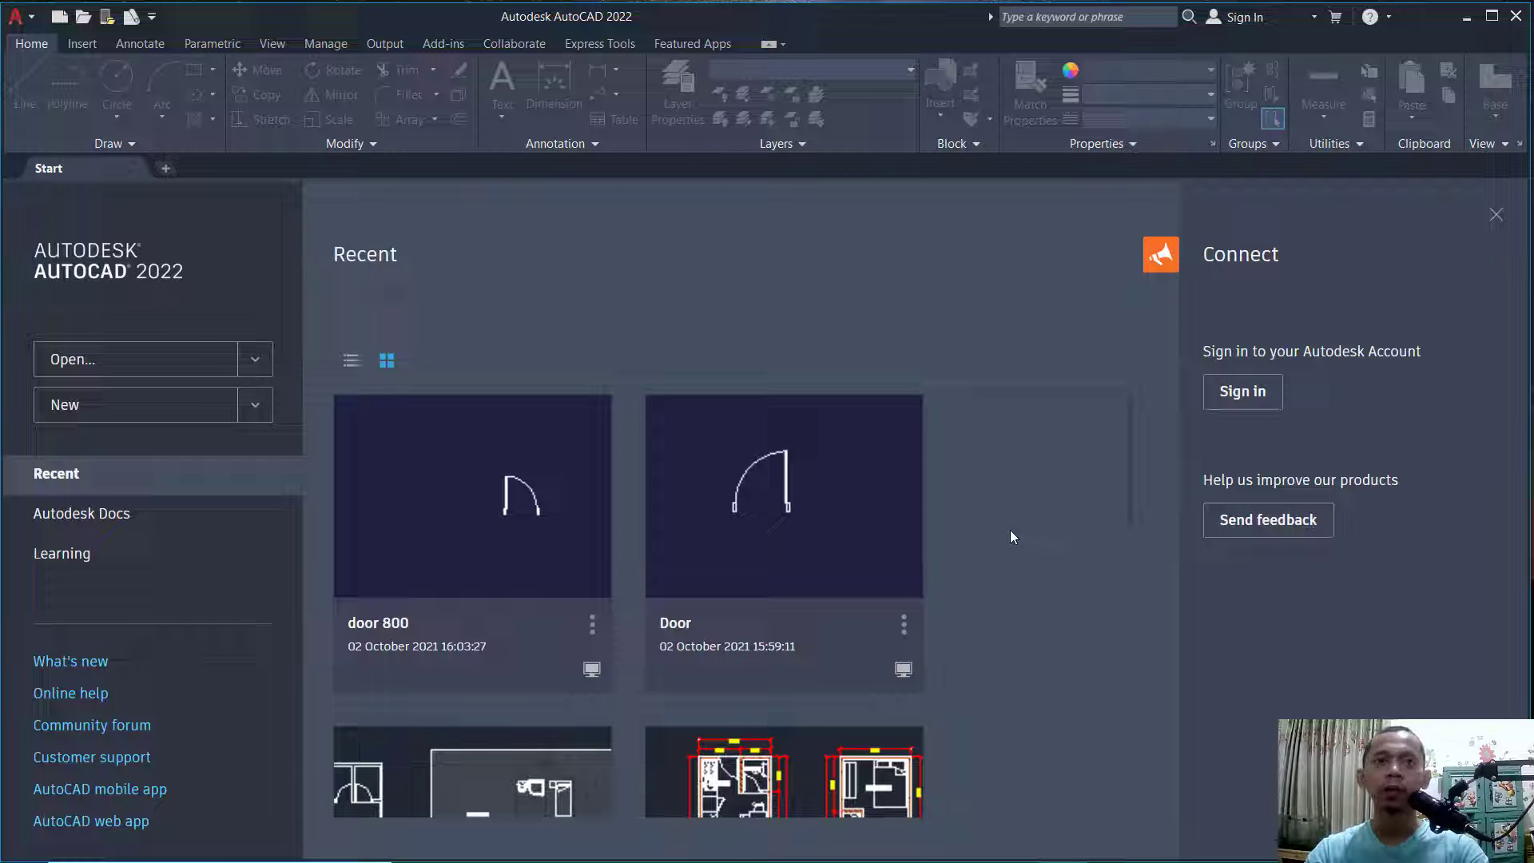
Create a new drawing from the acadiso.dwt template.
{"action": "left_click", "coordinate": [254, 405]}
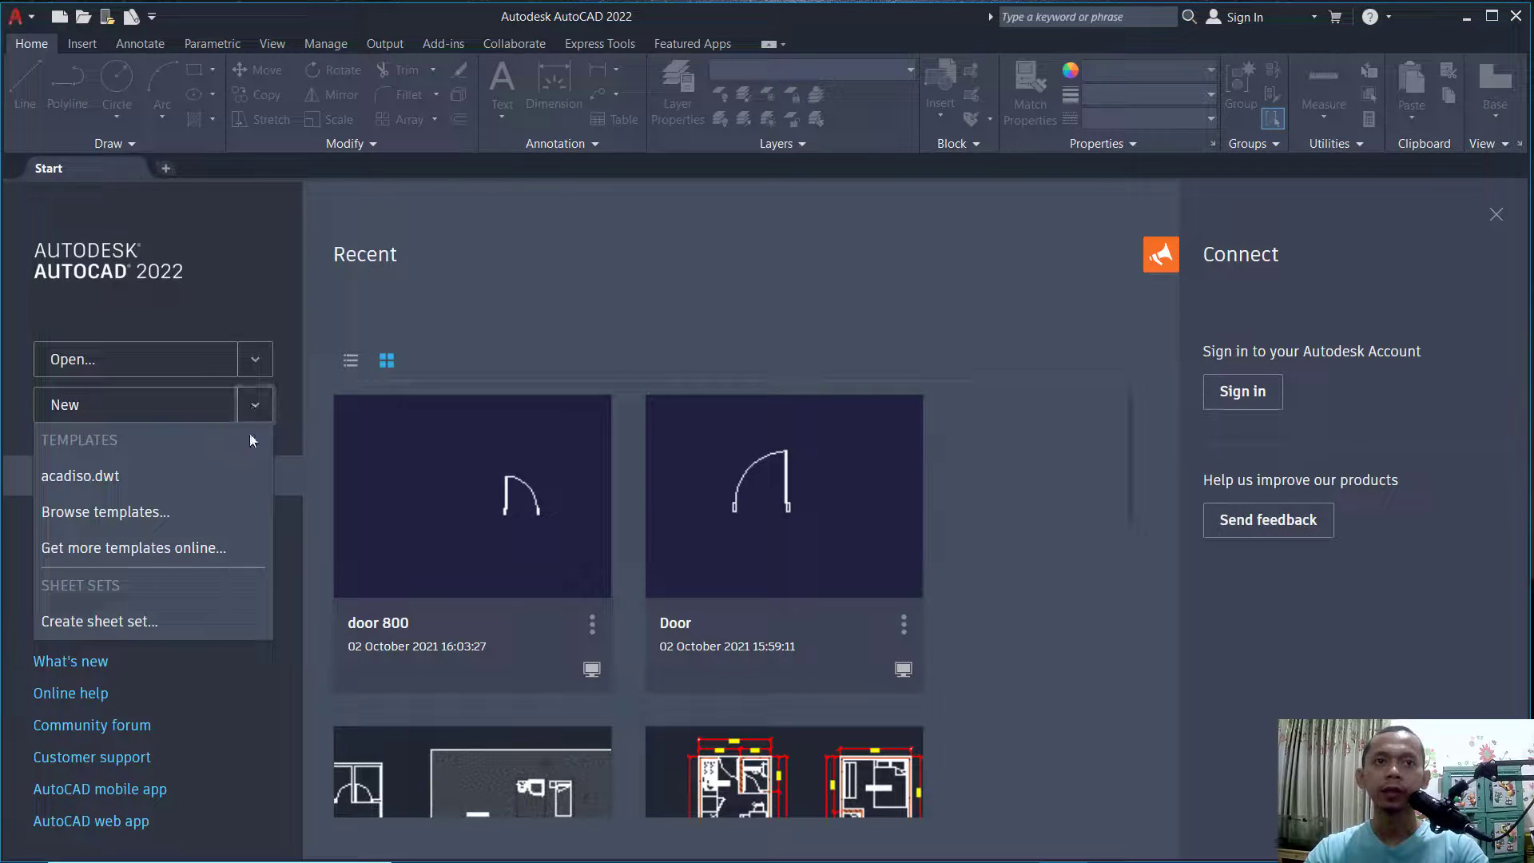
{"action": "left_click", "coordinate": [83, 477]}
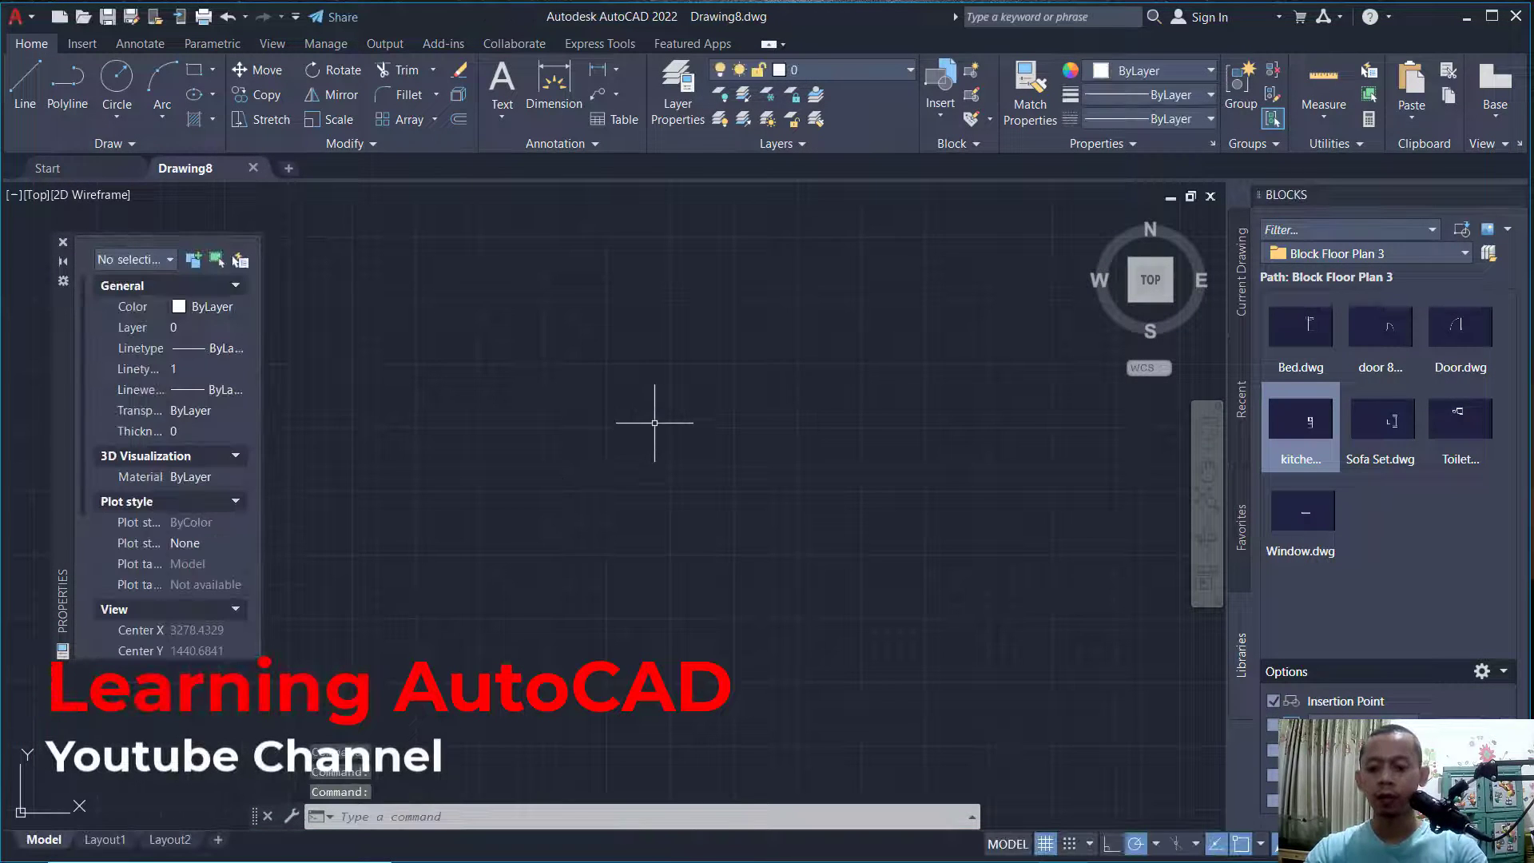
Draw a closed rectangular outline with the Line command, 3000 wide and 5000 high.
{"action": "type", "text": "l"}
{"action": "key", "text": "Return"}
{"action": "left_click", "coordinate": [562, 319]}
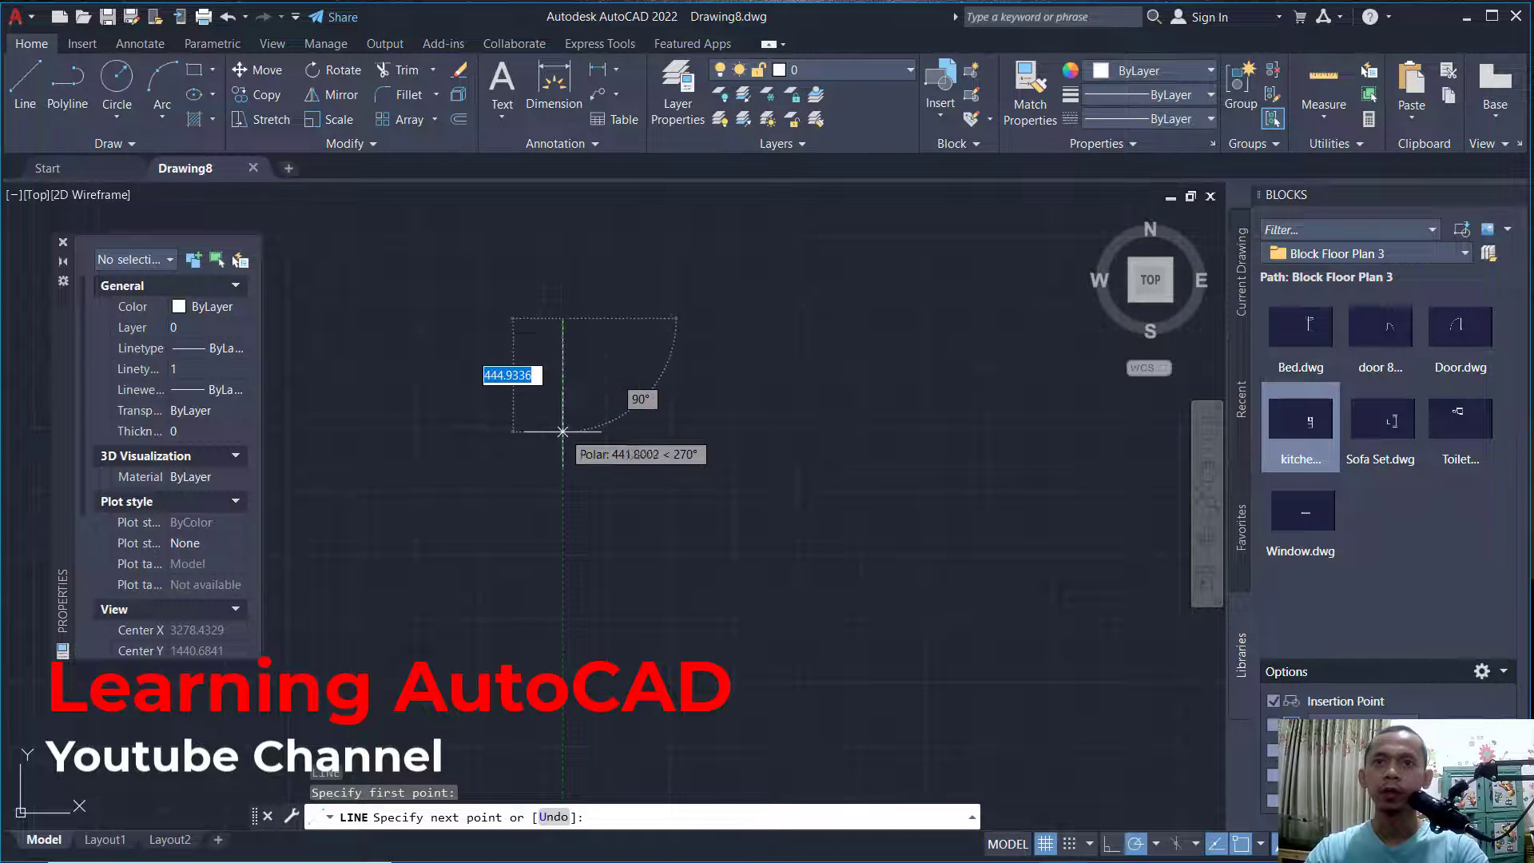
{"action": "type", "text": "5"}
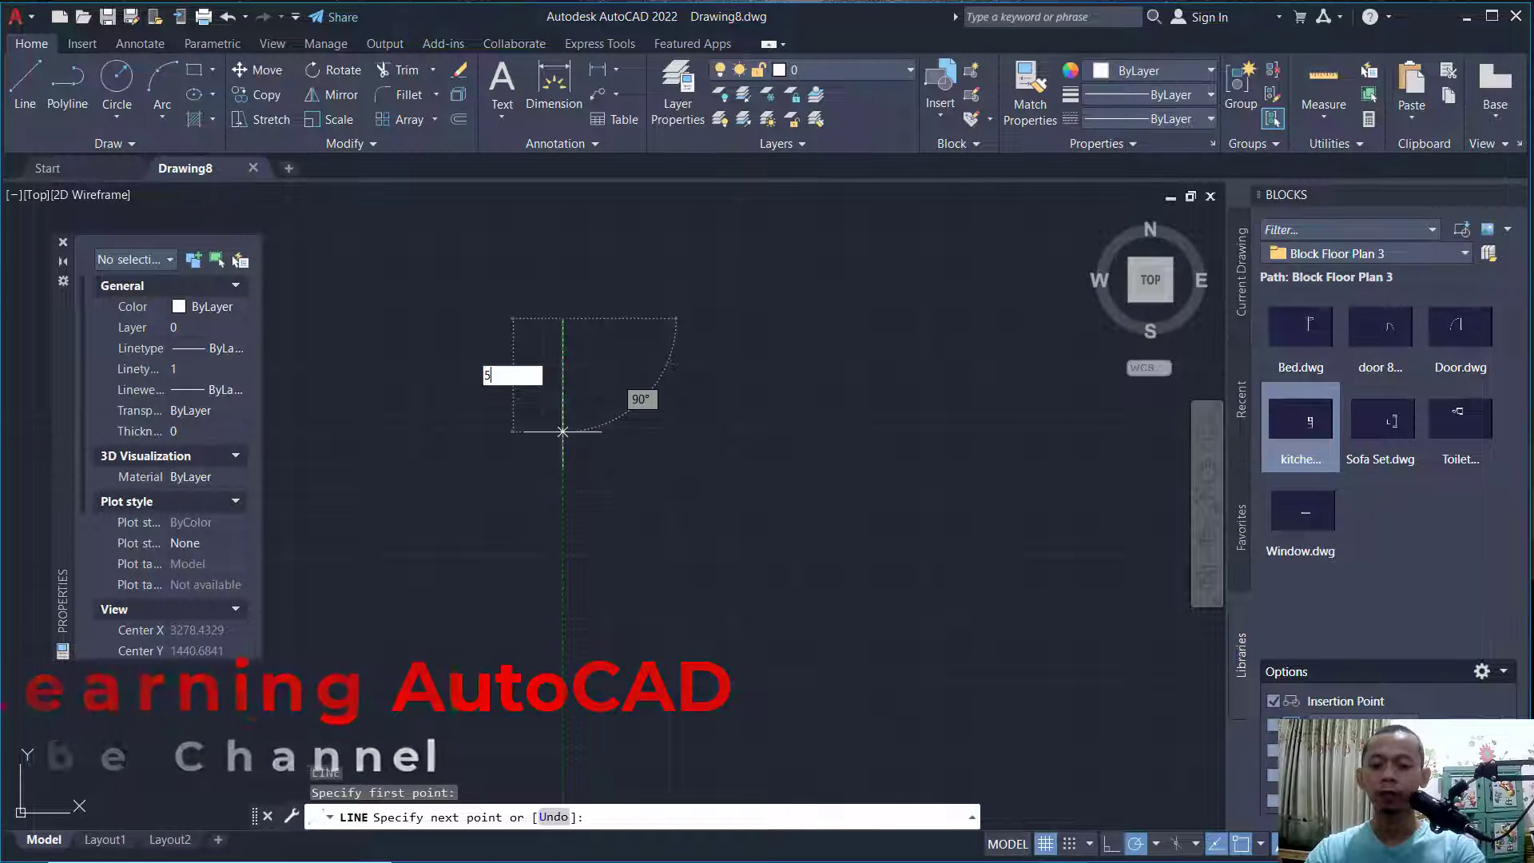
{"action": "type", "text": "000"}
{"action": "key", "text": "Return"}
{"action": "scroll", "coordinate": [617, 527], "scroll_direction": "down", "scroll_amount": 4}
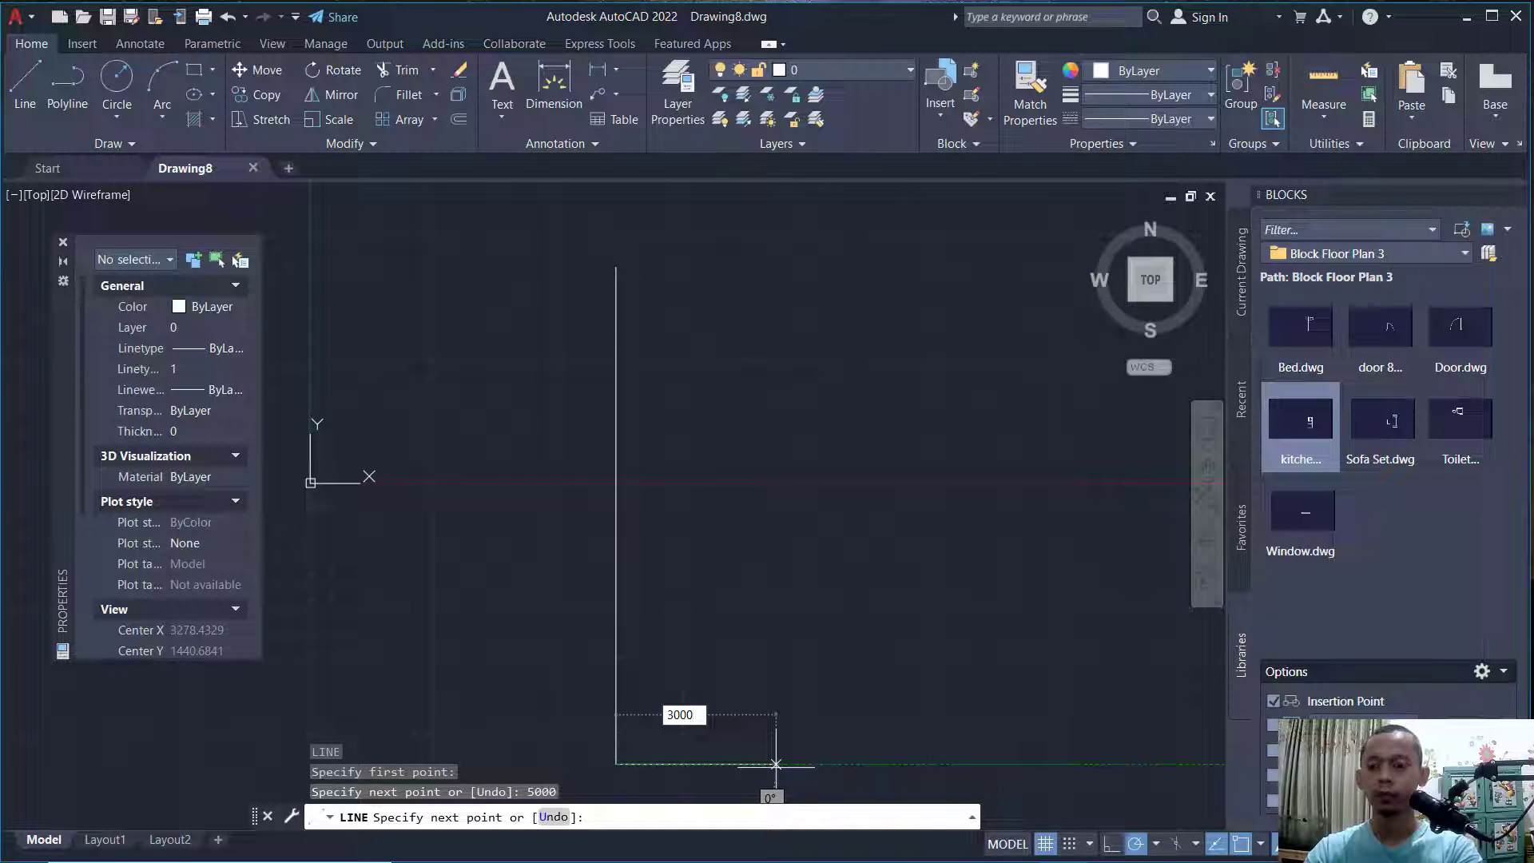
{"action": "key", "text": "Return"}
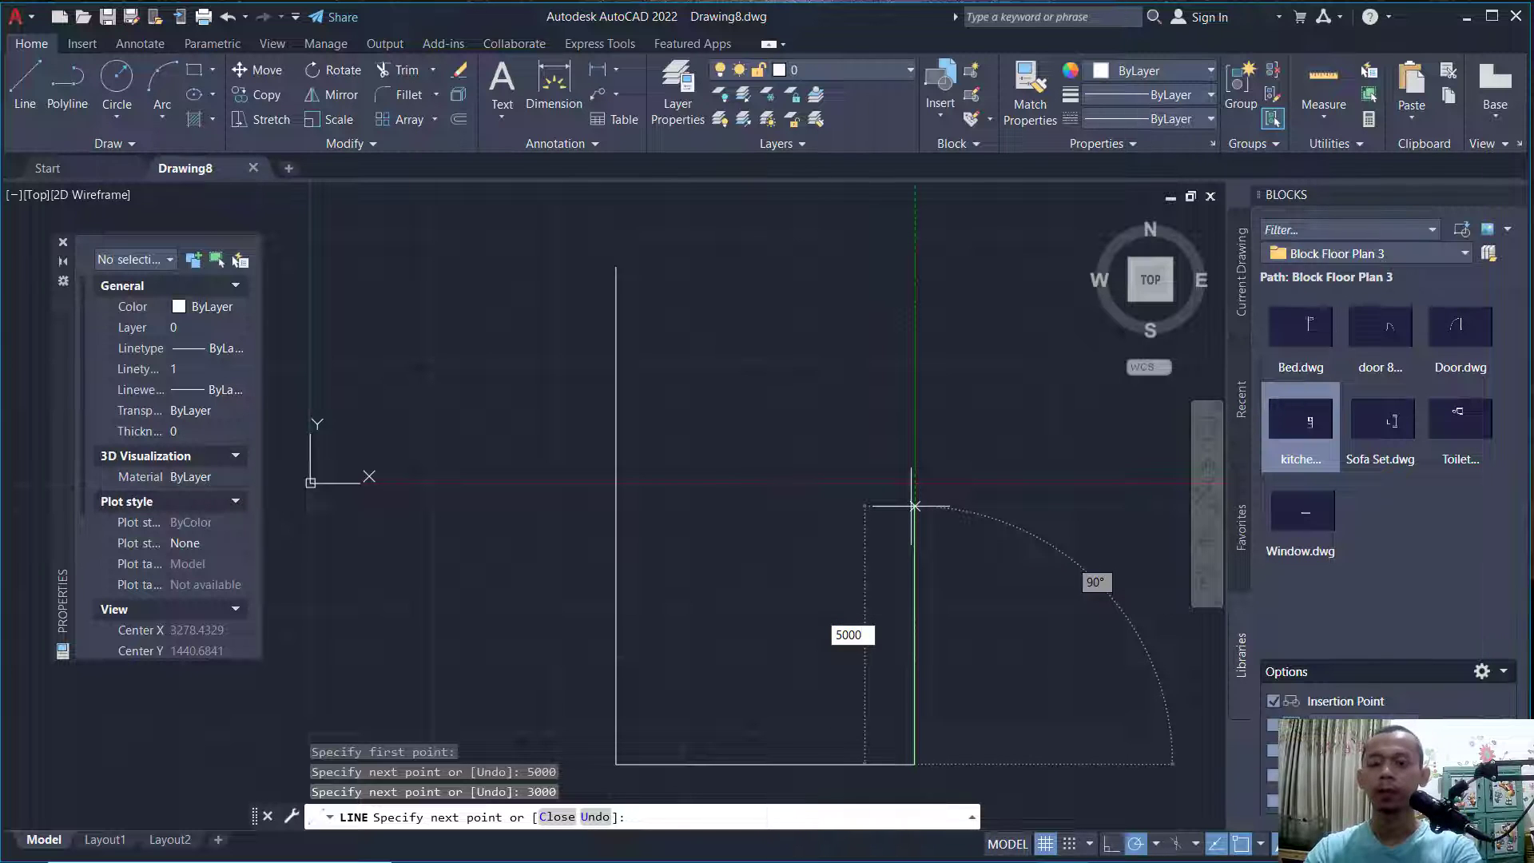
{"action": "type", "text": "5000"}
{"action": "key", "text": "Return"}
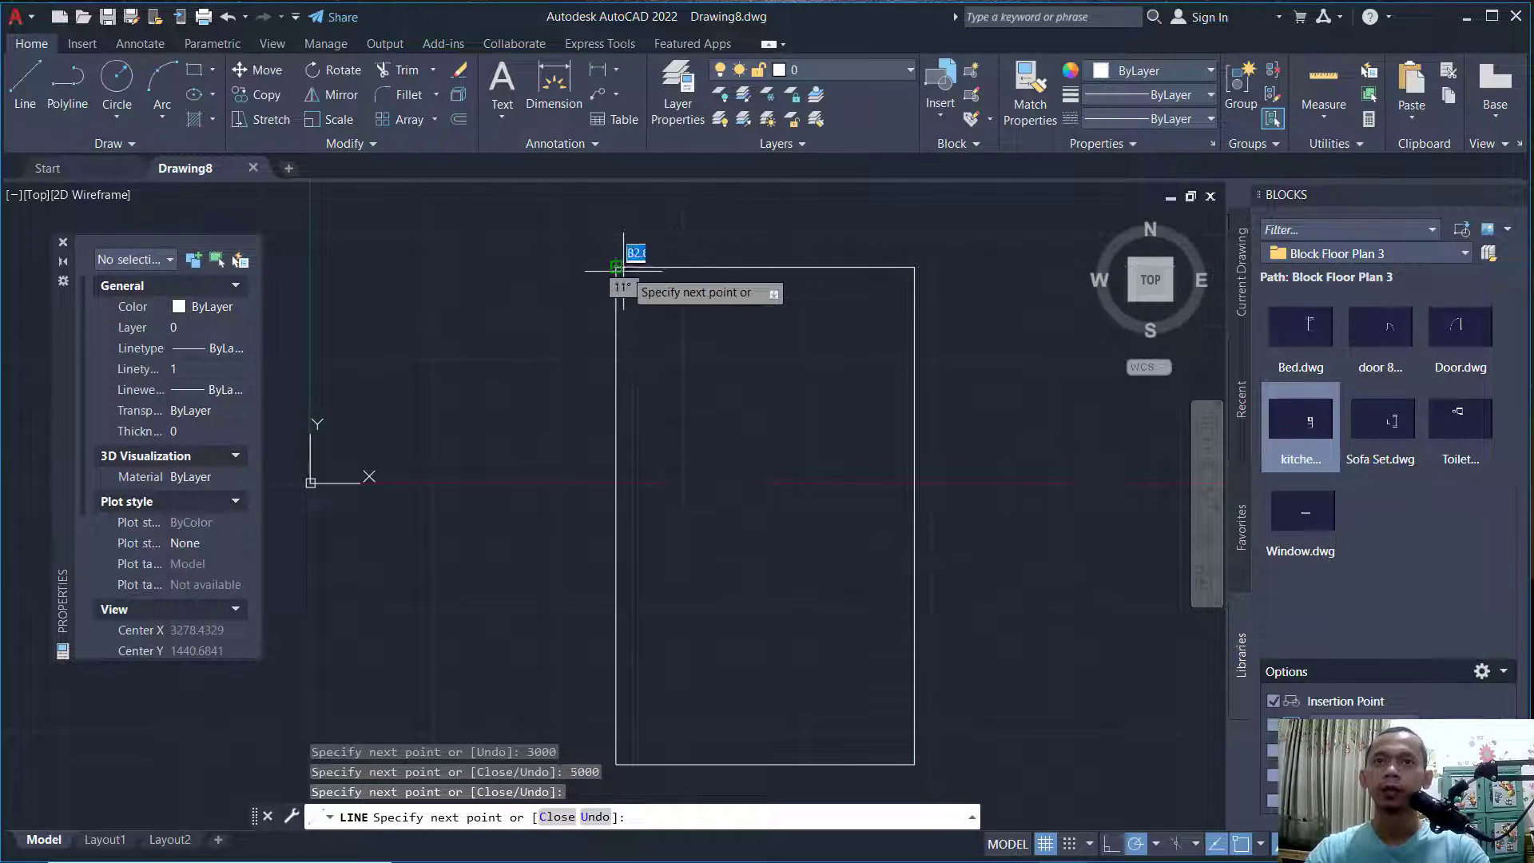
{"action": "key", "text": "Return"}
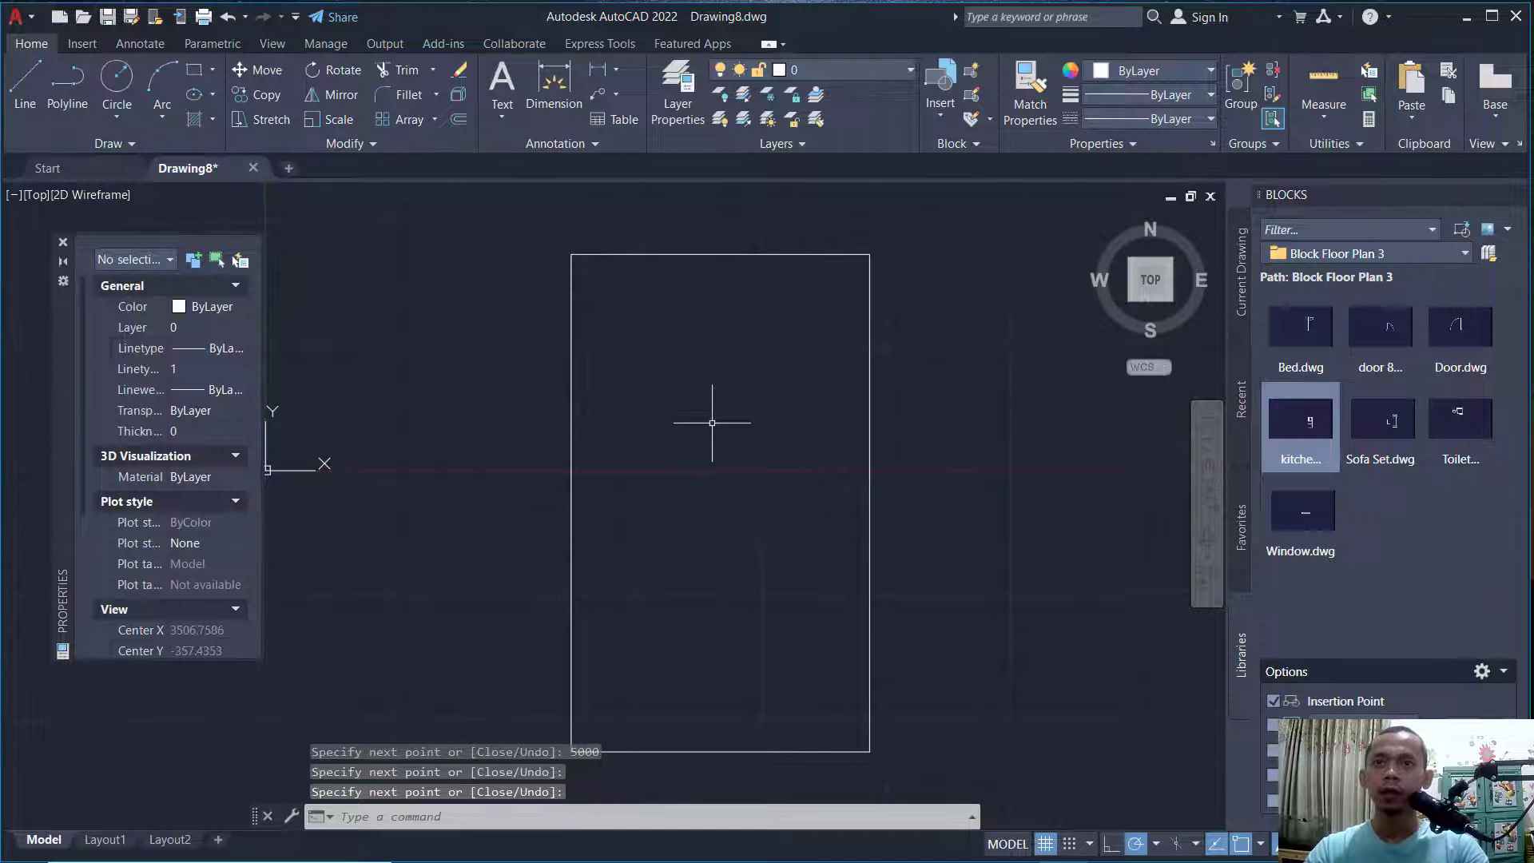
Copy the outline's top line straight down by 2000.
{"action": "type", "text": "co"}
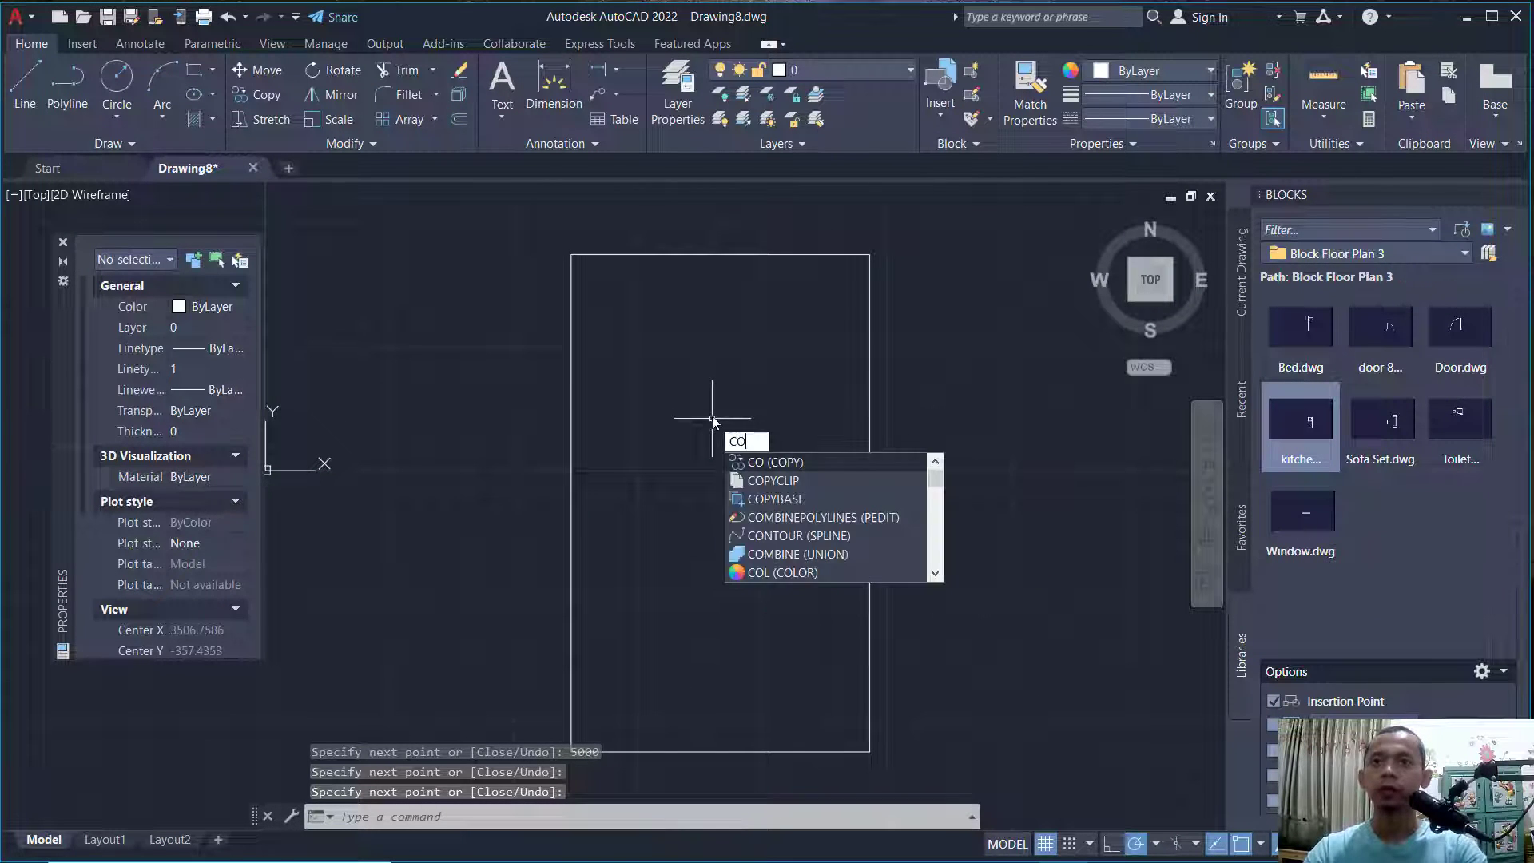
{"action": "key", "text": "Return"}
{"action": "left_click", "coordinate": [767, 220]}
{"action": "left_click", "coordinate": [692, 298]}
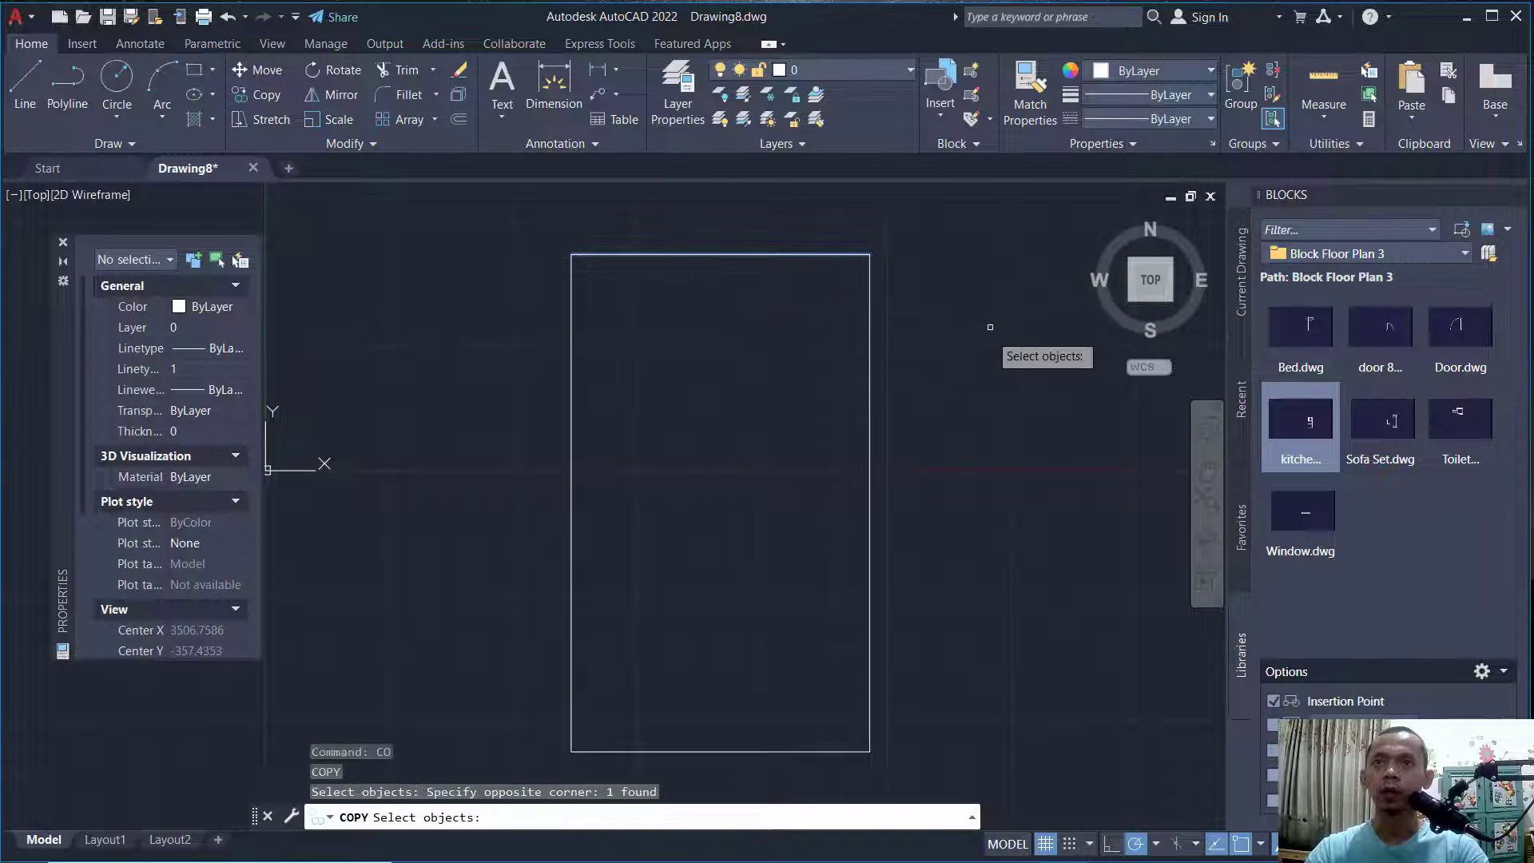
{"action": "key", "text": "Return"}
{"action": "left_click", "coordinate": [939, 248]}
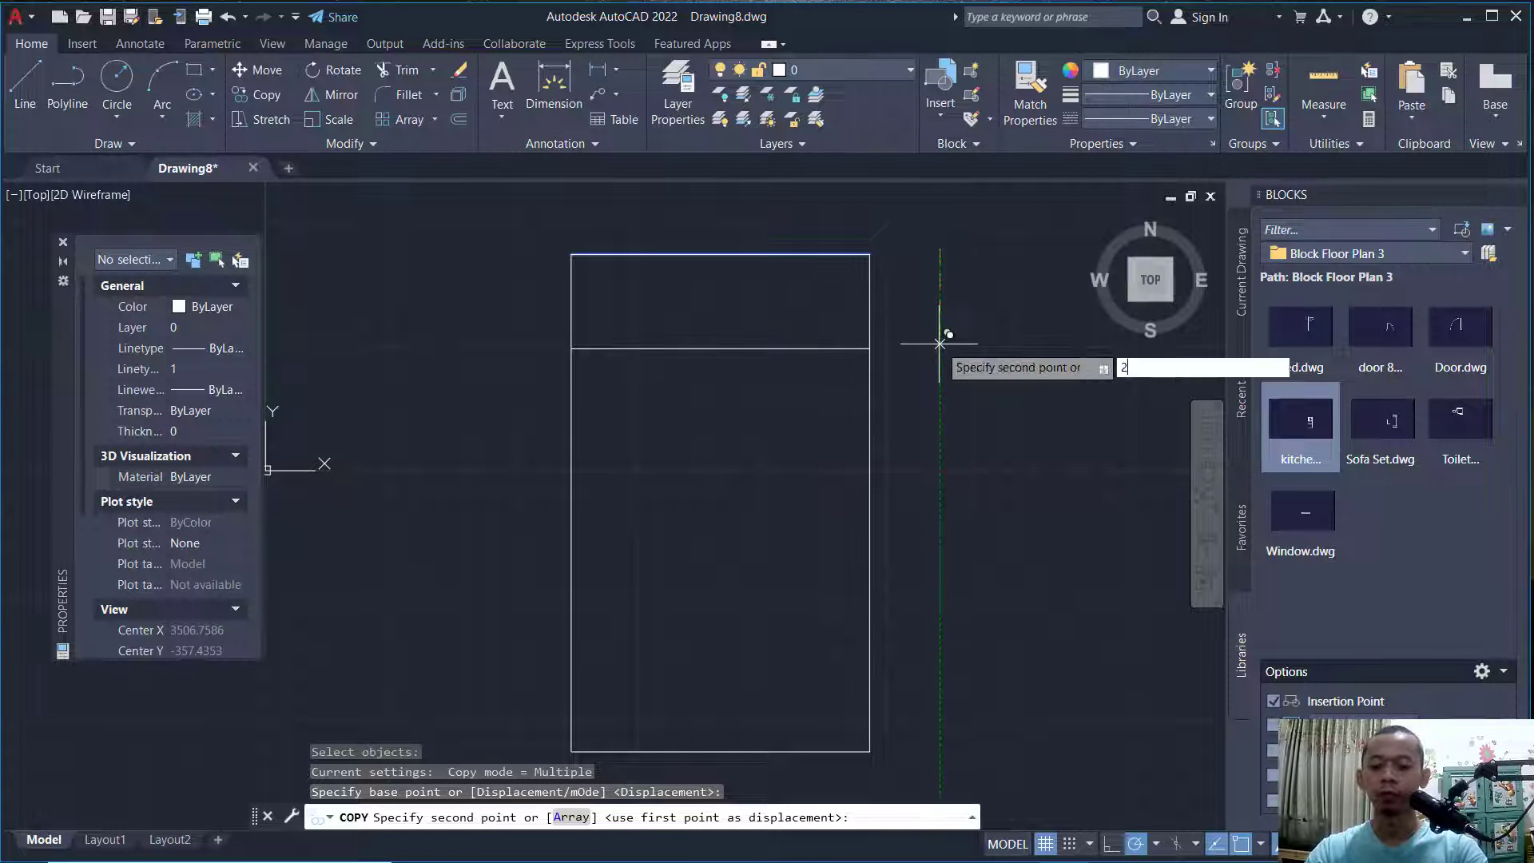
{"action": "key", "text": "Return"}
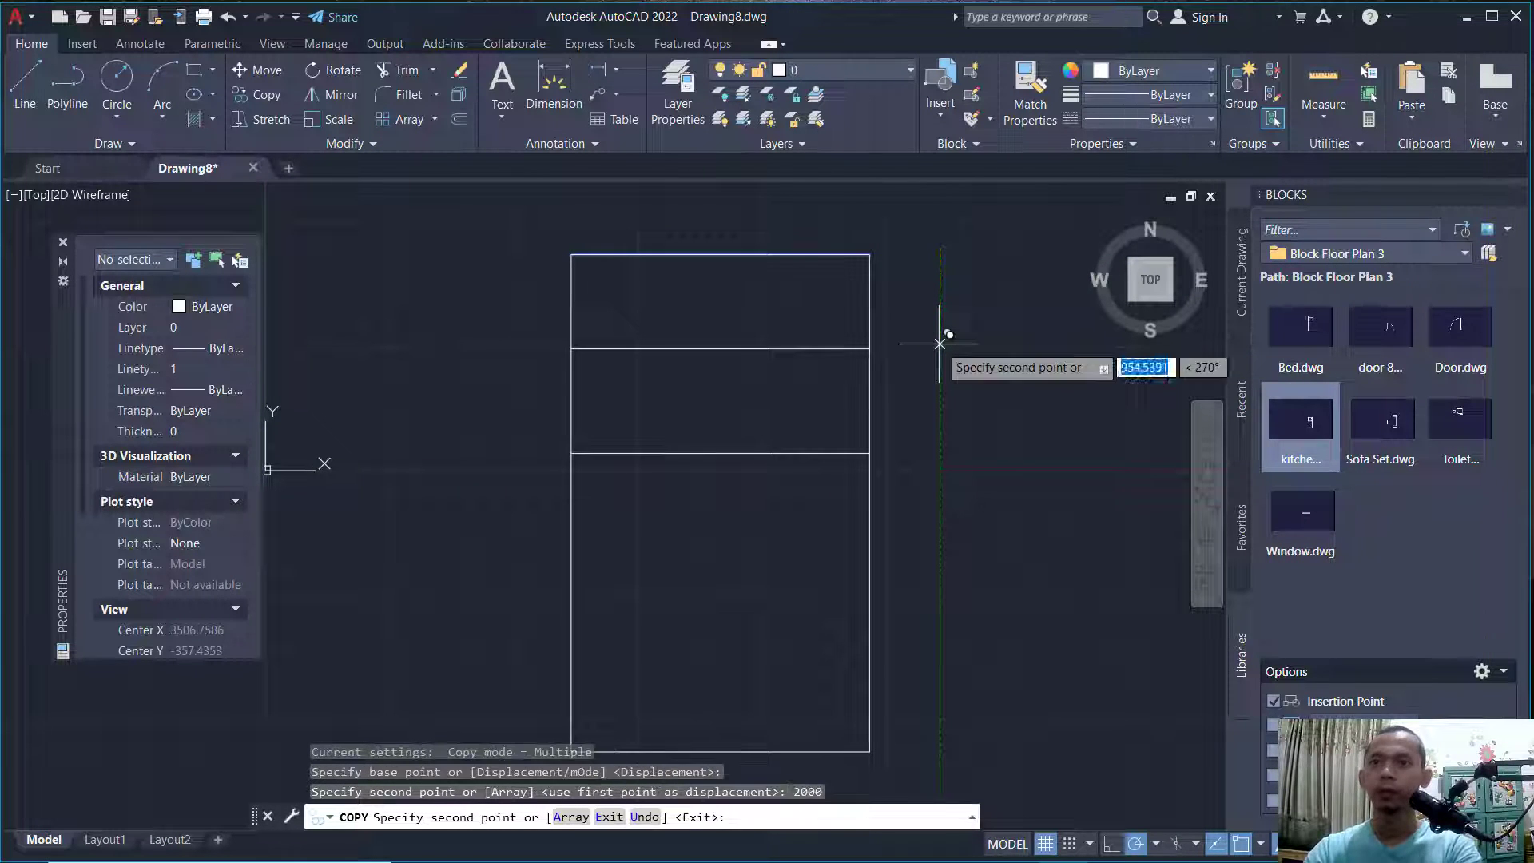
{"action": "key", "text": "Return"}
Copy the outline's bottom line straight up by 600.
{"action": "key", "text": "Return"}
{"action": "left_click", "coordinate": [854, 711]}
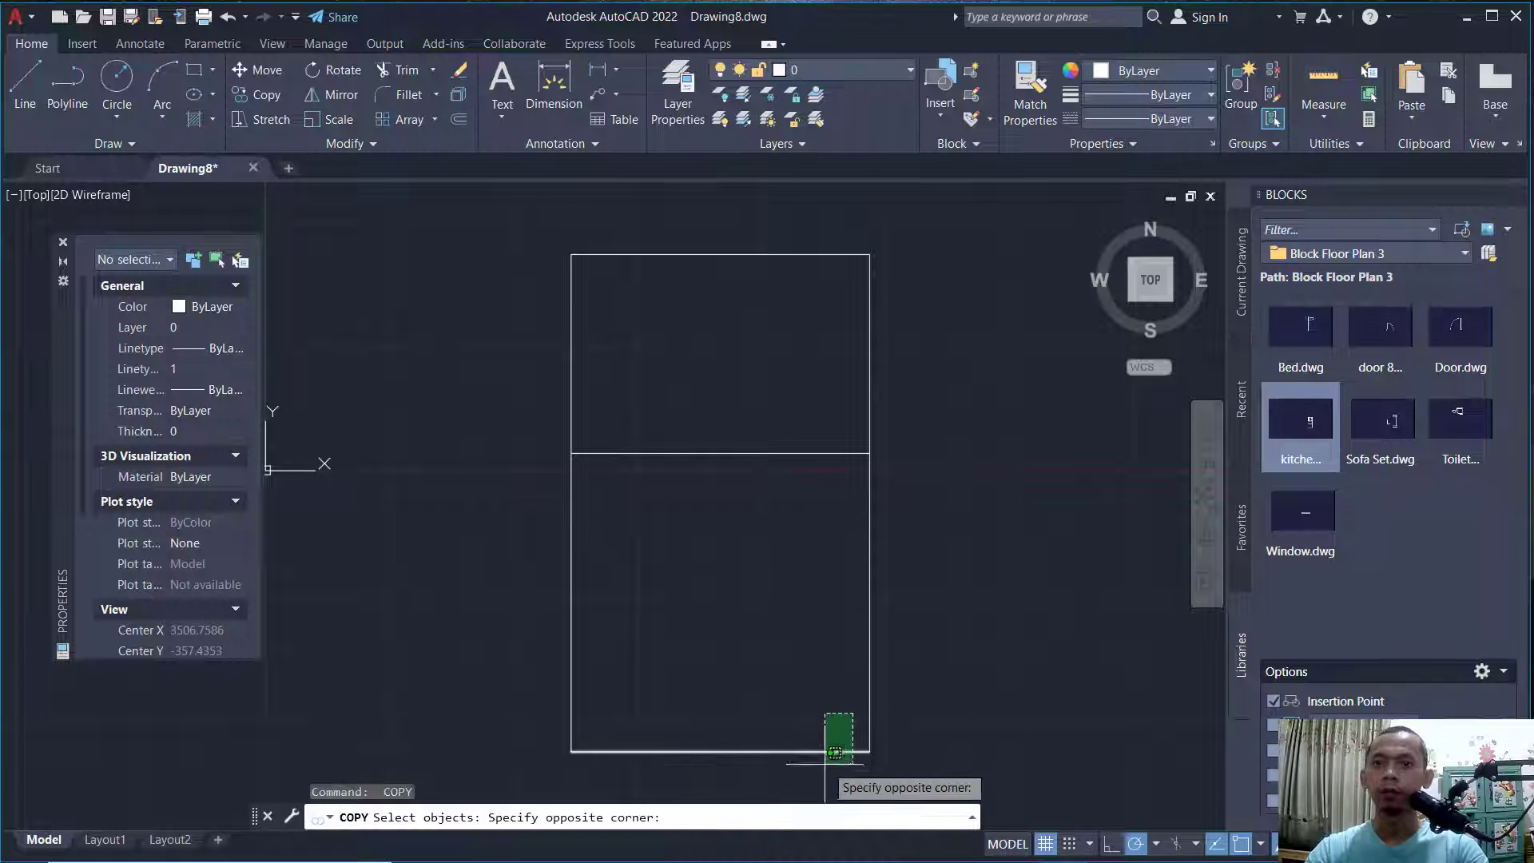
{"action": "left_click", "coordinate": [823, 758]}
{"action": "key", "text": "Return"}
{"action": "left_click", "coordinate": [990, 598]}
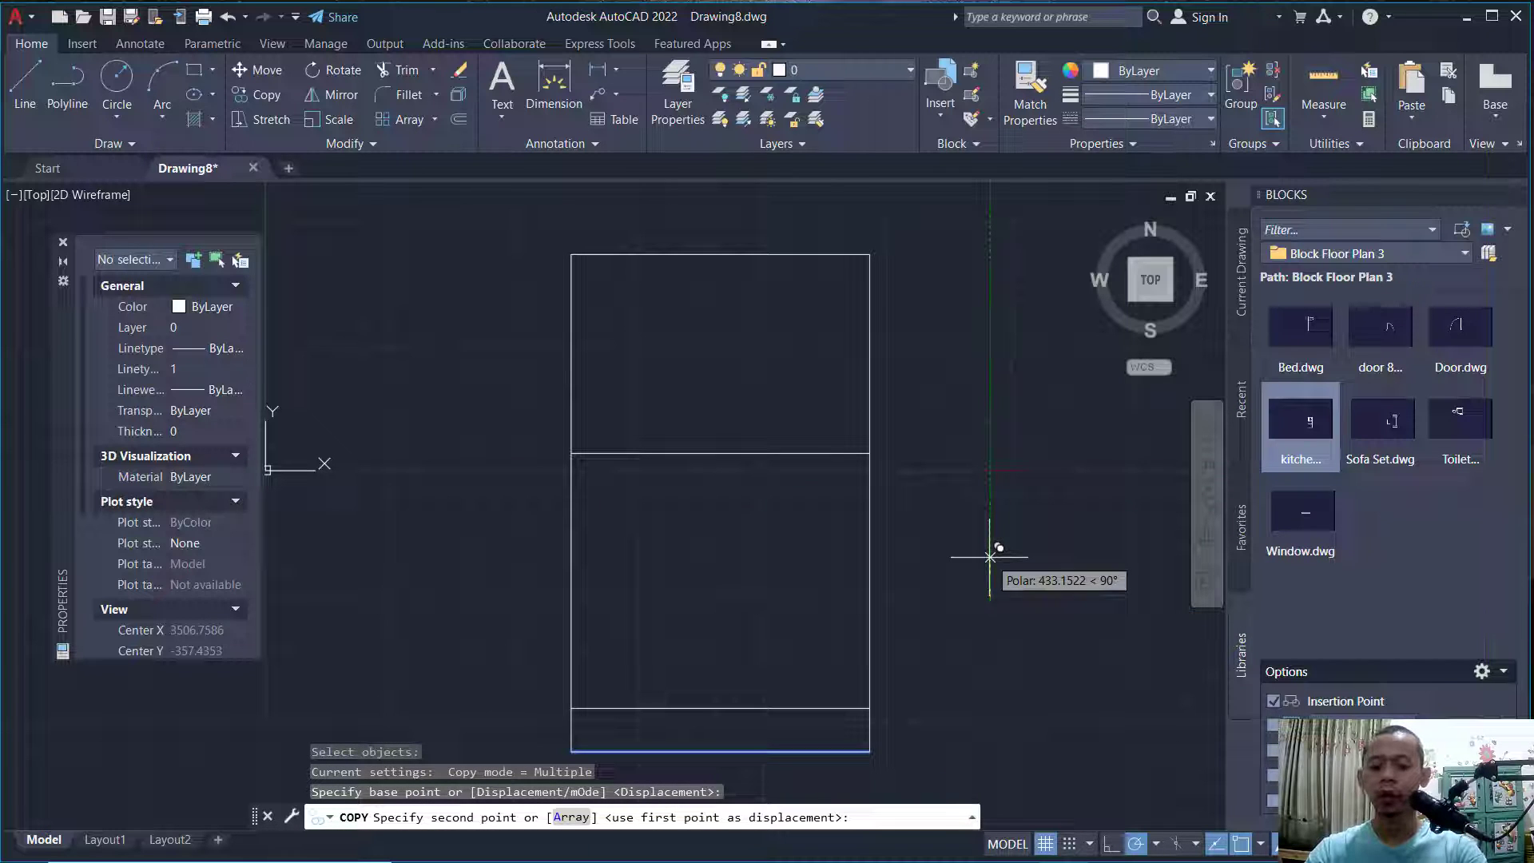
{"action": "key", "text": "Return"}
{"action": "key", "text": "Return"}
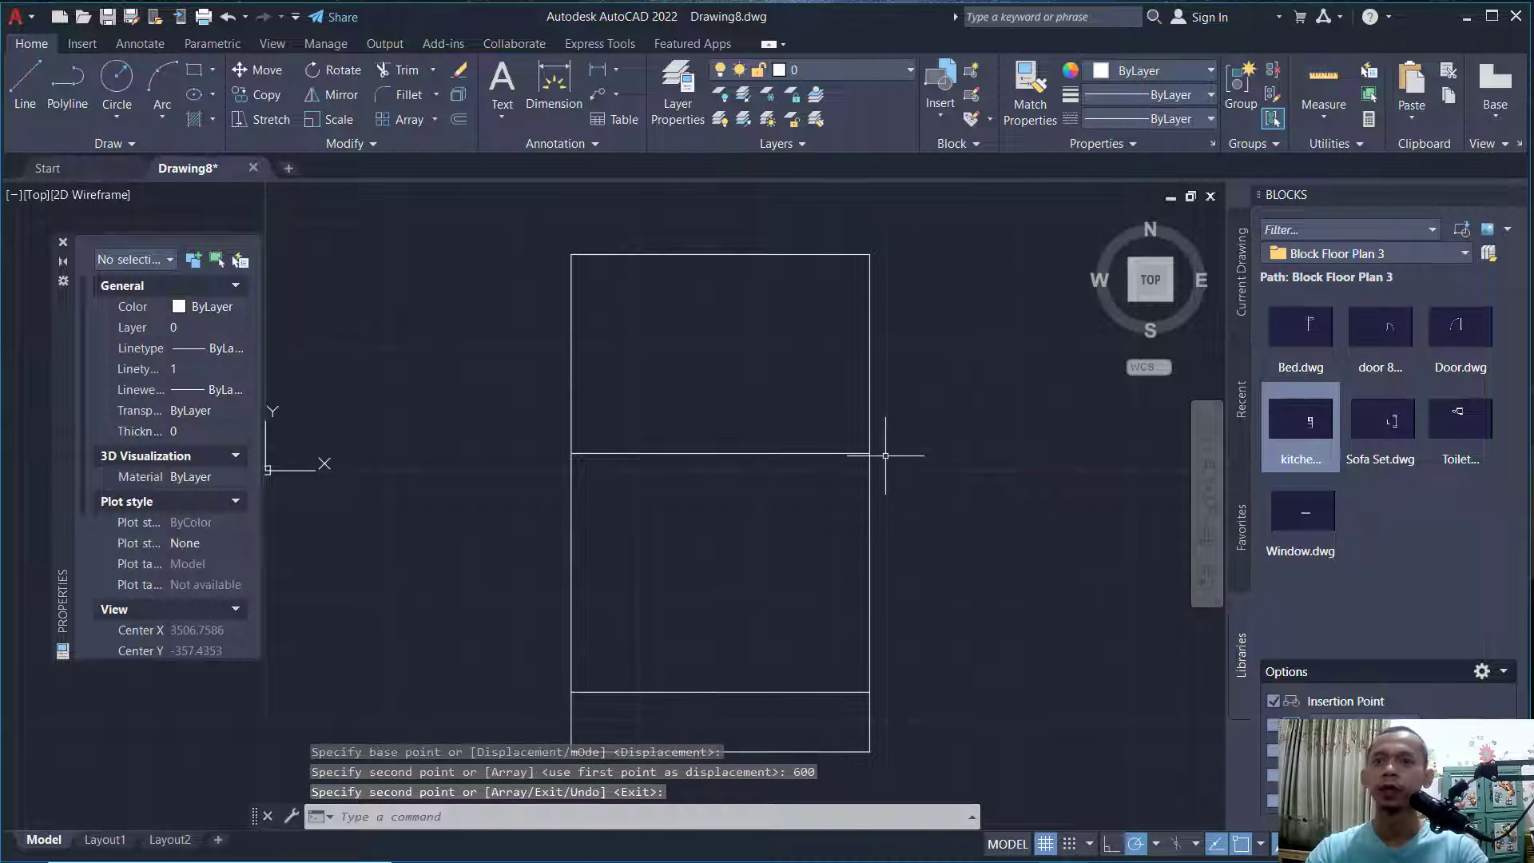
Copy the outline's left vertical line from its top corner to the midpoint of the top line.
{"action": "key", "text": "Return"}
{"action": "left_click", "coordinate": [605, 321]}
{"action": "left_click", "coordinate": [538, 369]}
{"action": "key", "text": "Return"}
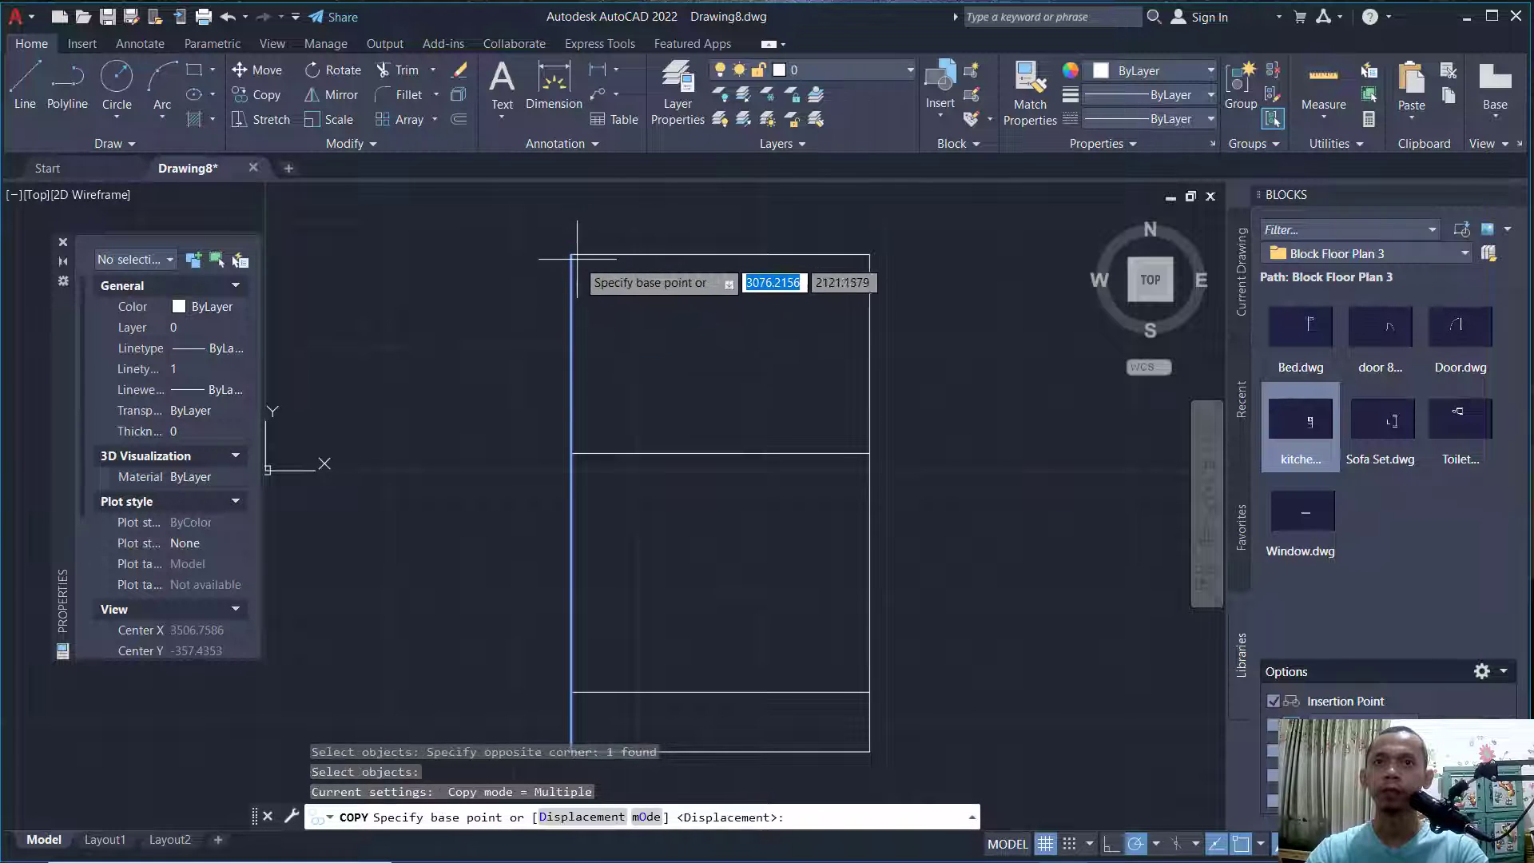
{"action": "left_click", "coordinate": [571, 255]}
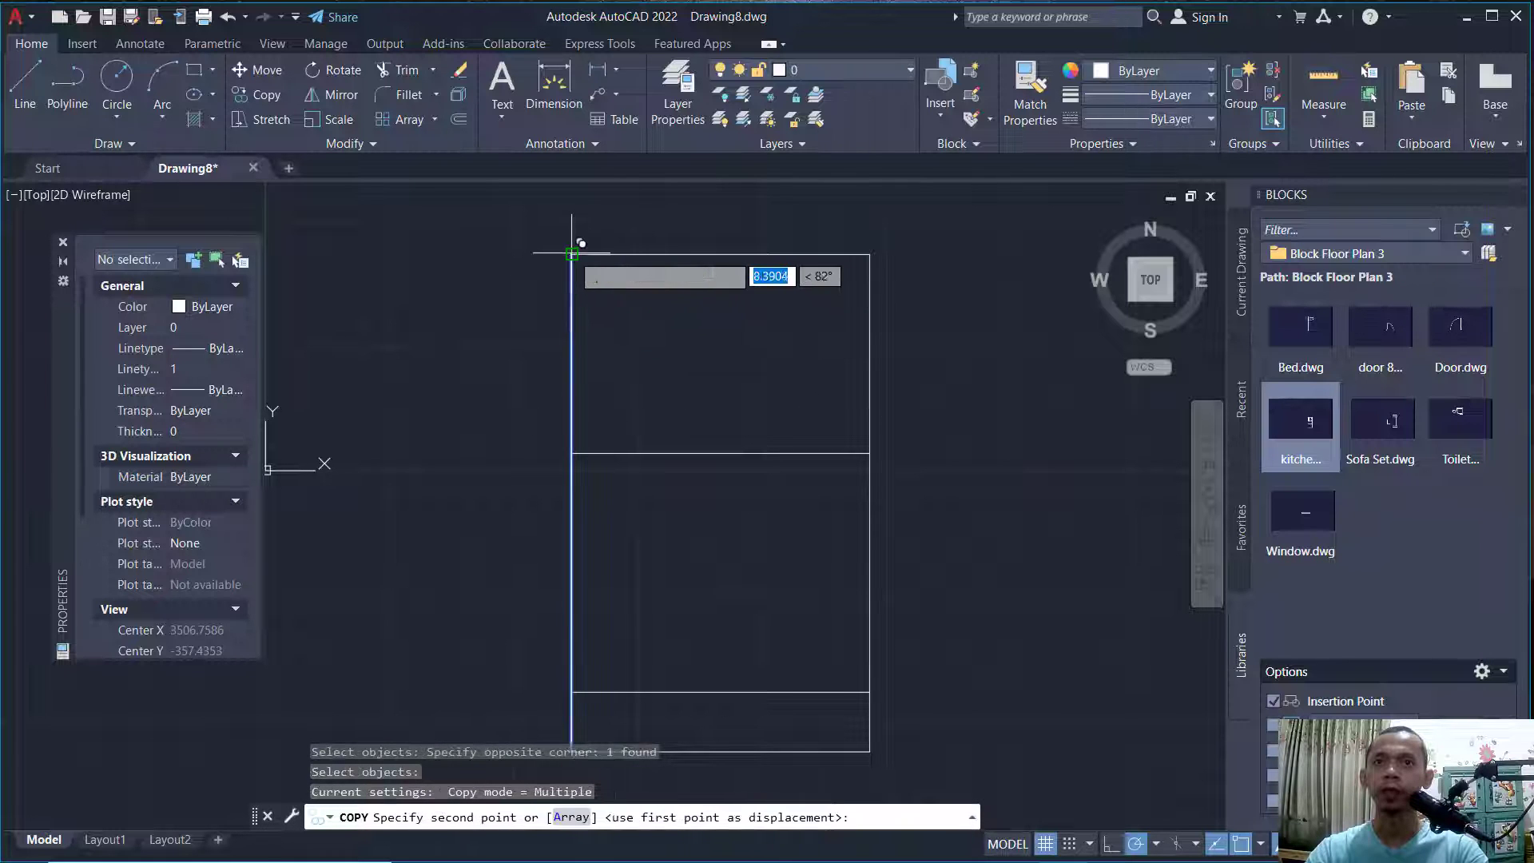
{"action": "left_click", "coordinate": [720, 256]}
{"action": "key", "text": "Return"}
Check which object snap modes are enabled in the drafting settings.
{"action": "mouse_move", "coordinate": [782, 398]}
{"action": "middle_mouse_down"}
{"action": "mouse_move", "coordinate": [732, 349]}
{"action": "mouse_move", "coordinate": [705, 364]}
{"action": "middle_mouse_up"}
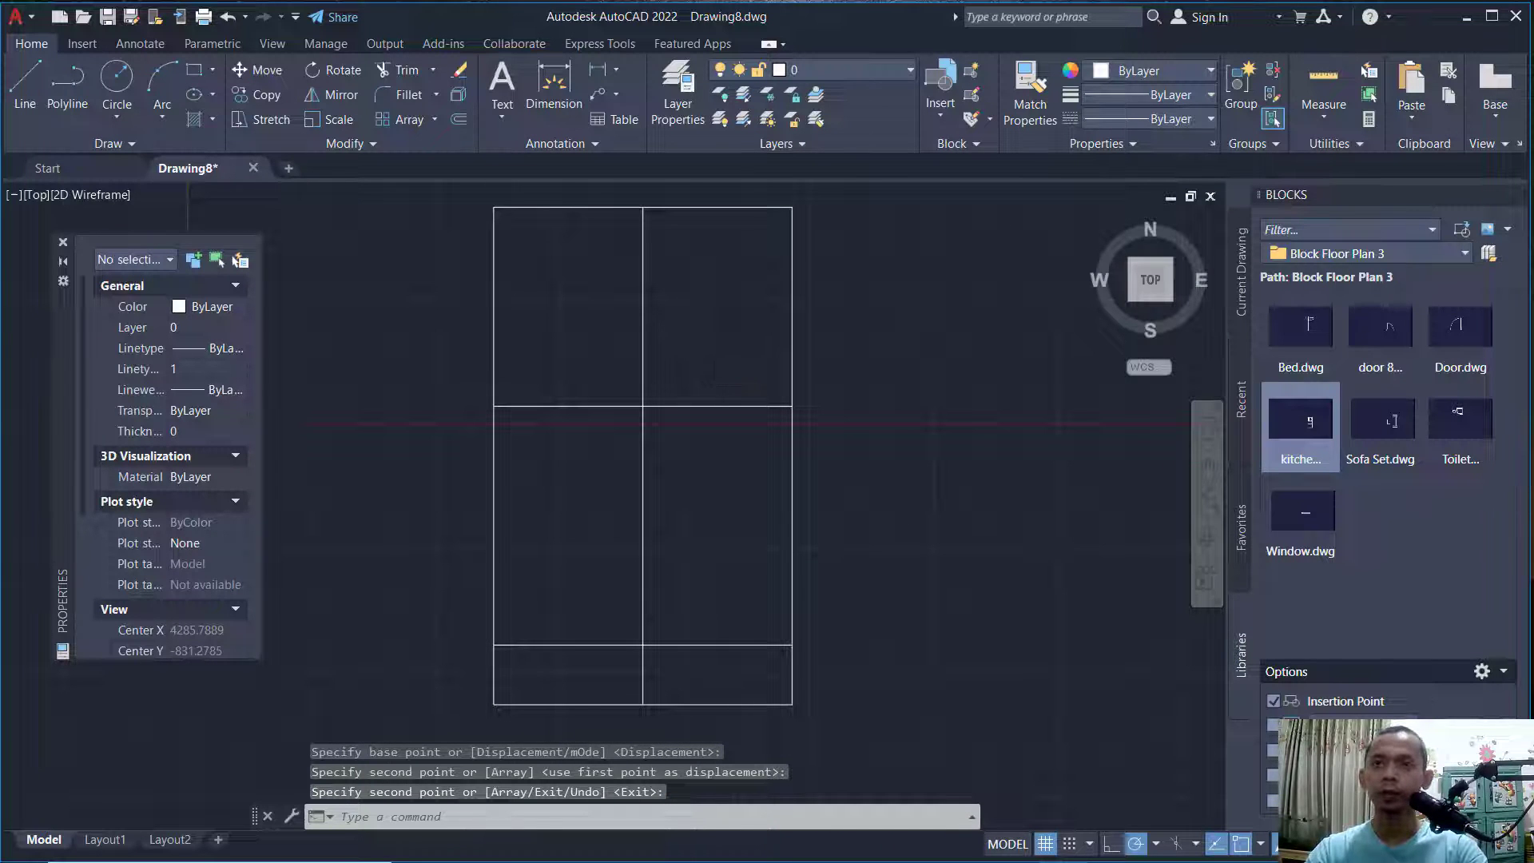
{"action": "type", "text": "ds"}
{"action": "key", "text": "Return"}
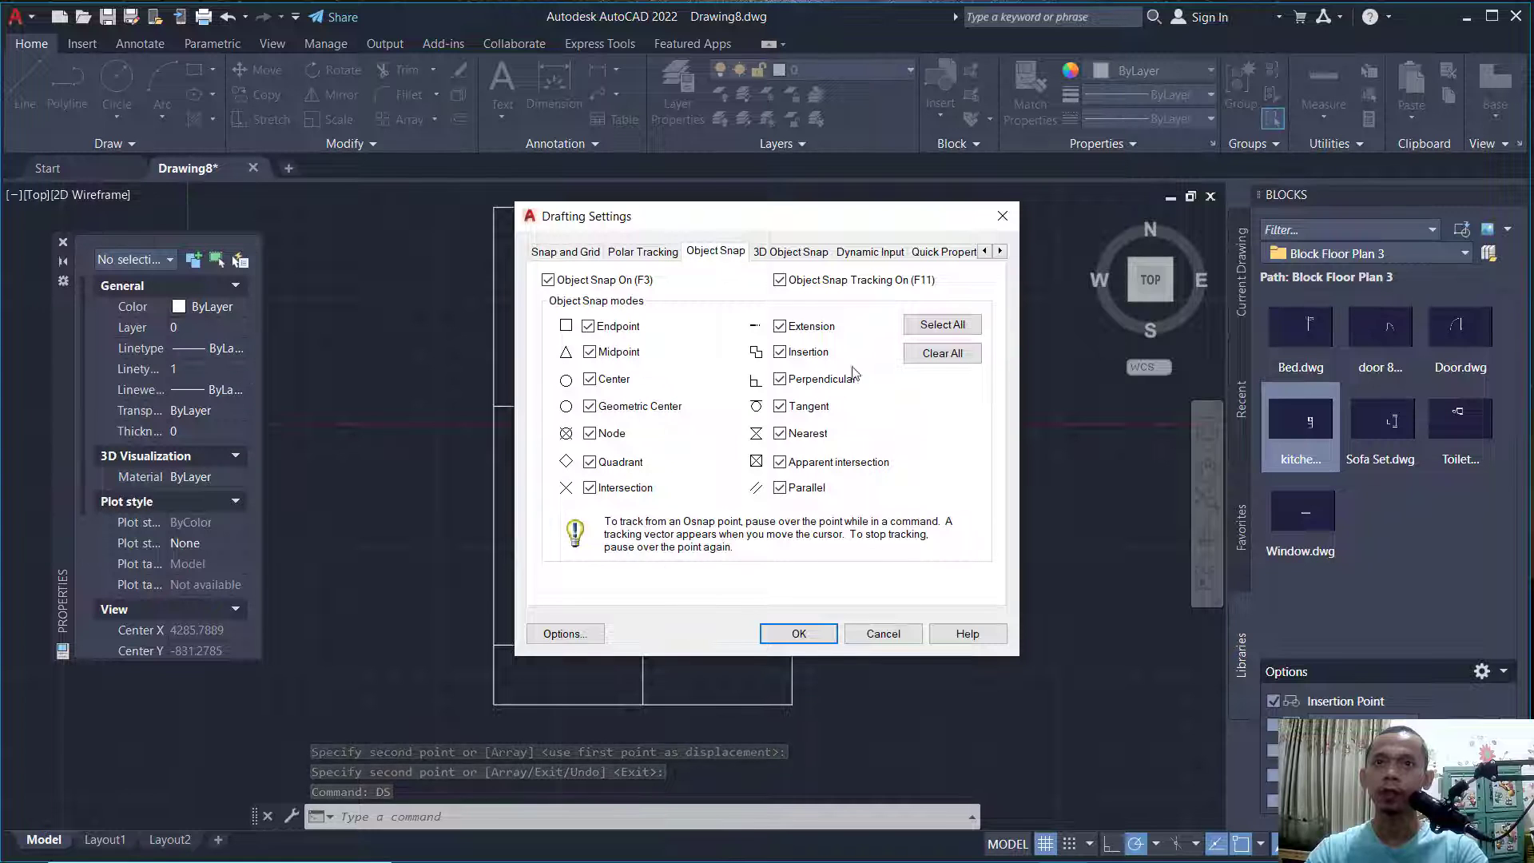
{"action": "left_click", "coordinate": [801, 632]}
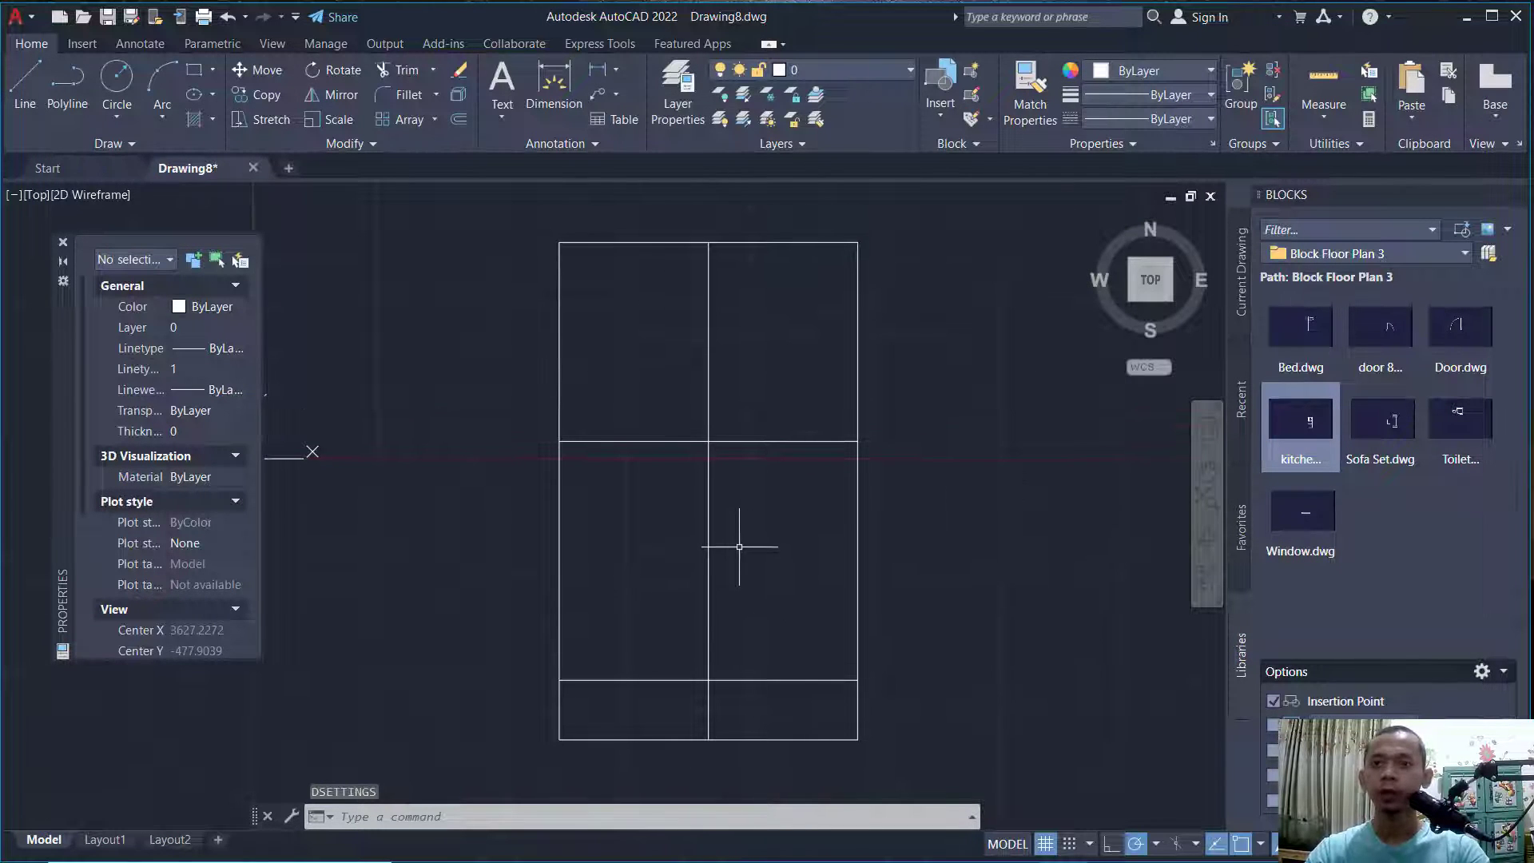
Trim the centre vertical line below the middle horizontal line, keeping only its part in the upper area.
{"action": "type", "text": "tr"}
{"action": "key", "text": "Return"}
{"action": "left_click", "coordinate": [734, 713]}
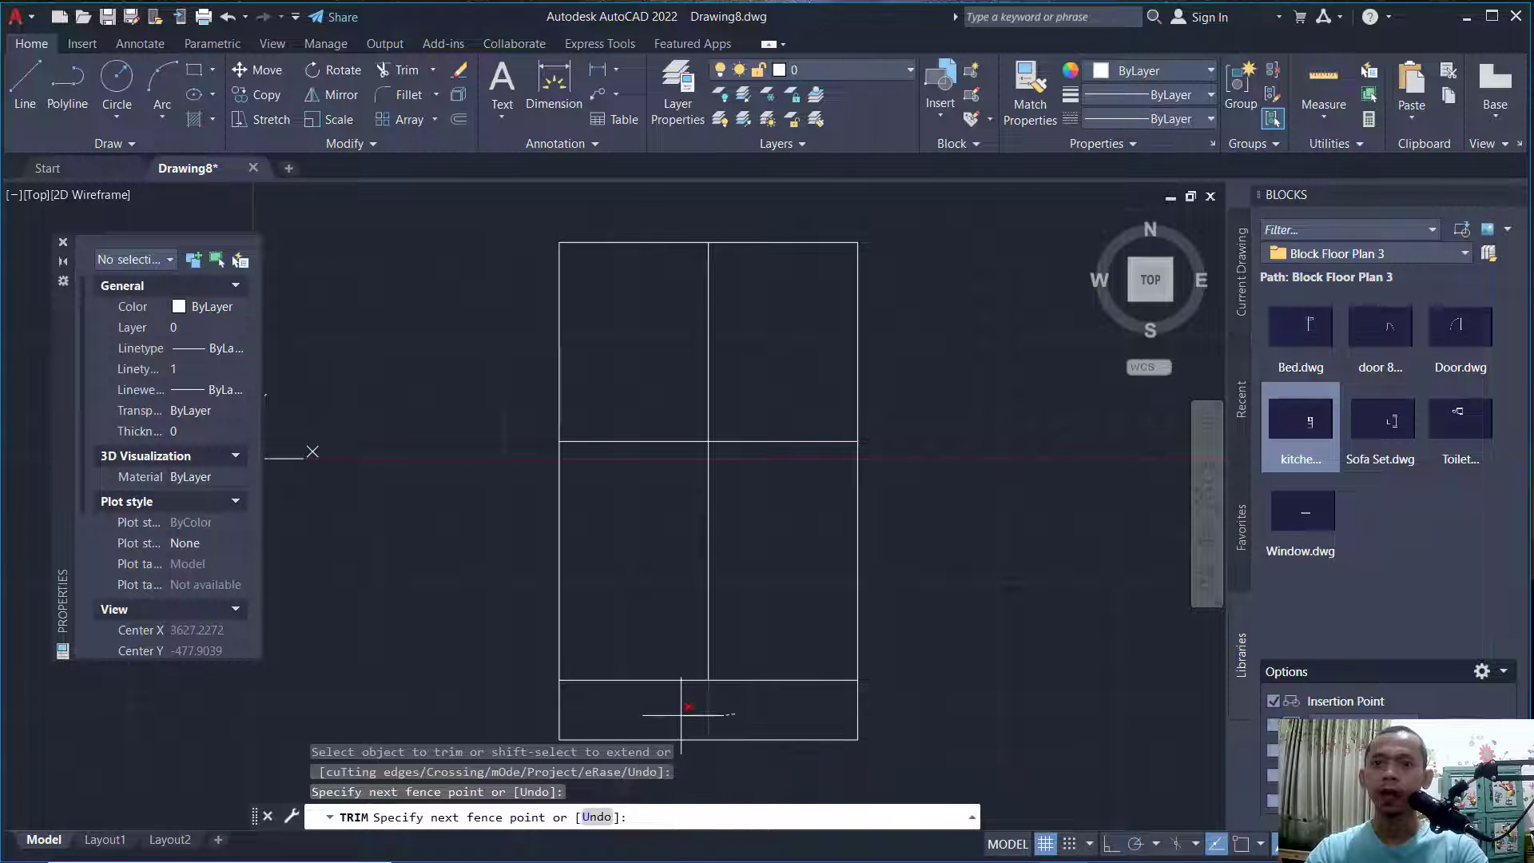
{"action": "left_click", "coordinate": [682, 714]}
{"action": "key", "text": "Return"}
{"action": "left_click", "coordinate": [767, 611]}
{"action": "left_click", "coordinate": [674, 524]}
{"action": "key", "text": "Return"}
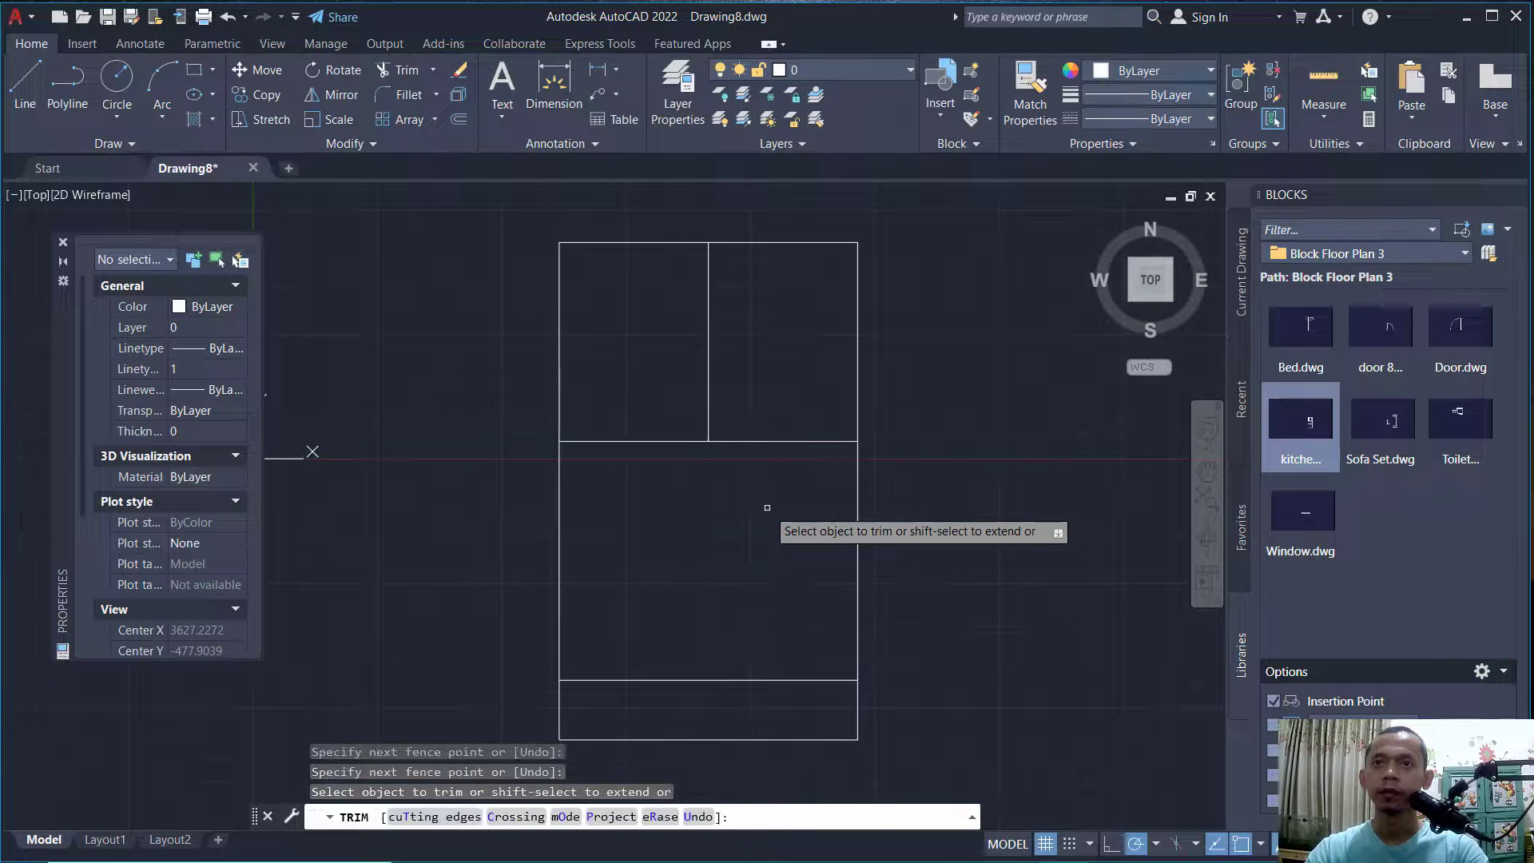
{"action": "key", "text": "Return"}
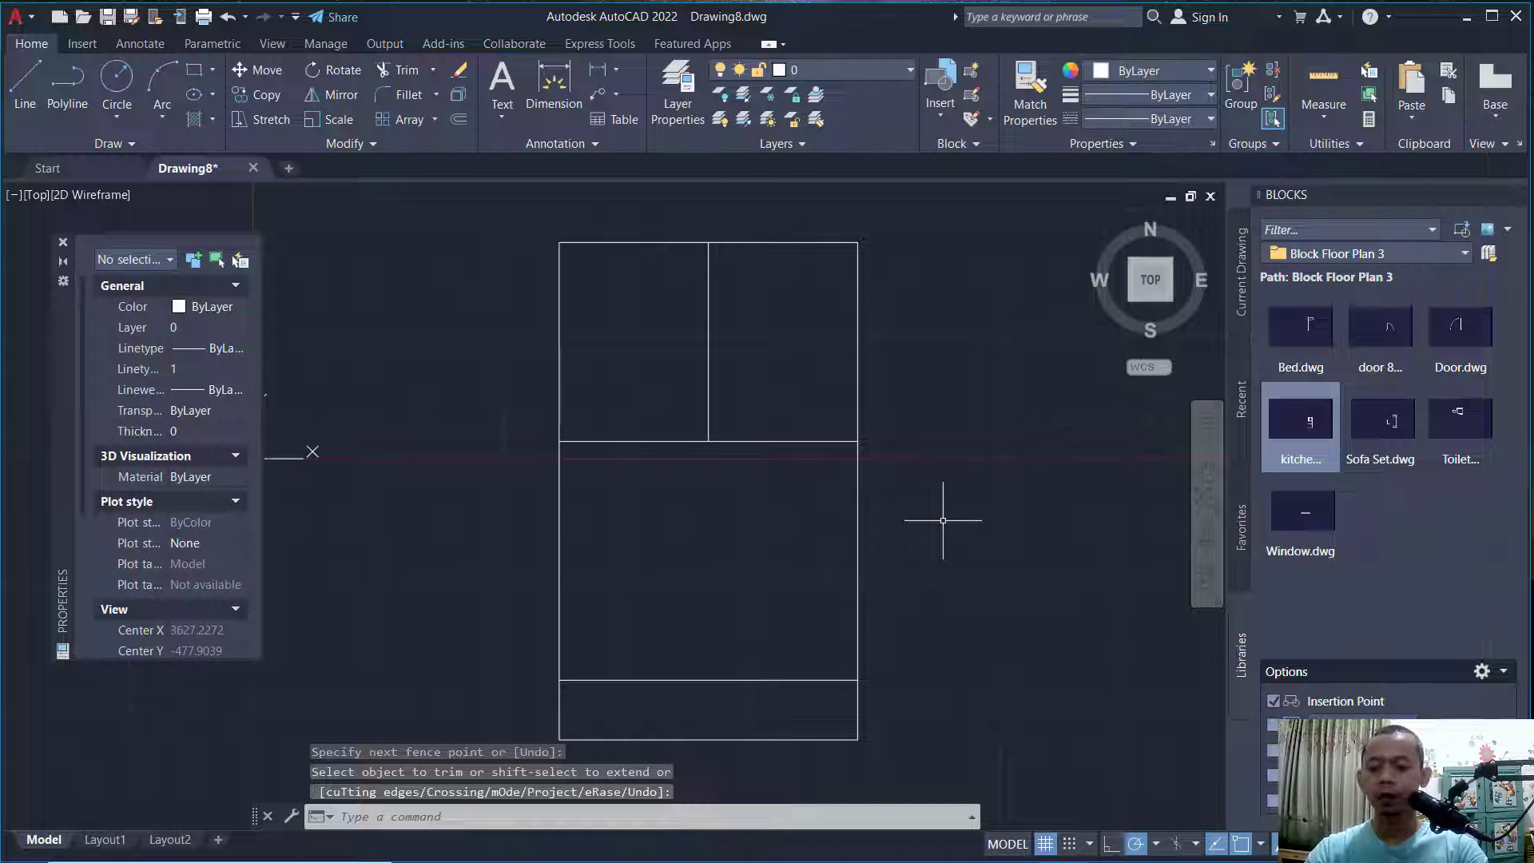
Join the outline's left, top and right lines into a single polyline.
{"action": "type", "text": "j"}
{"action": "key", "text": "Return"}
{"action": "left_click", "coordinate": [880, 226]}
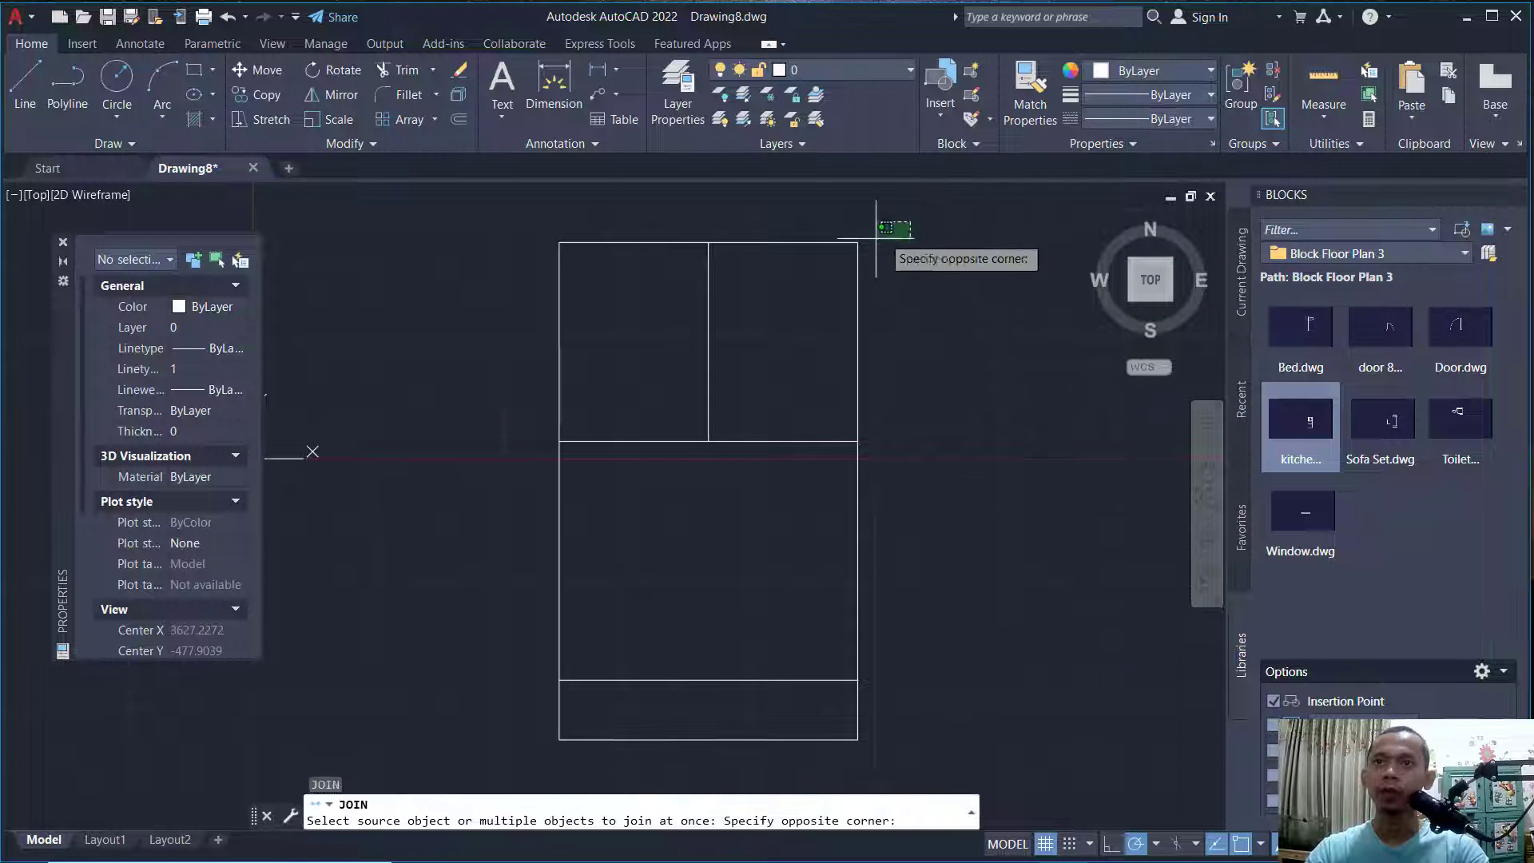
{"action": "left_click", "coordinate": [796, 275]}
{"action": "left_click", "coordinate": [598, 205]}
{"action": "left_click", "coordinate": [514, 314]}
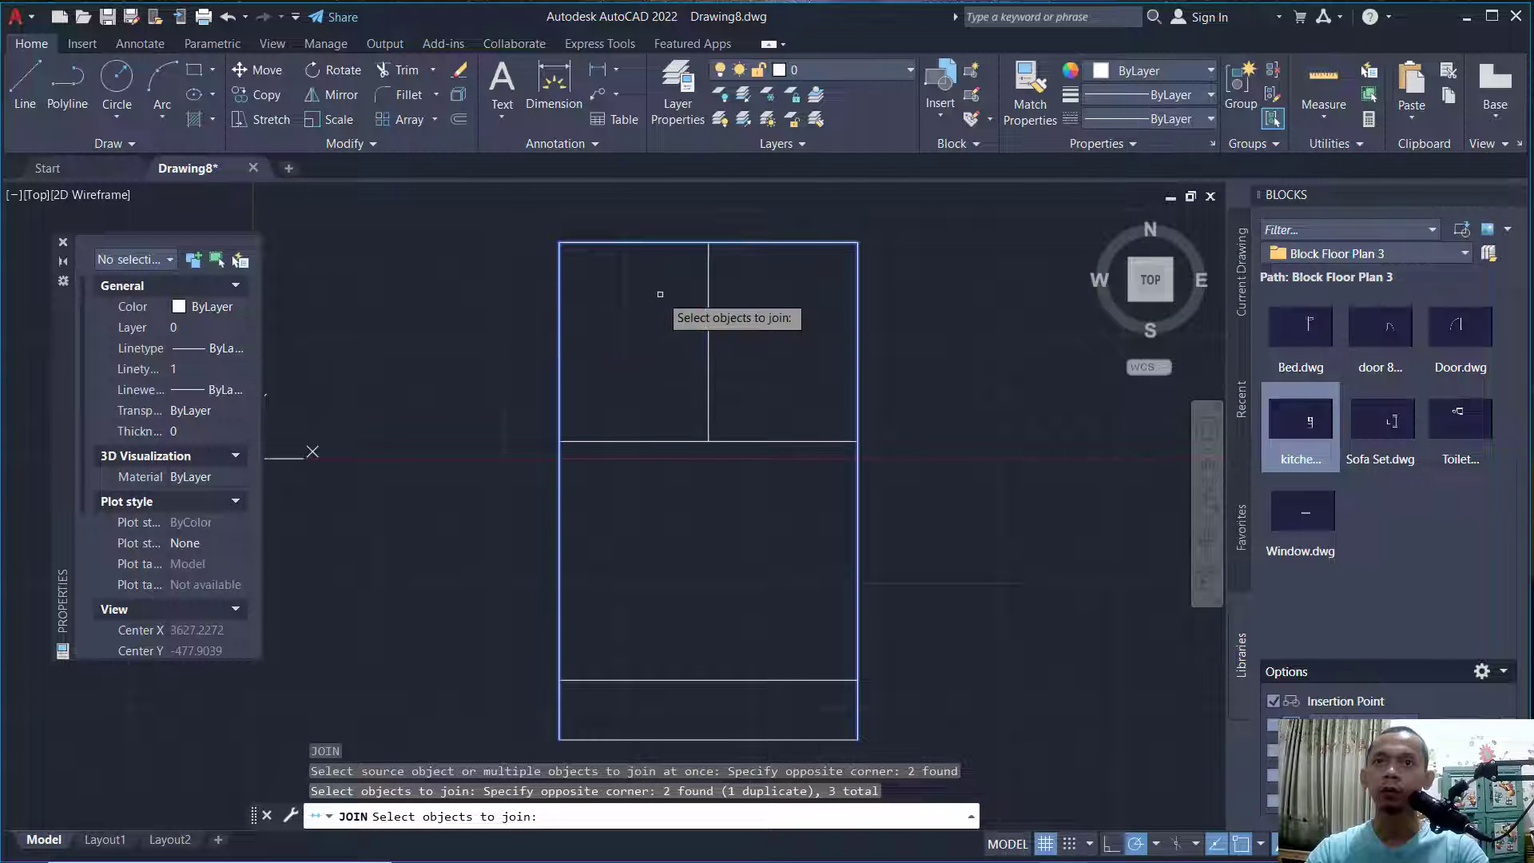
{"action": "key", "text": "Return"}
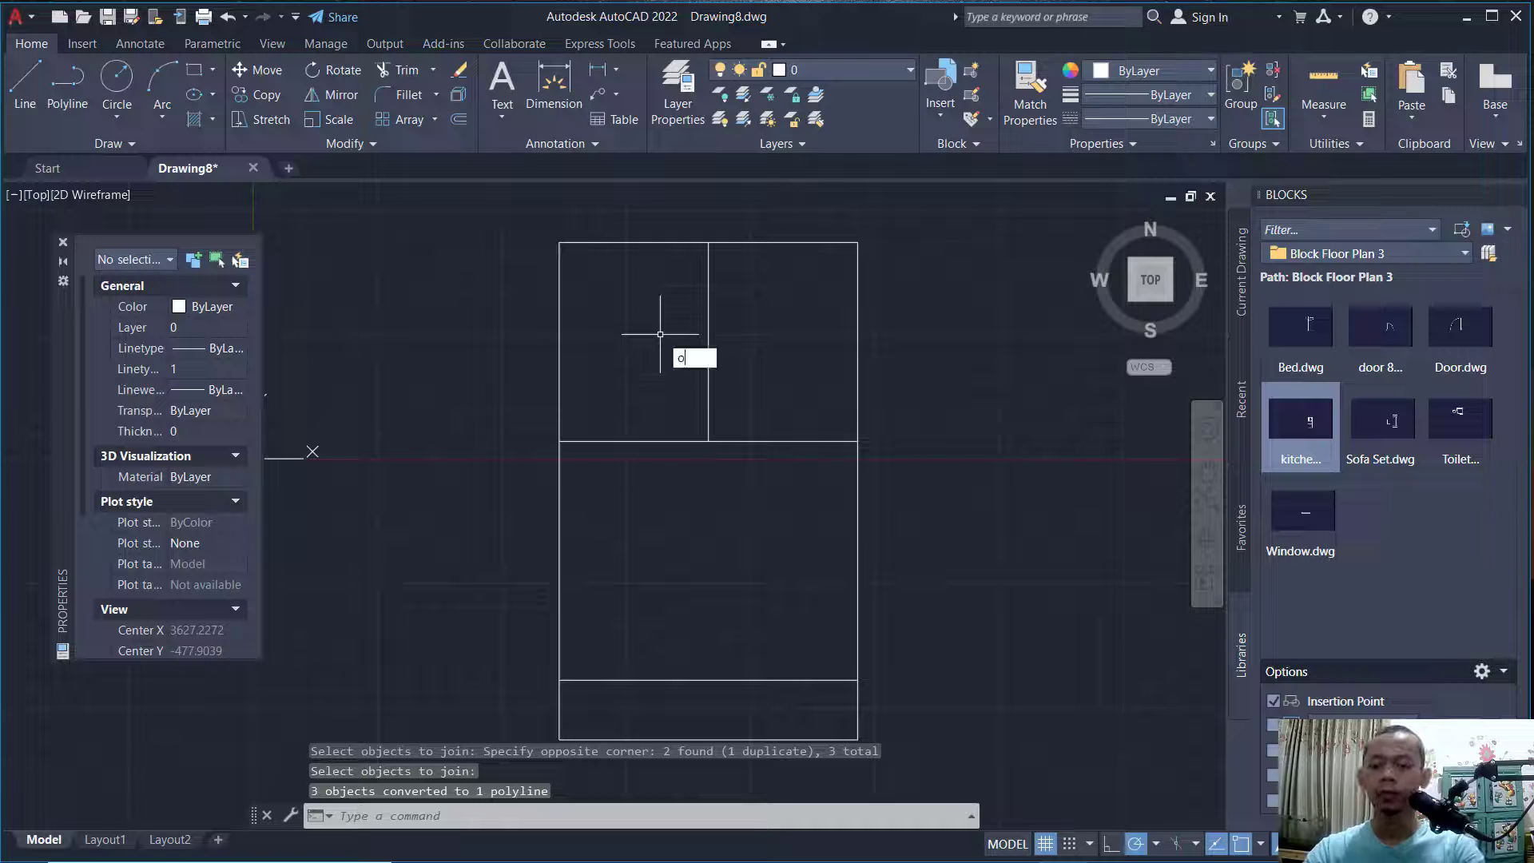
Offset the joined outline 150 inward and the lower inner horizontal line 150 upward.
{"action": "key", "text": "Return"}
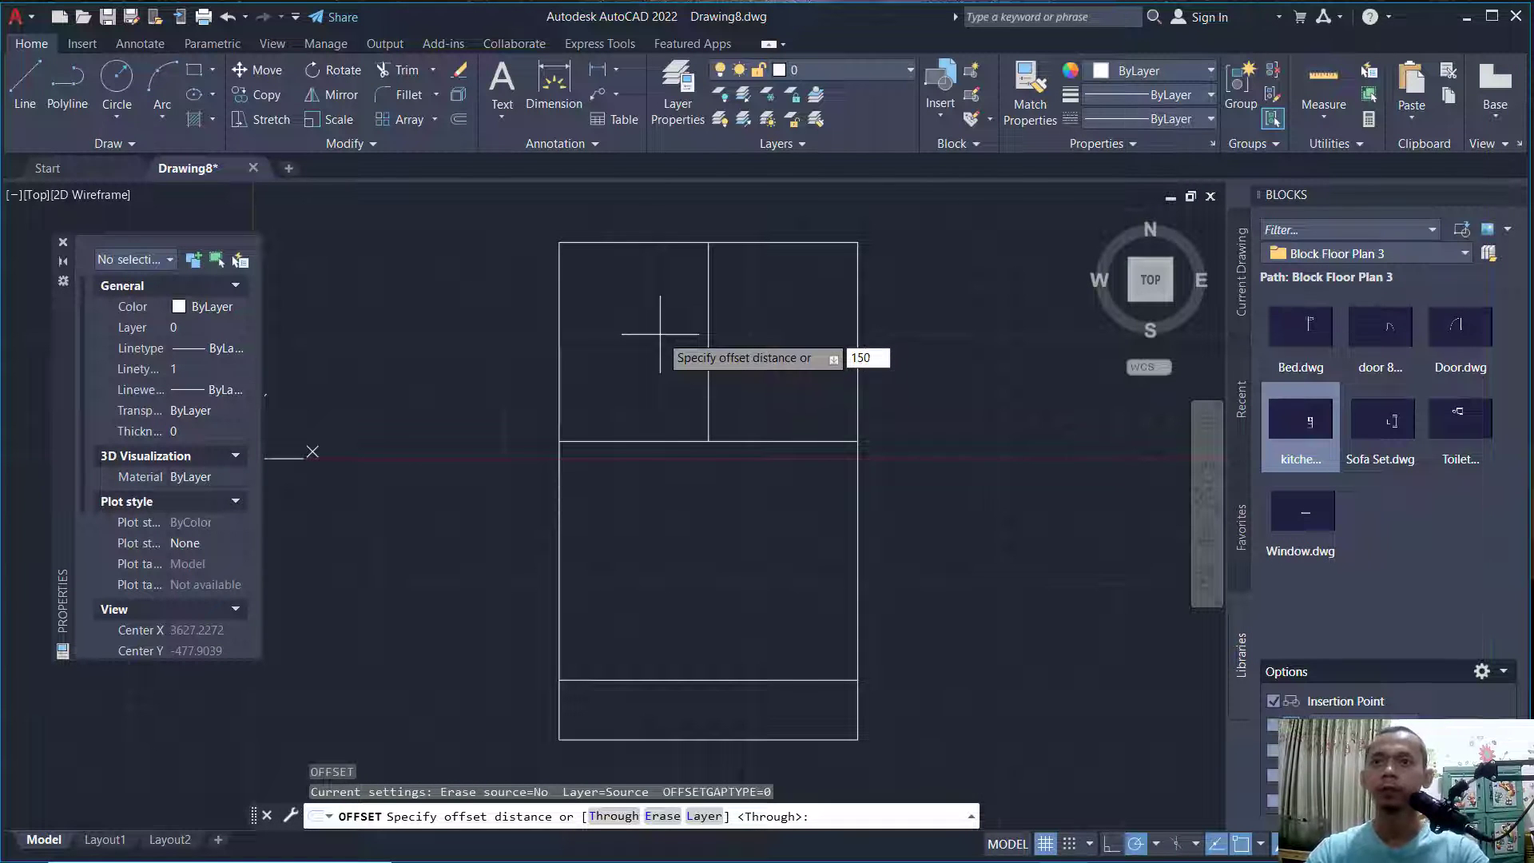
{"action": "key", "text": "Return"}
{"action": "left_click", "coordinate": [825, 243]}
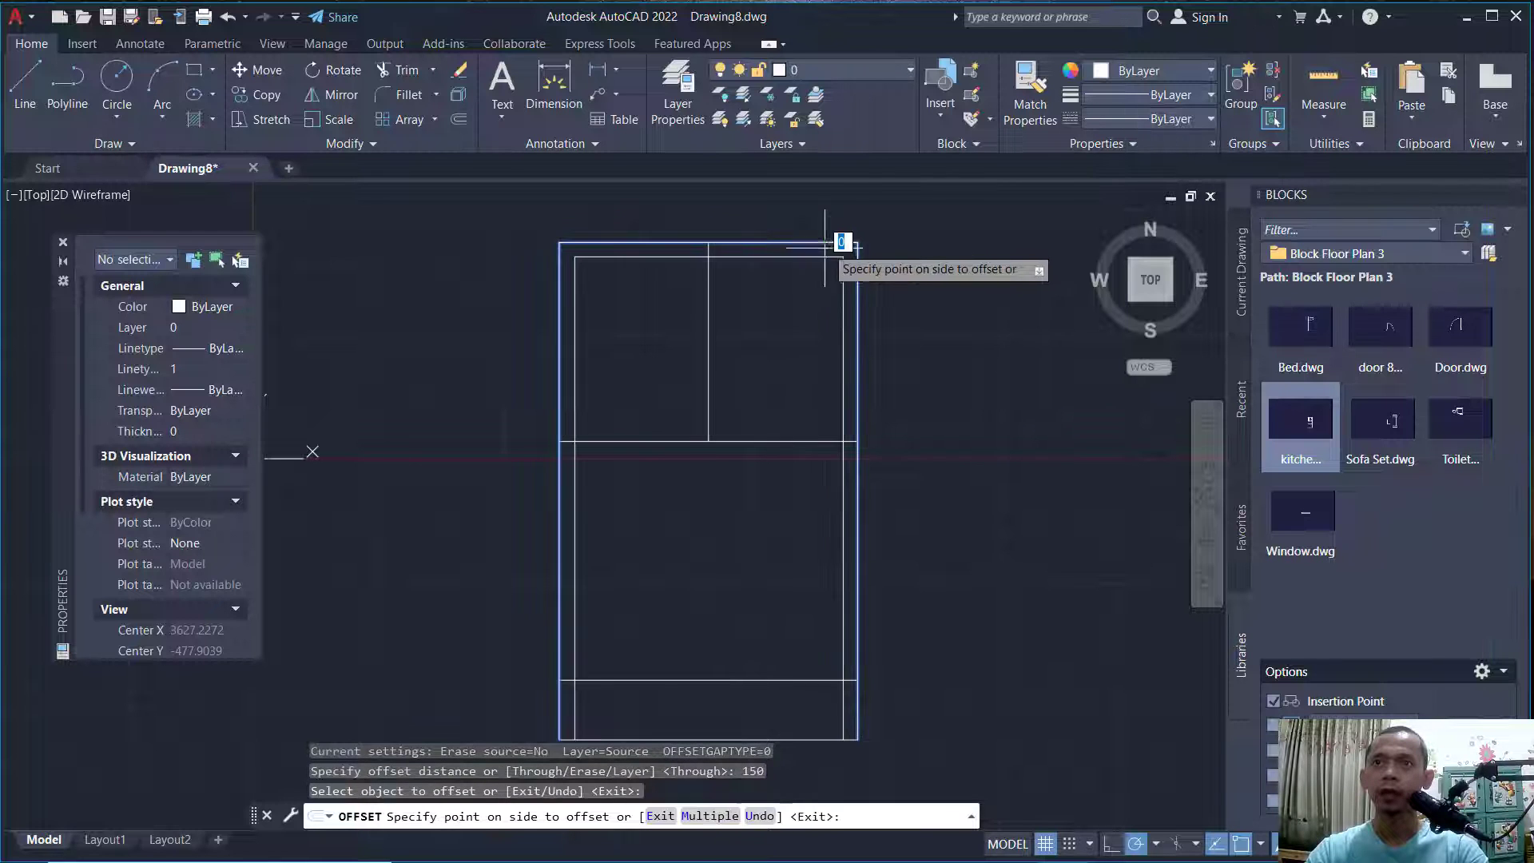
{"action": "left_click", "coordinate": [824, 248]}
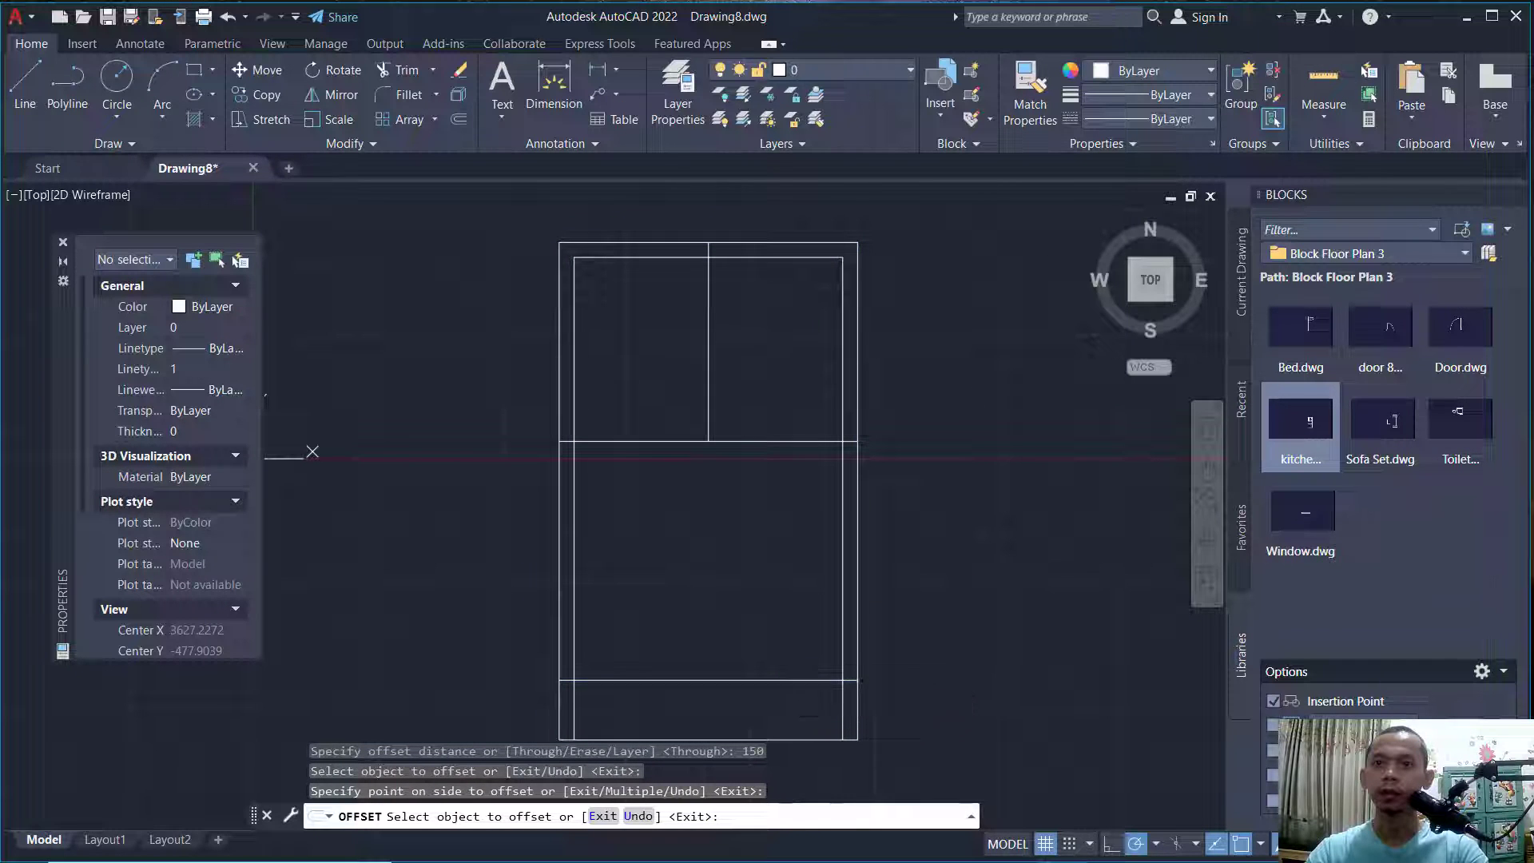
{"action": "left_click", "coordinate": [783, 680]}
{"action": "left_click", "coordinate": [785, 550]}
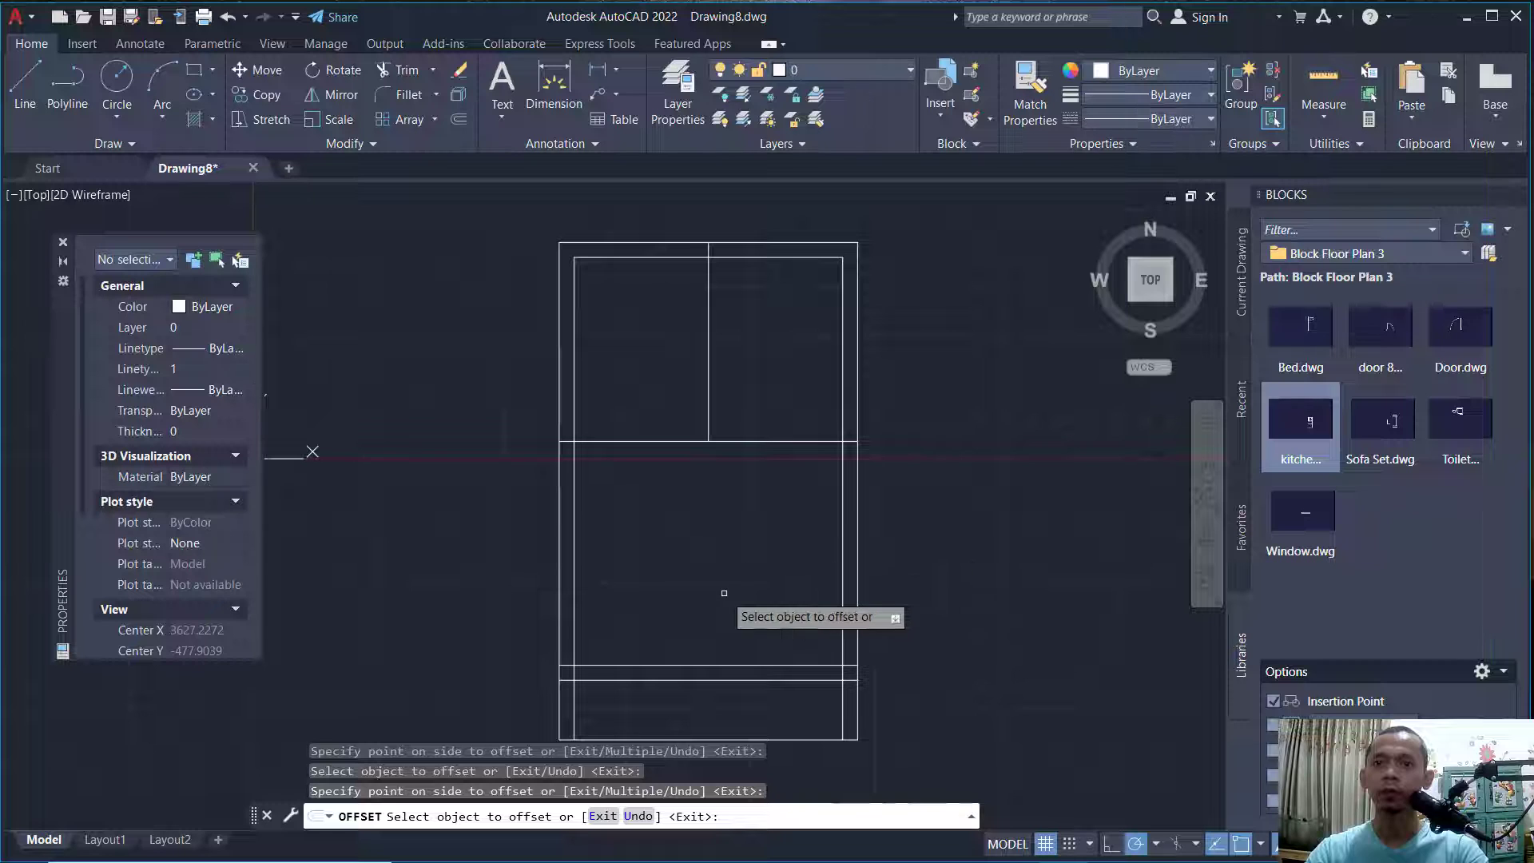
{"action": "key", "text": "Return"}
Offset the vertical dividing line between the two upper rooms by 75 to both sides.
{"action": "key", "text": "Return"}
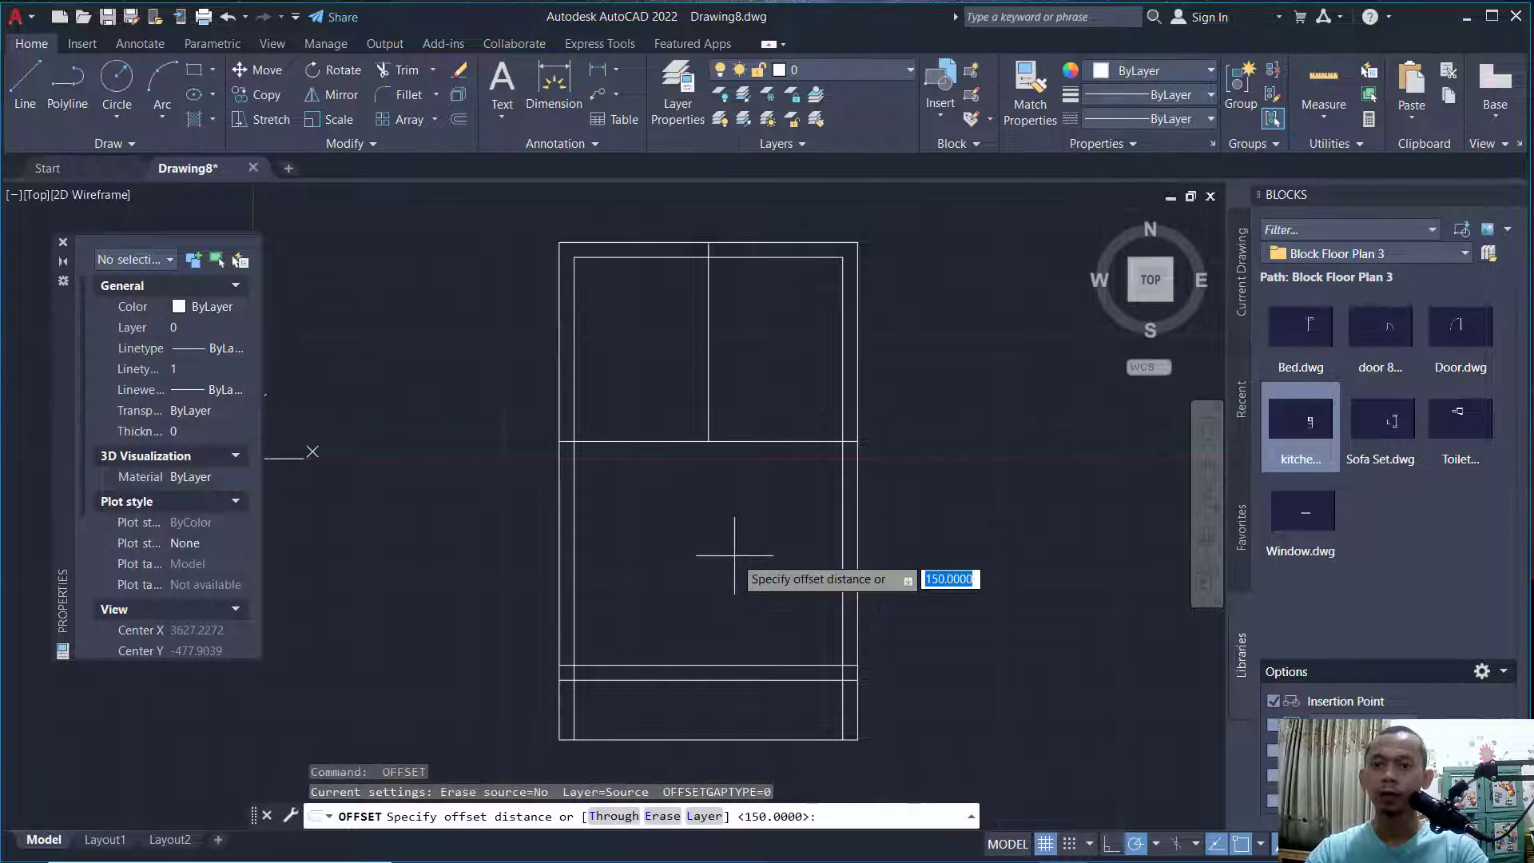
{"action": "key", "text": "Return"}
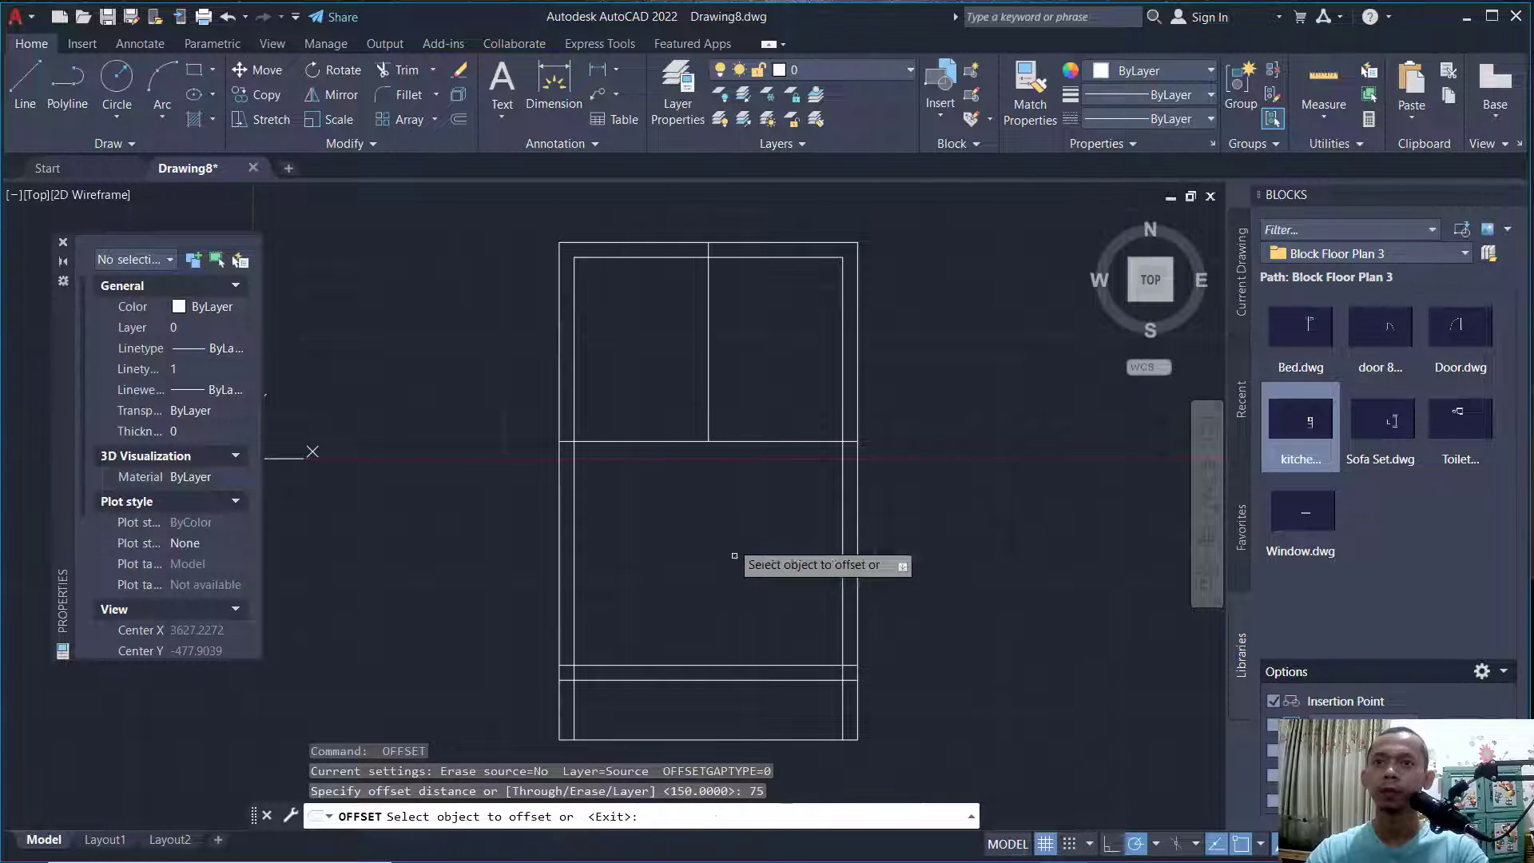
{"action": "scroll", "coordinate": [731, 447], "scroll_direction": "up", "scroll_amount": 5}
{"action": "left_click", "coordinate": [709, 400]}
{"action": "left_click", "coordinate": [728, 389]}
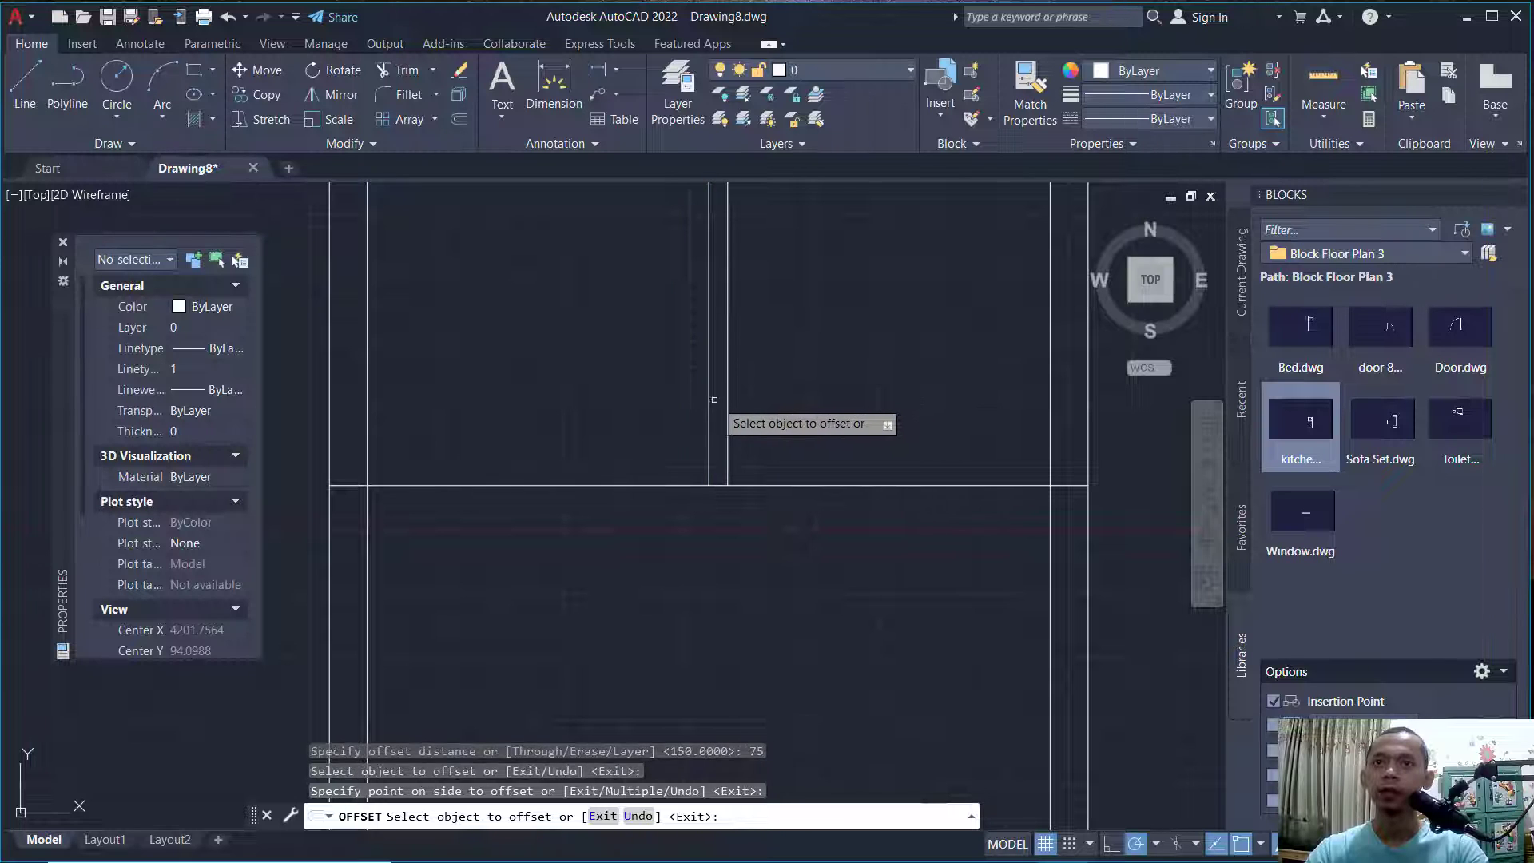
{"action": "left_click", "coordinate": [708, 401]}
{"action": "left_click", "coordinate": [675, 416]}
Offset the middle horizontal dividing line by 75 both below and above it.
{"action": "left_click", "coordinate": [820, 485]}
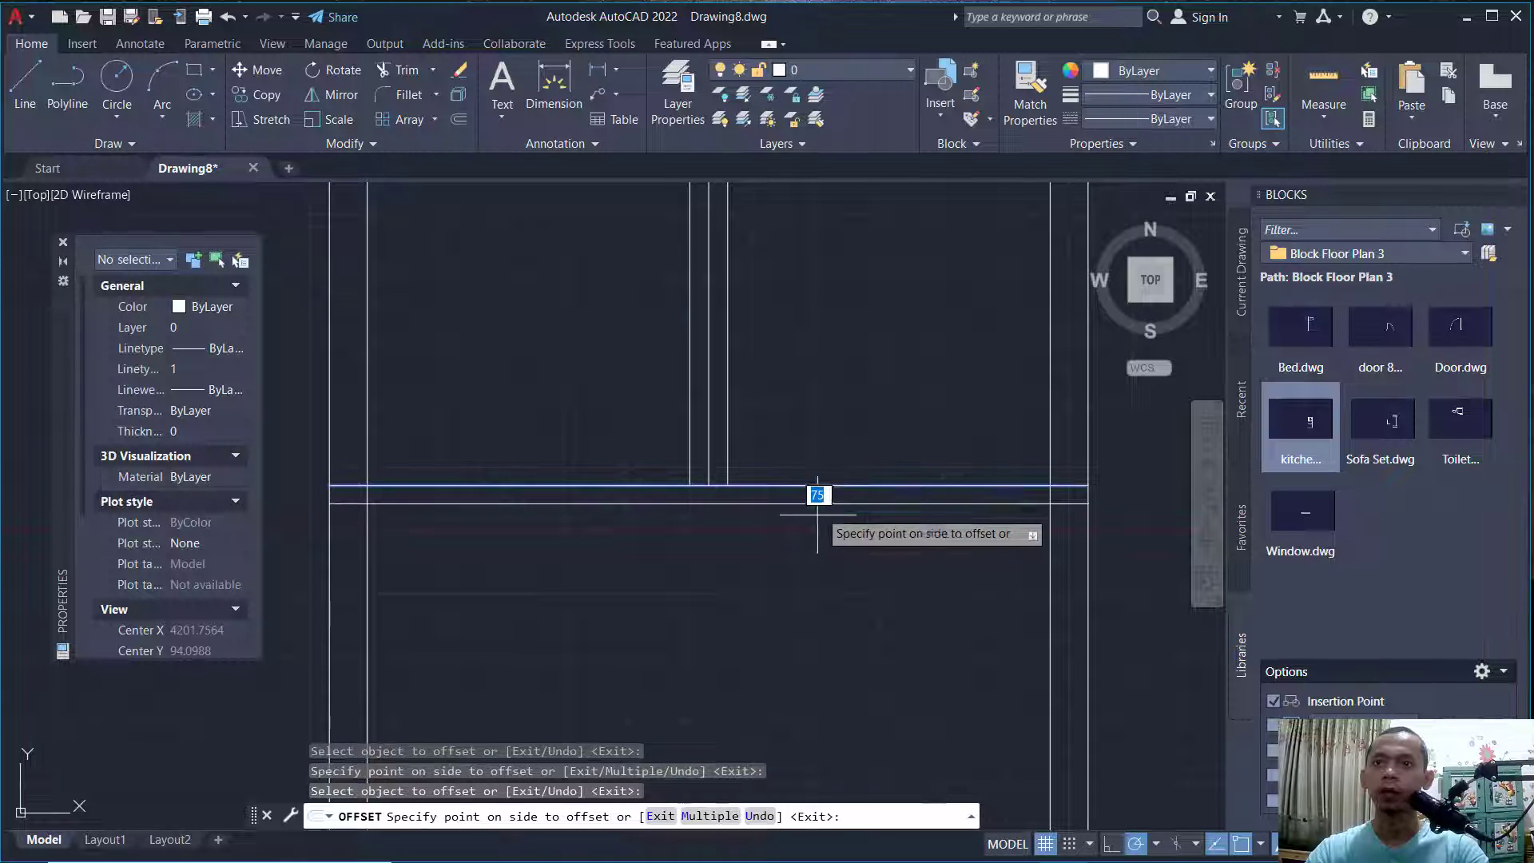
{"action": "left_click", "coordinate": [817, 496]}
{"action": "left_click", "coordinate": [799, 485]}
{"action": "left_click", "coordinate": [824, 451]}
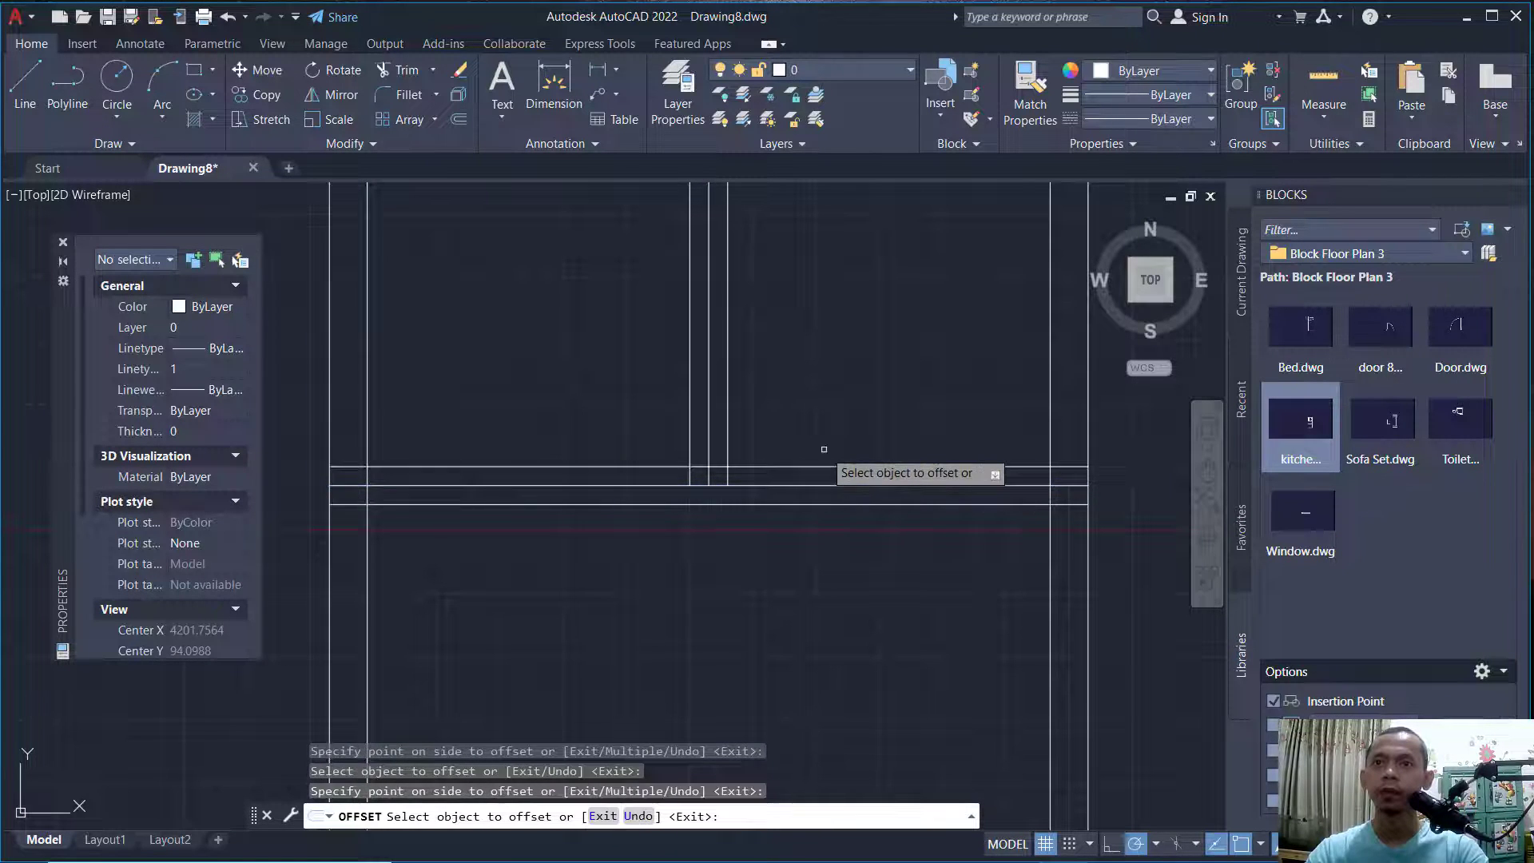
Delete the original centre lines of the vertical partition and the middle horizontal partition, keeping only their 75 offsets.
{"action": "key", "text": "Return"}
{"action": "left_click", "coordinate": [719, 494]}
{"action": "left_click", "coordinate": [702, 478]}
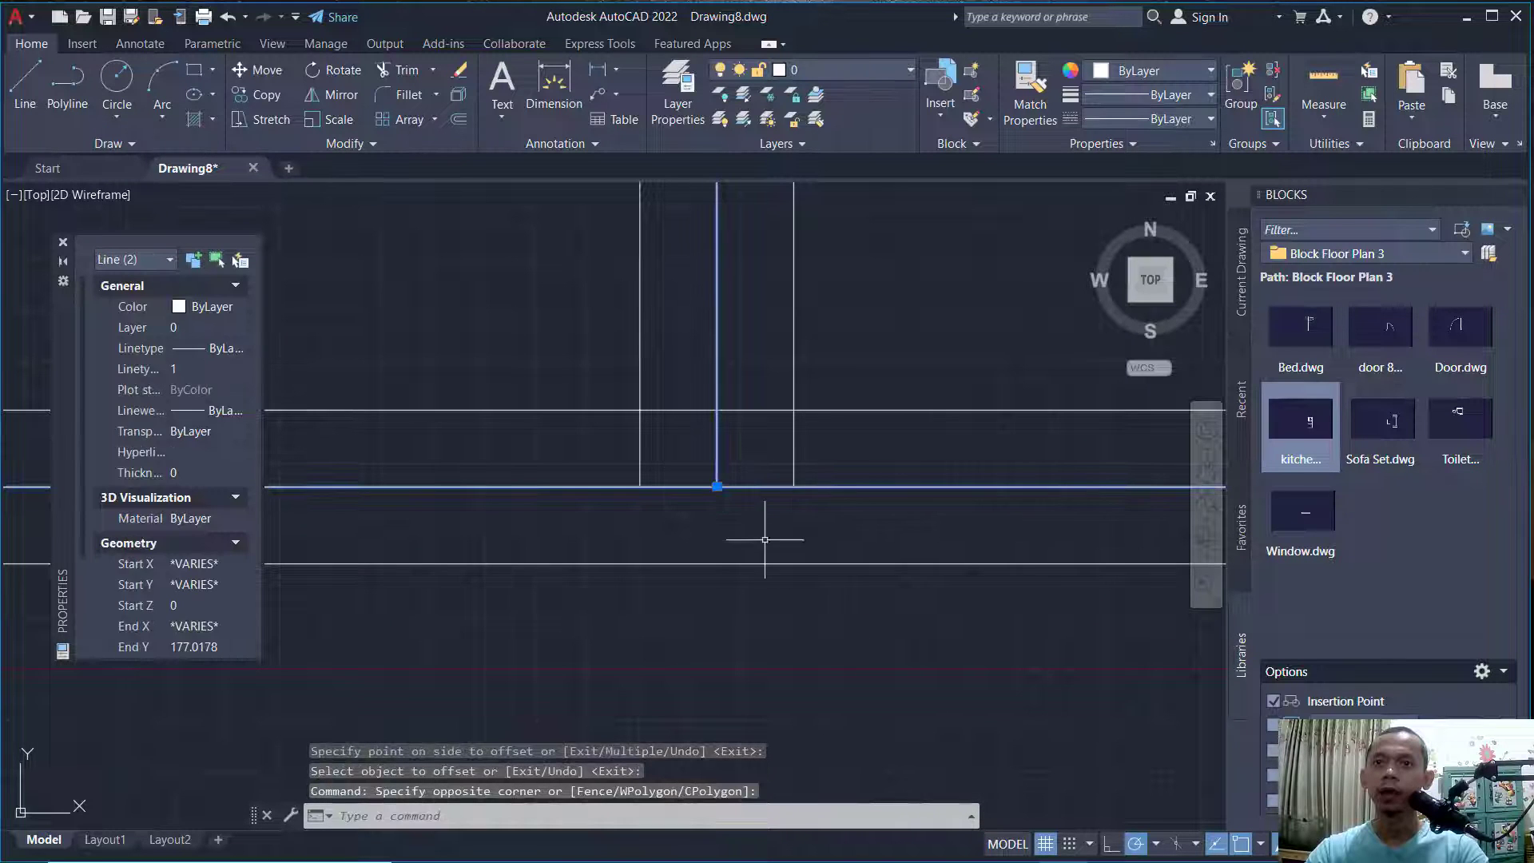
{"action": "scroll", "coordinate": [802, 554], "scroll_direction": "up", "scroll_amount": 2}
{"action": "scroll", "coordinate": [802, 554], "scroll_direction": "down", "scroll_amount": 2}
{"action": "key", "text": "Delete"}
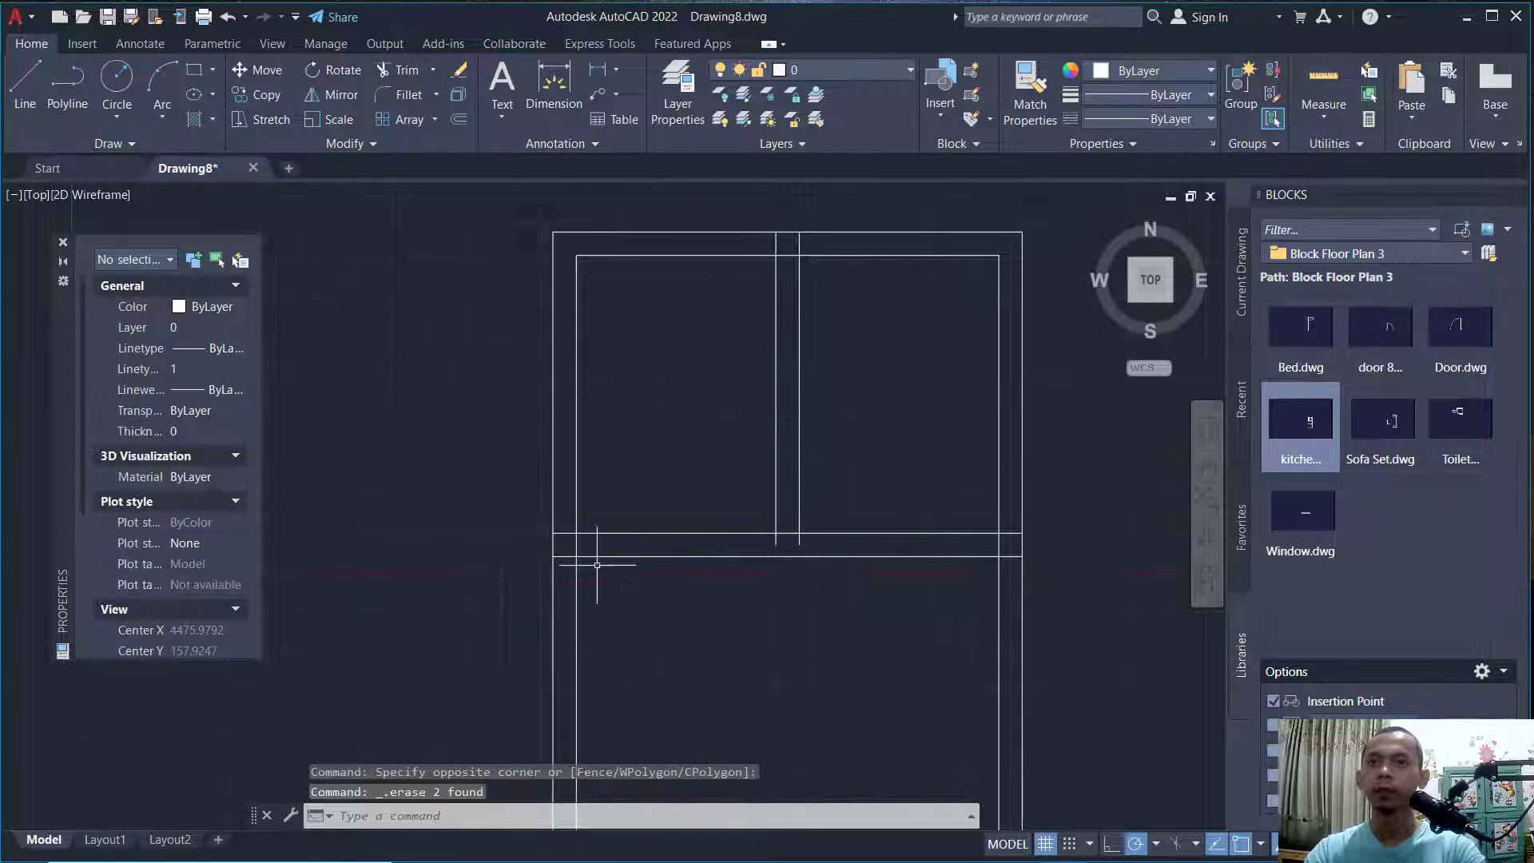
Trim the overlapping lines where the middle horizontal partition meets the left outer wall, the vertical partition and the right outer wall.
{"action": "scroll", "coordinate": [541, 546], "scroll_direction": "up", "scroll_amount": 2}
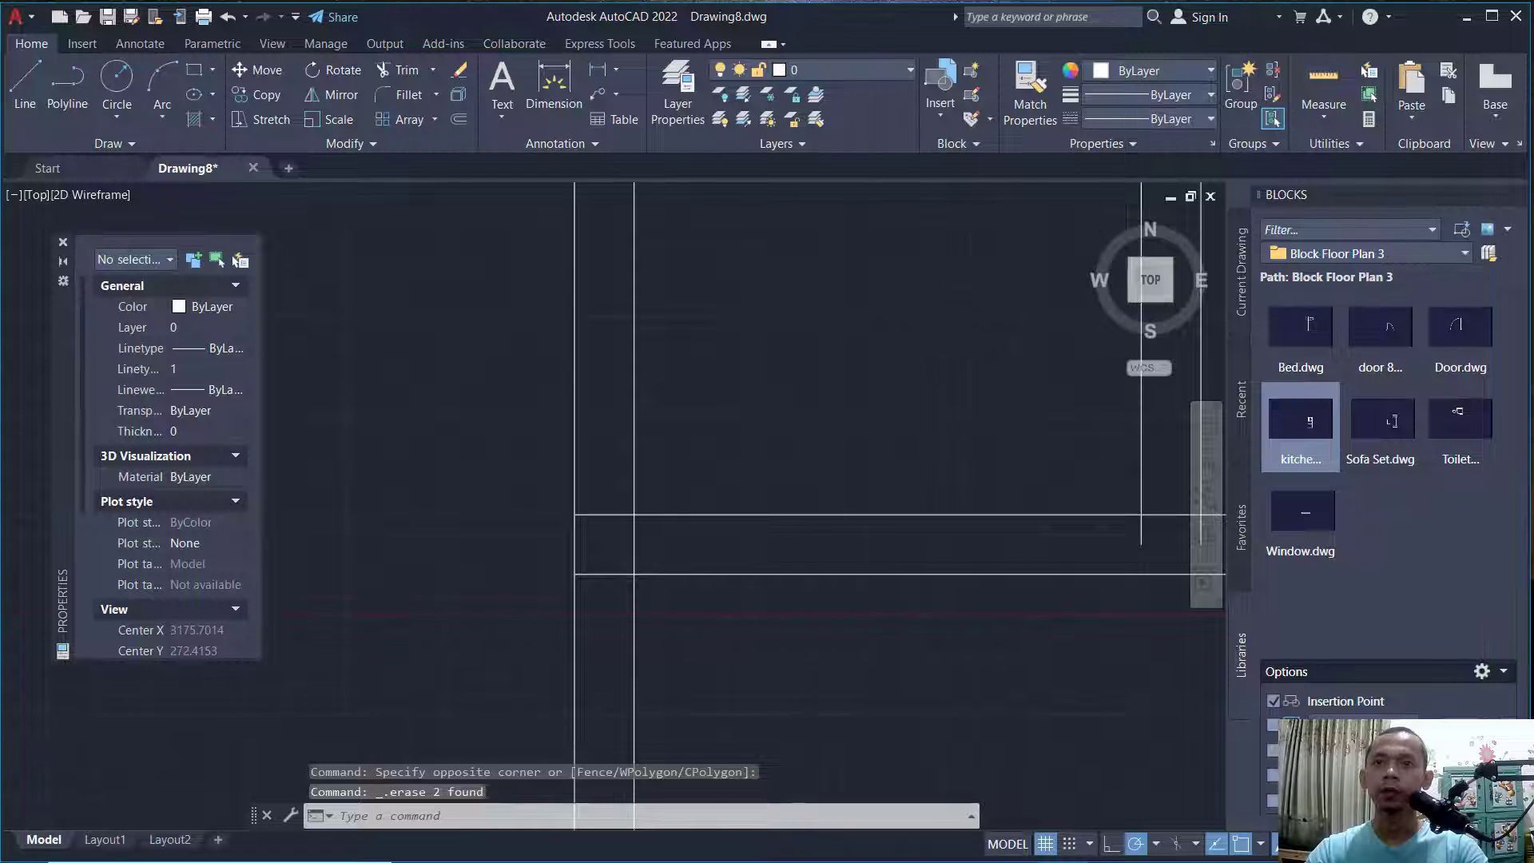
{"action": "scroll", "coordinate": [911, 572], "scroll_direction": "down", "scroll_amount": 2}
{"action": "type", "text": "TR"}
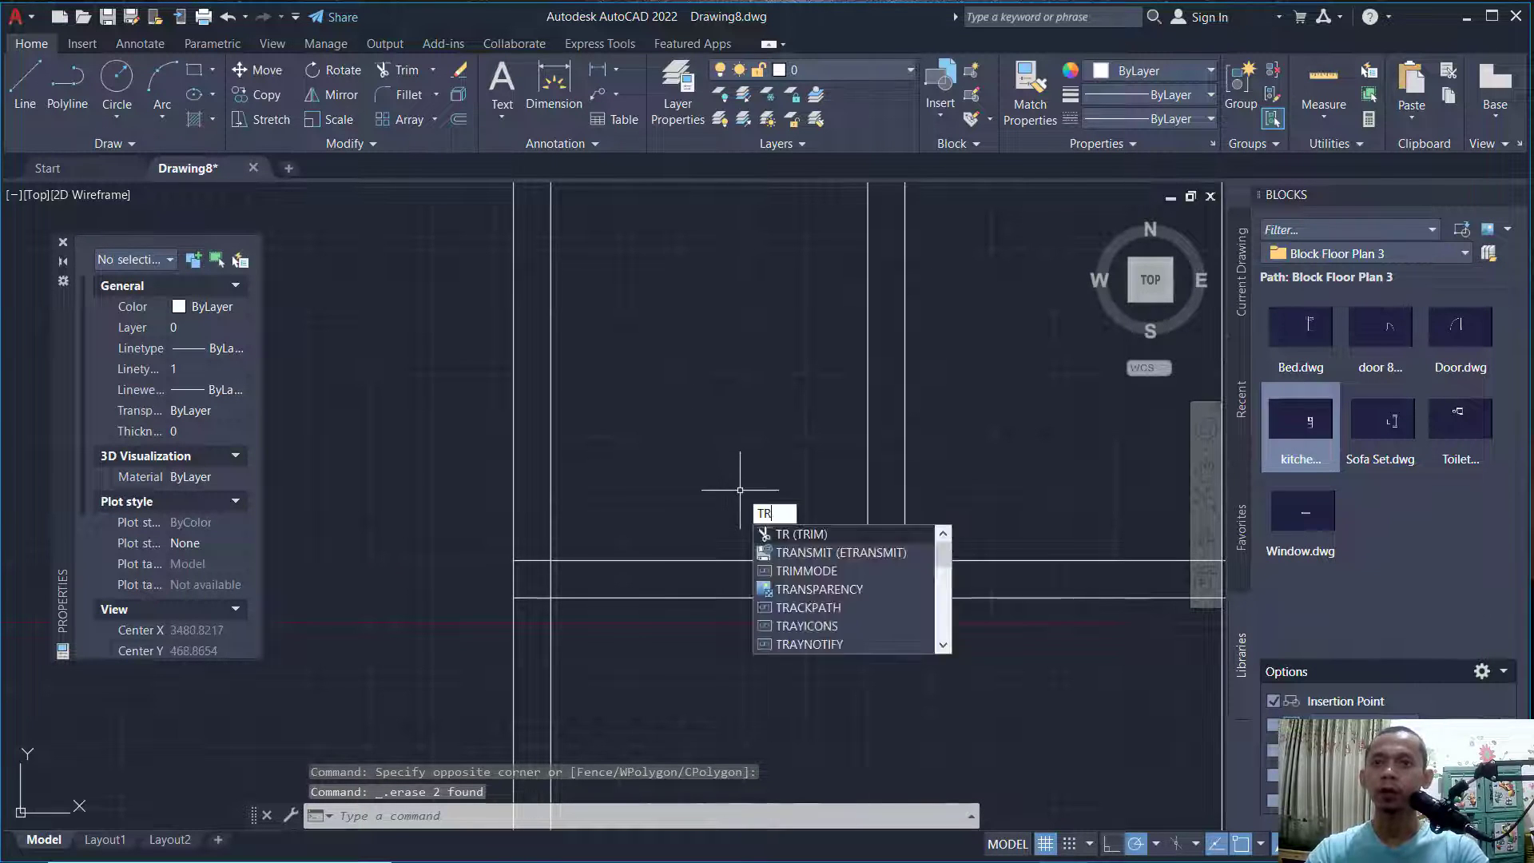
{"action": "key", "text": "Return"}
{"action": "scroll", "coordinate": [528, 558], "scroll_direction": "up", "scroll_amount": 2}
{"action": "left_click", "coordinate": [534, 568]}
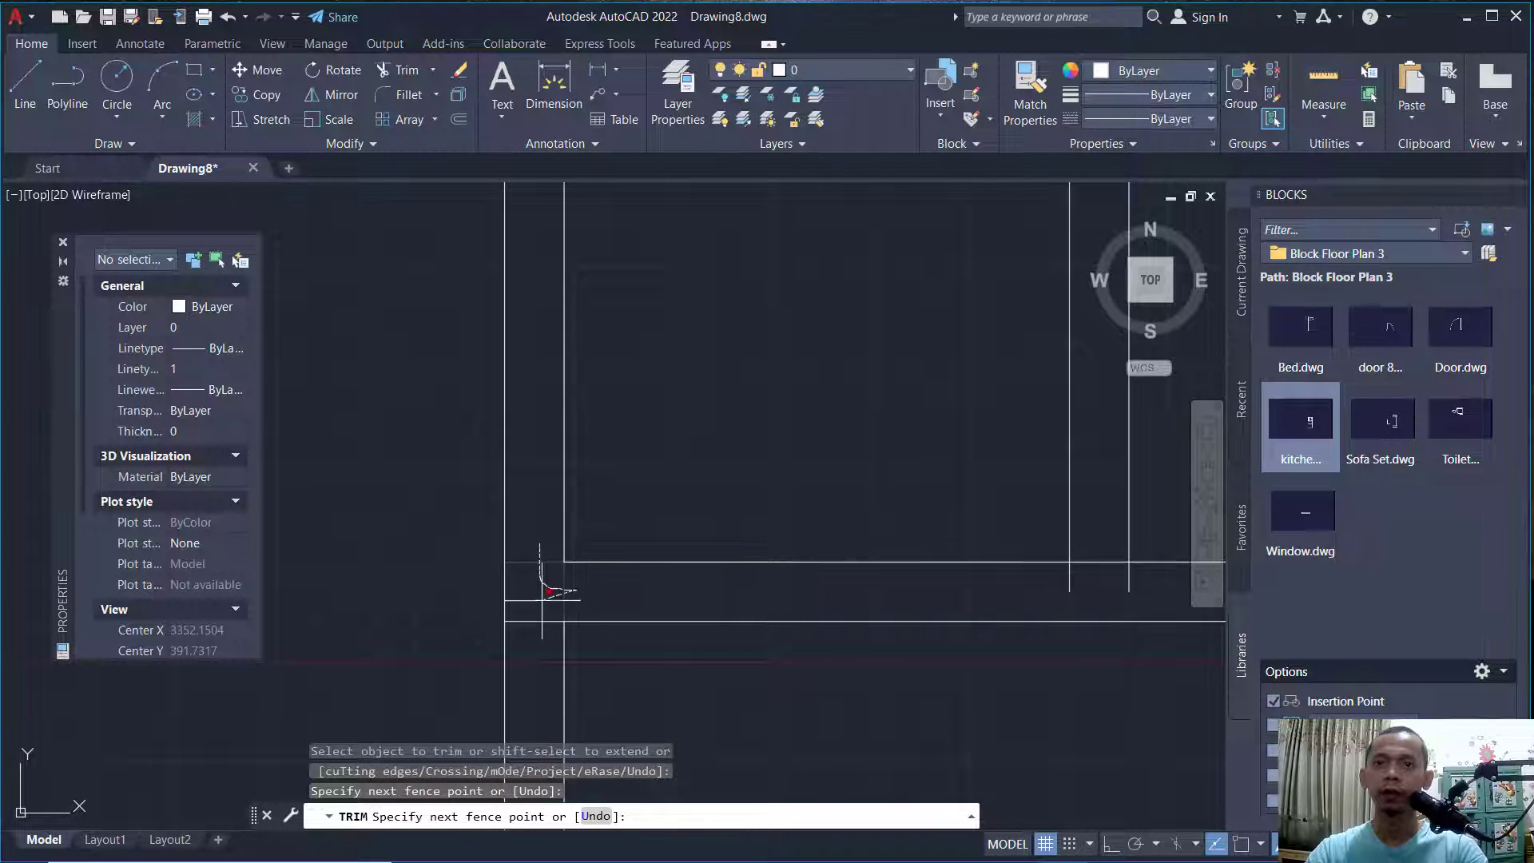
{"action": "middle_click_drag", "start_coordinate": [531, 611], "coordinate": [680, 598]}
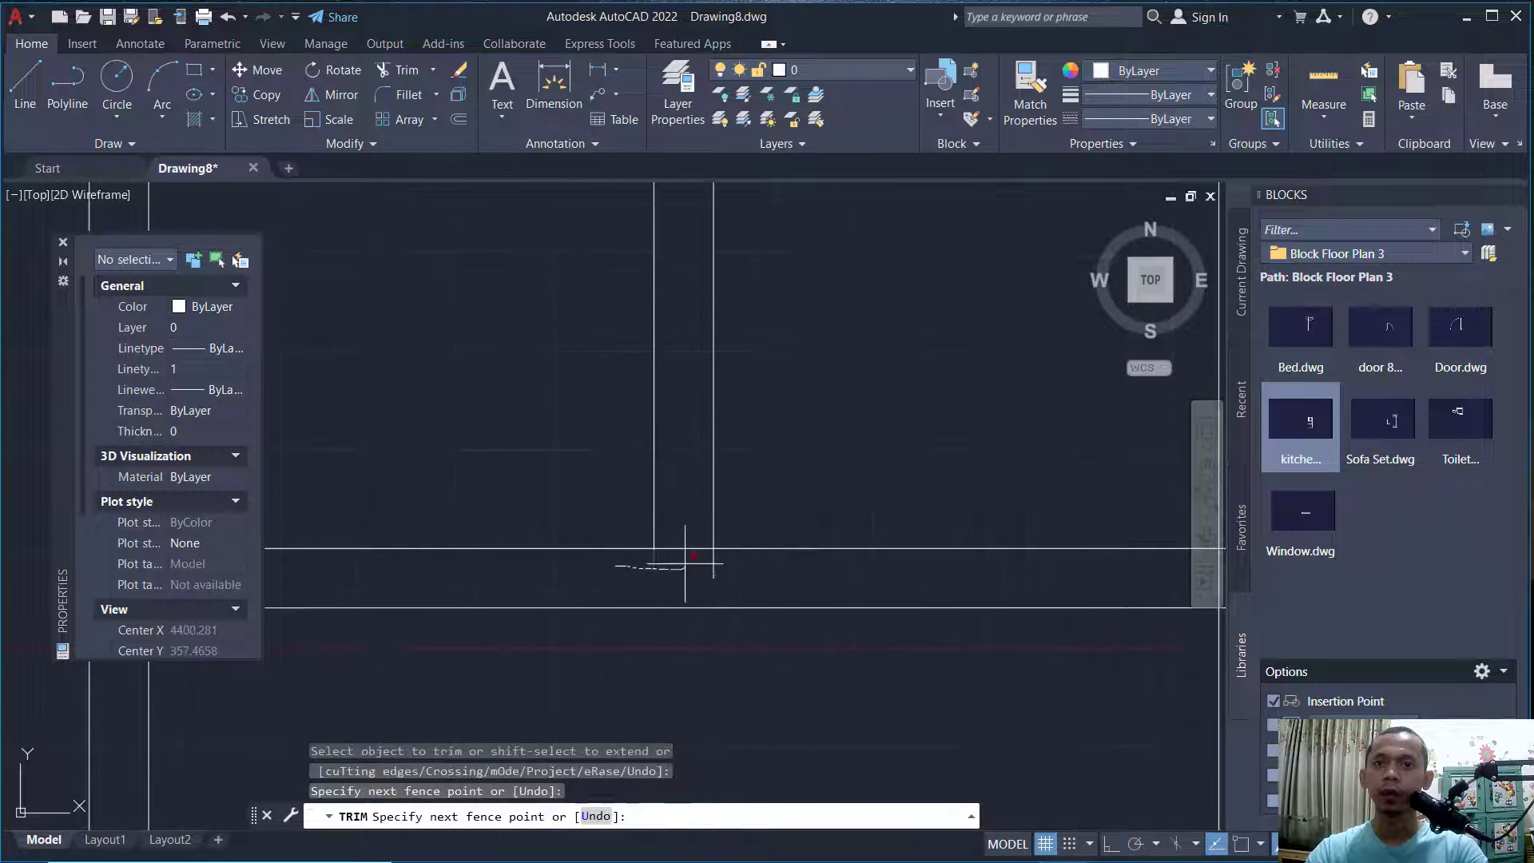
{"action": "left_click_drag", "start_coordinate": [732, 572], "coordinate": [738, 571]}
{"action": "scroll", "coordinate": [742, 571], "scroll_direction": "down", "scroll_amount": 2}
{"action": "middle_click_drag", "start_coordinate": [1007, 599], "coordinate": [857, 574]}
{"action": "scroll", "coordinate": [855, 573], "scroll_direction": "up", "scroll_amount": 2}
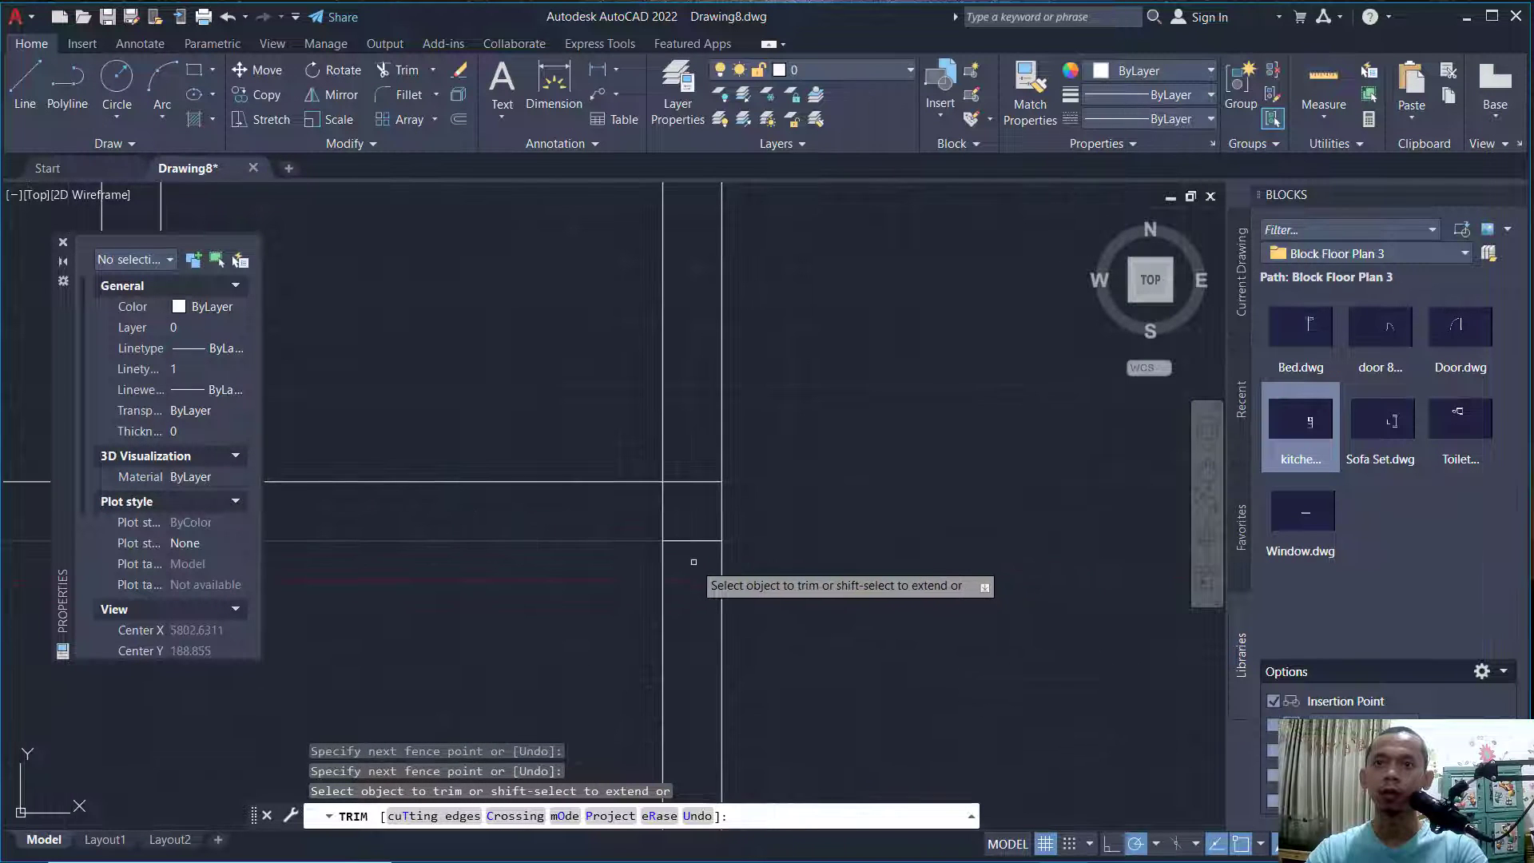
{"action": "mouse_move", "coordinate": [685, 548]}
{"action": "left_mouse_down"}
{"action": "mouse_move", "coordinate": [650, 503]}
{"action": "mouse_move", "coordinate": [685, 473]}
{"action": "left_mouse_up"}
Trim the vertical partition's overlapping lines where it meets the upper outer wall.
{"action": "scroll", "coordinate": [685, 467], "scroll_direction": "down", "scroll_amount": 2}
{"action": "middle_click_drag", "start_coordinate": [599, 383], "coordinate": [757, 614]}
{"action": "scroll", "coordinate": [620, 403], "scroll_direction": "up", "scroll_amount": 2}
{"action": "mouse_move", "coordinate": [632, 461]}
{"action": "left_mouse_down"}
{"action": "mouse_move", "coordinate": [648, 426]}
{"action": "mouse_move", "coordinate": [595, 428]}
{"action": "left_mouse_up"}
Trim the overlapping lines where the lower horizontal partition meets the right and left outer walls.
{"action": "scroll", "coordinate": [712, 469], "scroll_direction": "down", "scroll_amount": 2}
{"action": "middle_click_drag", "start_coordinate": [801, 531], "coordinate": [740, 356]}
{"action": "scroll", "coordinate": [756, 718], "scroll_direction": "up", "scroll_amount": 3}
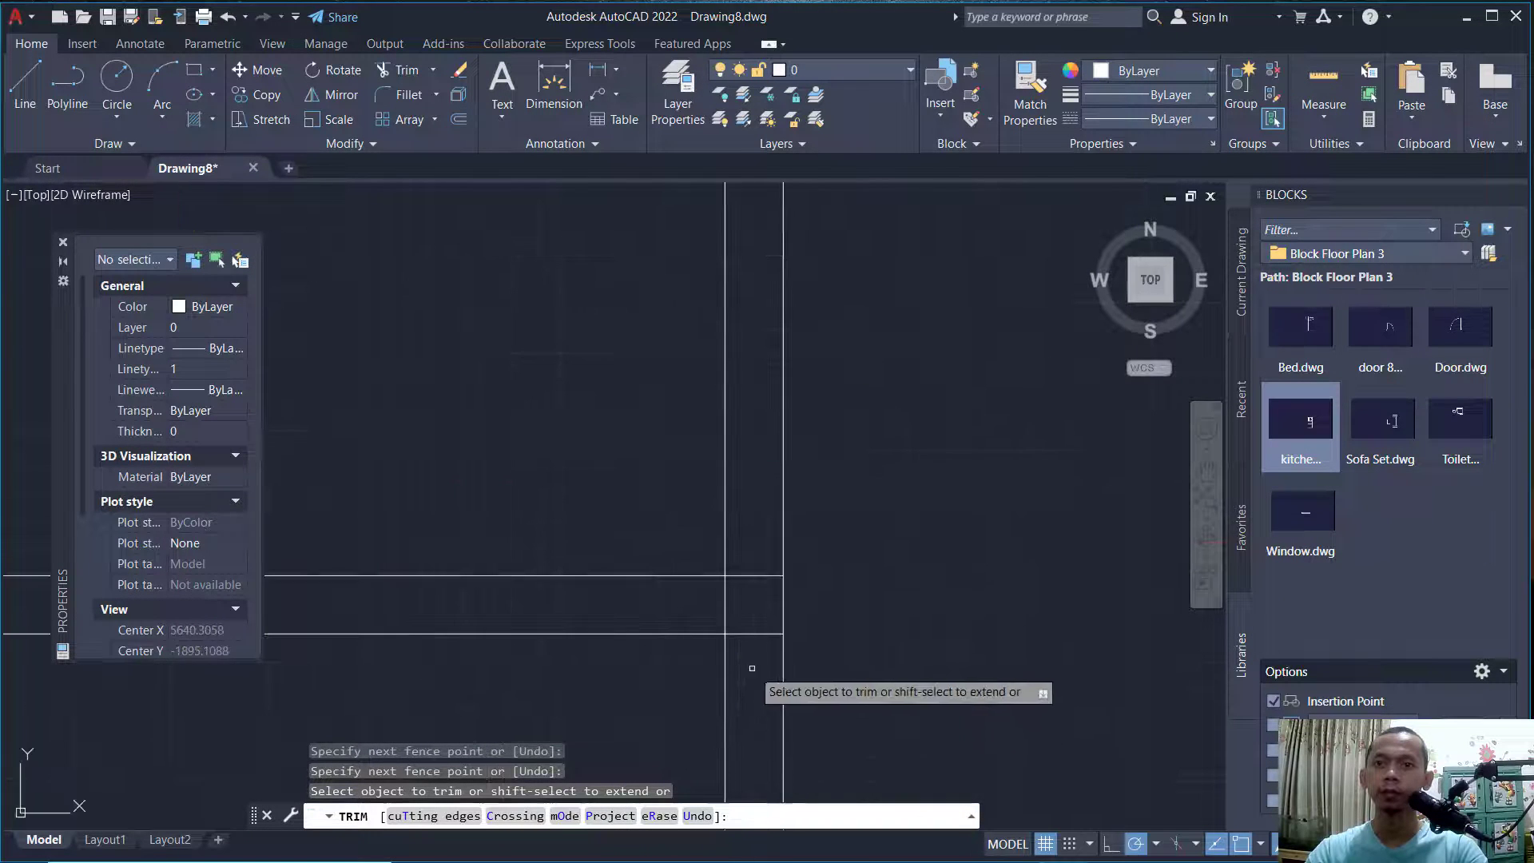
{"action": "mouse_move", "coordinate": [755, 641]}
{"action": "left_mouse_down"}
{"action": "mouse_move", "coordinate": [715, 626]}
{"action": "mouse_move", "coordinate": [757, 554]}
{"action": "left_mouse_up"}
{"action": "scroll", "coordinate": [757, 554], "scroll_direction": "down", "scroll_amount": 2}
{"action": "middle_click_drag", "start_coordinate": [599, 594], "coordinate": [826, 601]}
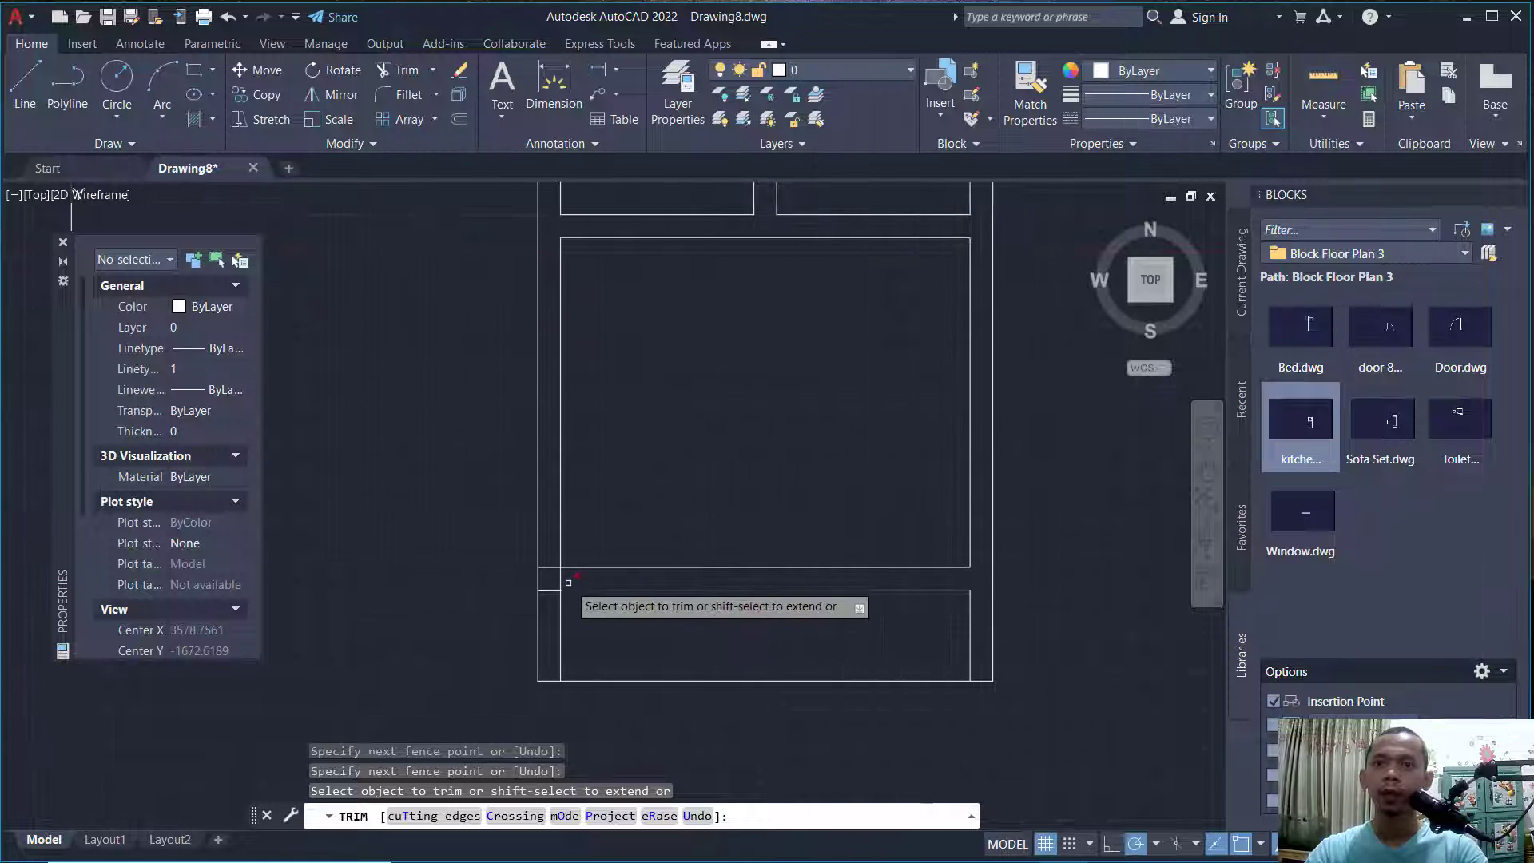
{"action": "scroll", "coordinate": [568, 583], "scroll_direction": "up", "scroll_amount": 3}
{"action": "left_click_drag", "start_coordinate": [500, 625], "coordinate": [555, 584]}
{"action": "left_click_drag", "start_coordinate": [482, 492], "coordinate": [482, 491]}
{"action": "scroll", "coordinate": [754, 528], "scroll_direction": "down", "scroll_amount": 5}
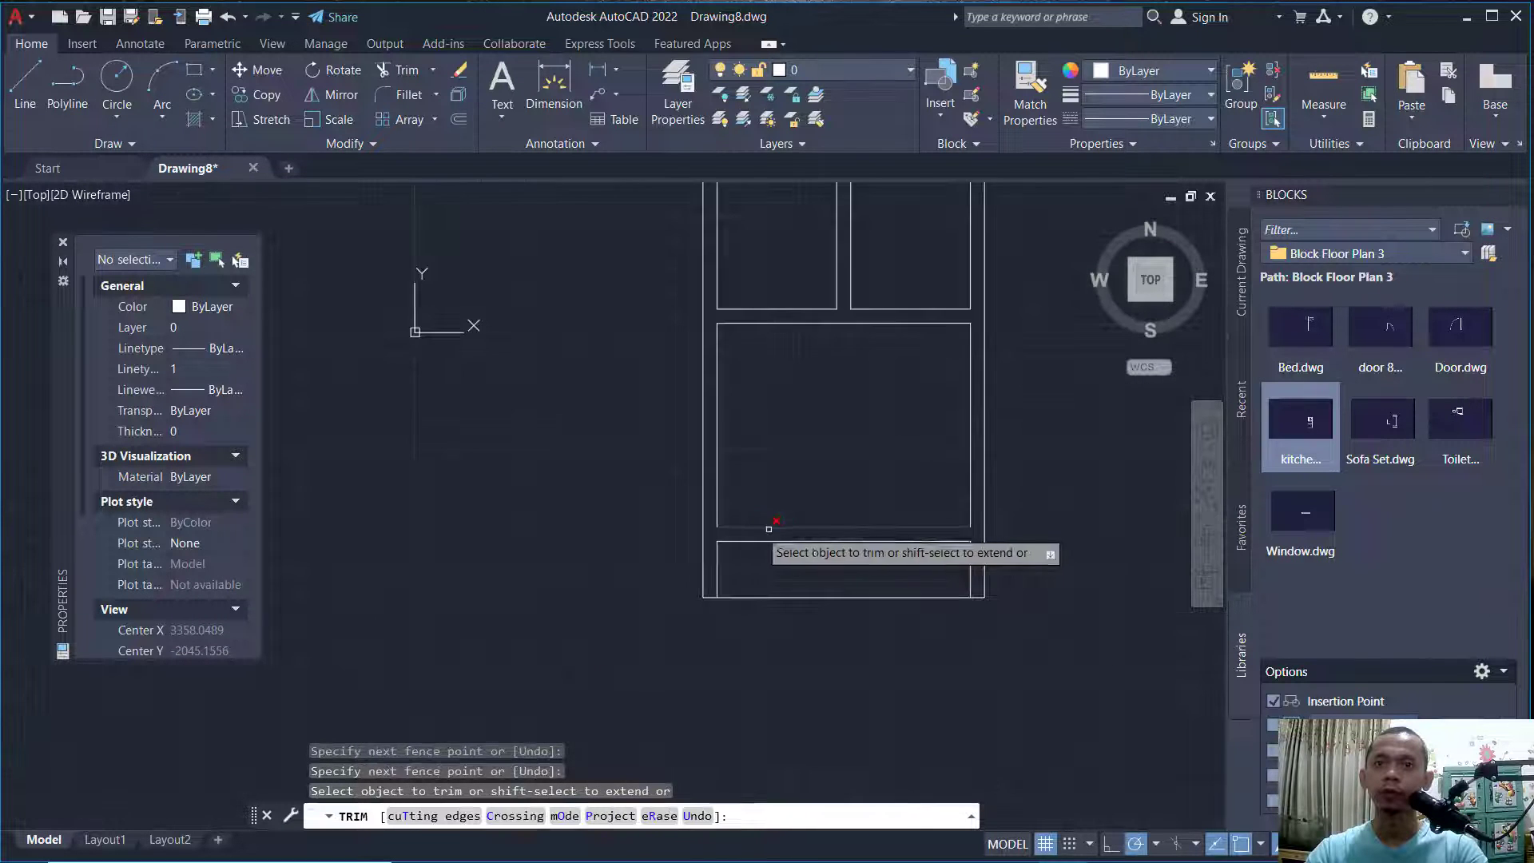
{"action": "key", "text": "Return"}
{"action": "middle_click_drag", "start_coordinate": [841, 482], "coordinate": [715, 612]}
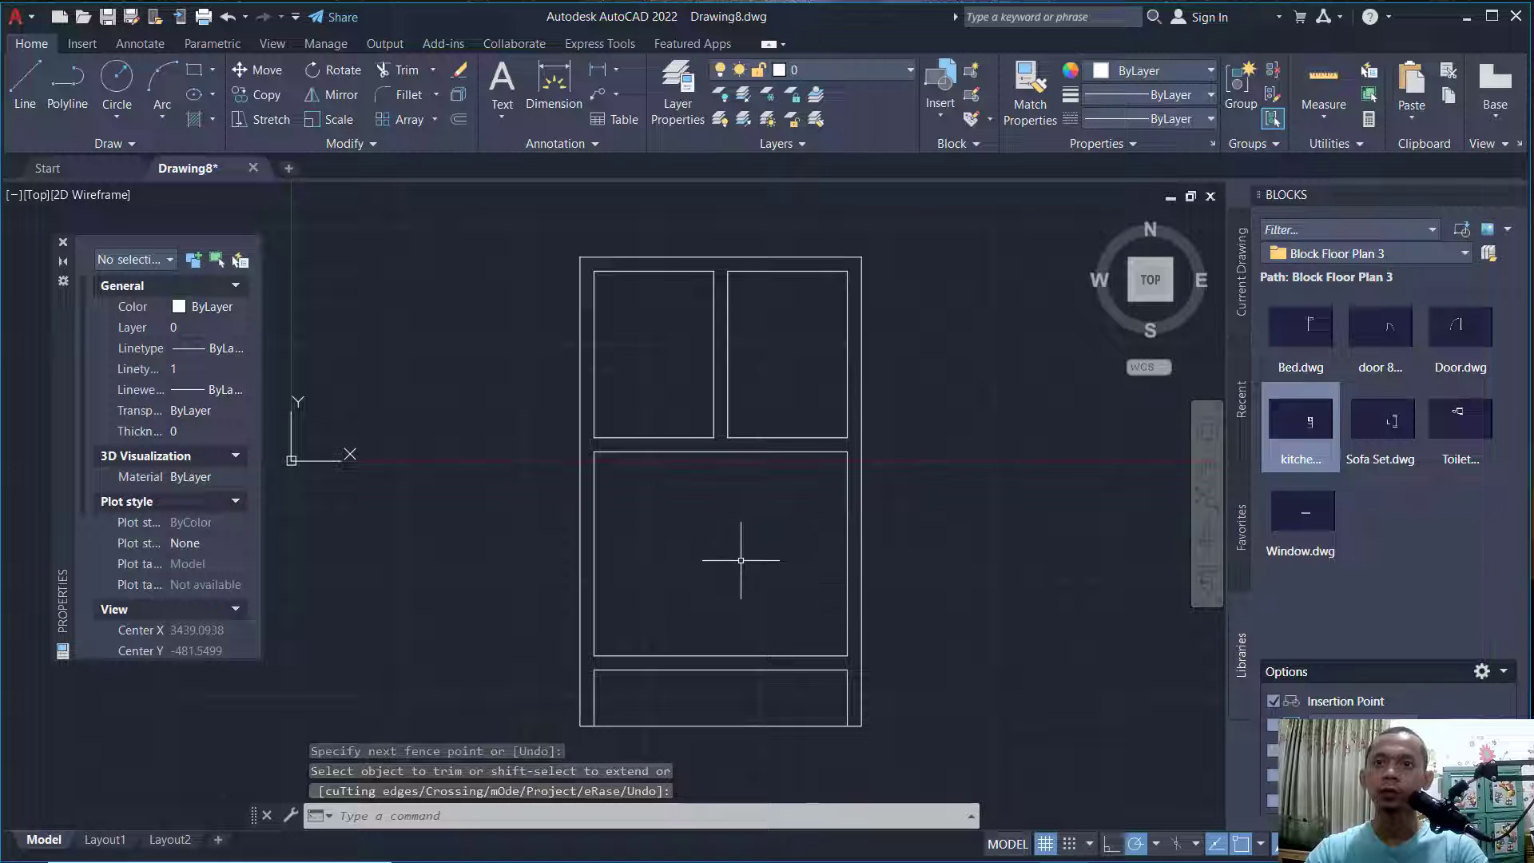
{"action": "middle_click_drag", "start_coordinate": [955, 479], "coordinate": [911, 475]}
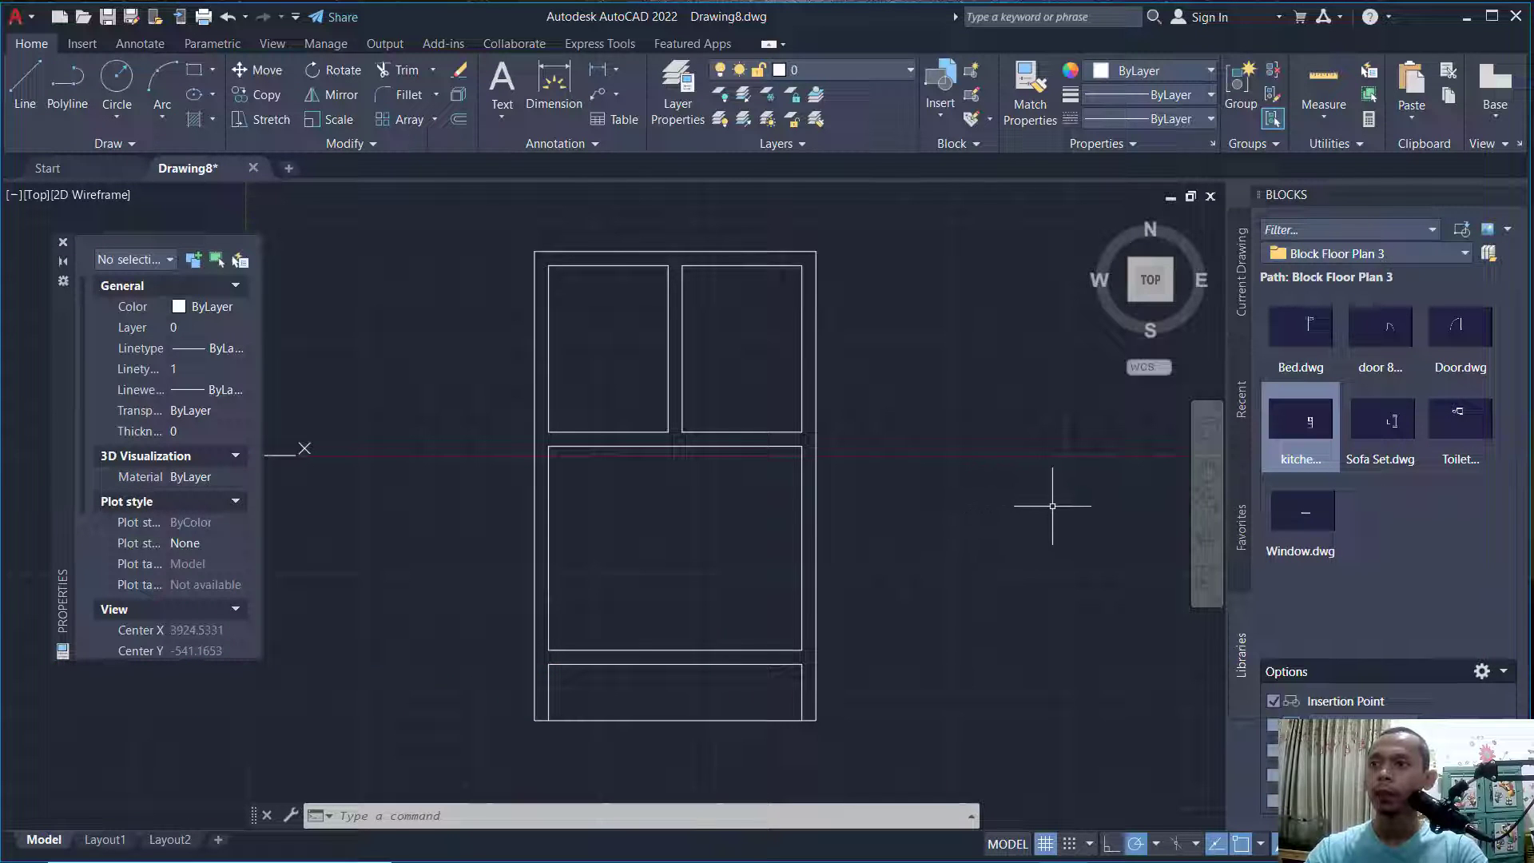
Insert the door 800 block in the lower horizontal partition, at the main room's lower-right inner corner.
{"action": "left_click", "coordinate": [1367, 344]}
{"action": "scroll", "coordinate": [796, 617], "scroll_direction": "up", "scroll_amount": 5}
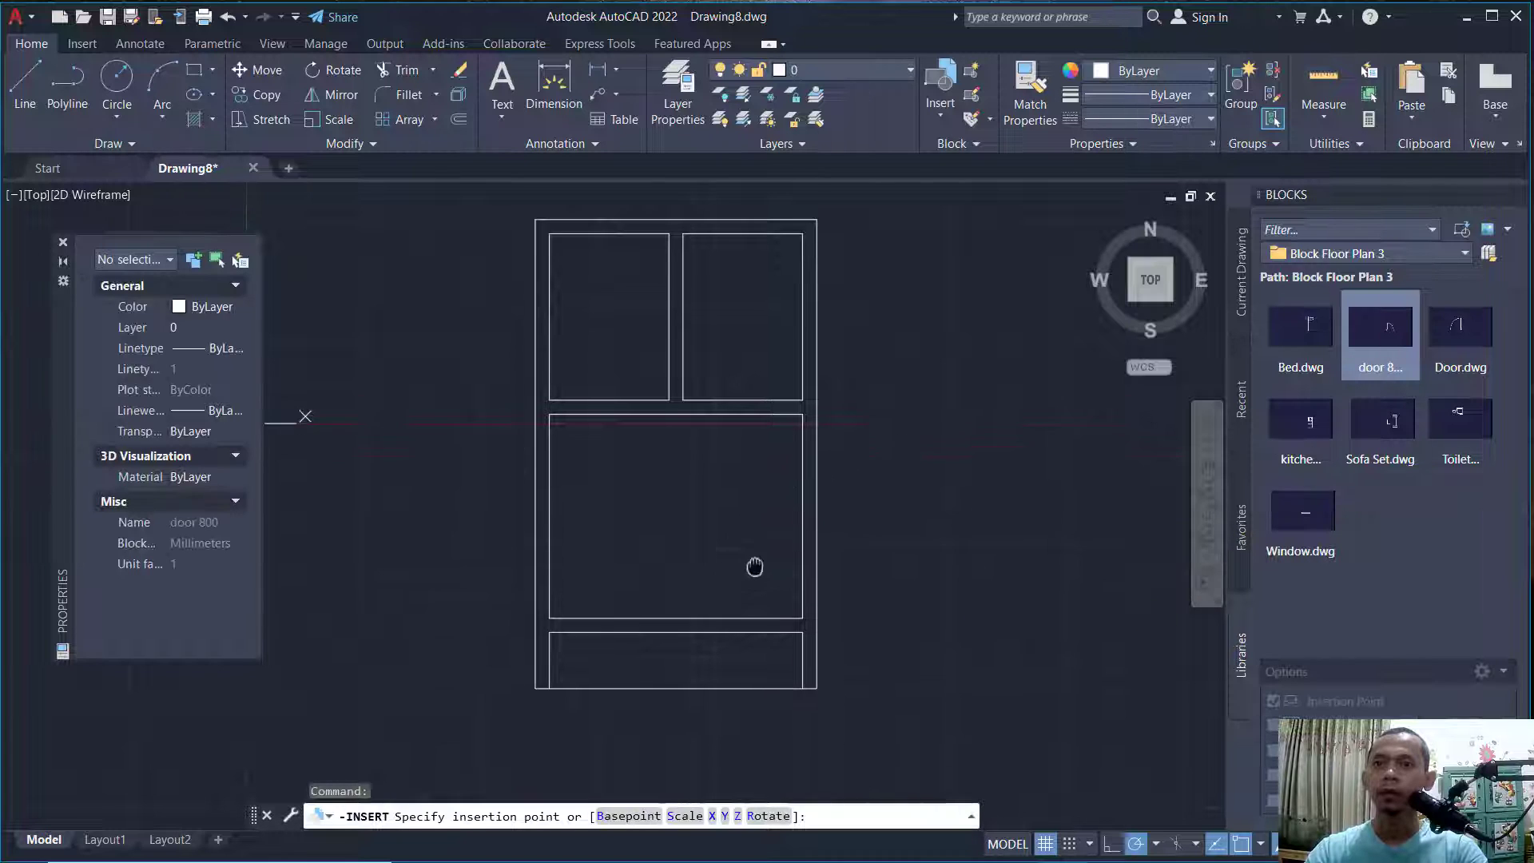
{"action": "left_click", "coordinate": [822, 519]}
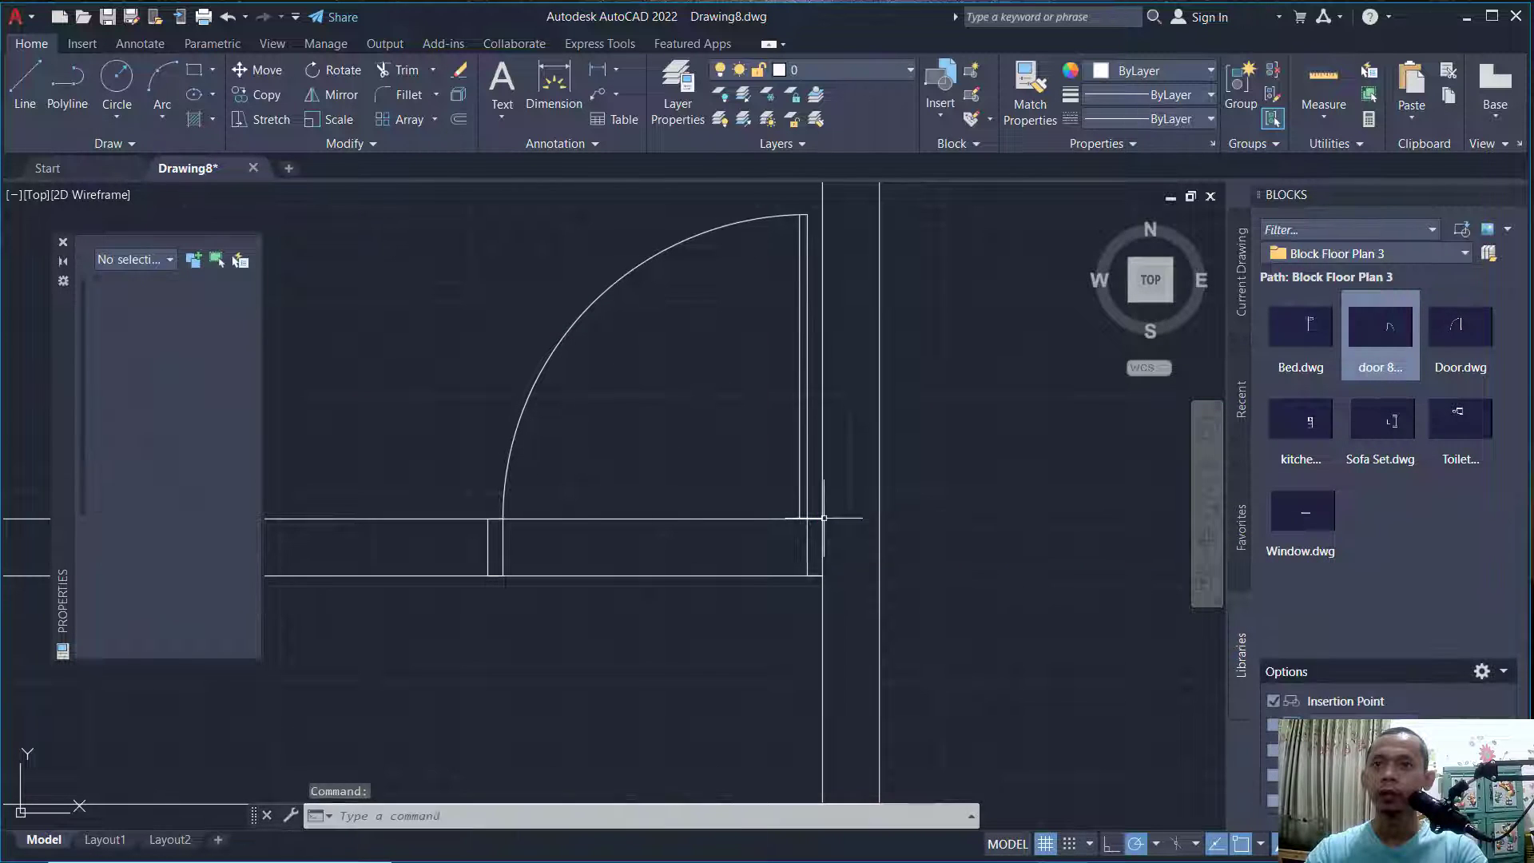
{"action": "type", "text": "tr"}
{"action": "key", "text": "Return"}
{"action": "key", "text": "Escape"}
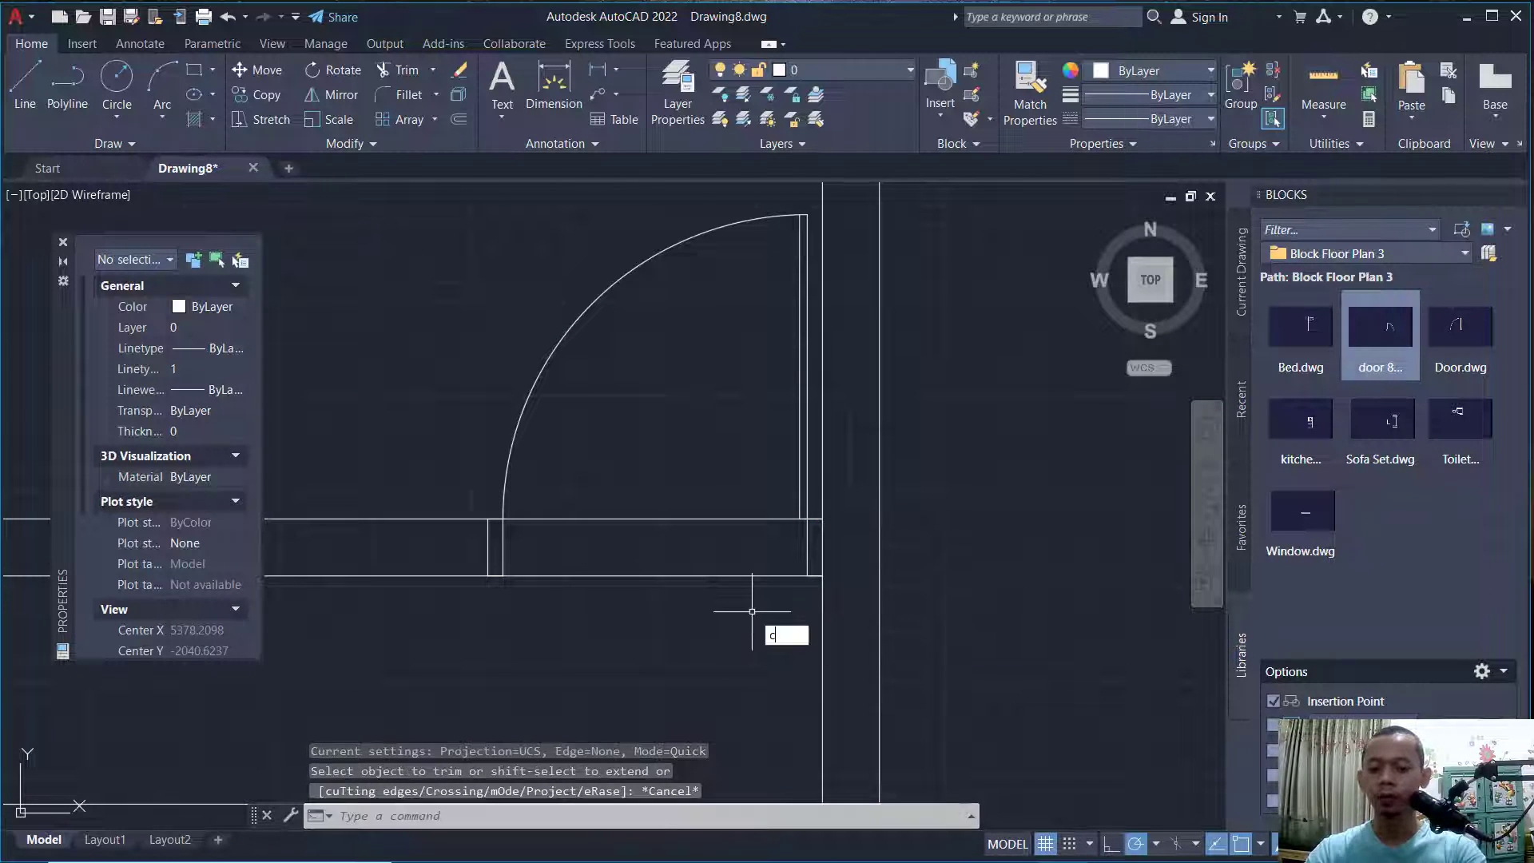
Copy the door from its hinge-side wall corner to the lower-right inner corner of the upper-left room.
{"action": "key", "text": "Return"}
{"action": "left_click", "coordinate": [687, 381]}
{"action": "left_click", "coordinate": [590, 300]}
{"action": "scroll", "coordinate": [646, 383], "scroll_direction": "down", "scroll_amount": 4}
{"action": "middle_click_drag", "start_coordinate": [646, 384], "coordinate": [667, 463]}
{"action": "scroll", "coordinate": [743, 494], "scroll_direction": "up", "scroll_amount": 2}
{"action": "key", "text": "Return"}
{"action": "scroll", "coordinate": [711, 505], "scroll_direction": "up", "scroll_amount": 4}
{"action": "left_click", "coordinate": [744, 544]}
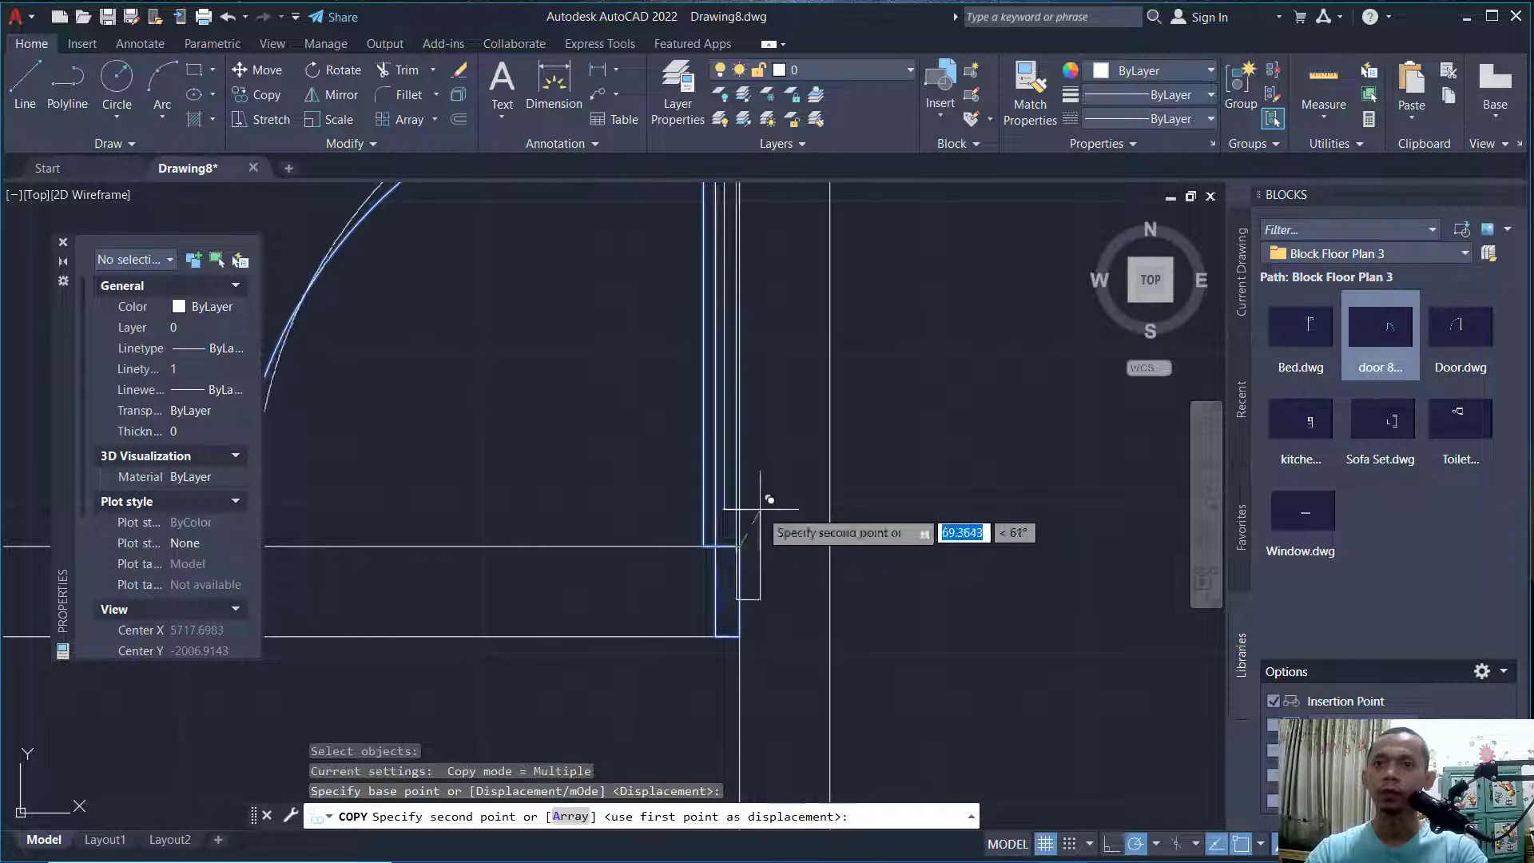
{"action": "scroll", "coordinate": [767, 507], "scroll_direction": "down", "scroll_amount": 6}
{"action": "middle_click_drag", "start_coordinate": [640, 359], "coordinate": [687, 623]}
{"action": "scroll", "coordinate": [565, 428], "scroll_direction": "up", "scroll_amount": 5}
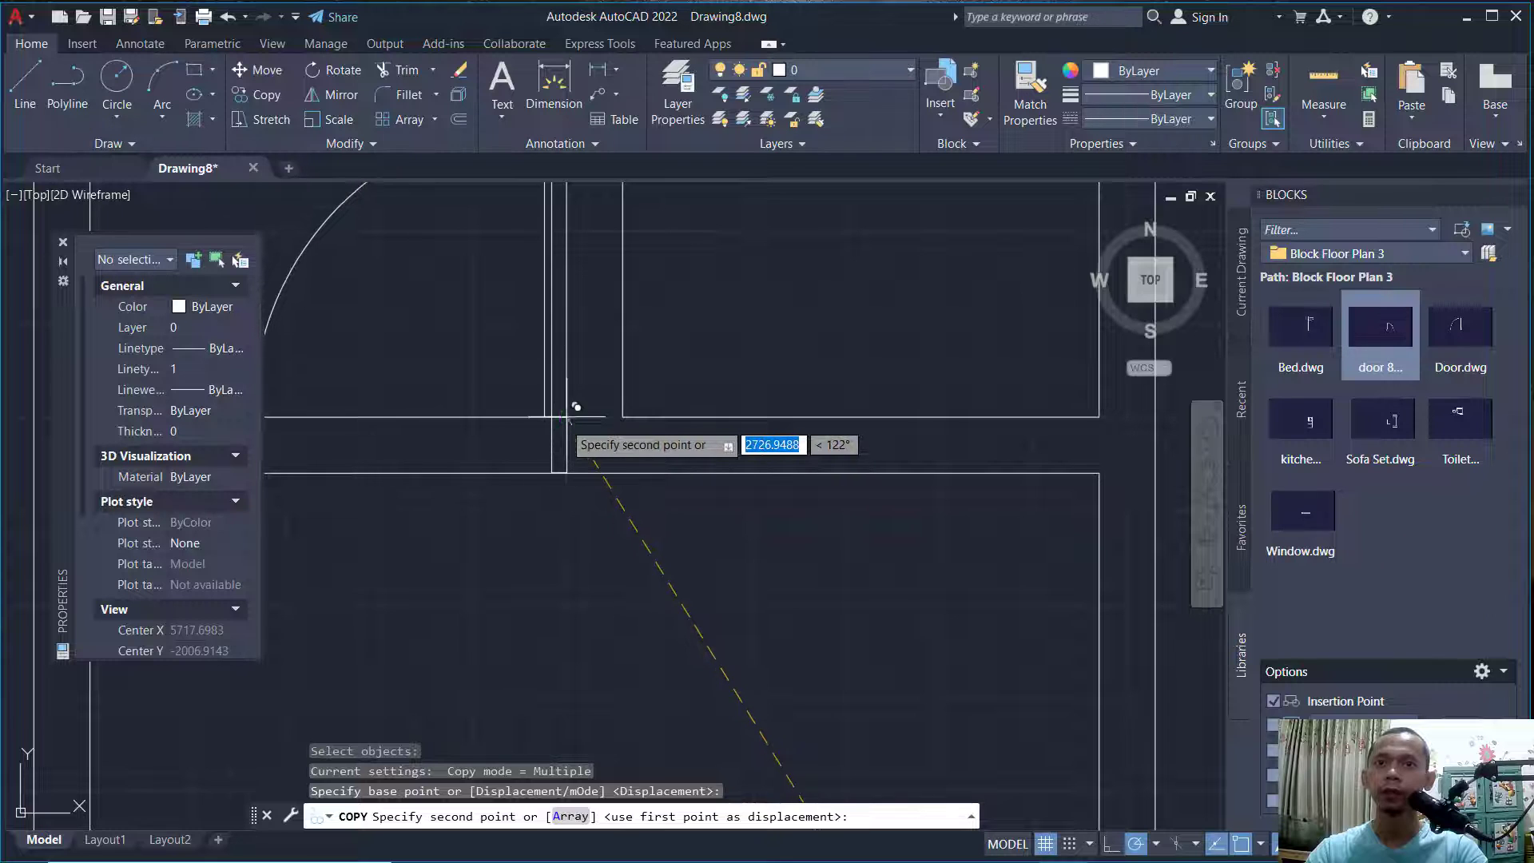
{"action": "left_click", "coordinate": [566, 416]}
{"action": "key", "text": "Return"}
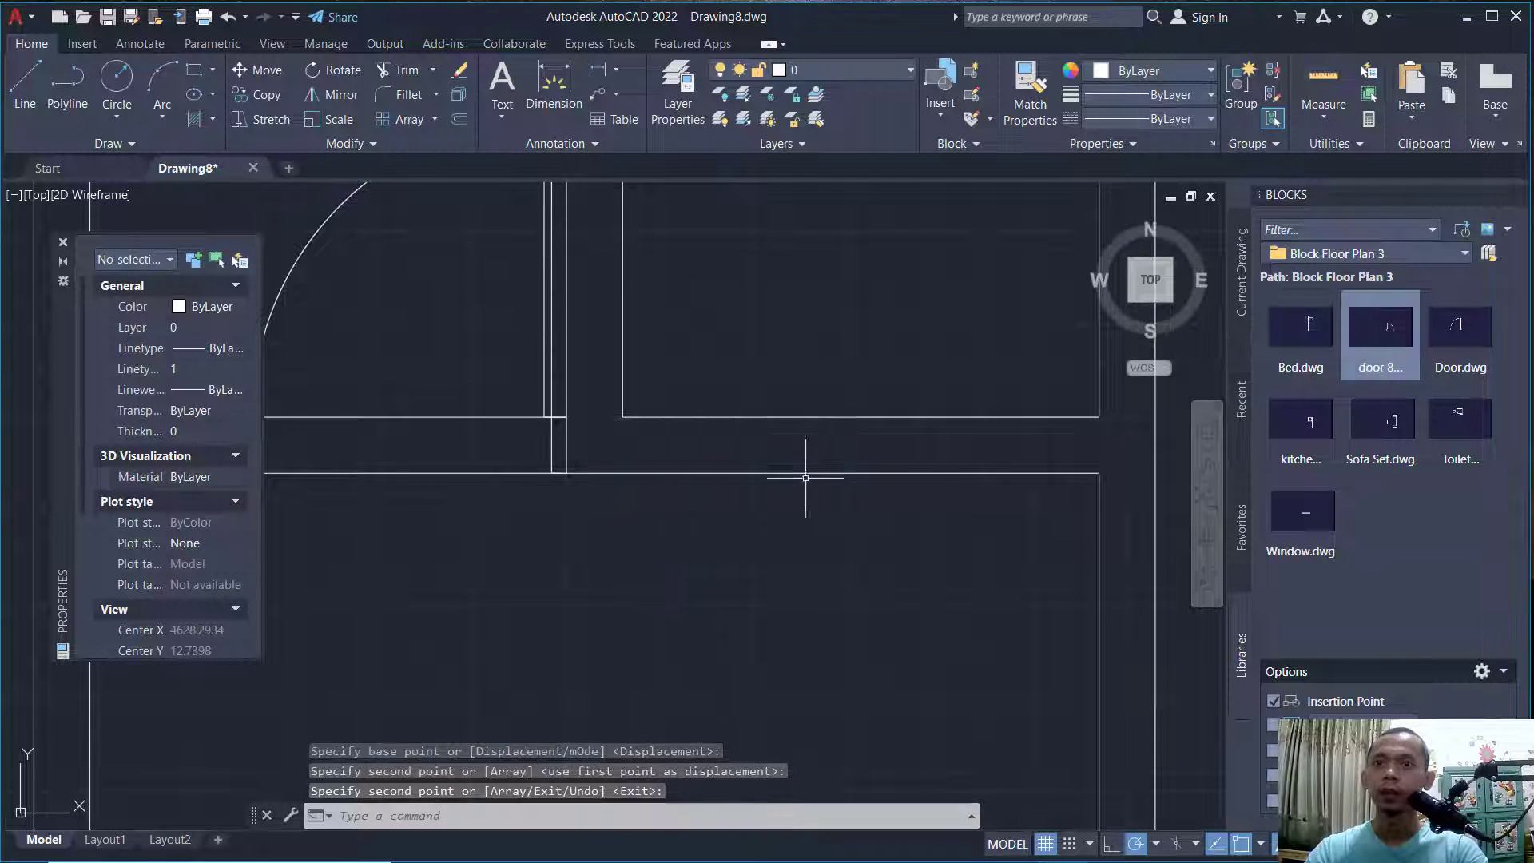
Draw vertical lines across the middle partition's thickness at both lower corners of the upper-right room.
{"action": "type", "text": "l"}
{"action": "key", "text": "Return"}
{"action": "left_click", "coordinate": [622, 416]}
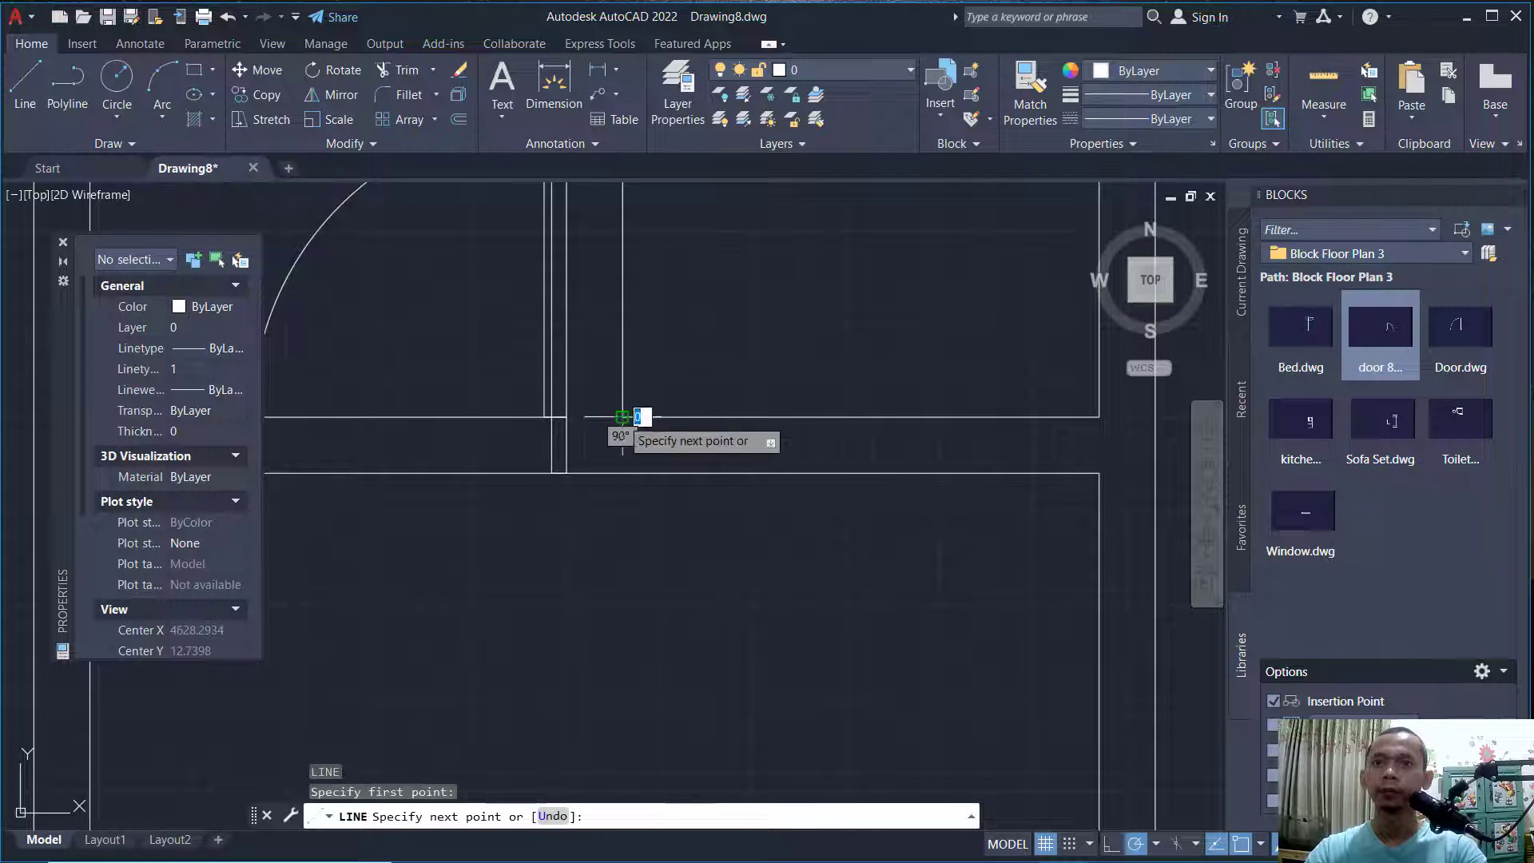
{"action": "key", "text": "Return"}
{"action": "key", "text": "Return"}
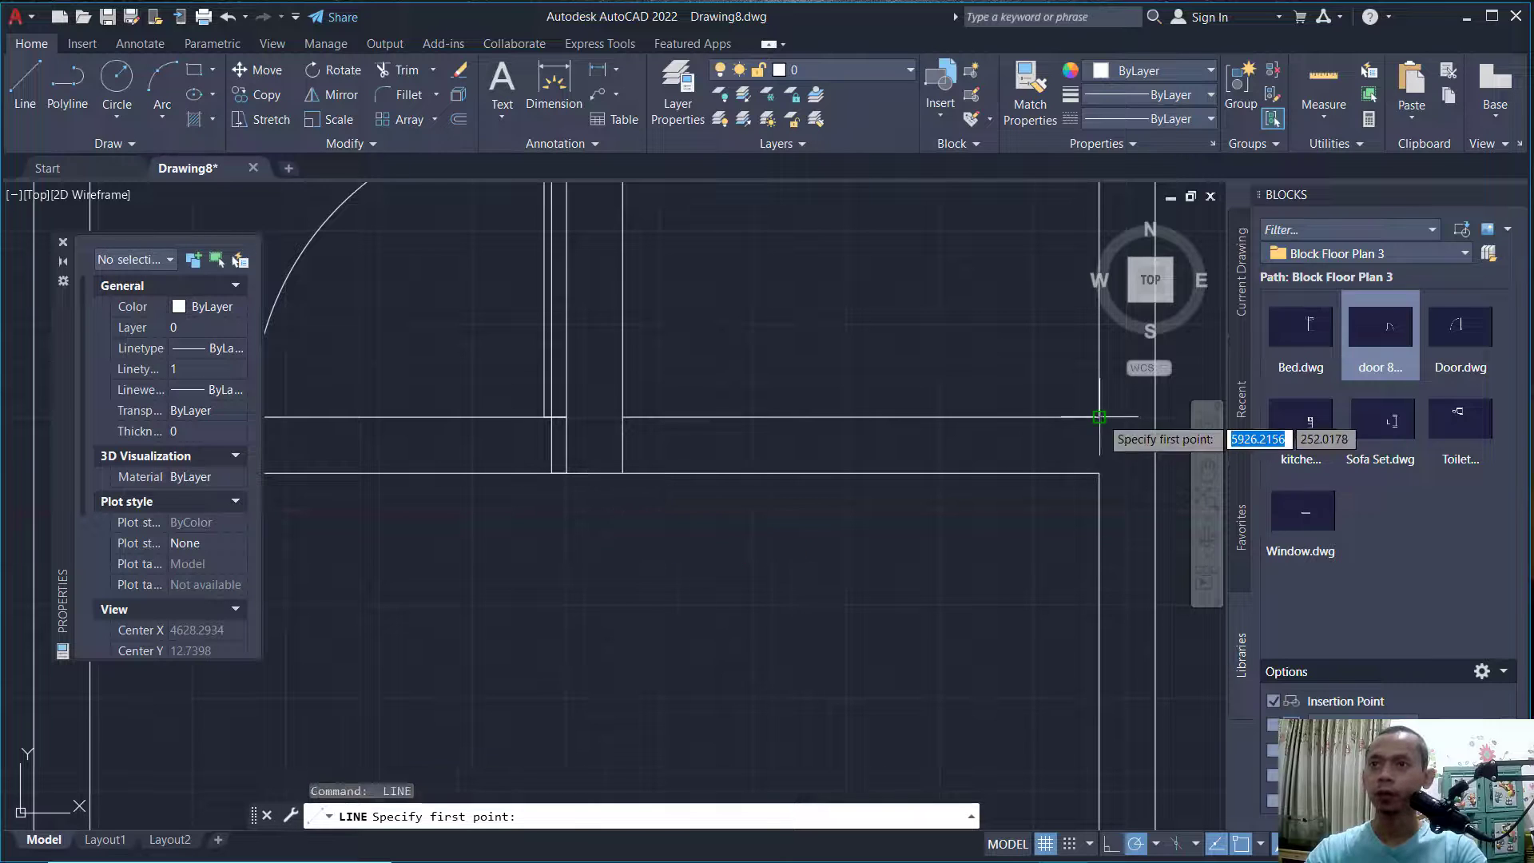
{"action": "left_click", "coordinate": [1100, 417]}
{"action": "key", "text": "Return"}
{"action": "key", "text": "Return"}
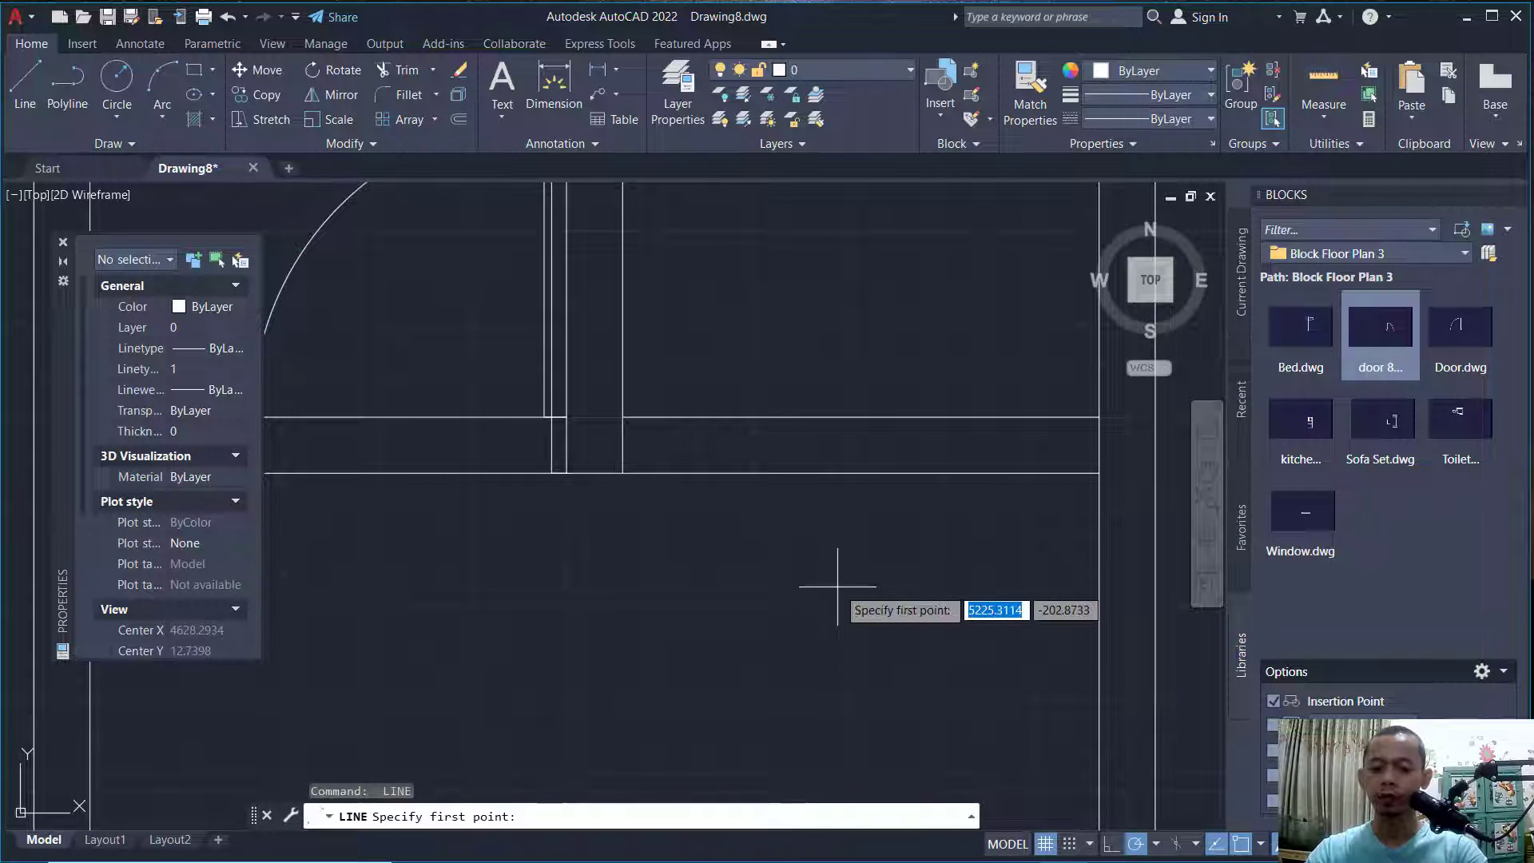
{"action": "key", "text": "Escape"}
Trim away both middle partition lines below the upper-right room to open it to the main room.
{"action": "type", "text": "tr"}
{"action": "key", "text": "Return"}
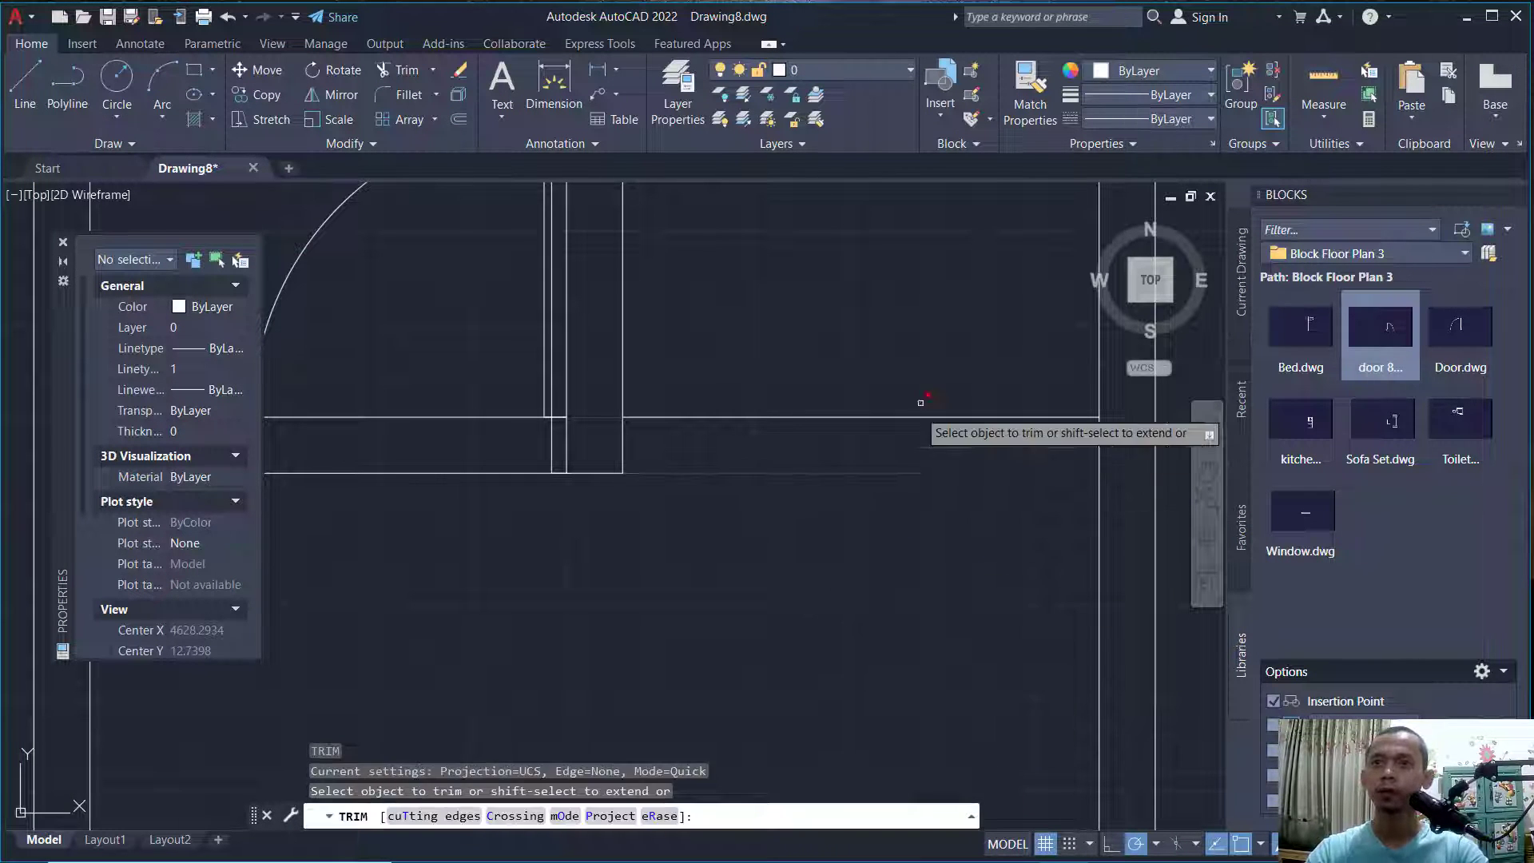
{"action": "left_click", "coordinate": [932, 370]}
{"action": "left_click", "coordinate": [827, 525]}
{"action": "scroll", "coordinate": [888, 529], "scroll_direction": "down", "scroll_amount": 2}
{"action": "scroll", "coordinate": [871, 476], "scroll_direction": "down", "scroll_amount": 4}
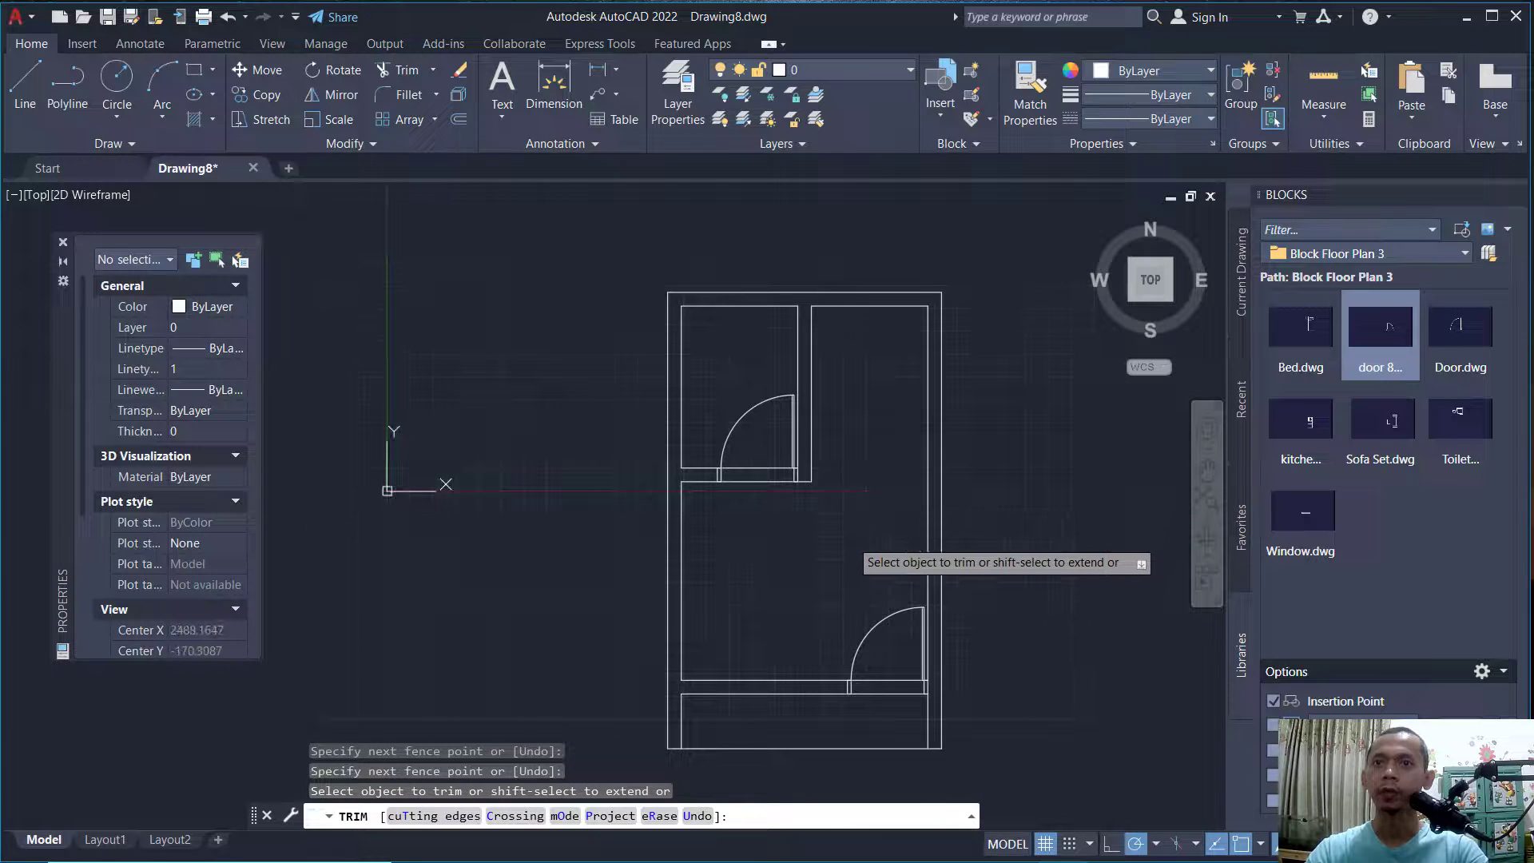
{"action": "key", "text": "Return"}
Trim the upper wall line in the upper-left room's door opening and both wall lines in the lower door opening.
{"action": "middle_click_drag", "start_coordinate": [822, 541], "coordinate": [804, 550]}
{"action": "key", "text": "Return"}
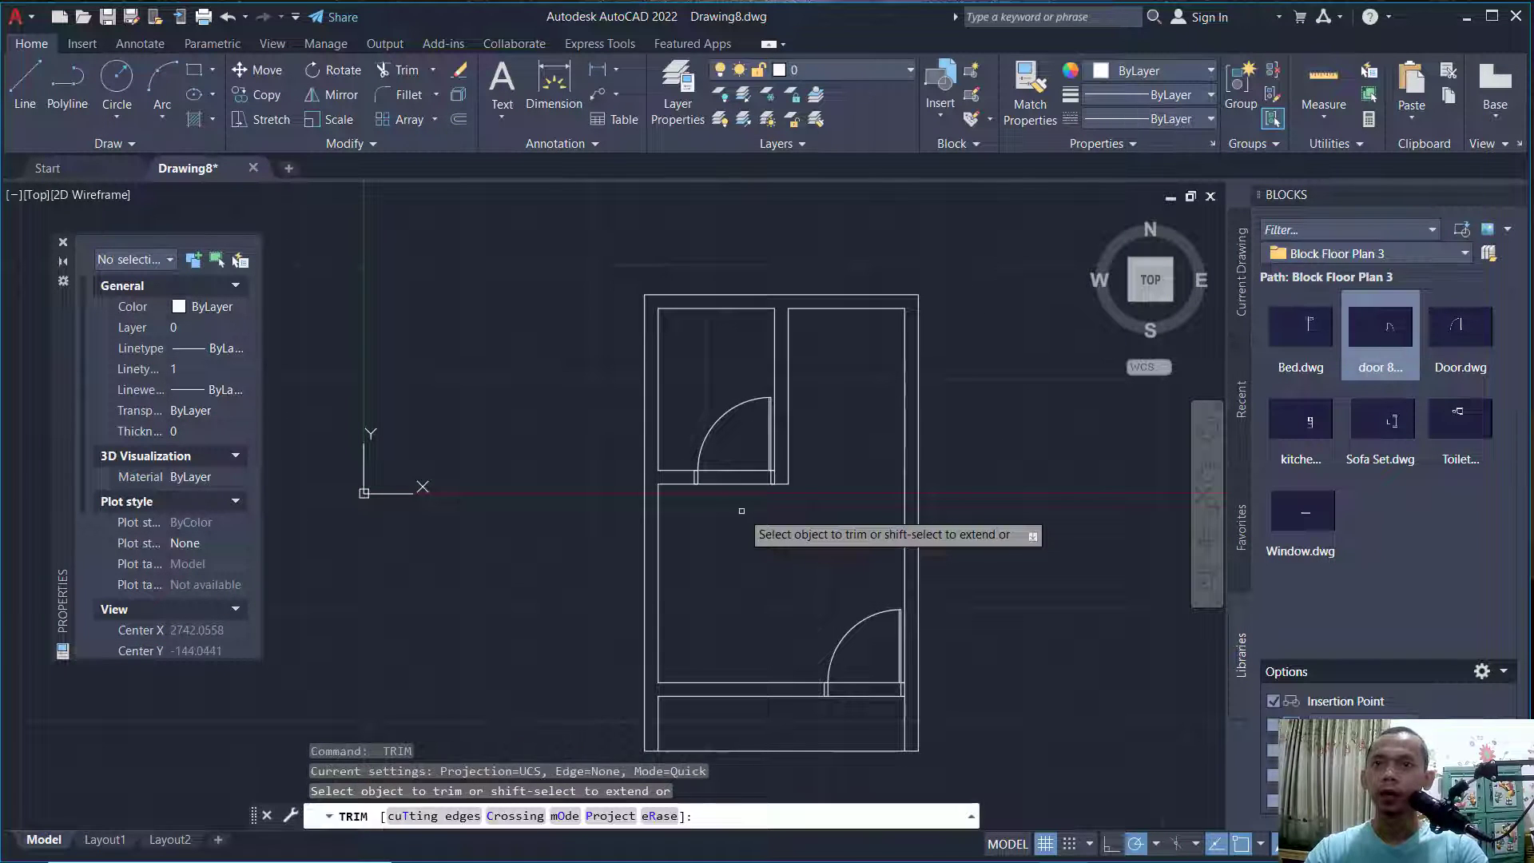
{"action": "scroll", "coordinate": [747, 503], "scroll_direction": "up", "scroll_amount": 3}
{"action": "left_click", "coordinate": [751, 420]}
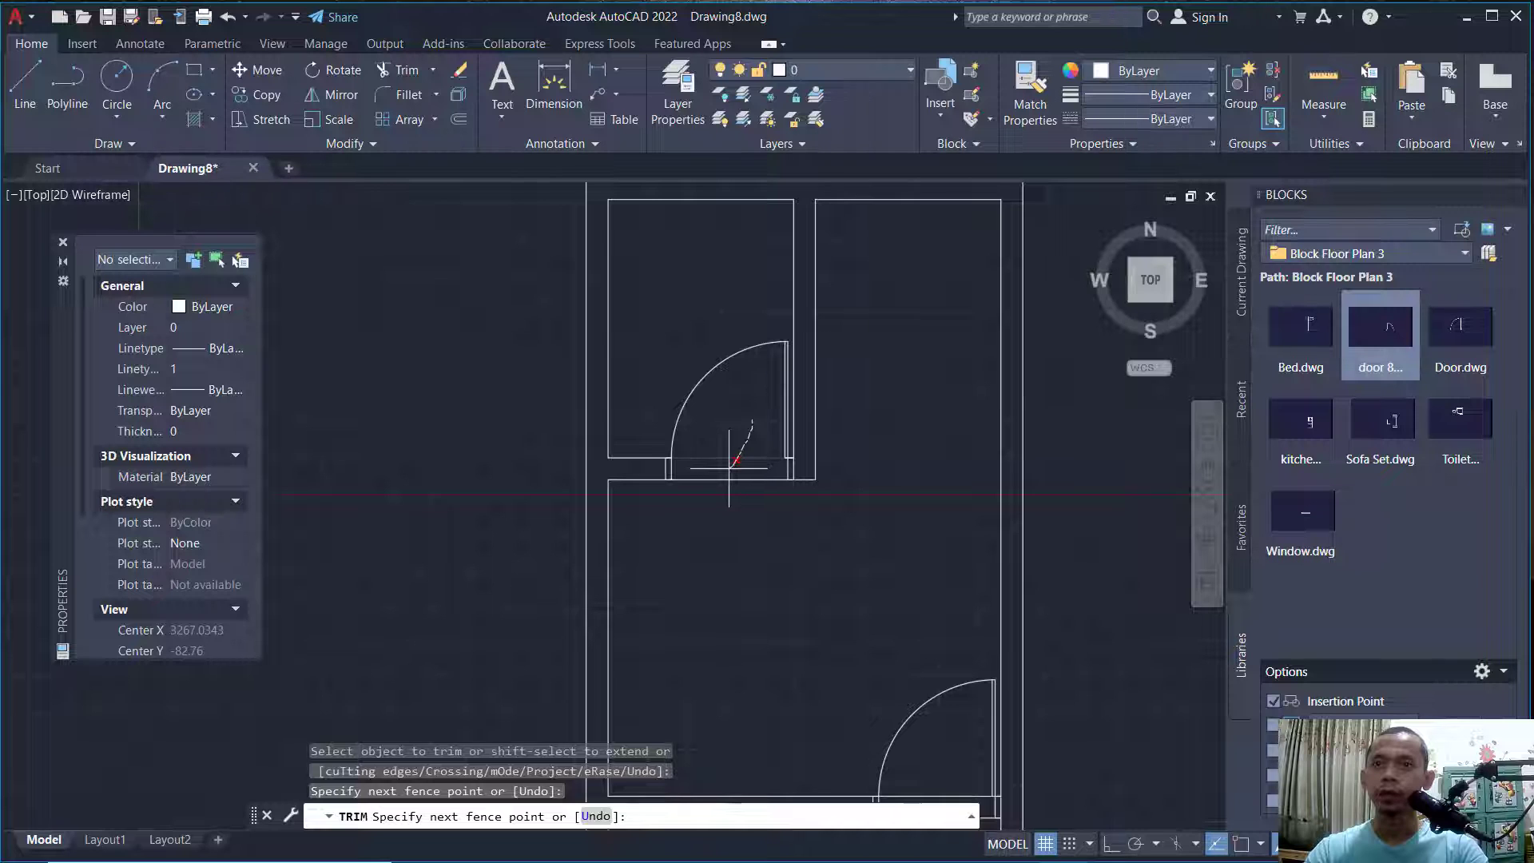
{"action": "left_click_drag", "start_coordinate": [728, 468], "coordinate": [729, 470]}
{"action": "middle_click_drag", "start_coordinate": [894, 584], "coordinate": [895, 475]}
{"action": "left_click_drag", "start_coordinate": [953, 647], "coordinate": [915, 727]}
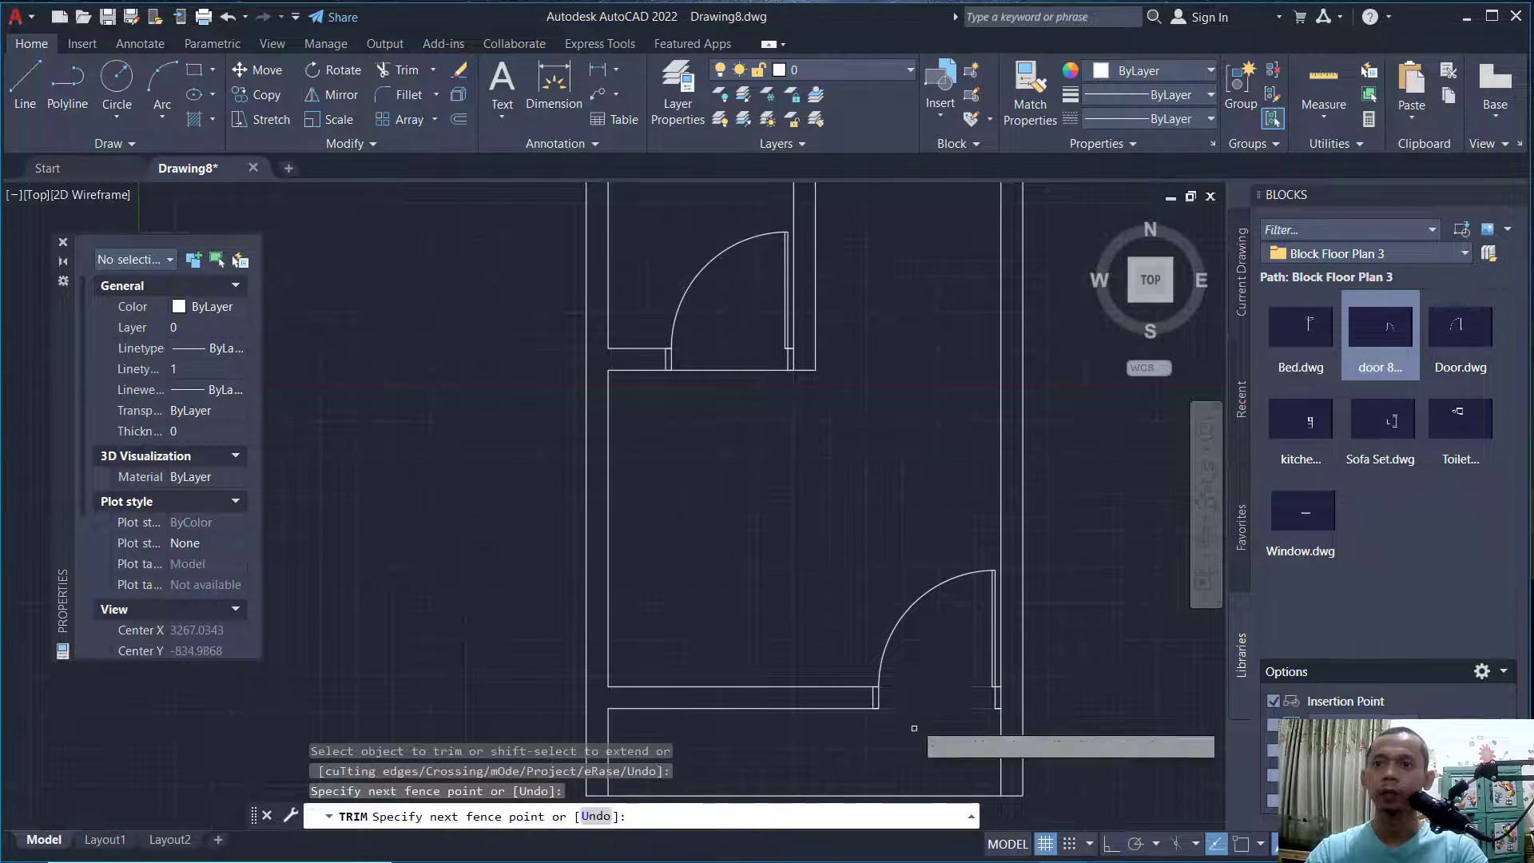
{"action": "key", "text": "Return"}
{"action": "key", "text": "Return"}
{"action": "scroll", "coordinate": [918, 438], "scroll_direction": "down", "scroll_amount": 4}
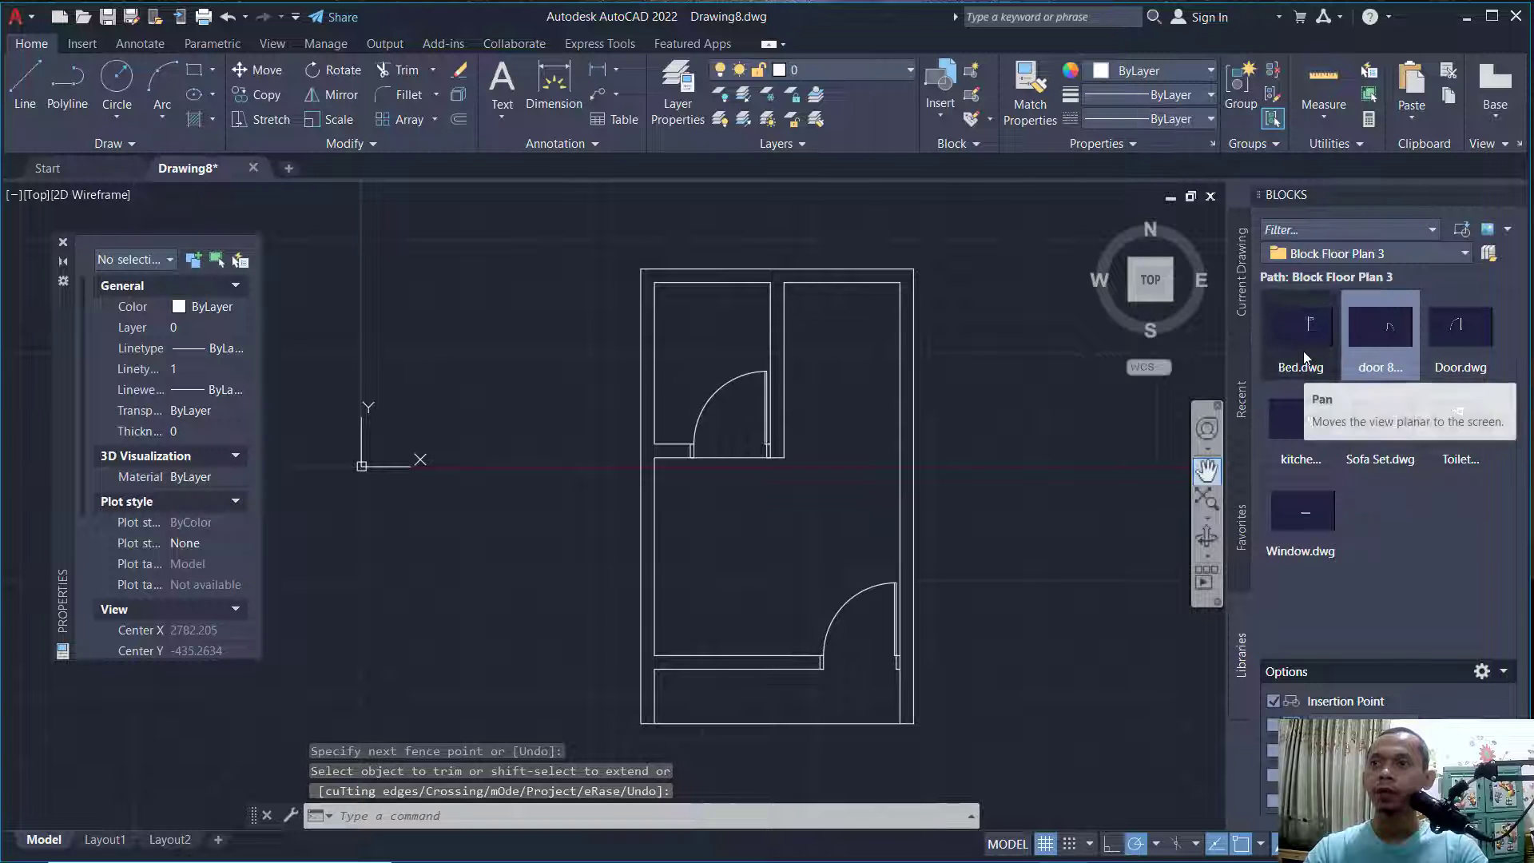
Insert the Bed block against the upper-right room's upper wall and the kitchen block along the right wall above the lower door.
{"action": "left_click", "coordinate": [1303, 351]}
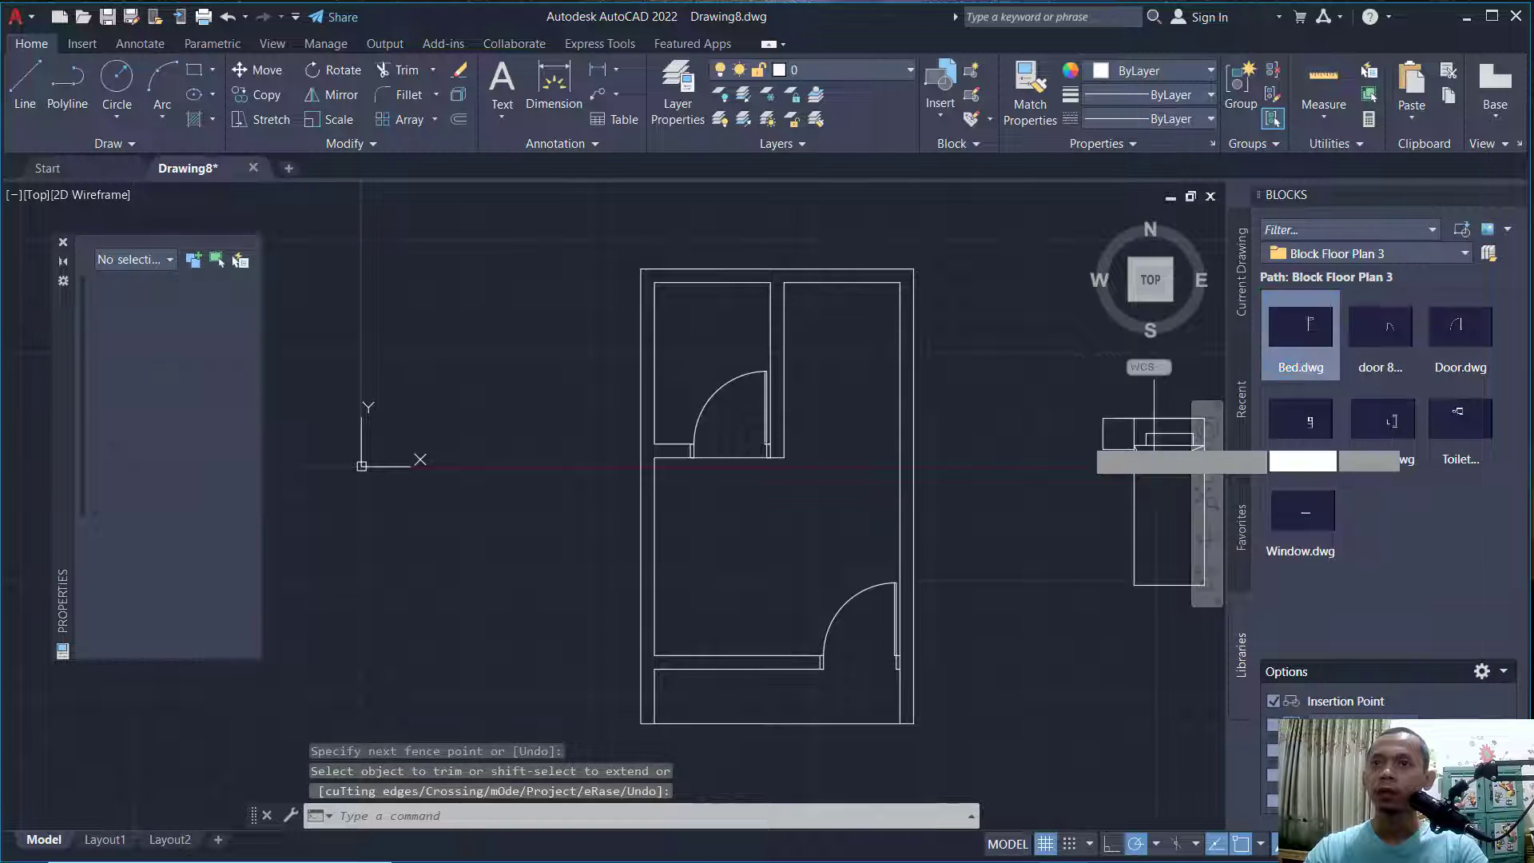
{"action": "left_click", "coordinate": [844, 288]}
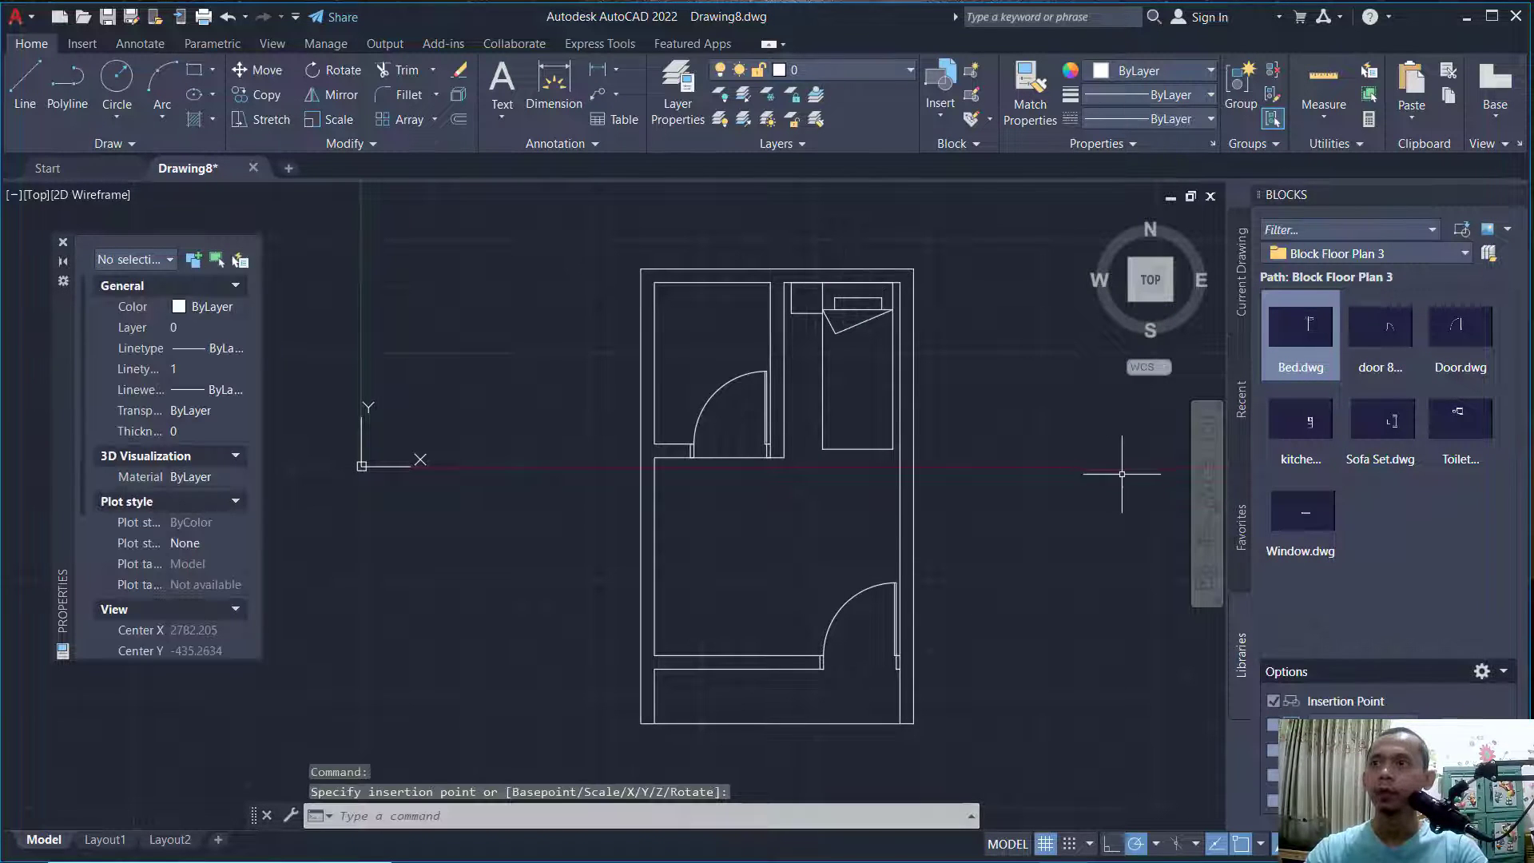
{"action": "left_click", "coordinate": [1313, 434]}
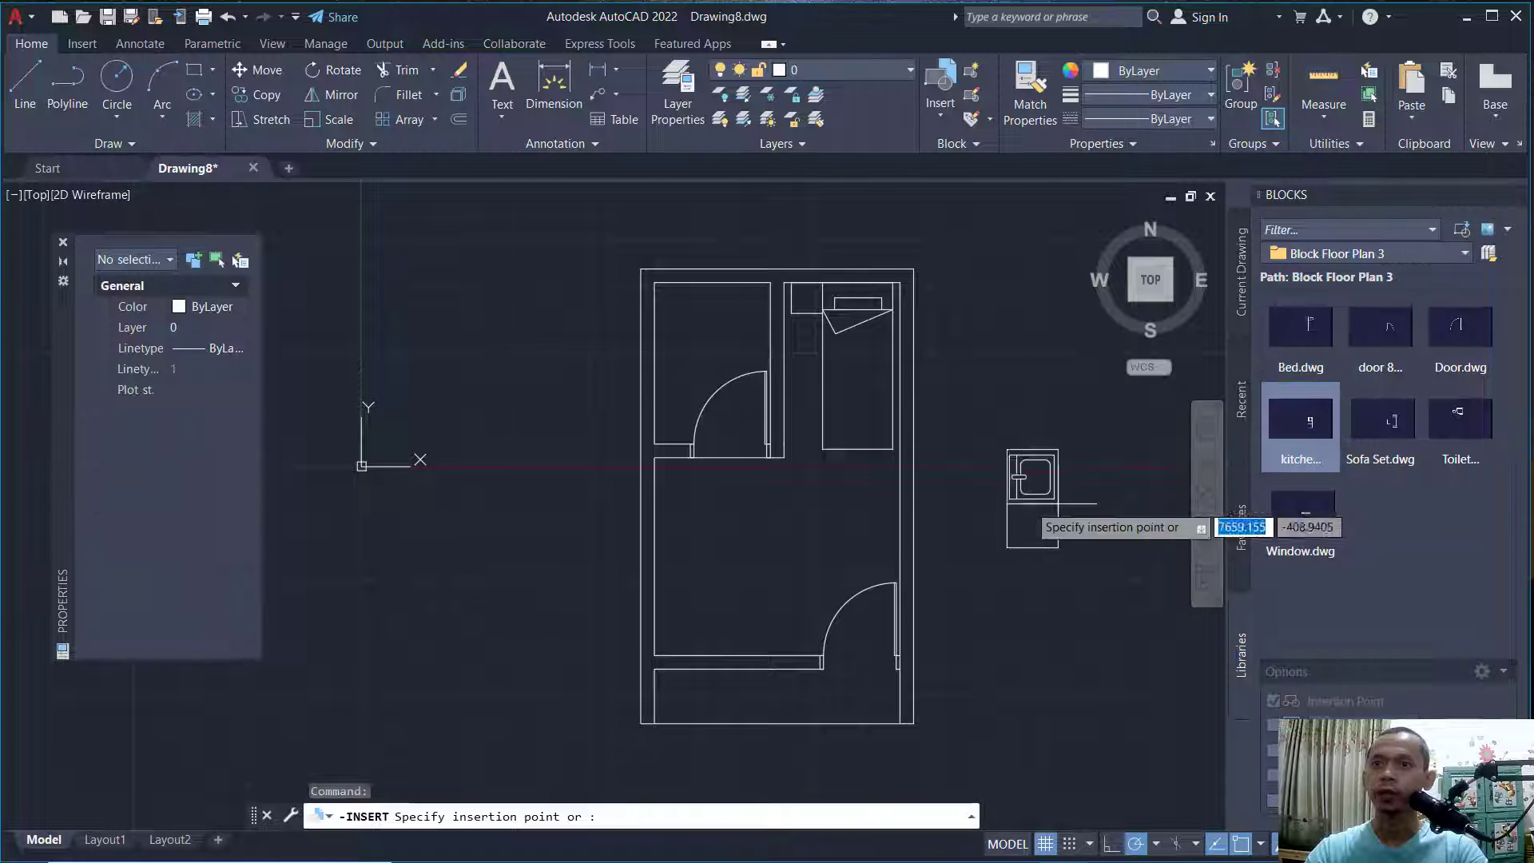
{"action": "left_click", "coordinate": [900, 523]}
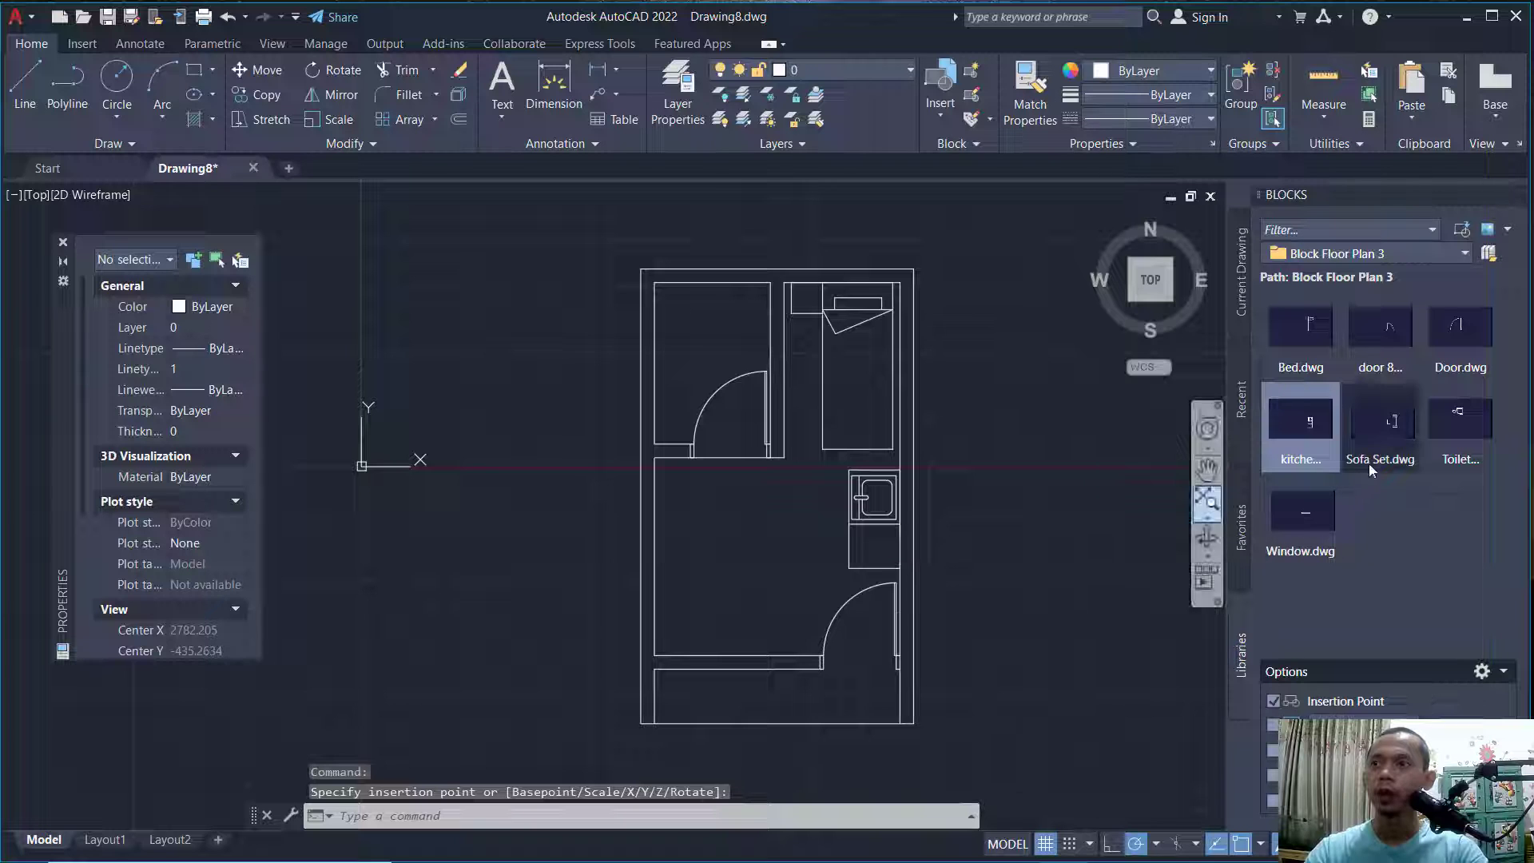
Insert the Sofa Set block in the left part of the main room.
{"action": "left_click", "coordinate": [1382, 419]}
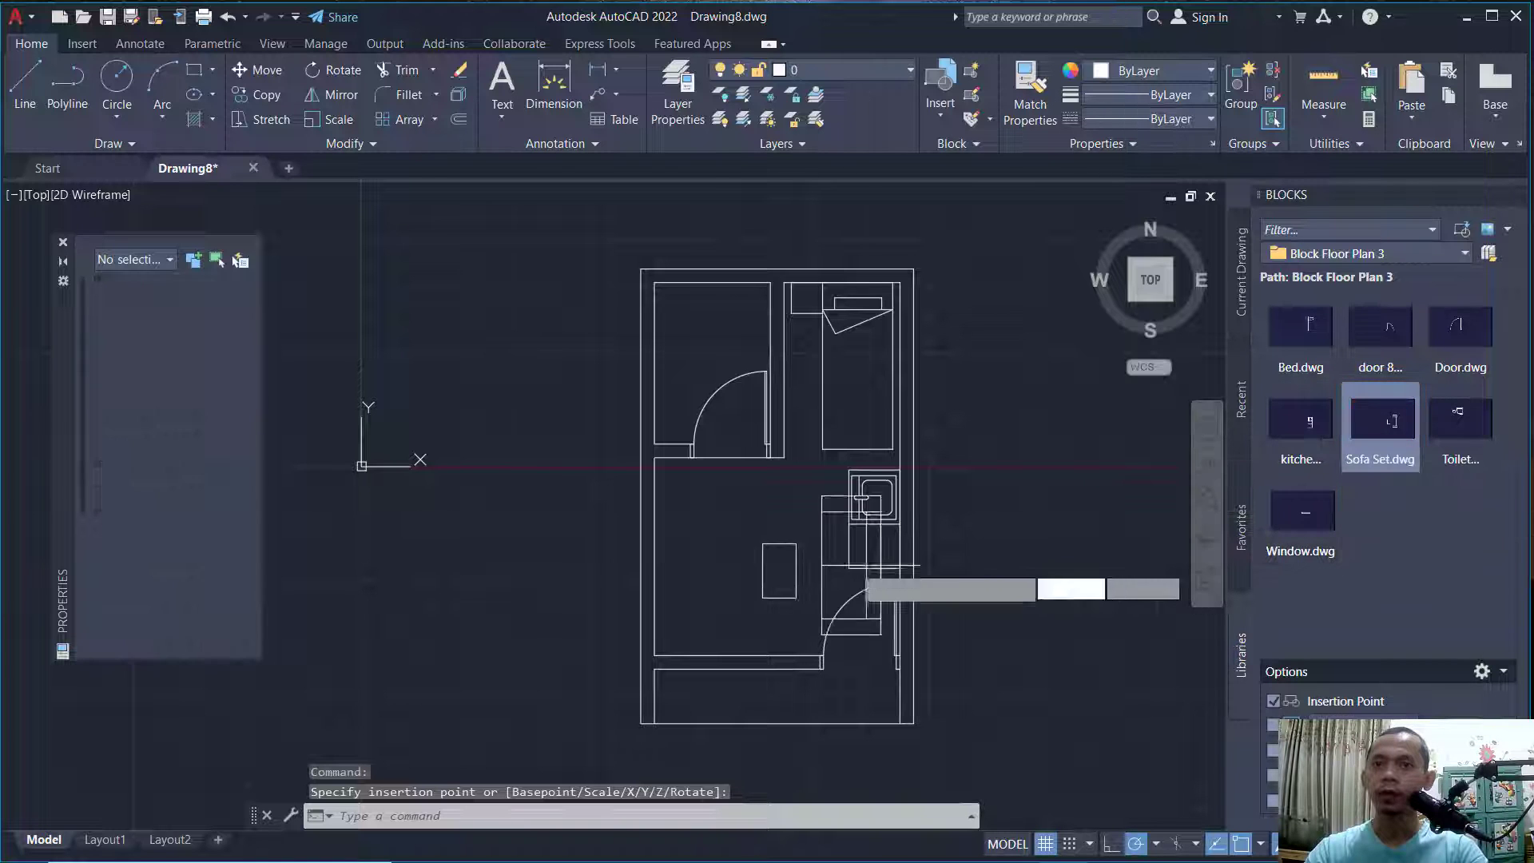
{"action": "left_click", "coordinate": [783, 566]}
{"action": "scroll", "coordinate": [764, 568], "scroll_direction": "up", "scroll_amount": 2}
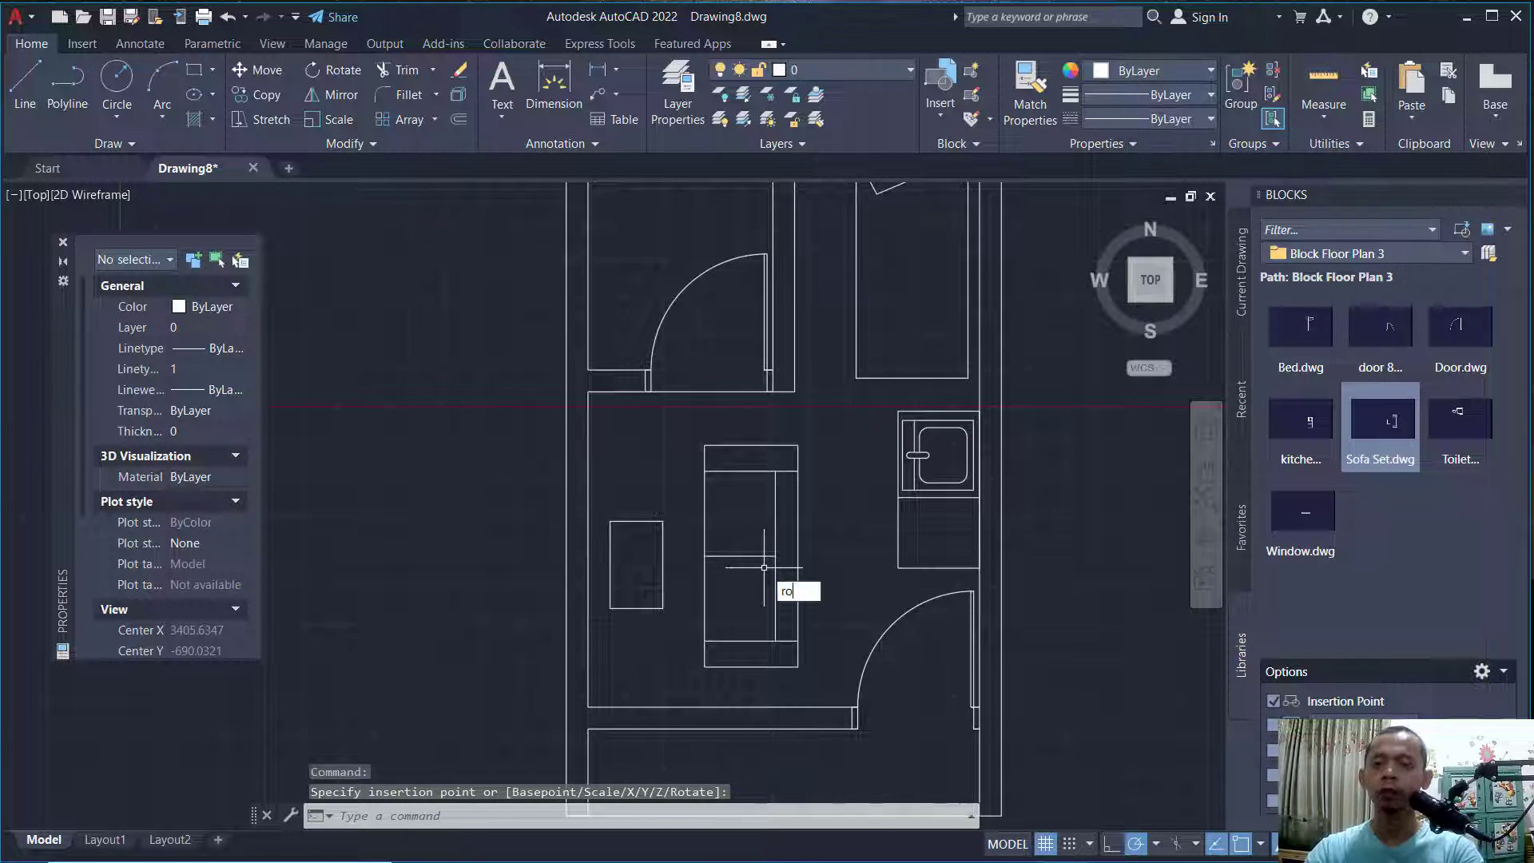
Rotate the sofa set 180 degrees so the sofa's back faces the left outer wall.
{"action": "key", "text": "Return"}
{"action": "left_click", "coordinate": [822, 541]}
{"action": "left_click", "coordinate": [735, 603]}
{"action": "key", "text": "Return"}
{"action": "left_click", "coordinate": [739, 572]}
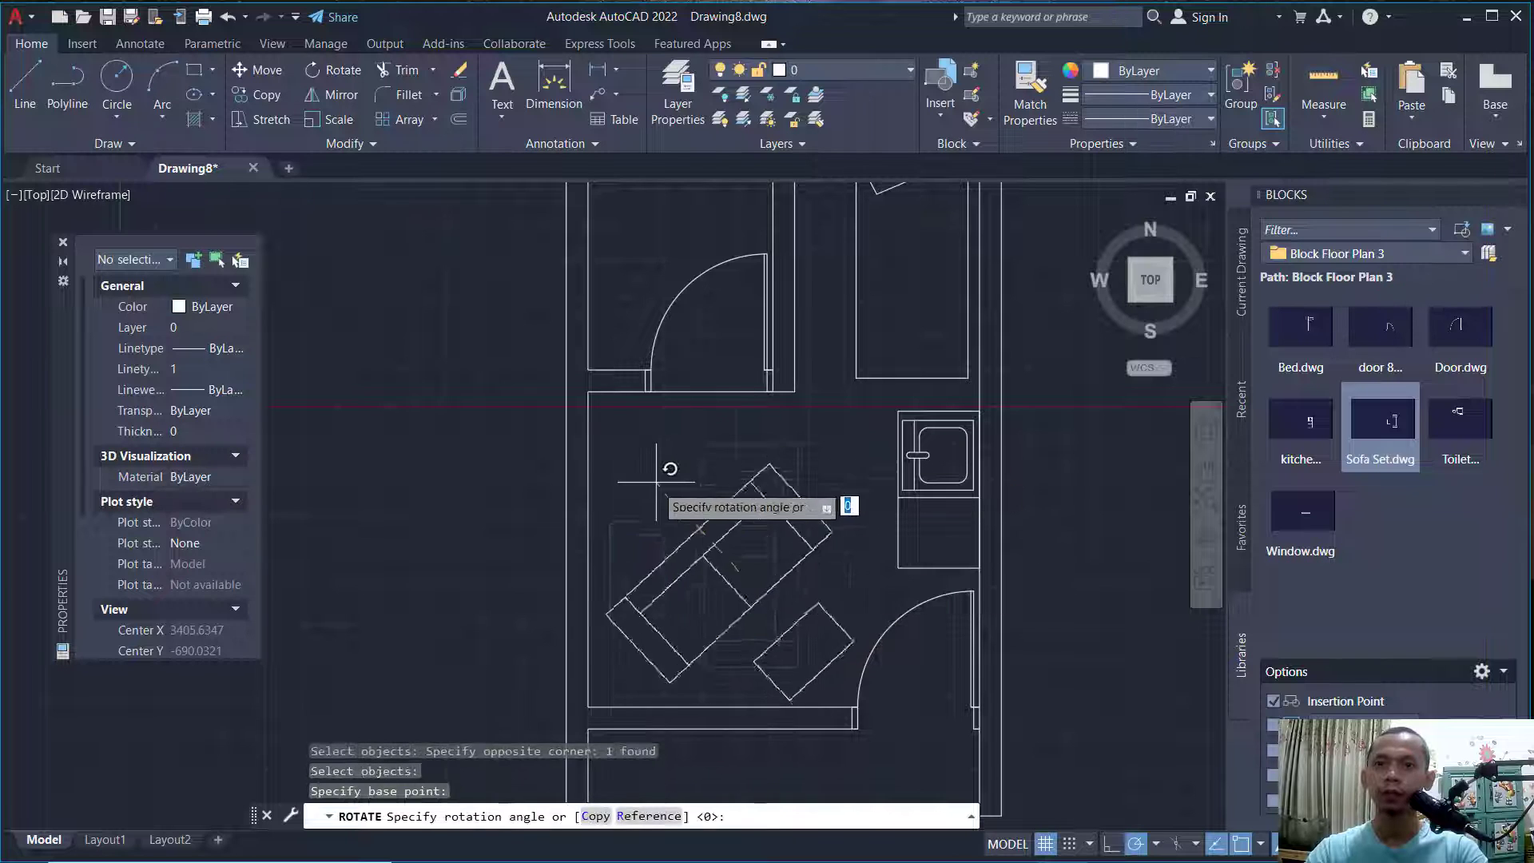
{"action": "left_click", "coordinate": [642, 550]}
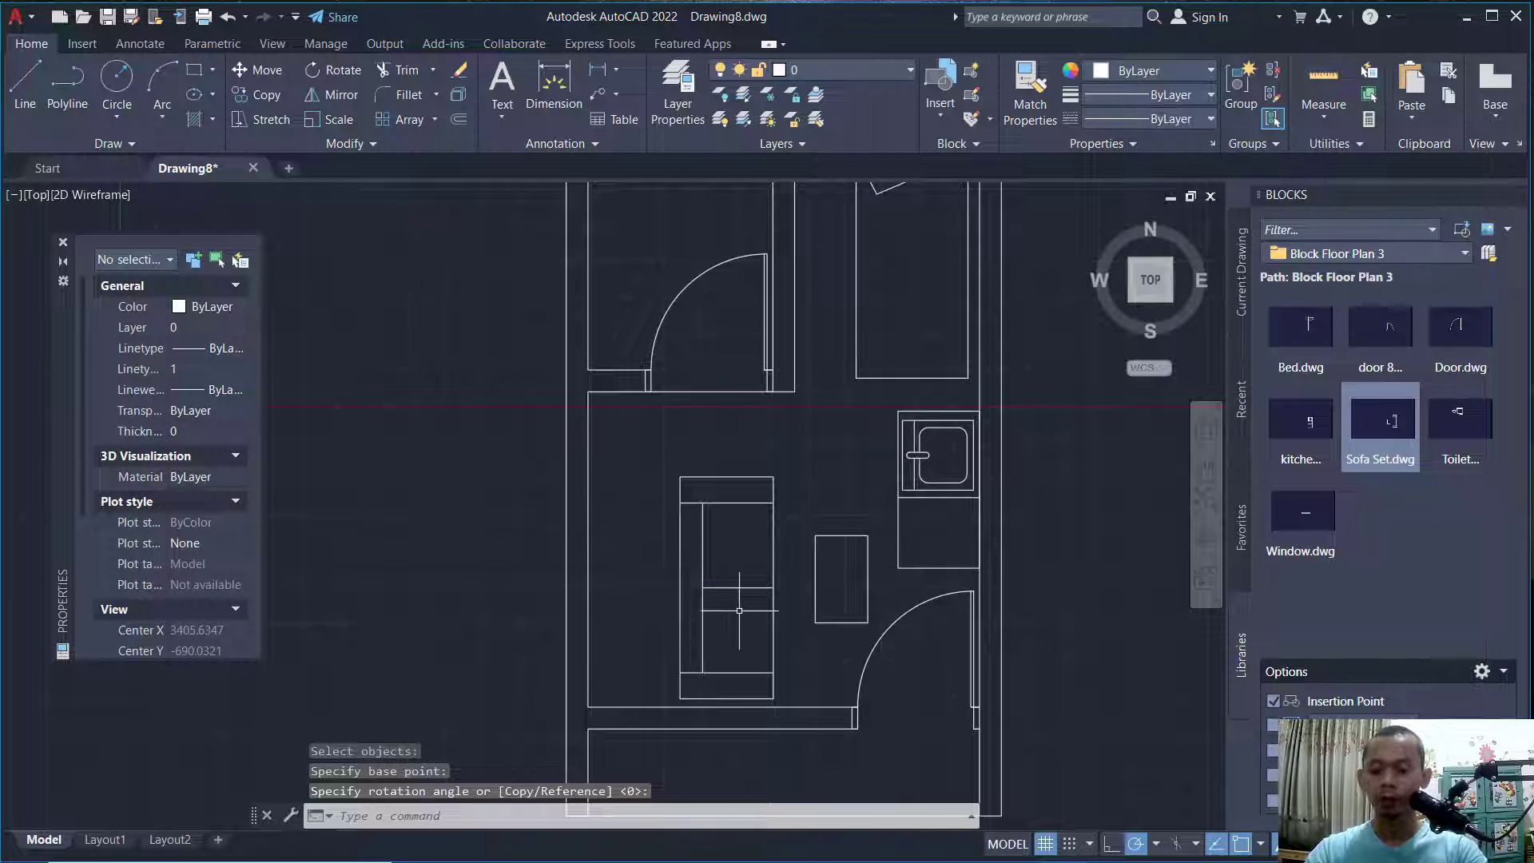
Move the sofa set so the middle of the sofa's back touches the inner face of the left outer wall.
{"action": "type", "text": "m"}
{"action": "key", "text": "Return"}
{"action": "left_click", "coordinate": [825, 523]}
{"action": "left_click", "coordinate": [746, 602]}
{"action": "key", "text": "Return"}
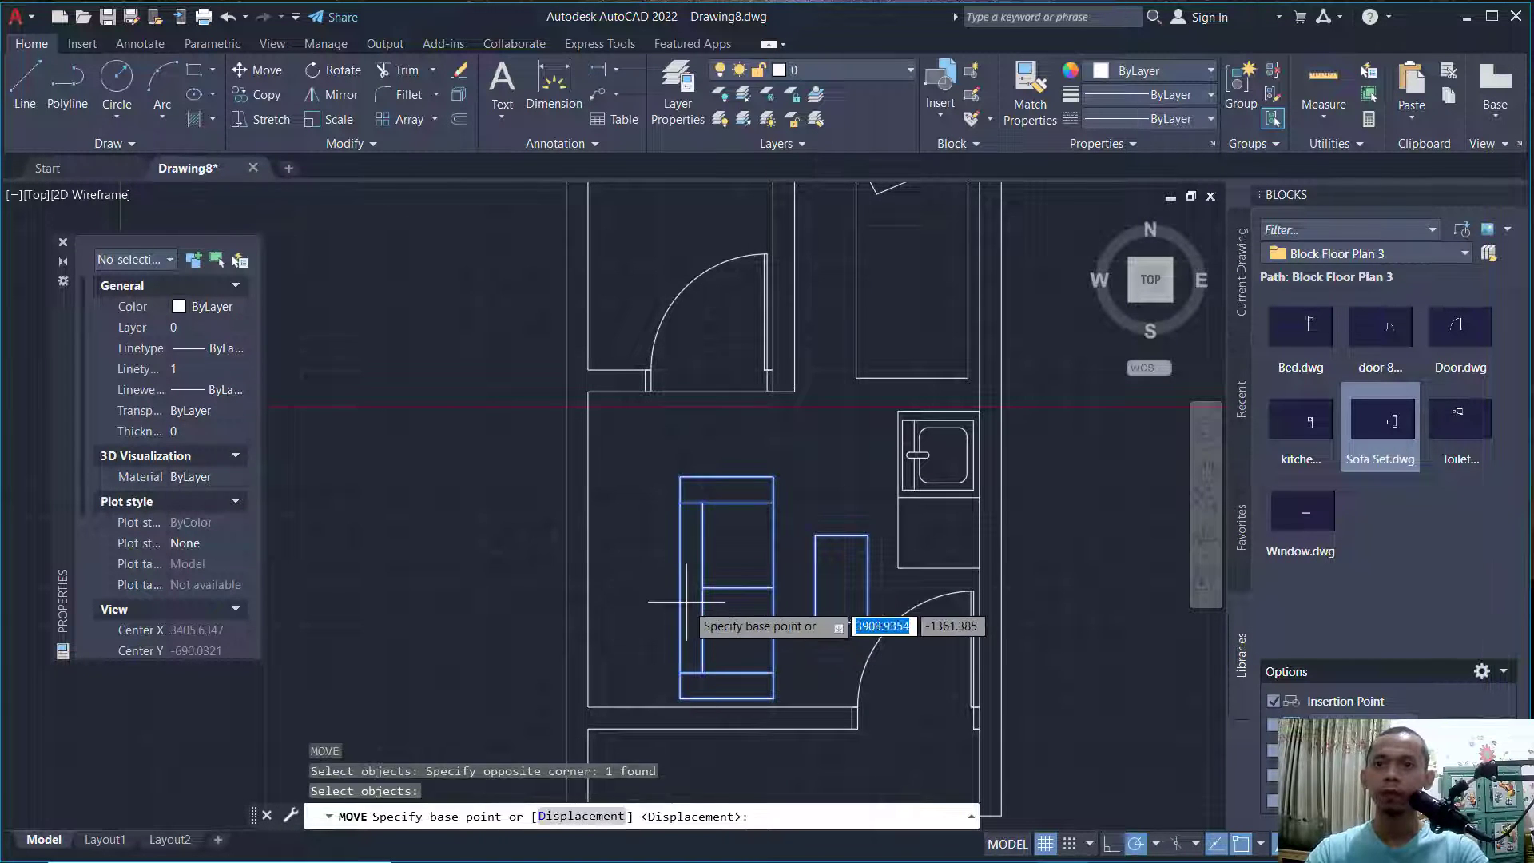
{"action": "left_click", "coordinate": [678, 587]}
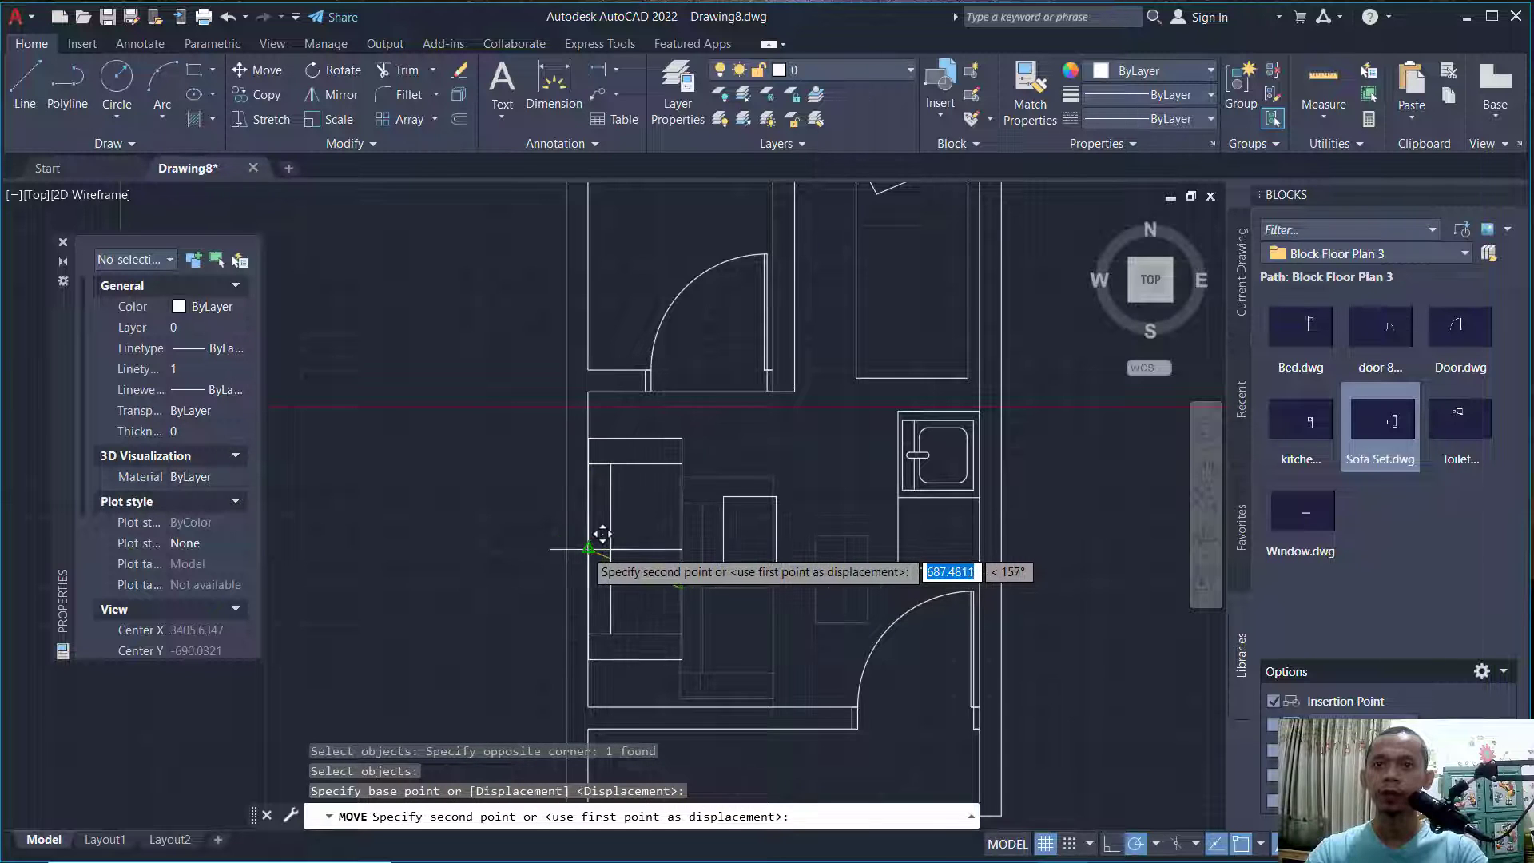
{"action": "left_click", "coordinate": [592, 554]}
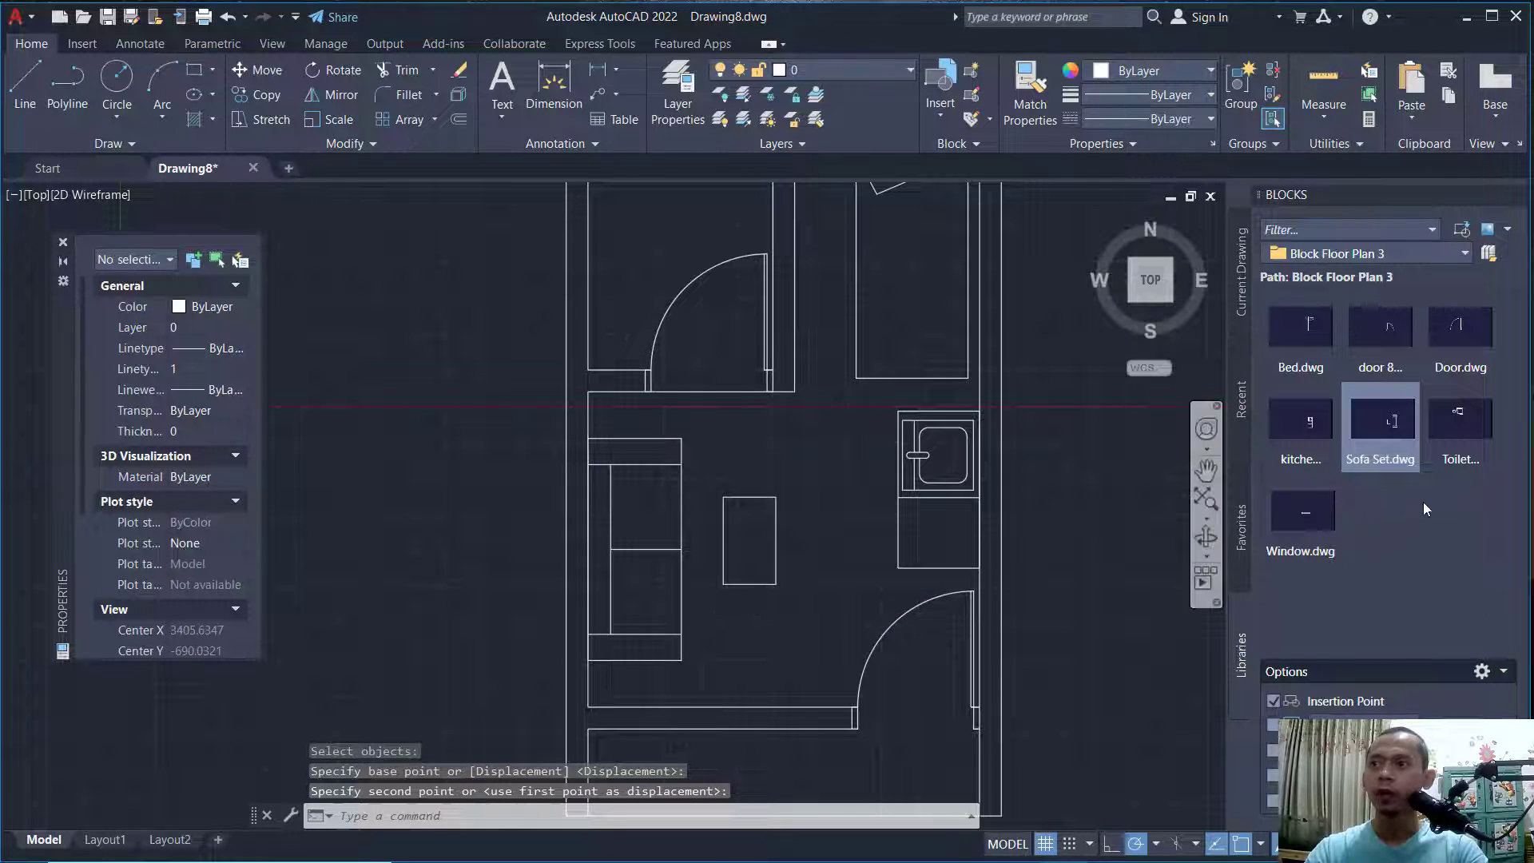
Insert the Toilet Set block at the upper-right inner corner of the upper-left room.
{"action": "left_click", "coordinate": [1452, 420]}
{"action": "middle_click_drag", "start_coordinate": [804, 350], "coordinate": [805, 657]}
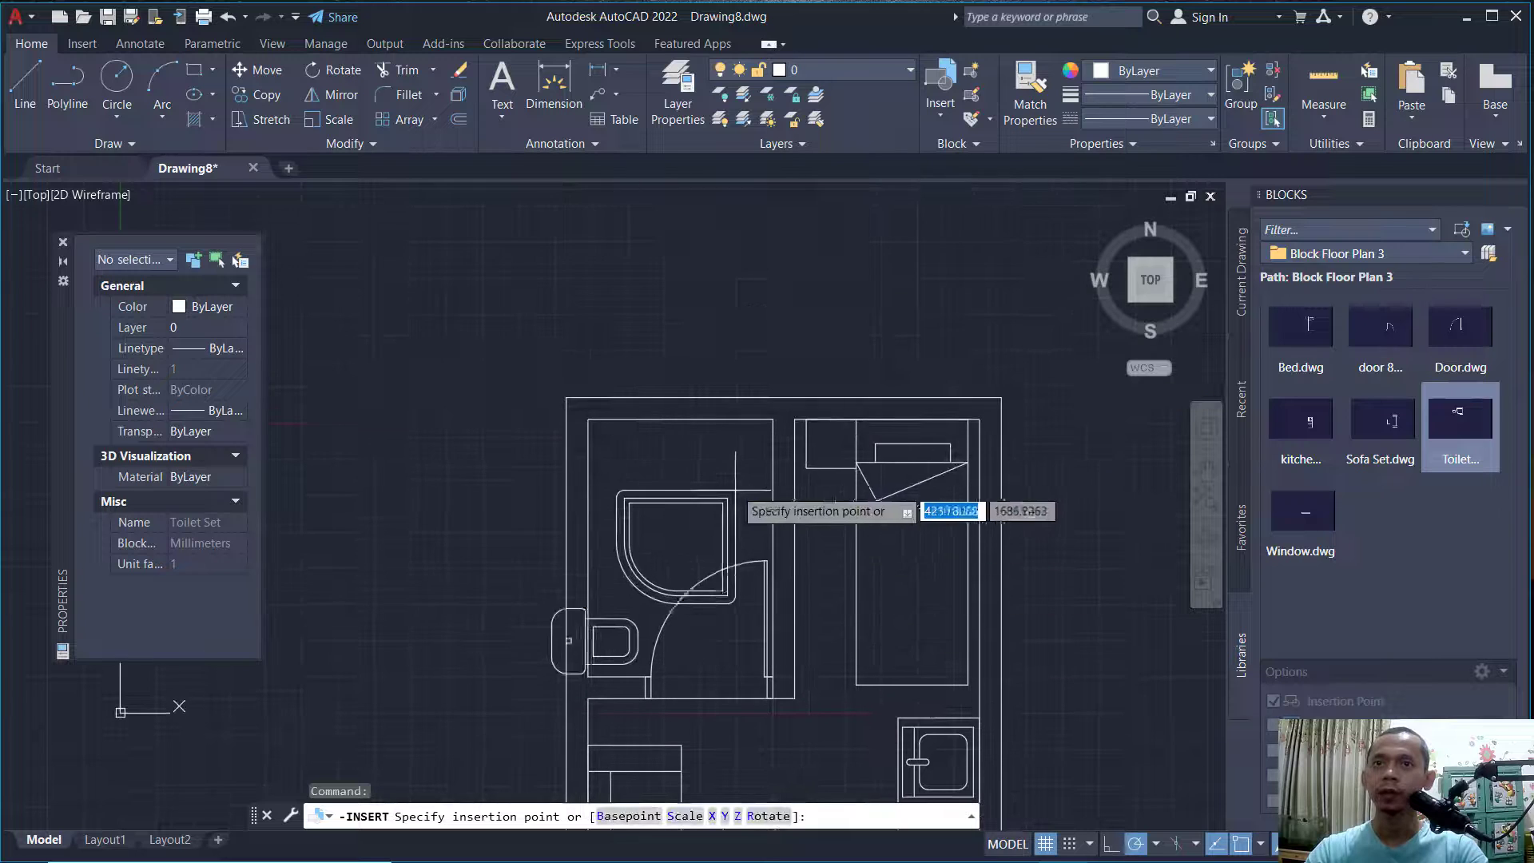
{"action": "left_click", "coordinate": [768, 421]}
Insert the Window block in the lower partition wall, centred on the wall segment left of the door.
{"action": "scroll", "coordinate": [941, 629], "scroll_direction": "down", "scroll_amount": 2}
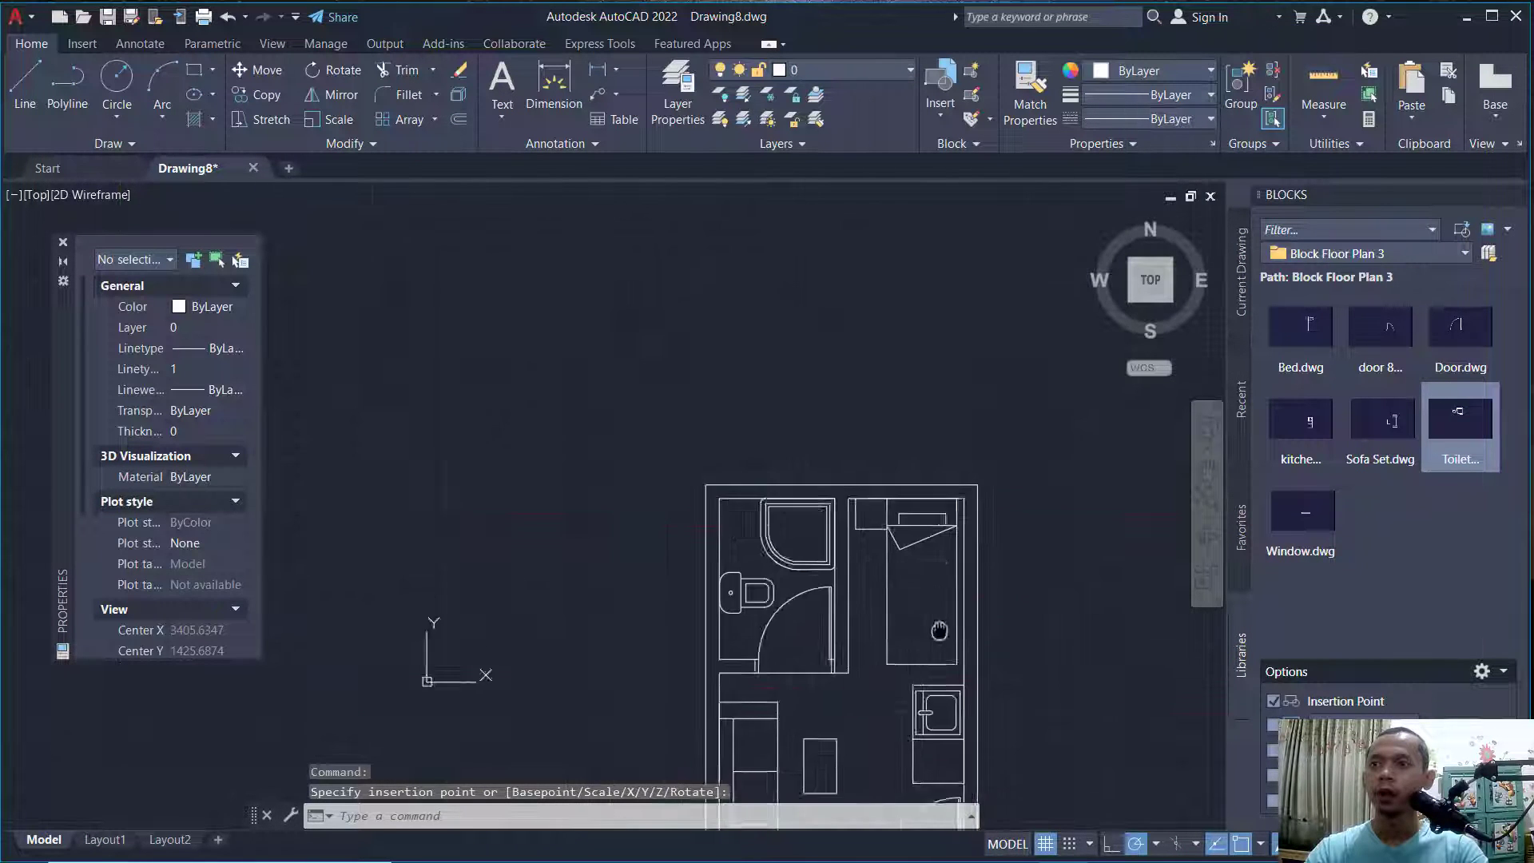
{"action": "middle_click_drag", "start_coordinate": [940, 629], "coordinate": [883, 458]}
{"action": "left_click", "coordinate": [1293, 523]}
{"action": "scroll", "coordinate": [836, 610], "scroll_direction": "up", "scroll_amount": 4}
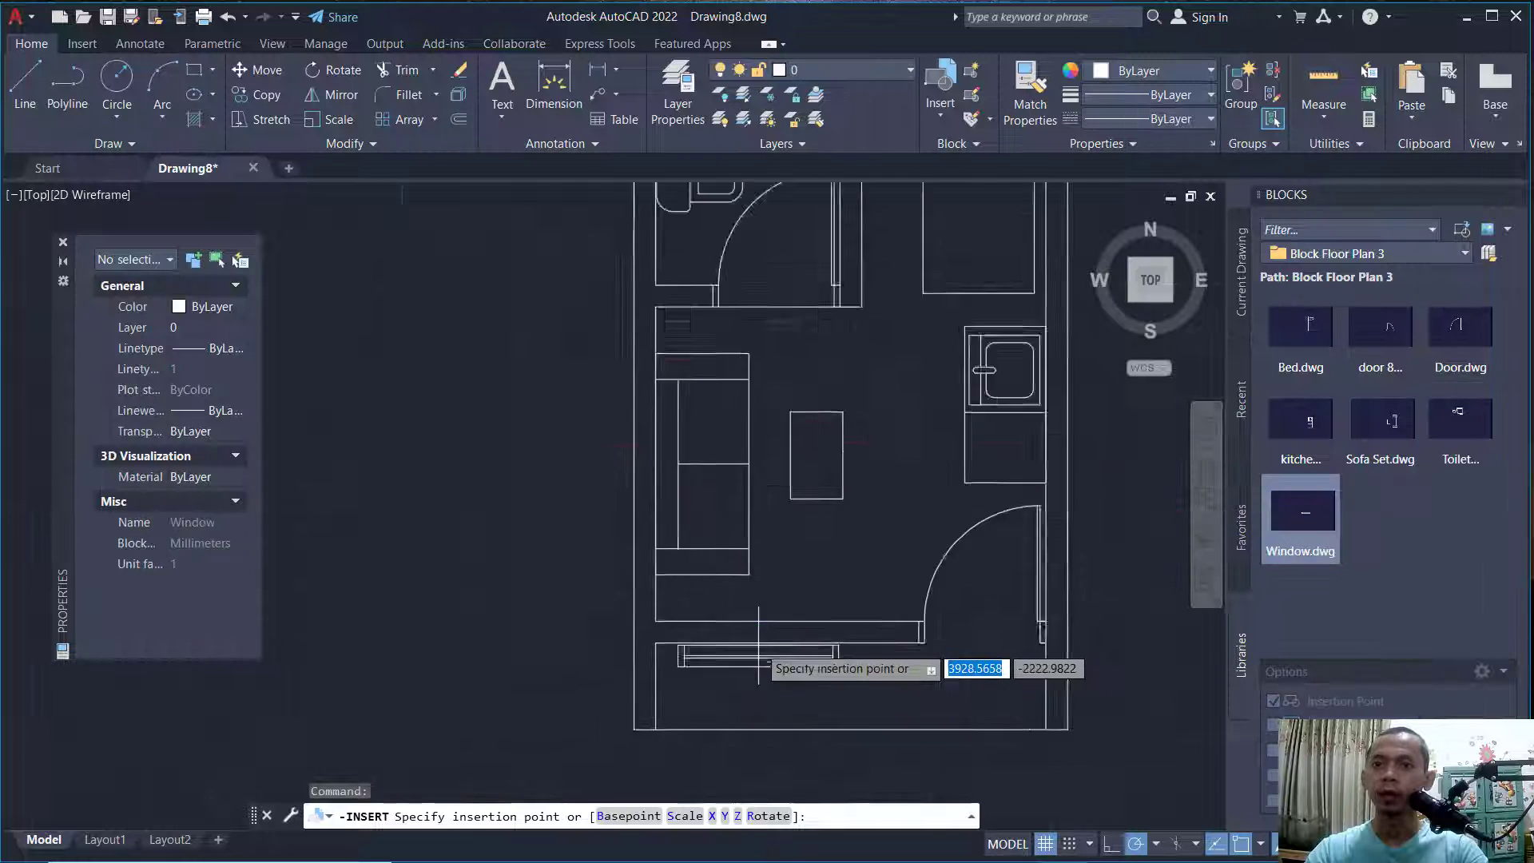
{"action": "left_click", "coordinate": [809, 605]}
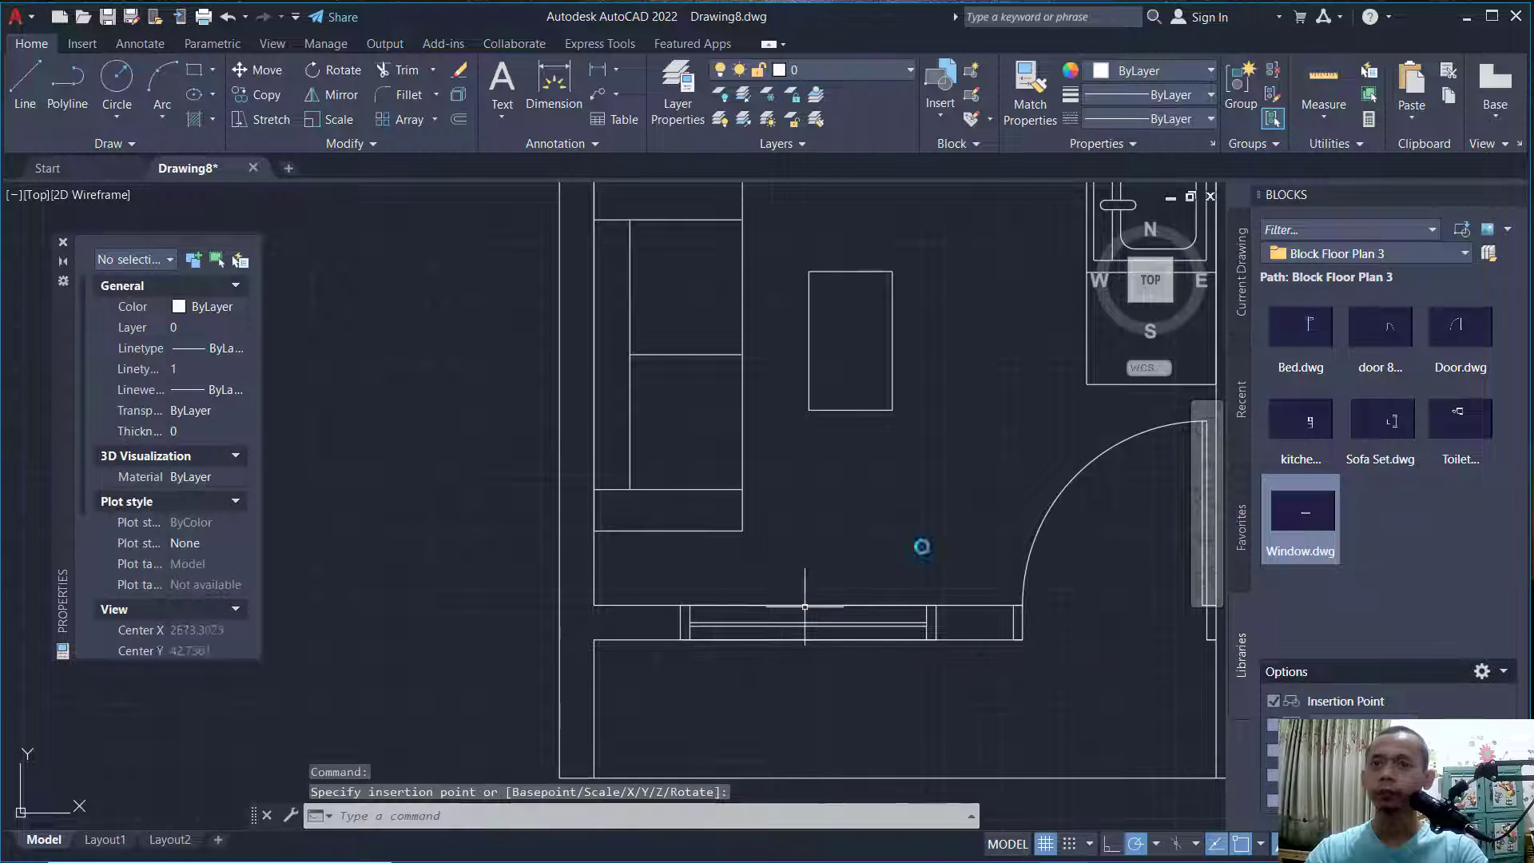
Create a new layer named Block.
{"action": "scroll", "coordinate": [928, 534], "scroll_direction": "down", "scroll_amount": 2}
{"action": "middle_click_drag", "start_coordinate": [993, 493], "coordinate": [890, 643]}
{"action": "scroll", "coordinate": [897, 559], "scroll_direction": "down", "scroll_amount": 2}
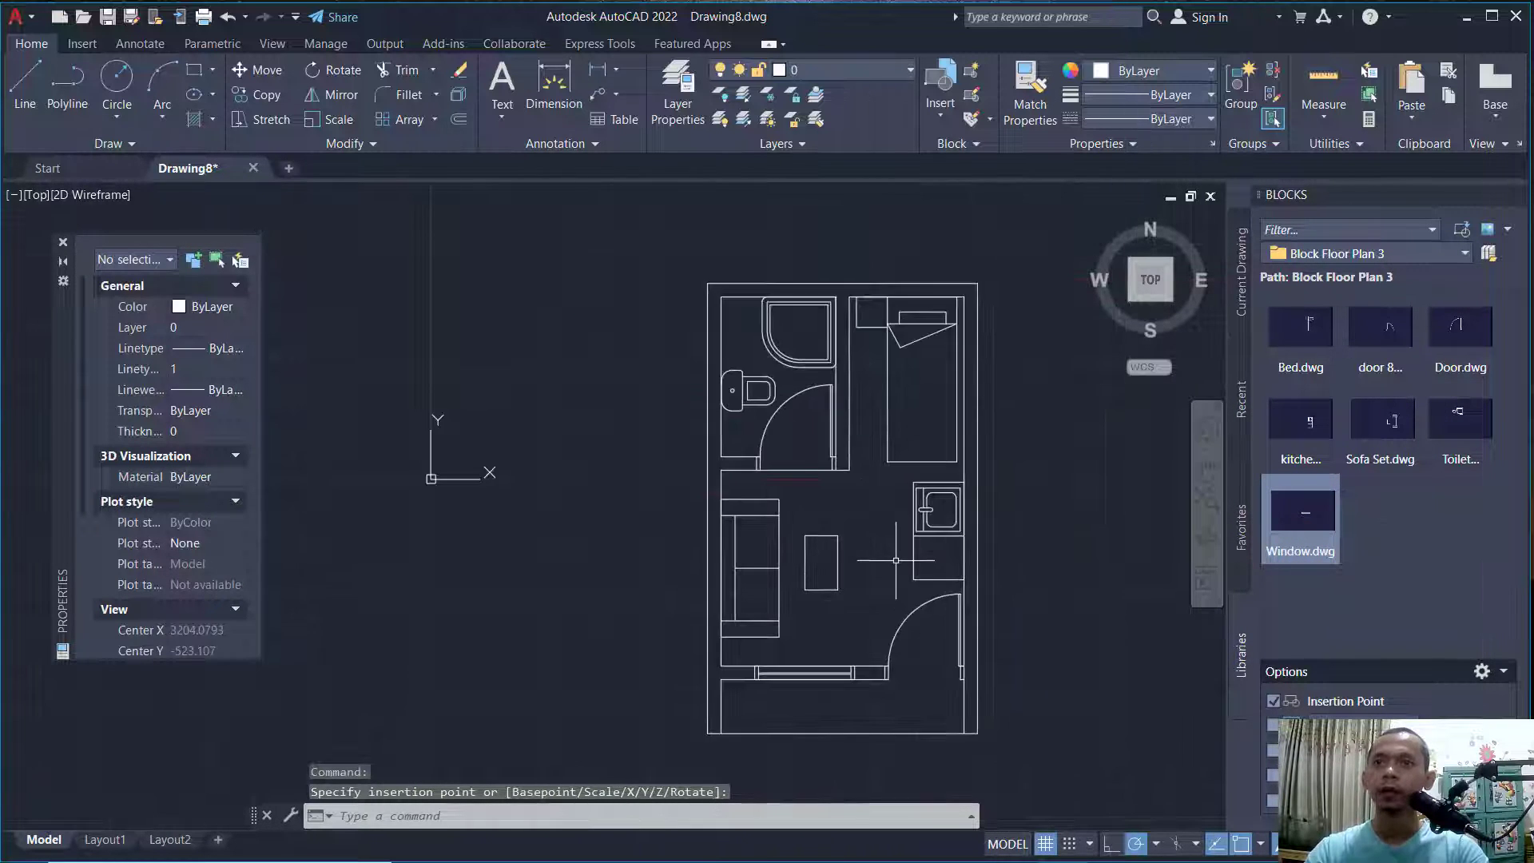
{"action": "middle_click_drag", "start_coordinate": [899, 557], "coordinate": [835, 545]}
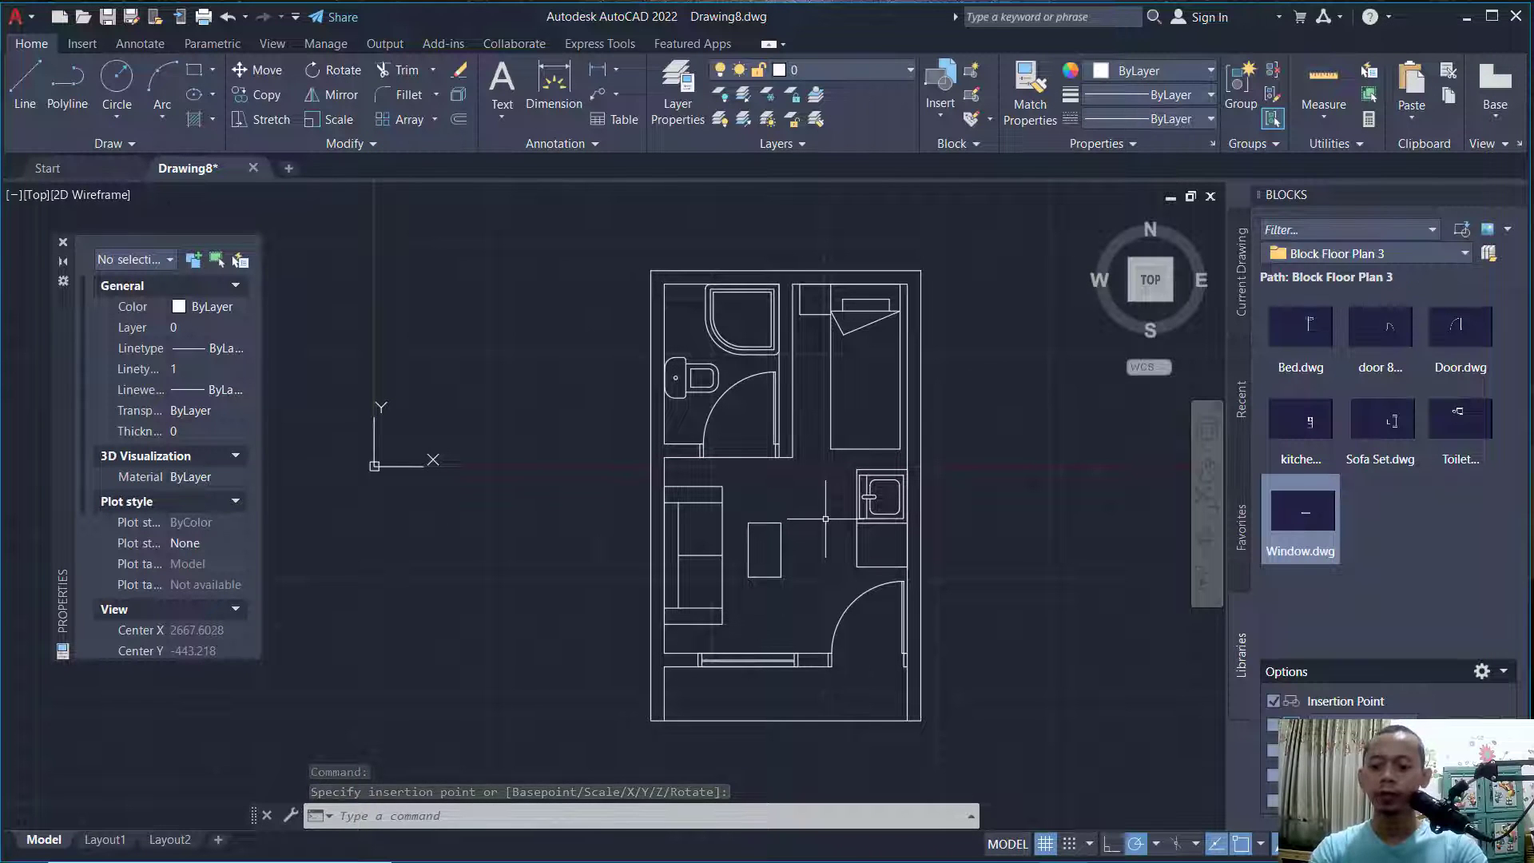
{"action": "type", "text": "la"}
{"action": "key", "text": "Return"}
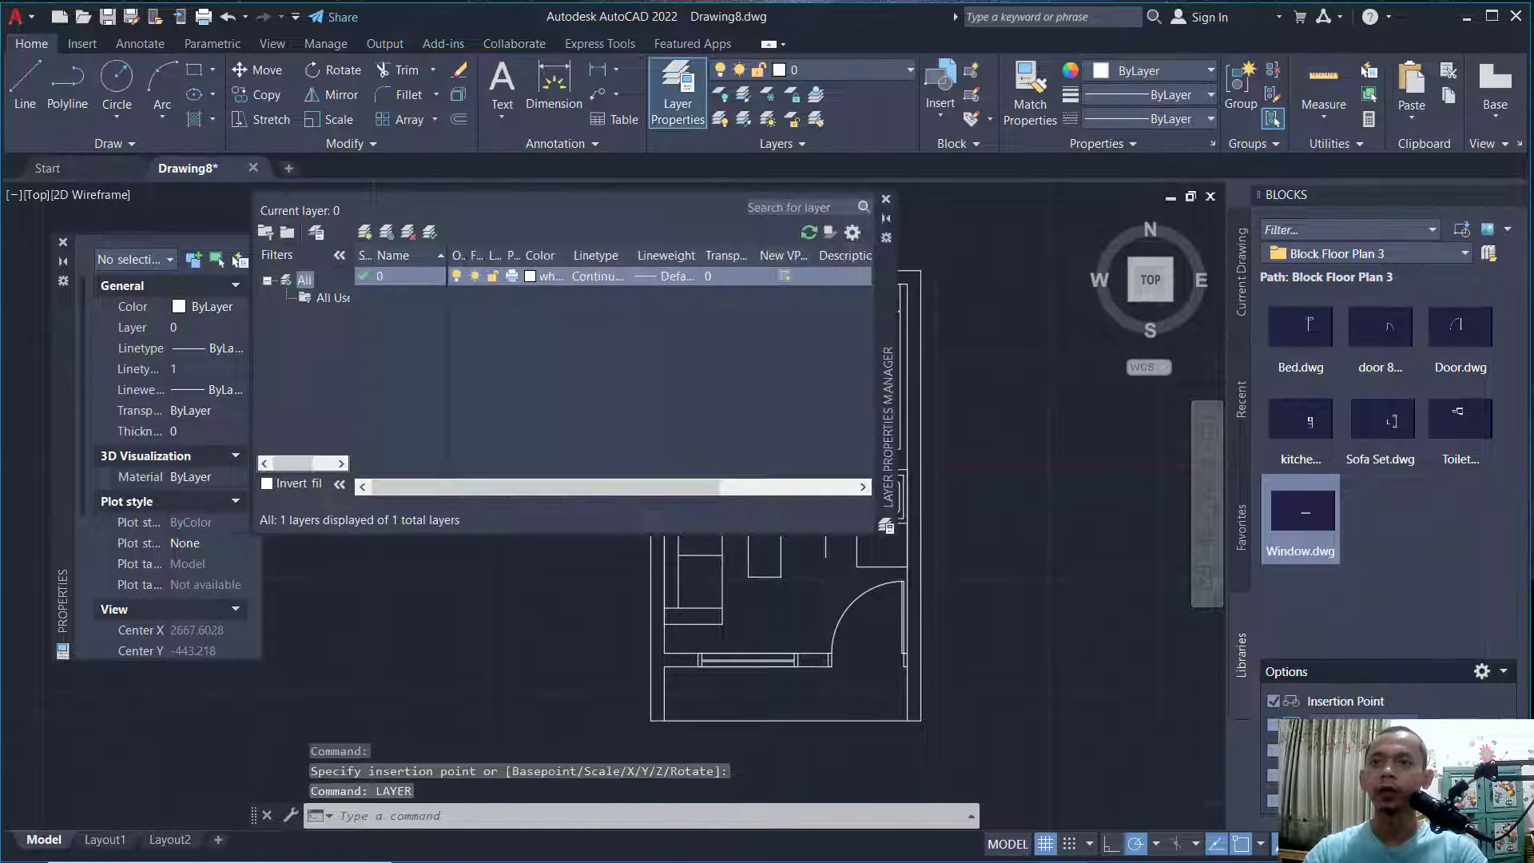
{"action": "left_click", "coordinate": [364, 232]}
{"action": "type", "text": "Block"}
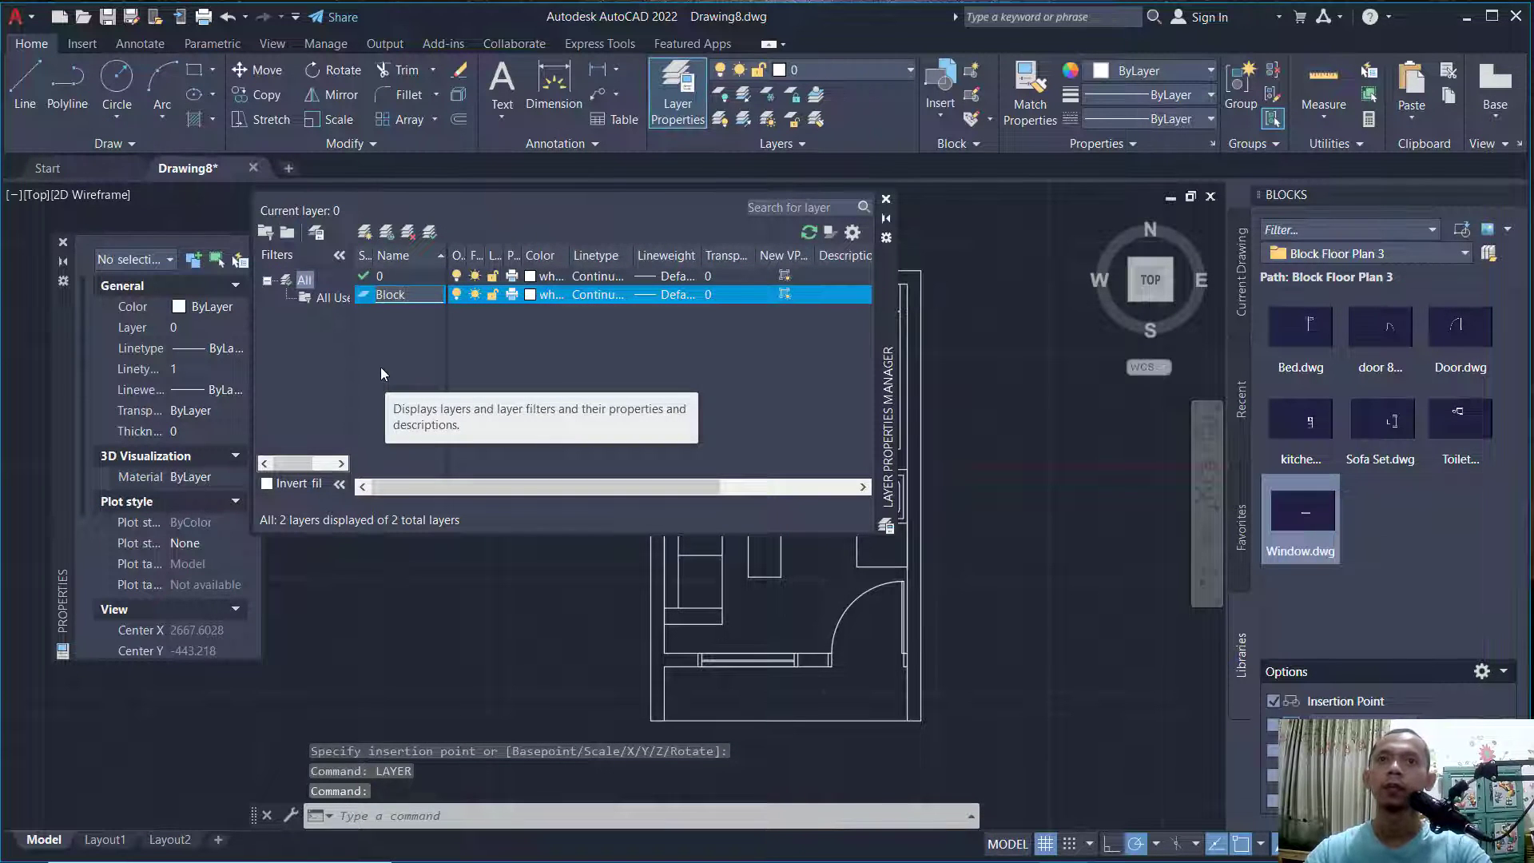
{"action": "key", "text": "Return"}
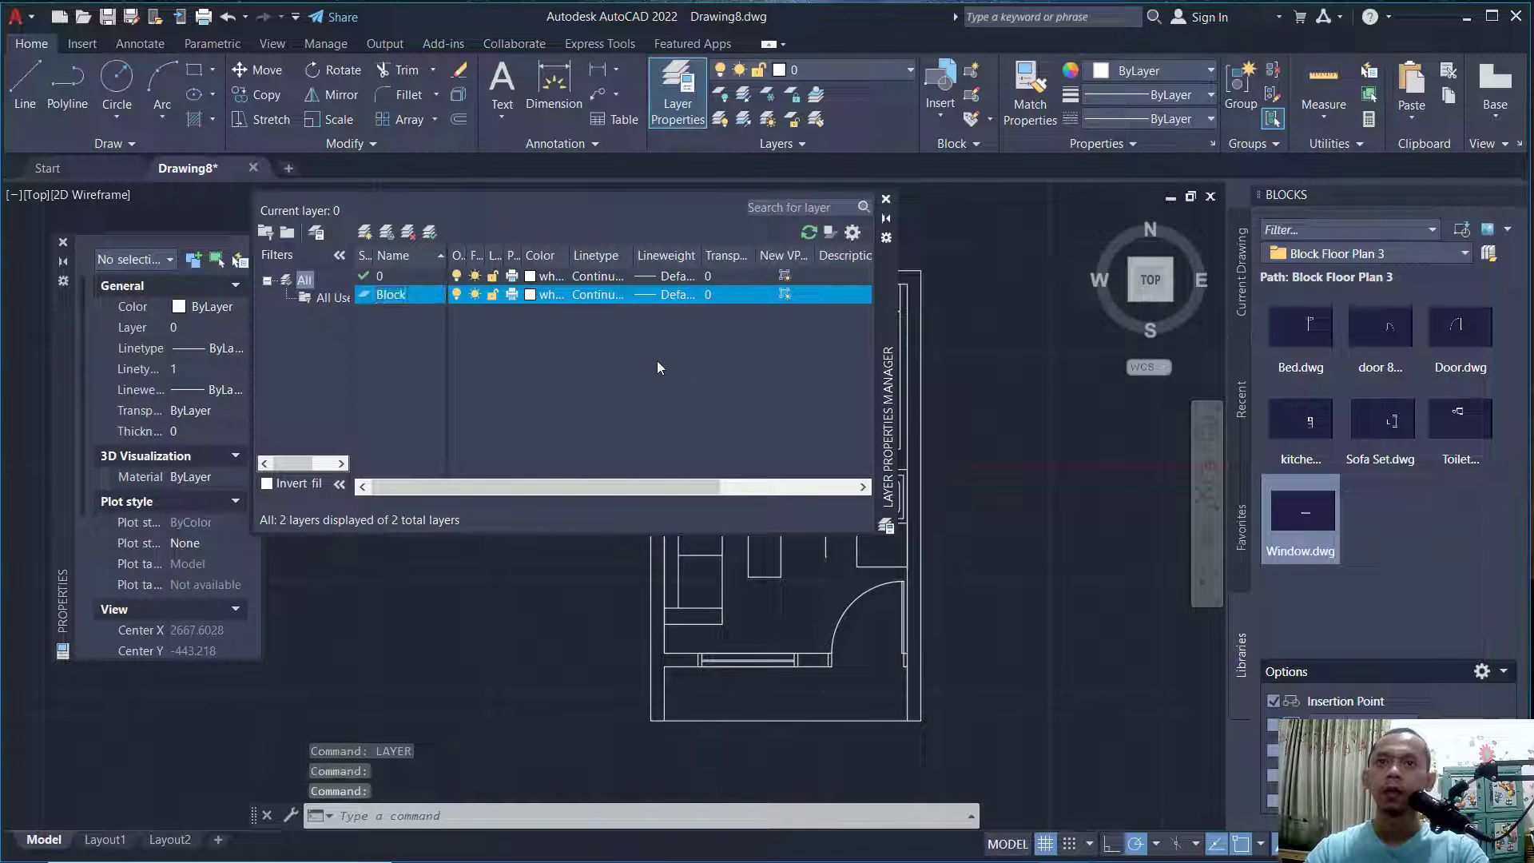
Set the Block layer's colour to cyan and its transparency to 70, and close the layer manager.
{"action": "left_click", "coordinate": [530, 295]}
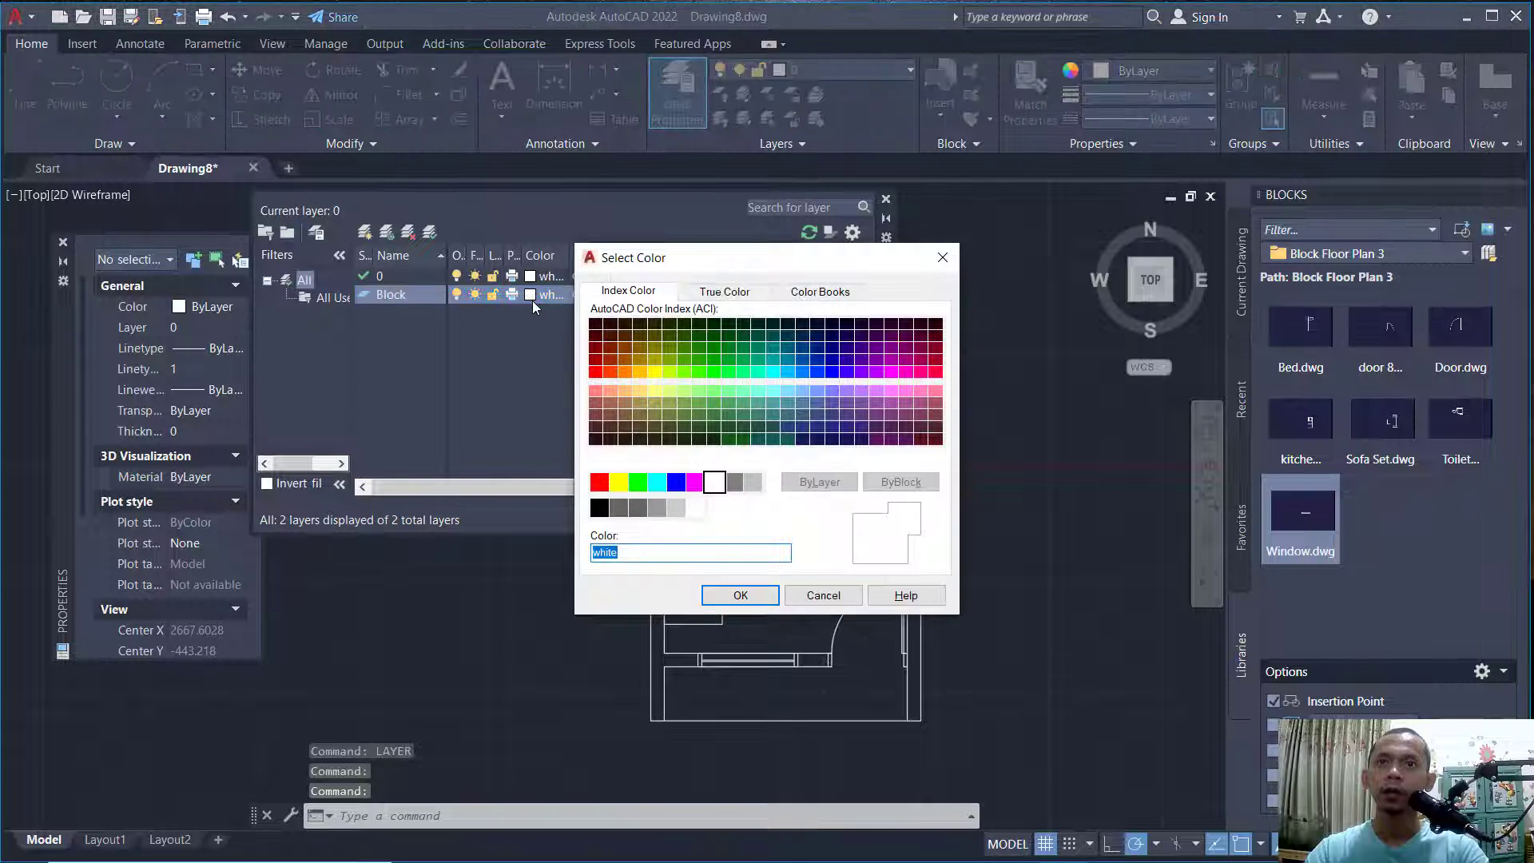
{"action": "left_click", "coordinate": [657, 482]}
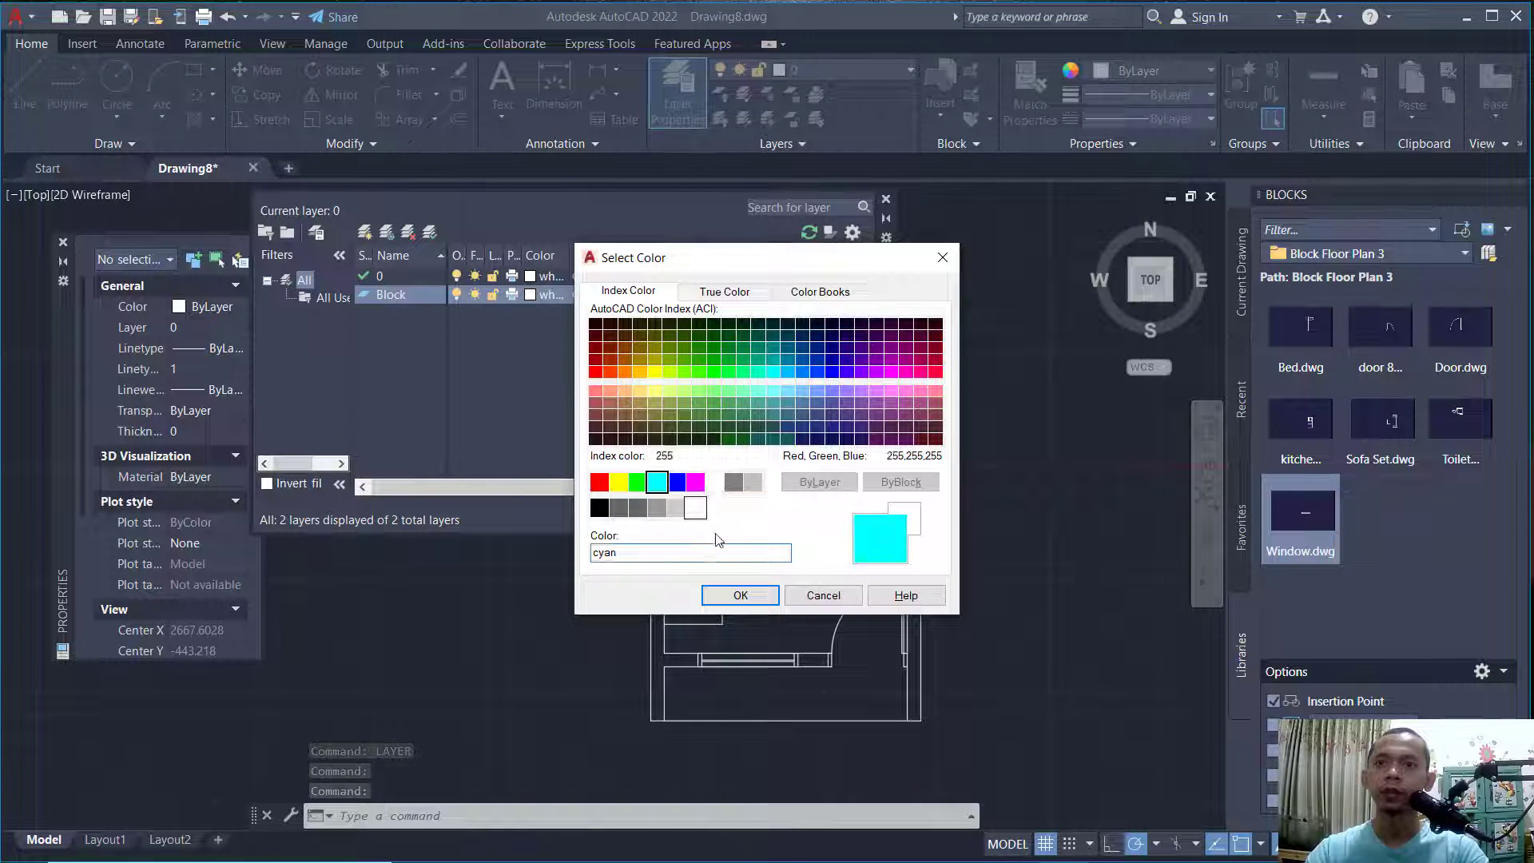
{"action": "key", "text": "Return"}
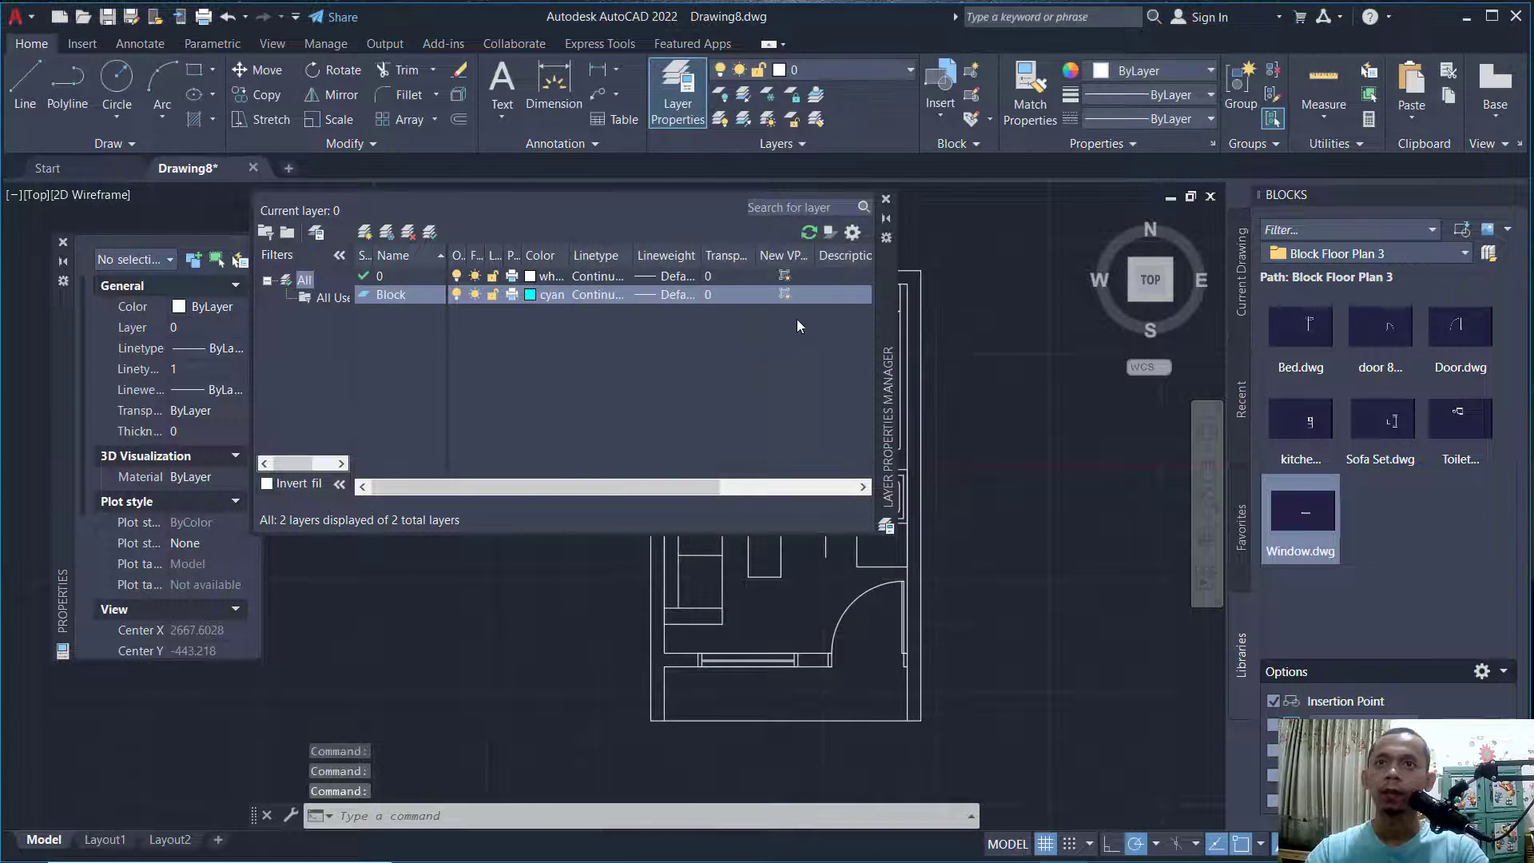
{"action": "left_click", "coordinate": [715, 294]}
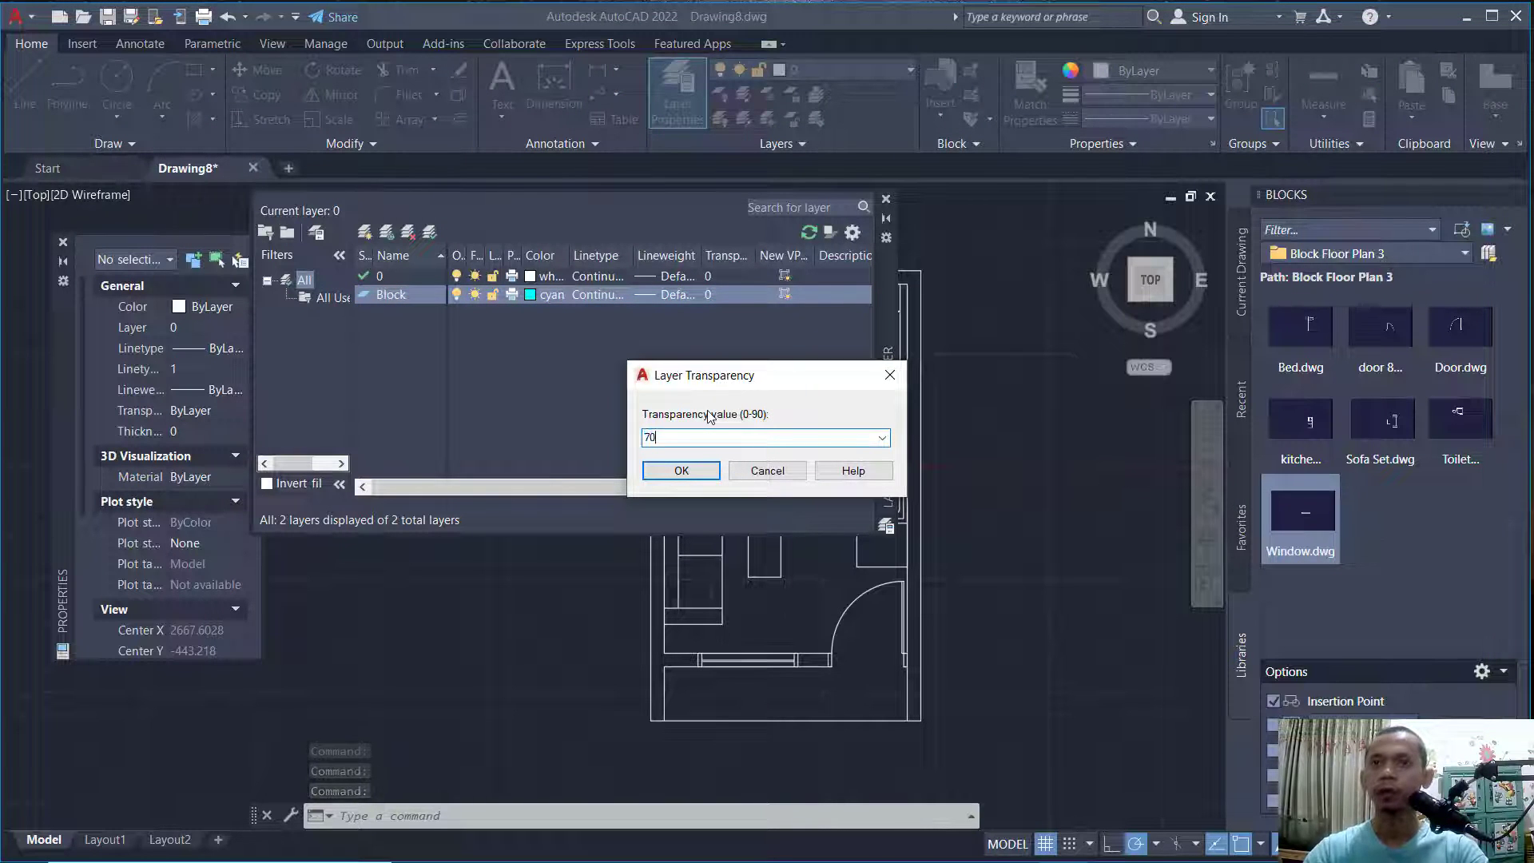
{"action": "type", "text": "70"}
{"action": "left_click", "coordinate": [703, 470]}
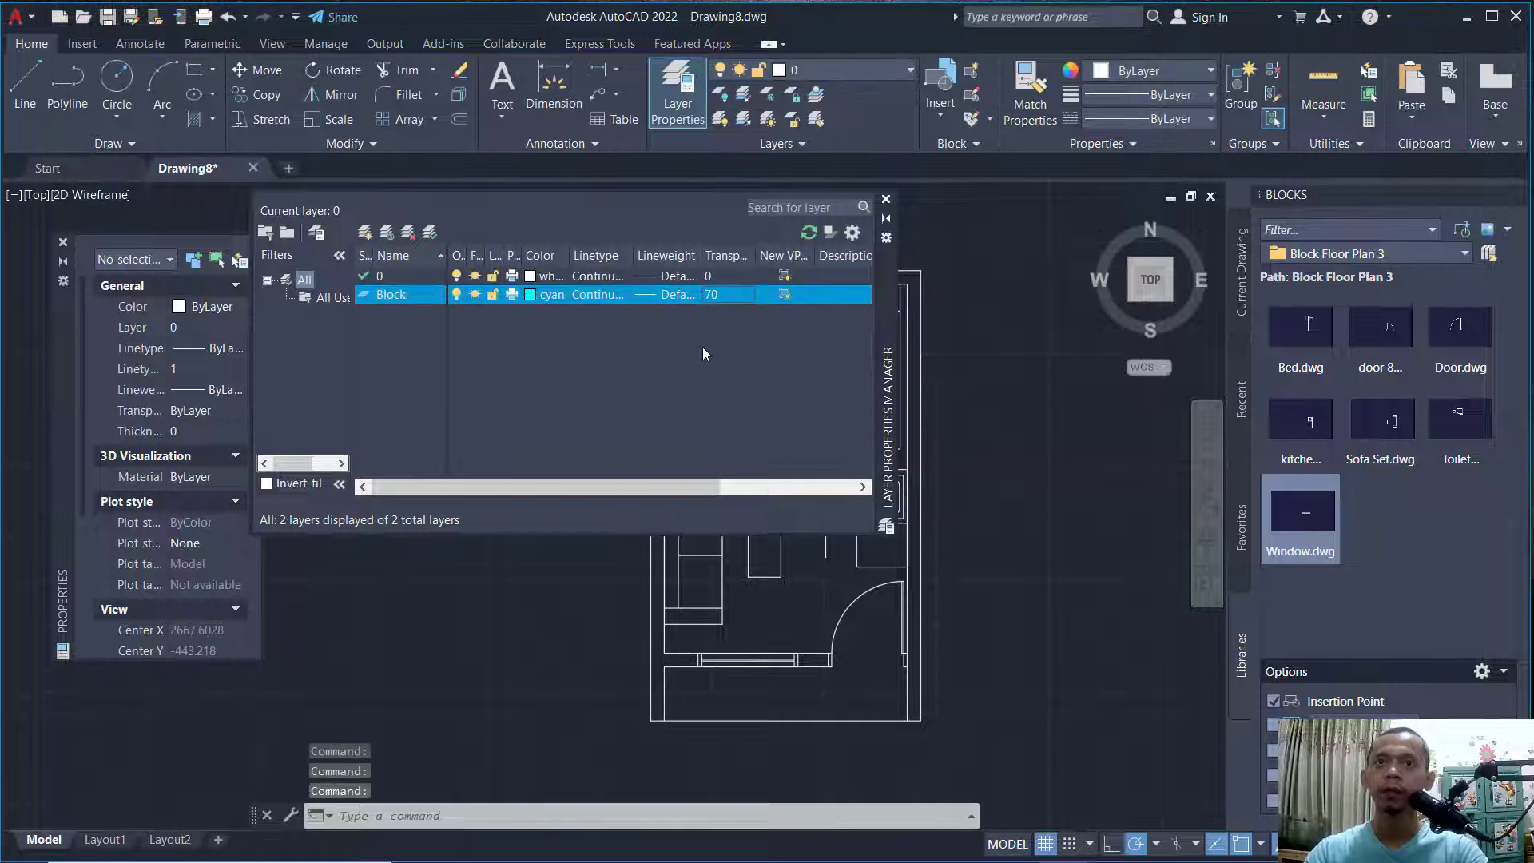
{"action": "left_click", "coordinate": [887, 199]}
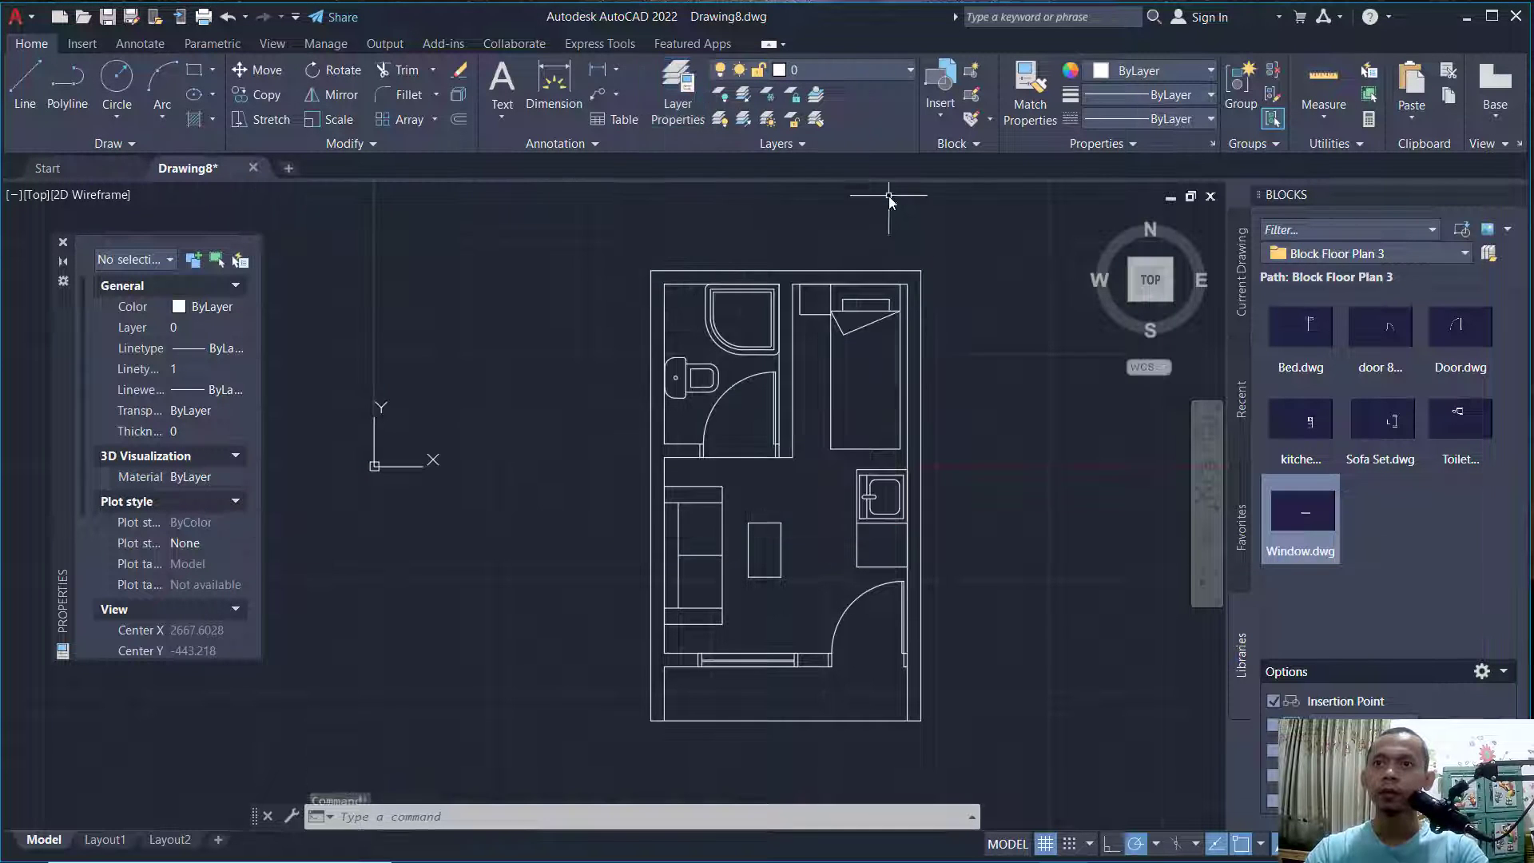
Hatch the inside of the walls with the ANSI31 pattern in colour 205,105,40.
{"action": "middle_click_drag", "start_coordinate": [993, 504], "coordinate": [894, 508]}
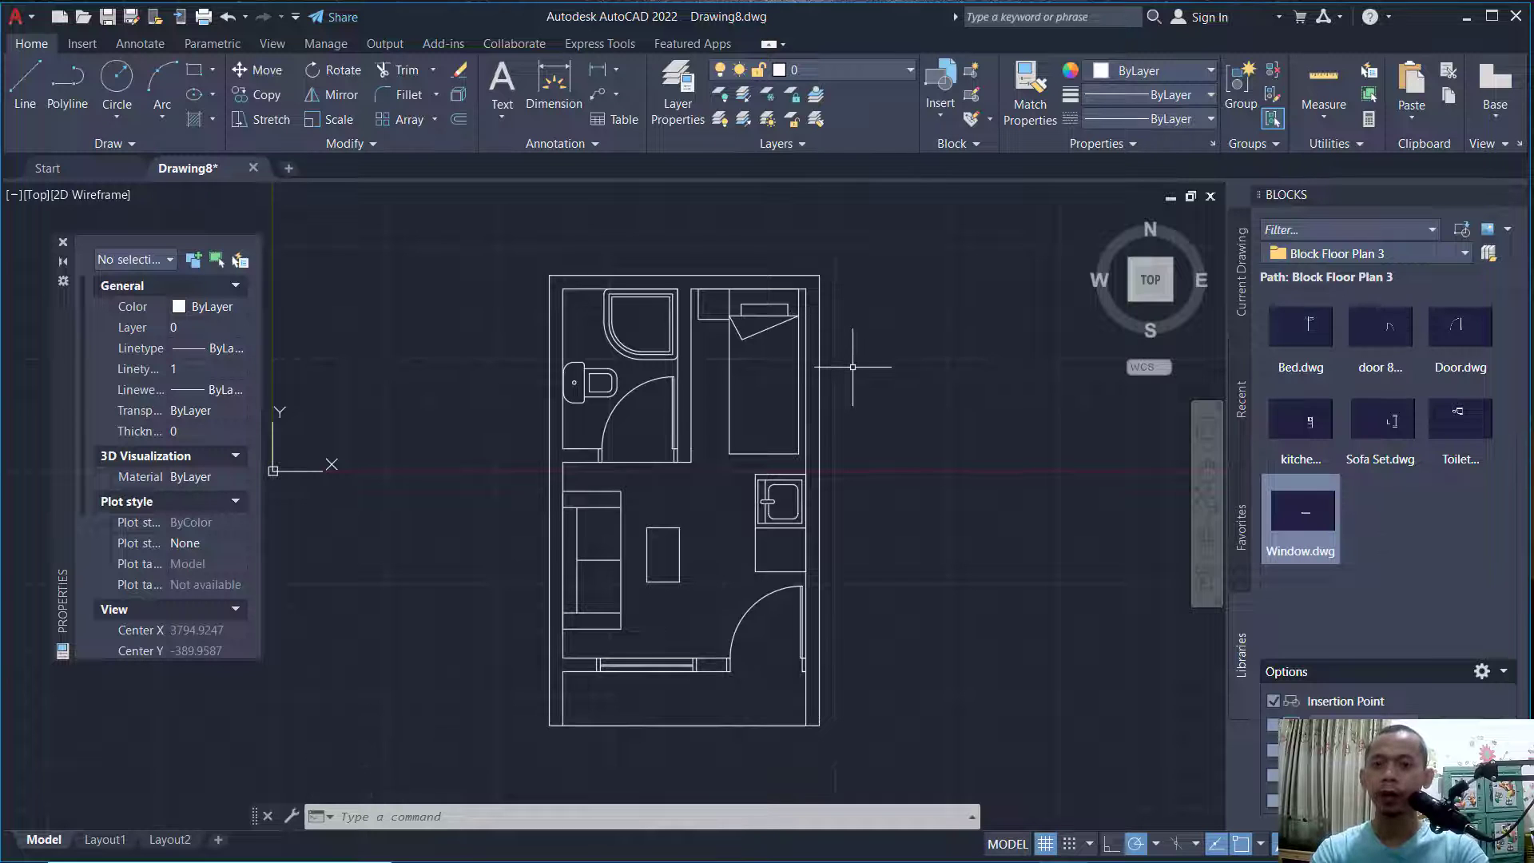
{"action": "key", "text": "Return"}
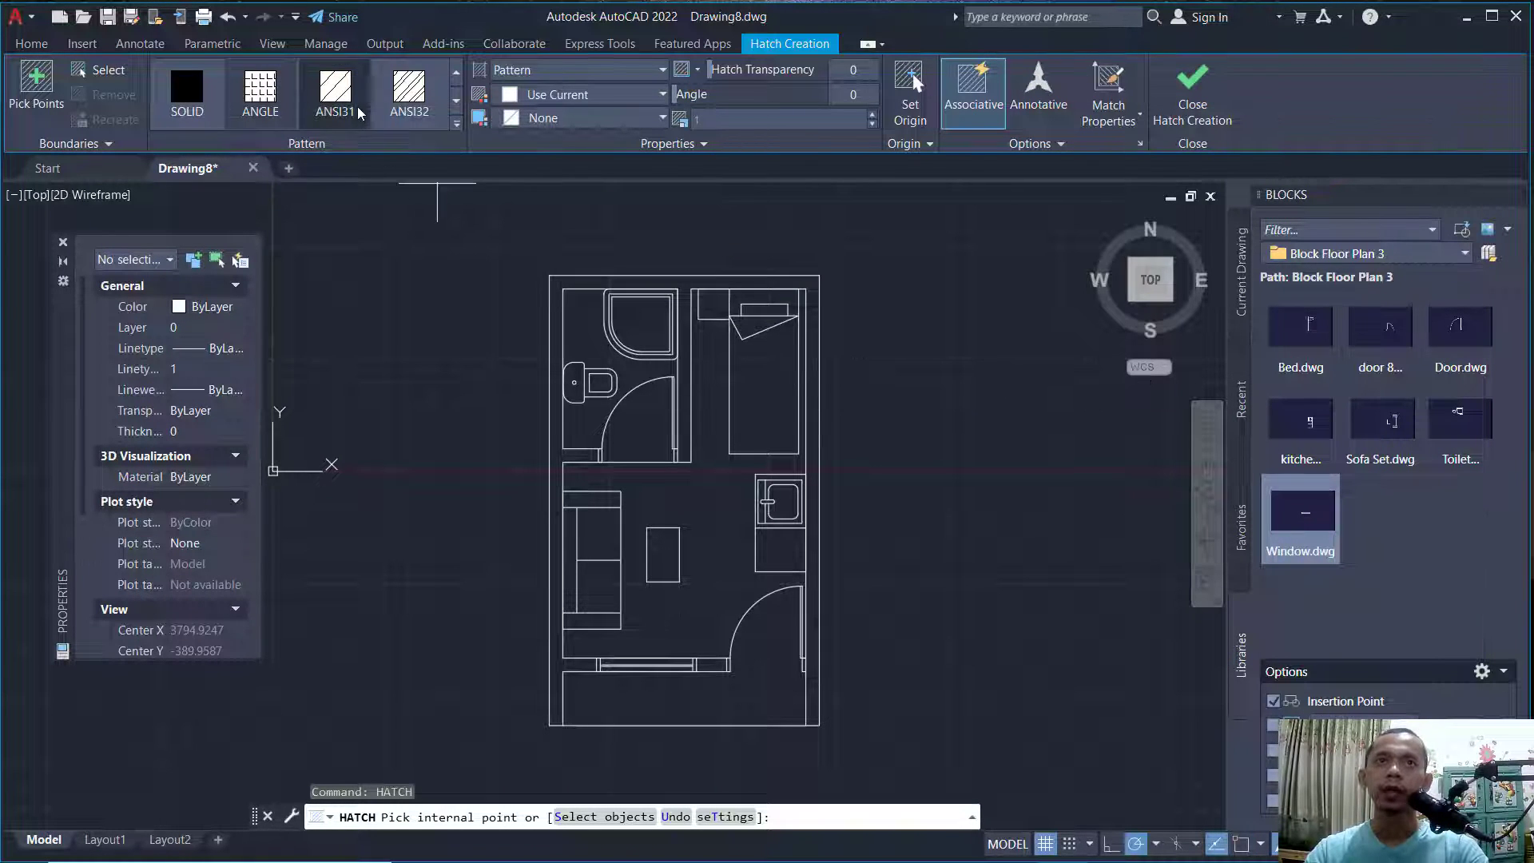
{"action": "left_click", "coordinate": [586, 96]}
{"action": "left_click", "coordinate": [542, 197]}
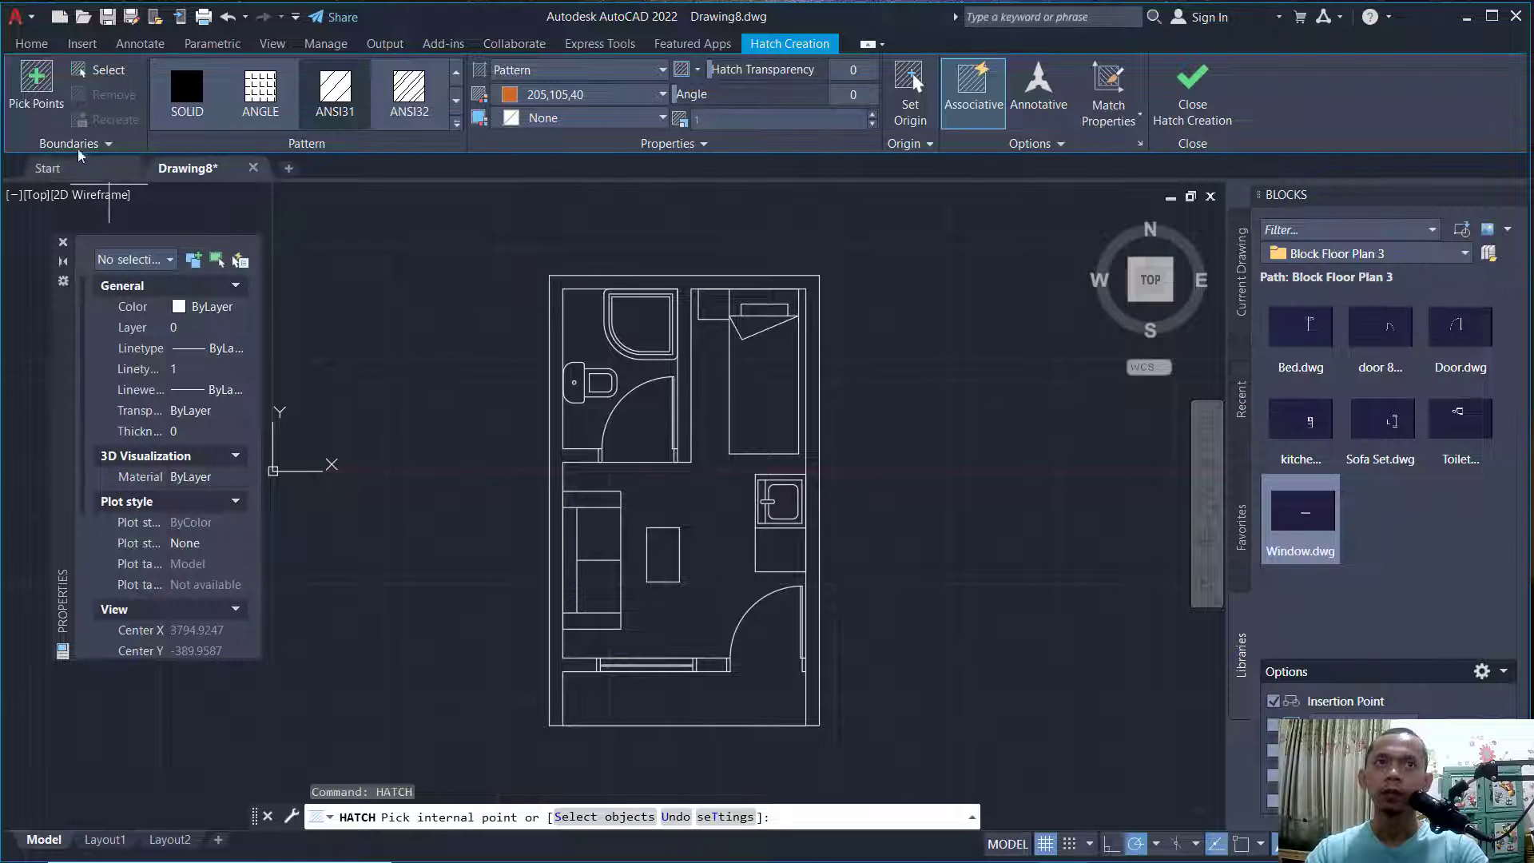
{"action": "left_click", "coordinate": [36, 88]}
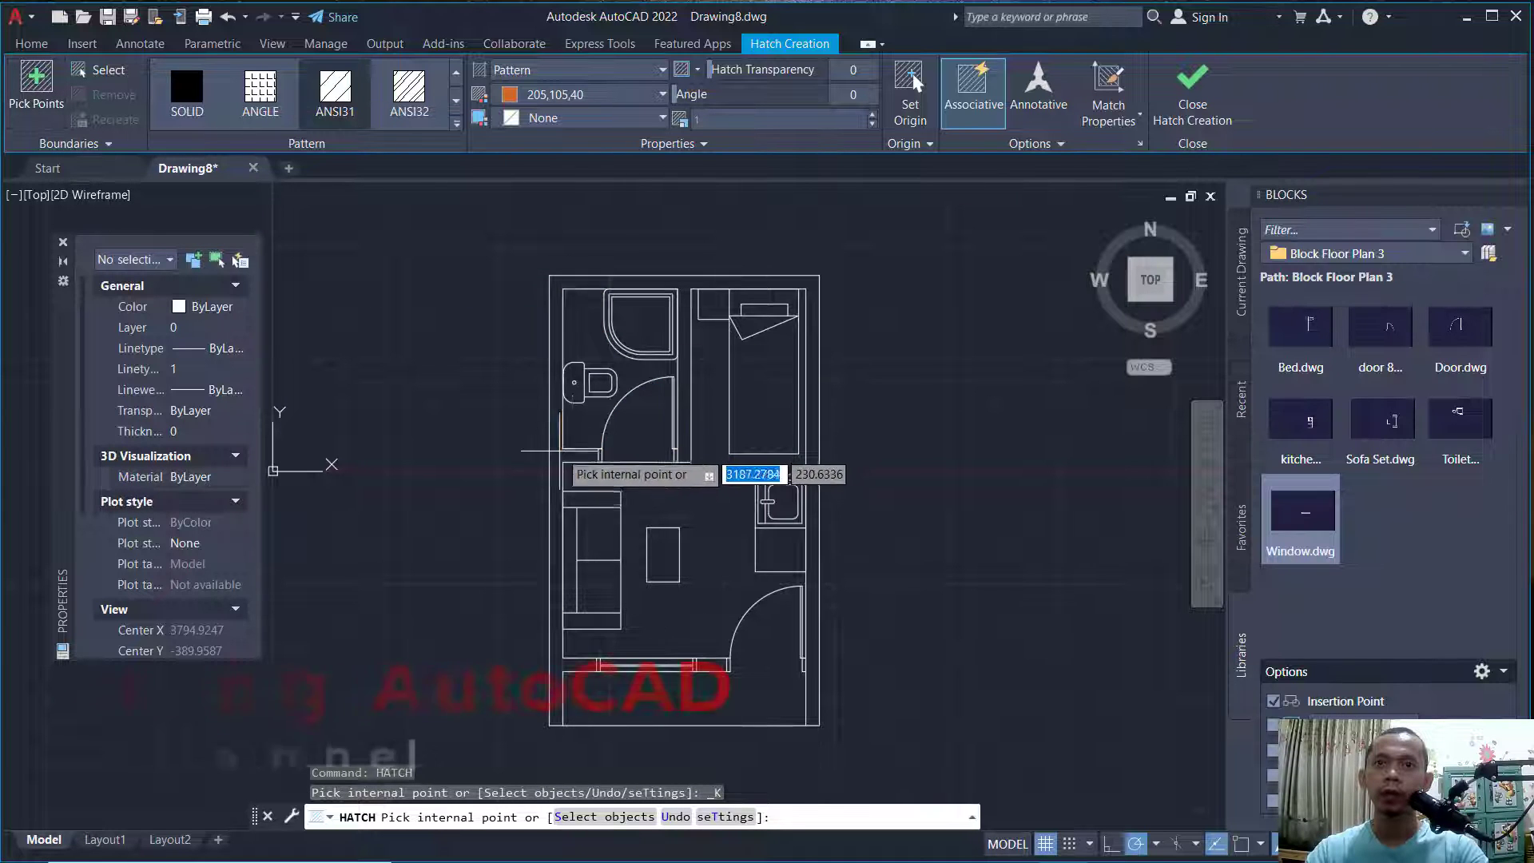
{"action": "left_click", "coordinate": [558, 450]}
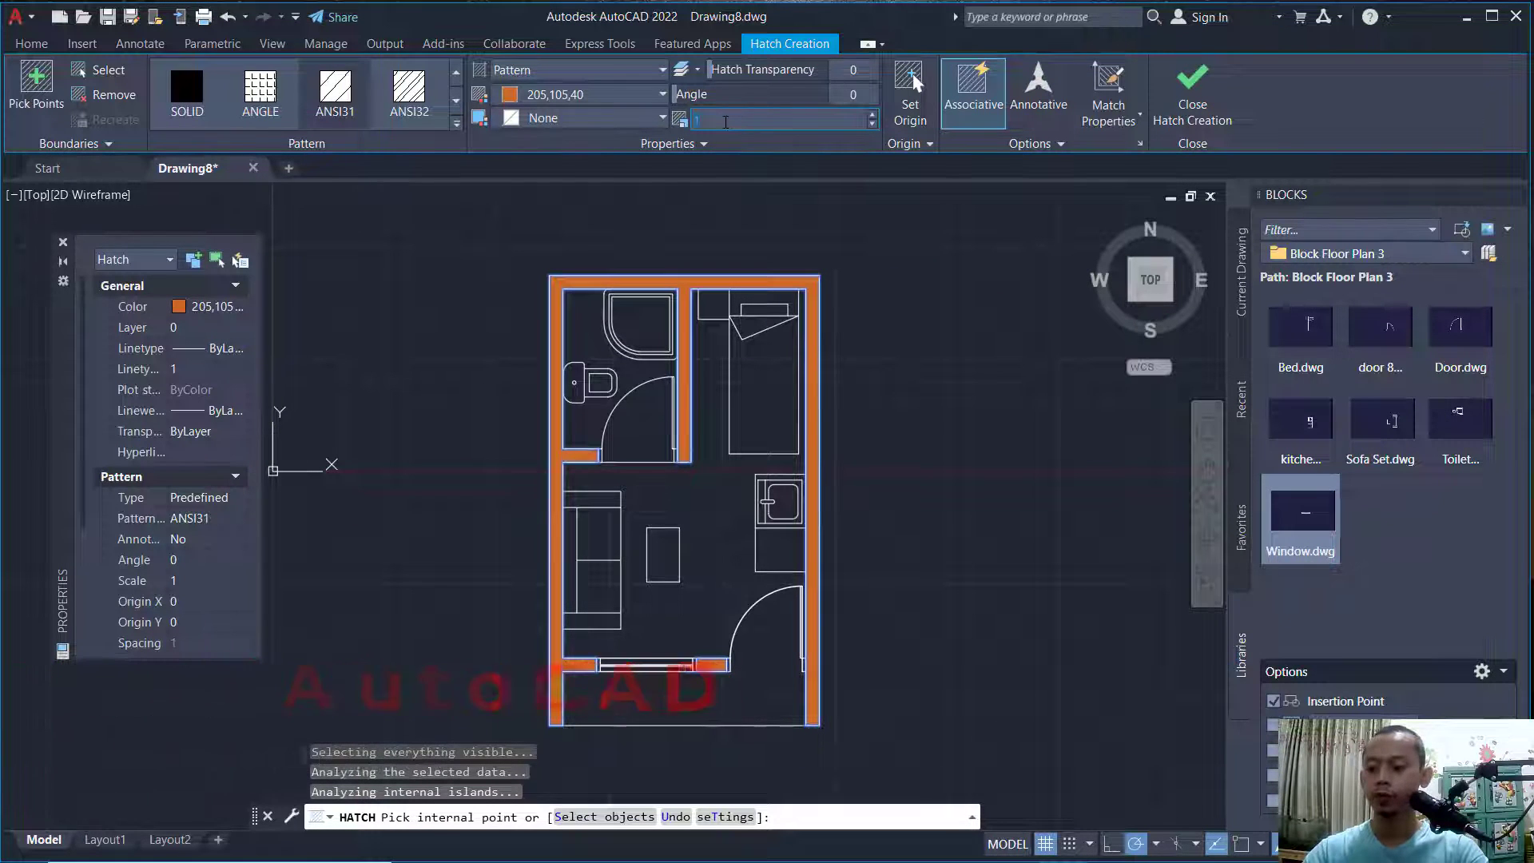
Set the wall hatch scale to 20 and finish the hatch.
{"action": "type", "text": "20"}
{"action": "key", "text": "Return"}
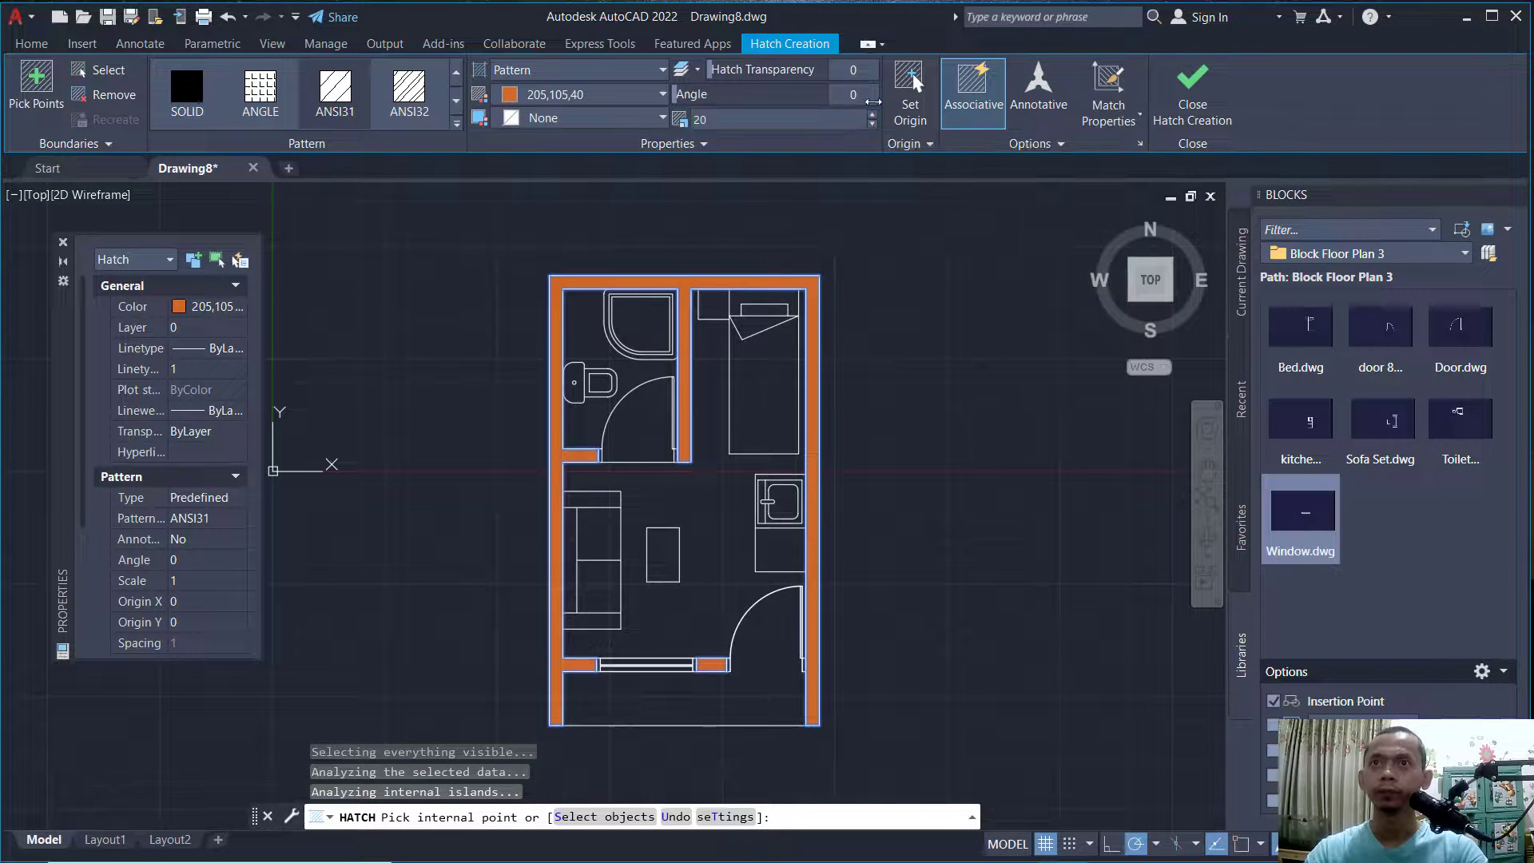
{"action": "left_click", "coordinate": [926, 369]}
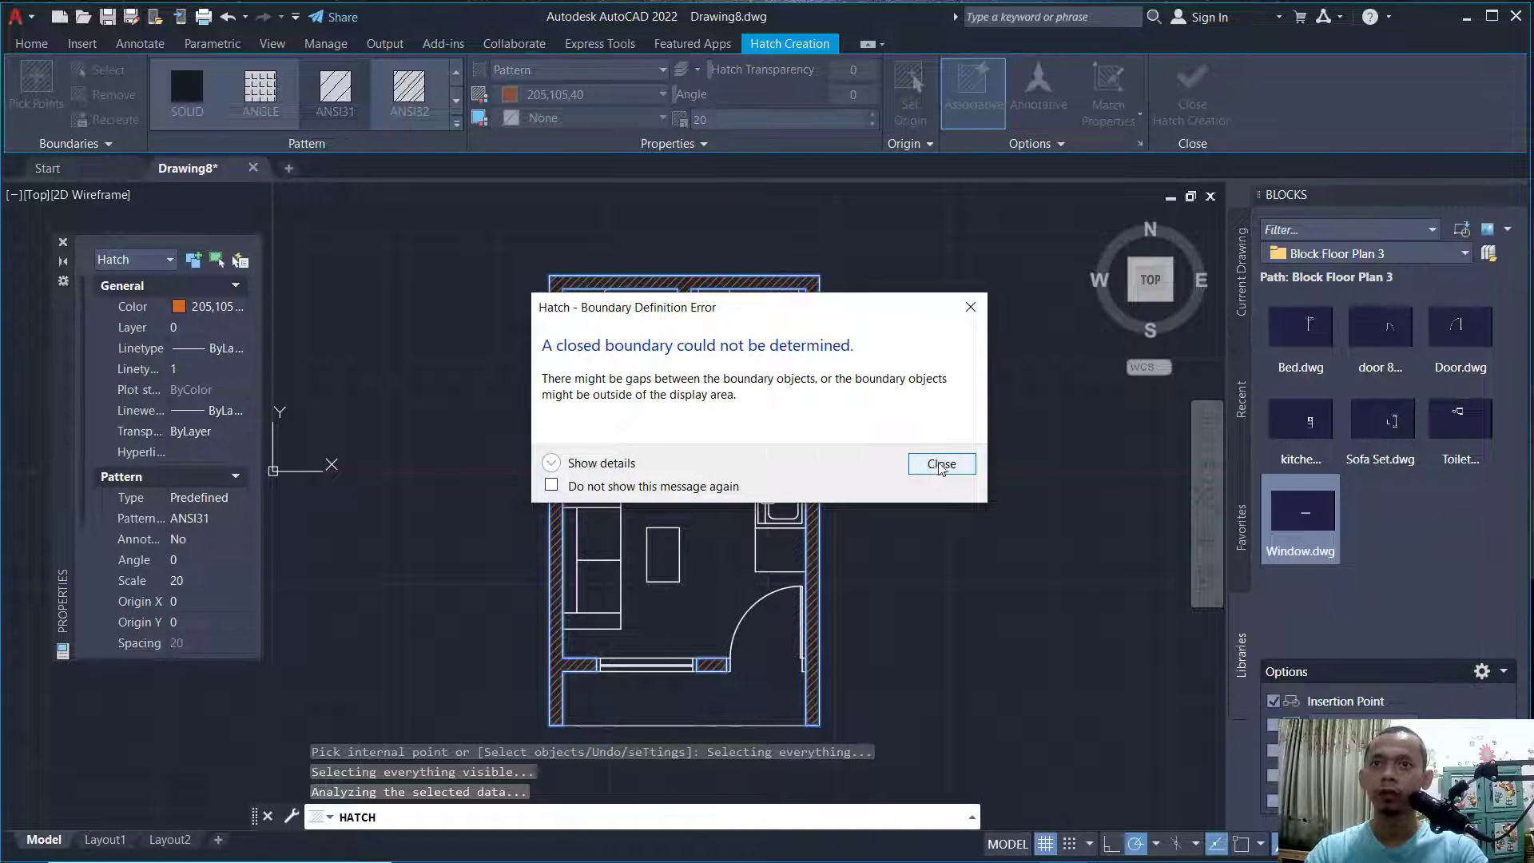
{"action": "left_click", "coordinate": [942, 465]}
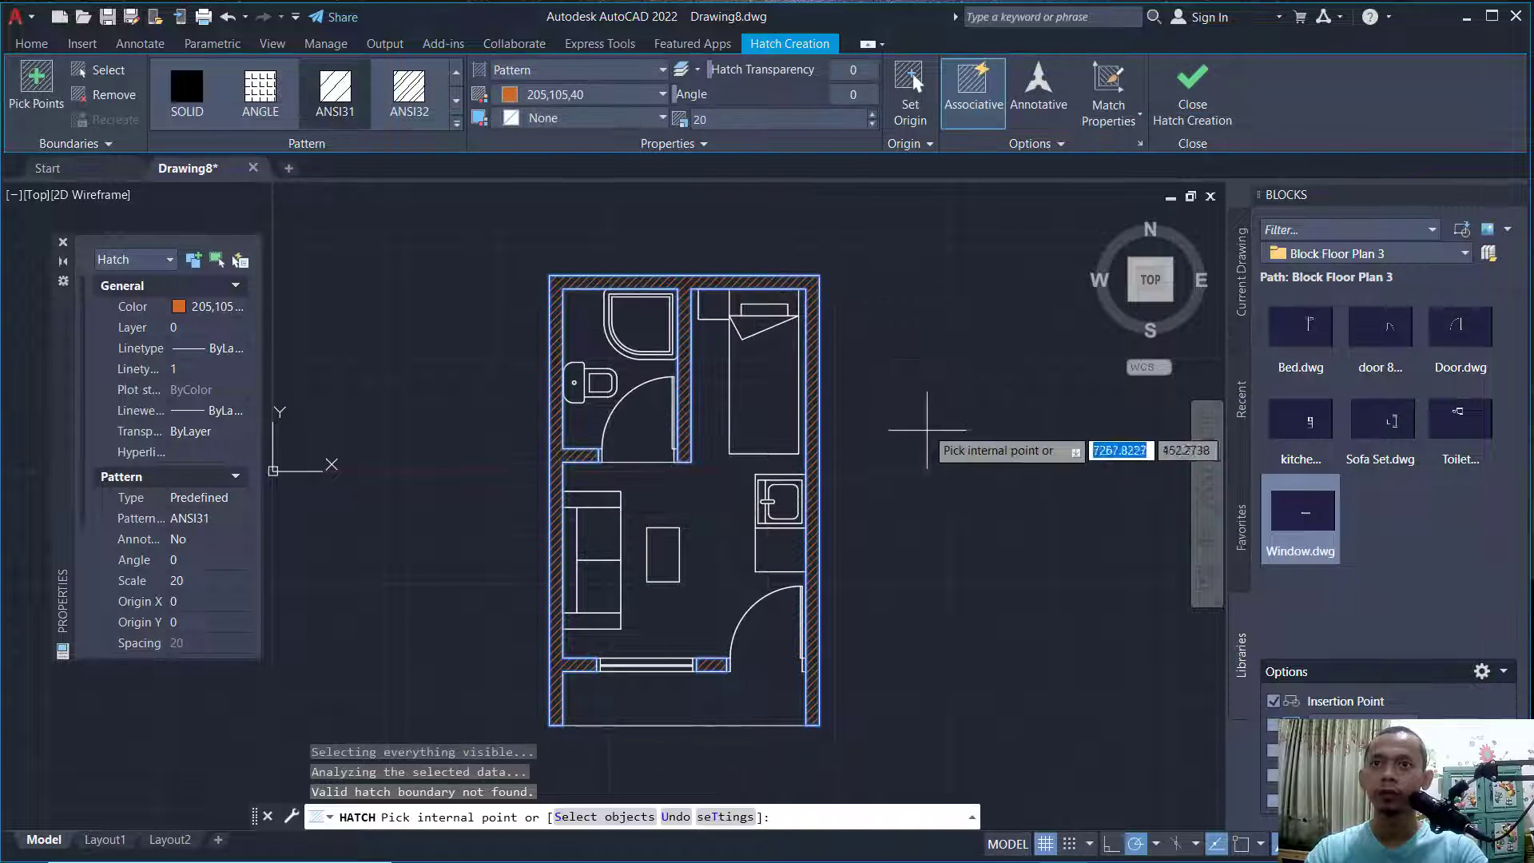
{"action": "left_click", "coordinate": [1190, 96]}
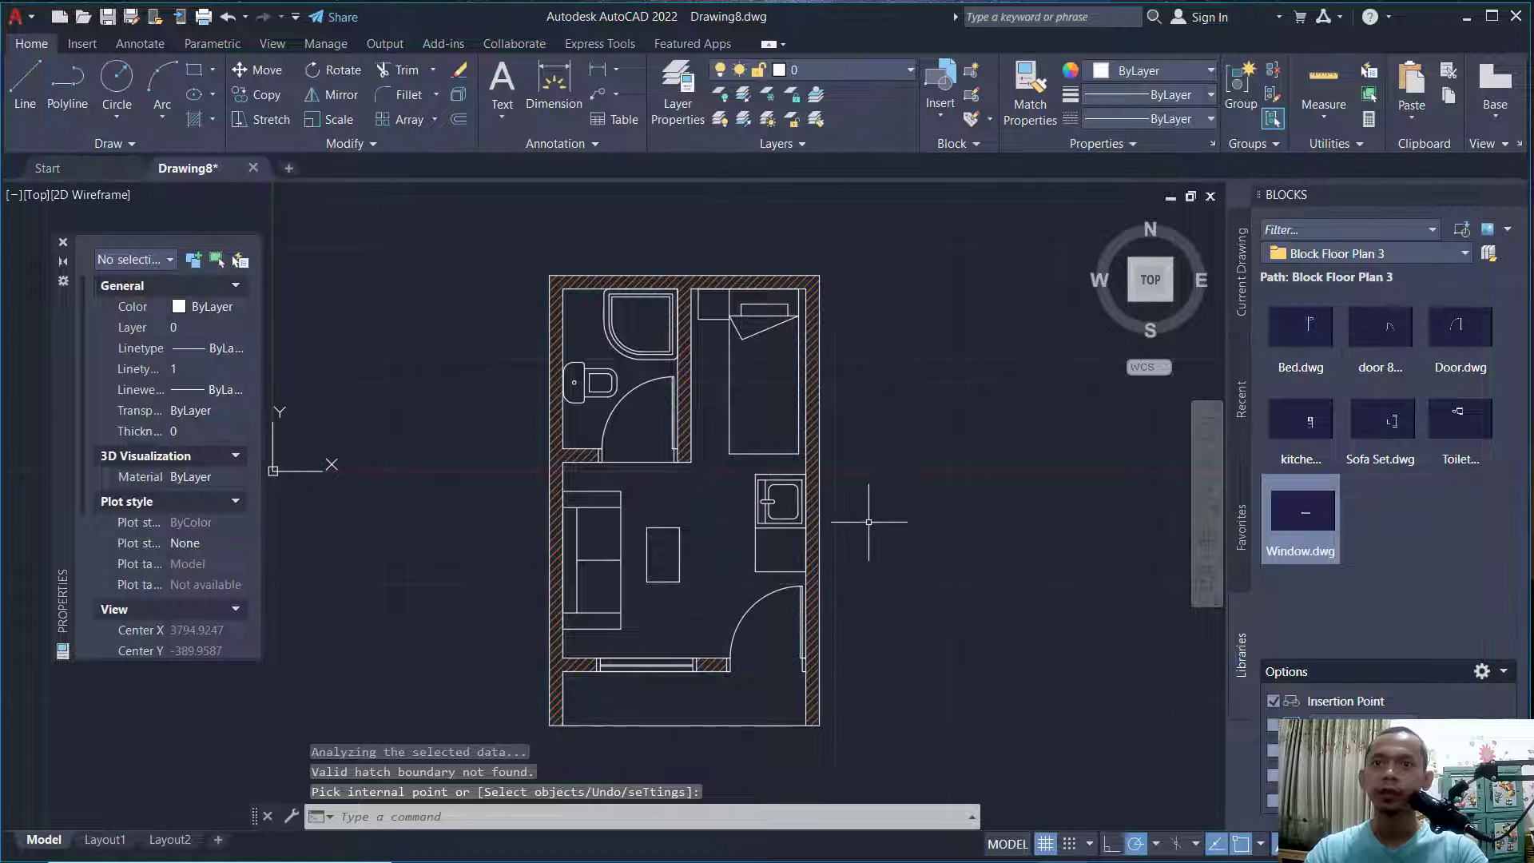
Assign the bed, kitchen, both doors, window, sofa set and toilet set blocks to the Block layer.
{"action": "middle_click_drag", "start_coordinate": [870, 490], "coordinate": [870, 495]}
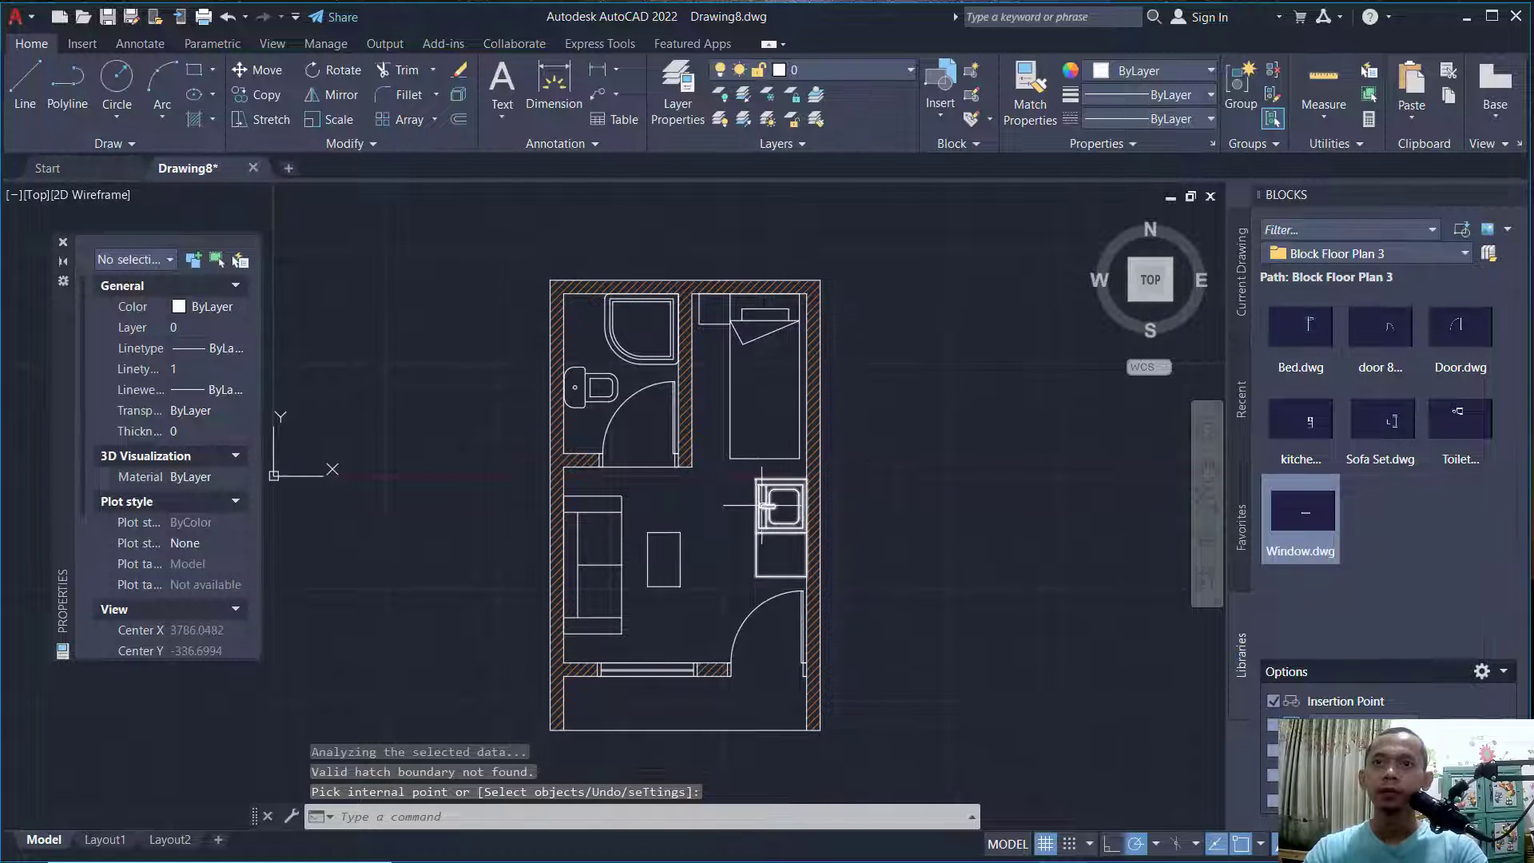
{"action": "left_click", "coordinate": [761, 440]}
{"action": "left_click", "coordinate": [724, 533]}
{"action": "left_click", "coordinate": [772, 625]}
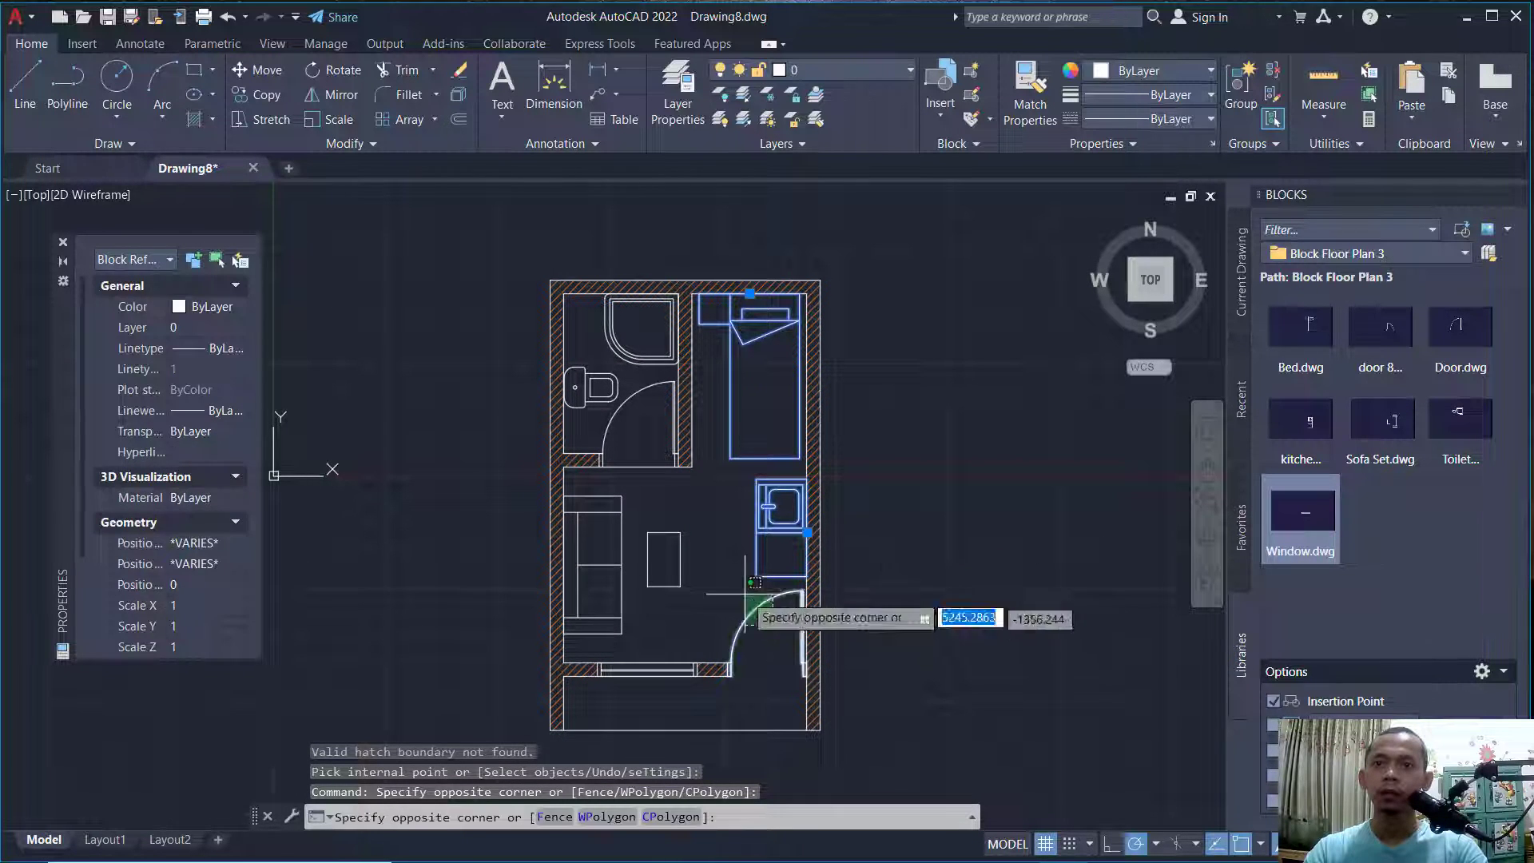
{"action": "left_click", "coordinate": [745, 594]}
{"action": "left_click", "coordinate": [644, 672]}
{"action": "left_click", "coordinate": [696, 547]}
{"action": "left_click", "coordinate": [598, 588]}
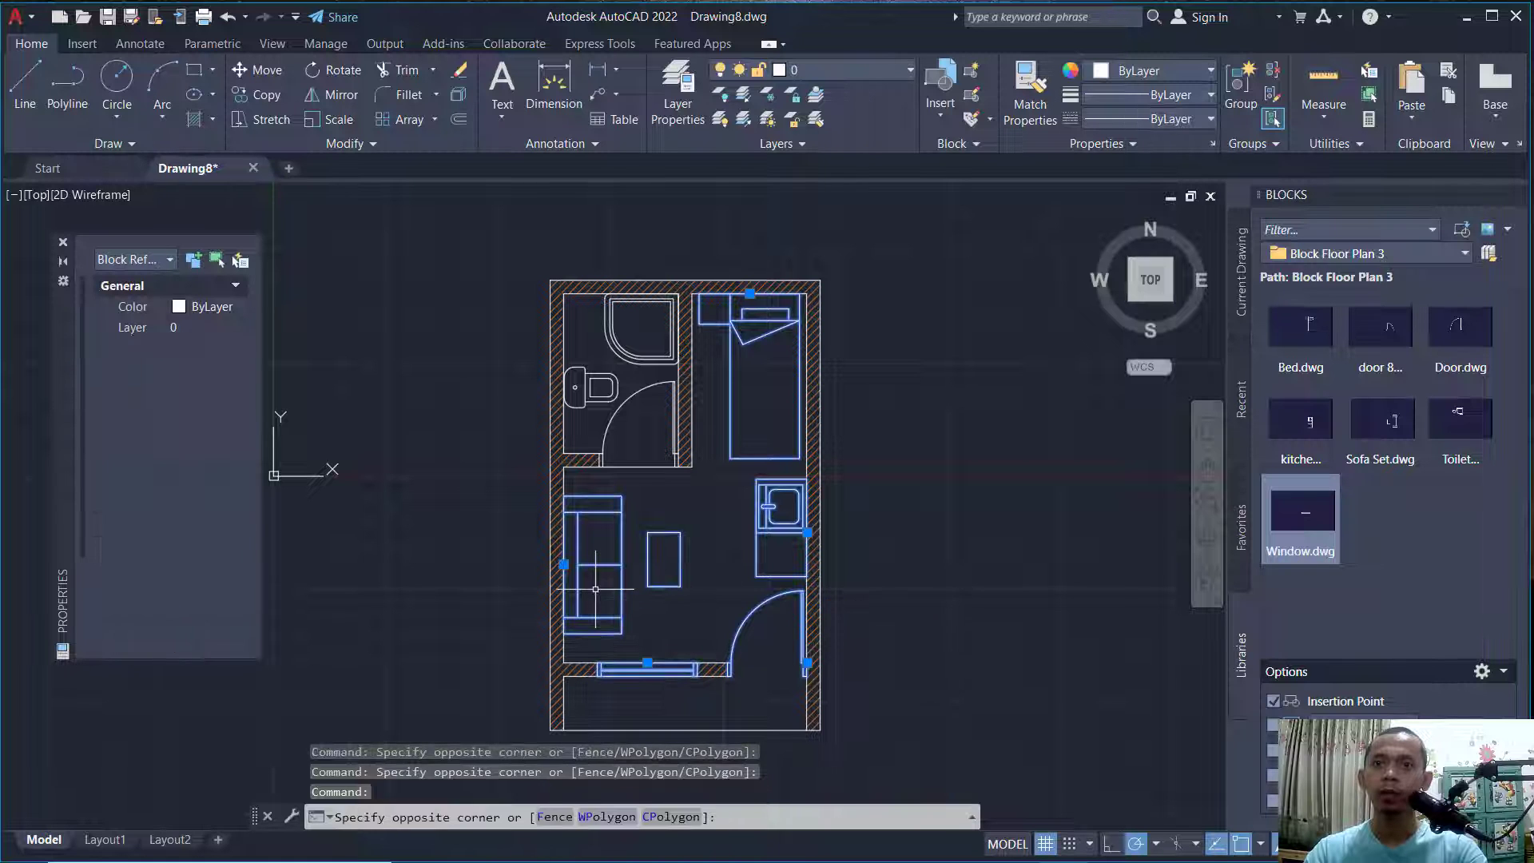
{"action": "left_click", "coordinate": [636, 425]}
{"action": "left_click", "coordinate": [605, 338]}
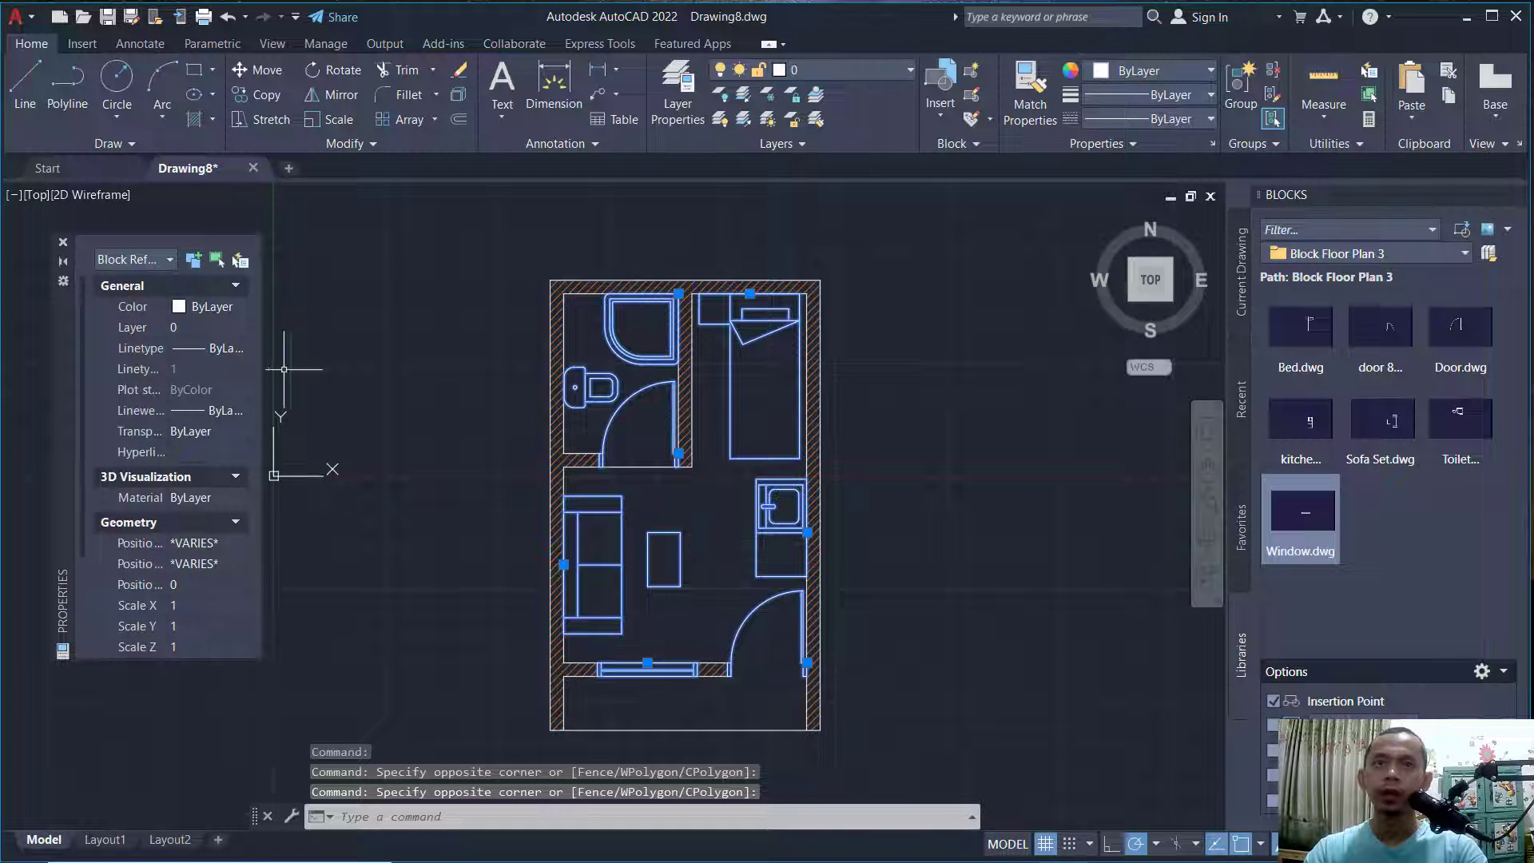
{"action": "left_click", "coordinate": [198, 324]}
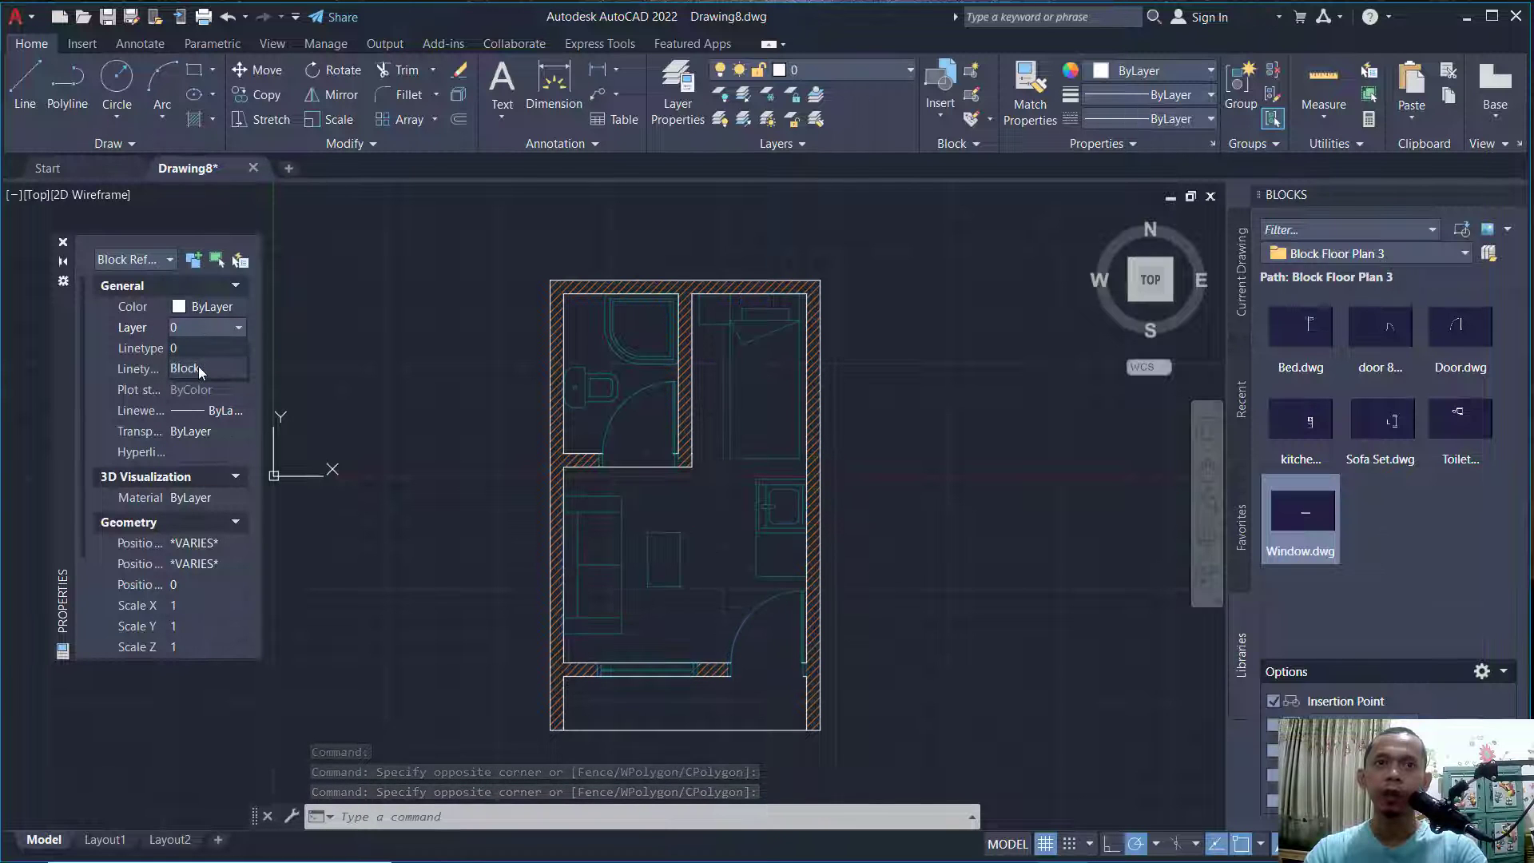
{"action": "left_click", "coordinate": [198, 366]}
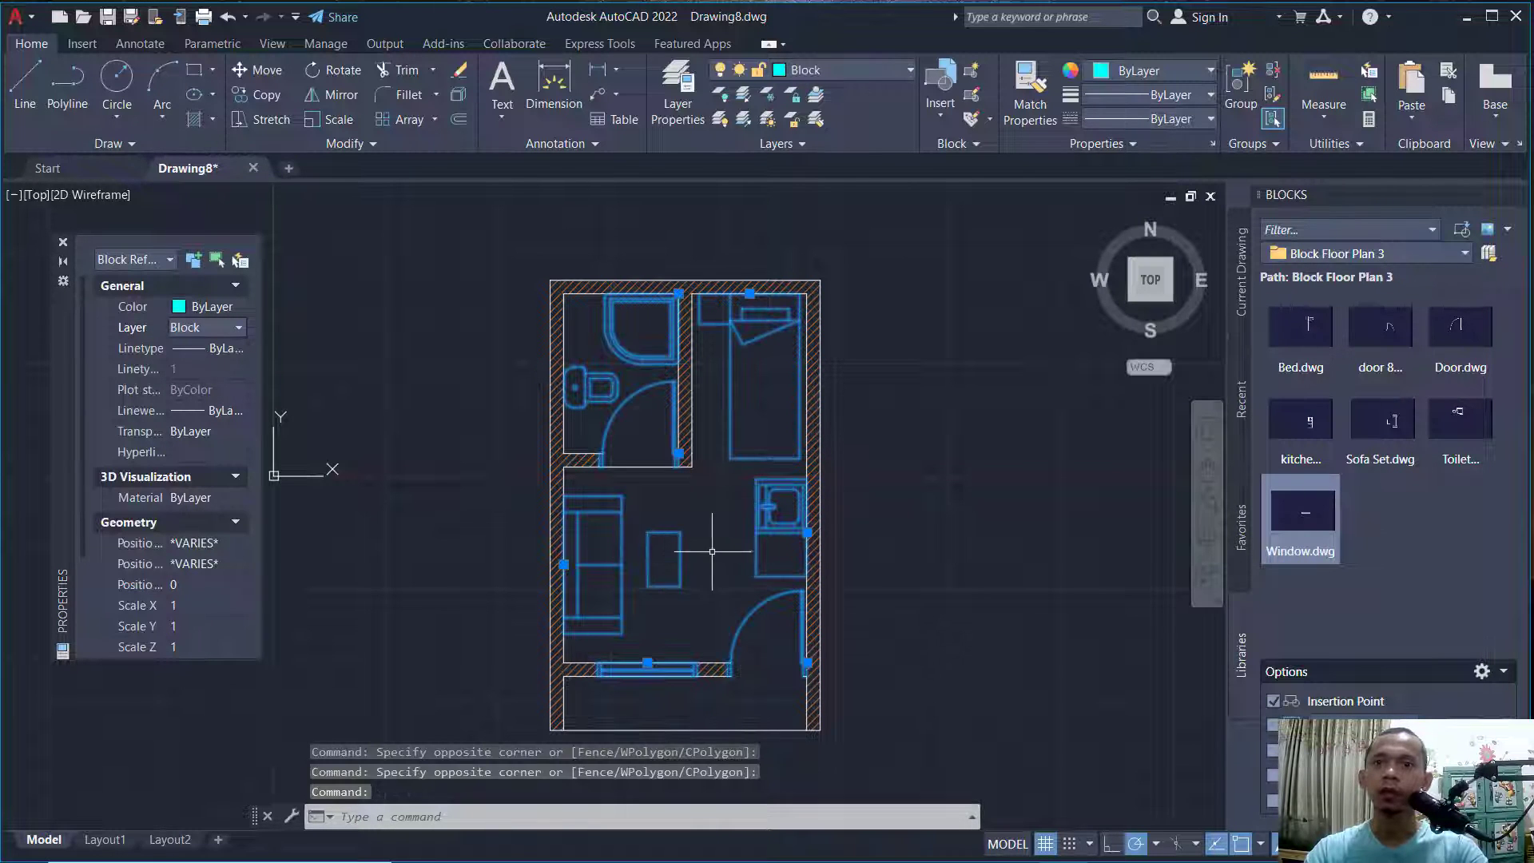
{"action": "key", "text": "Escape"}
Trim the two wall lines crossing the toilet door opening.
{"action": "scroll", "coordinate": [720, 557], "scroll_direction": "up", "scroll_amount": 3}
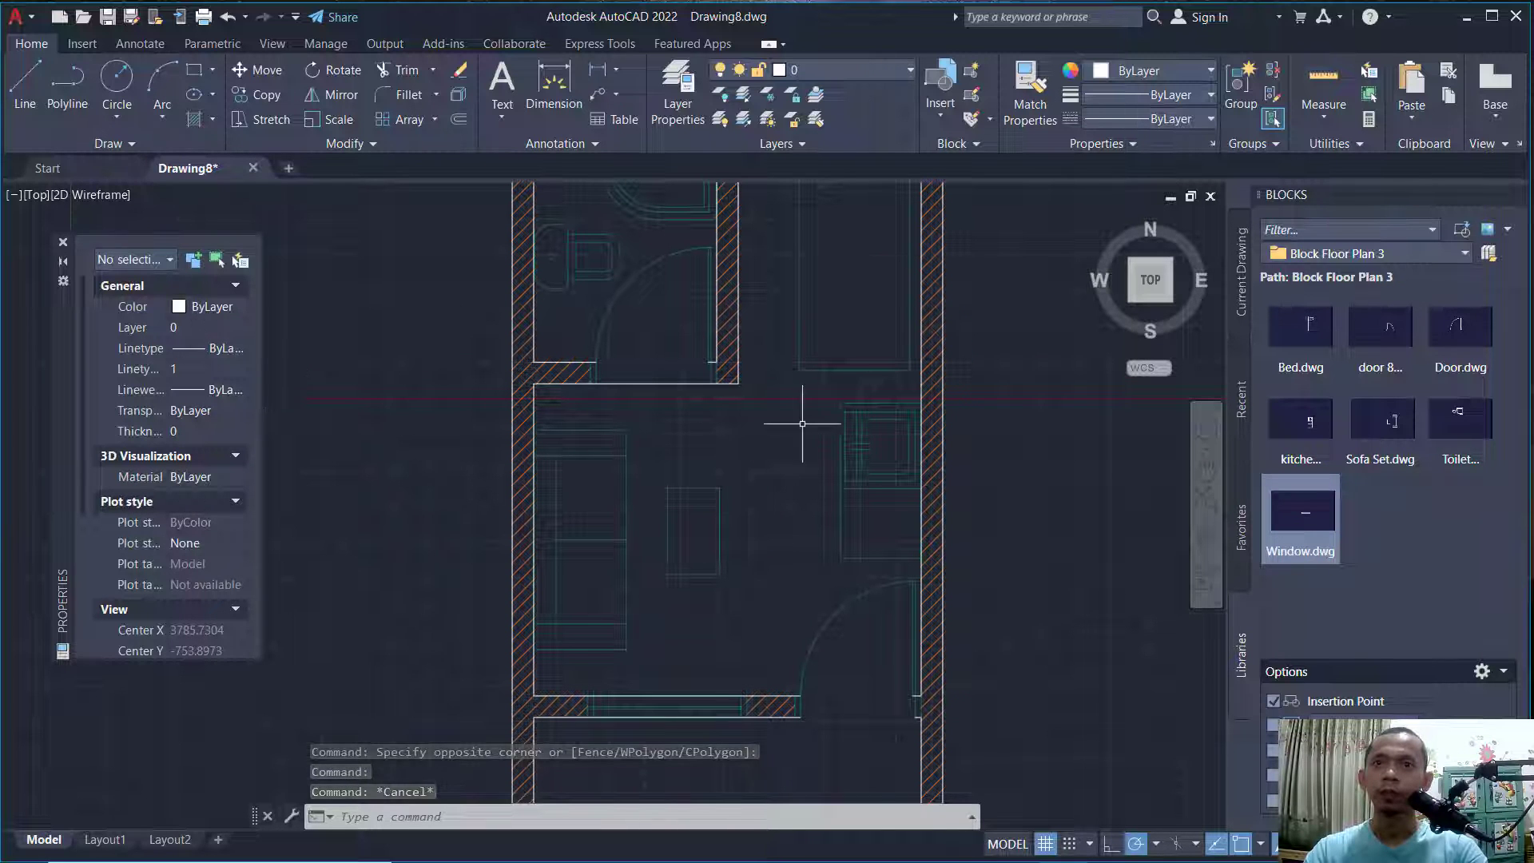
{"action": "middle_click_drag", "start_coordinate": [806, 428], "coordinate": [732, 538]}
{"action": "type", "text": "tr"}
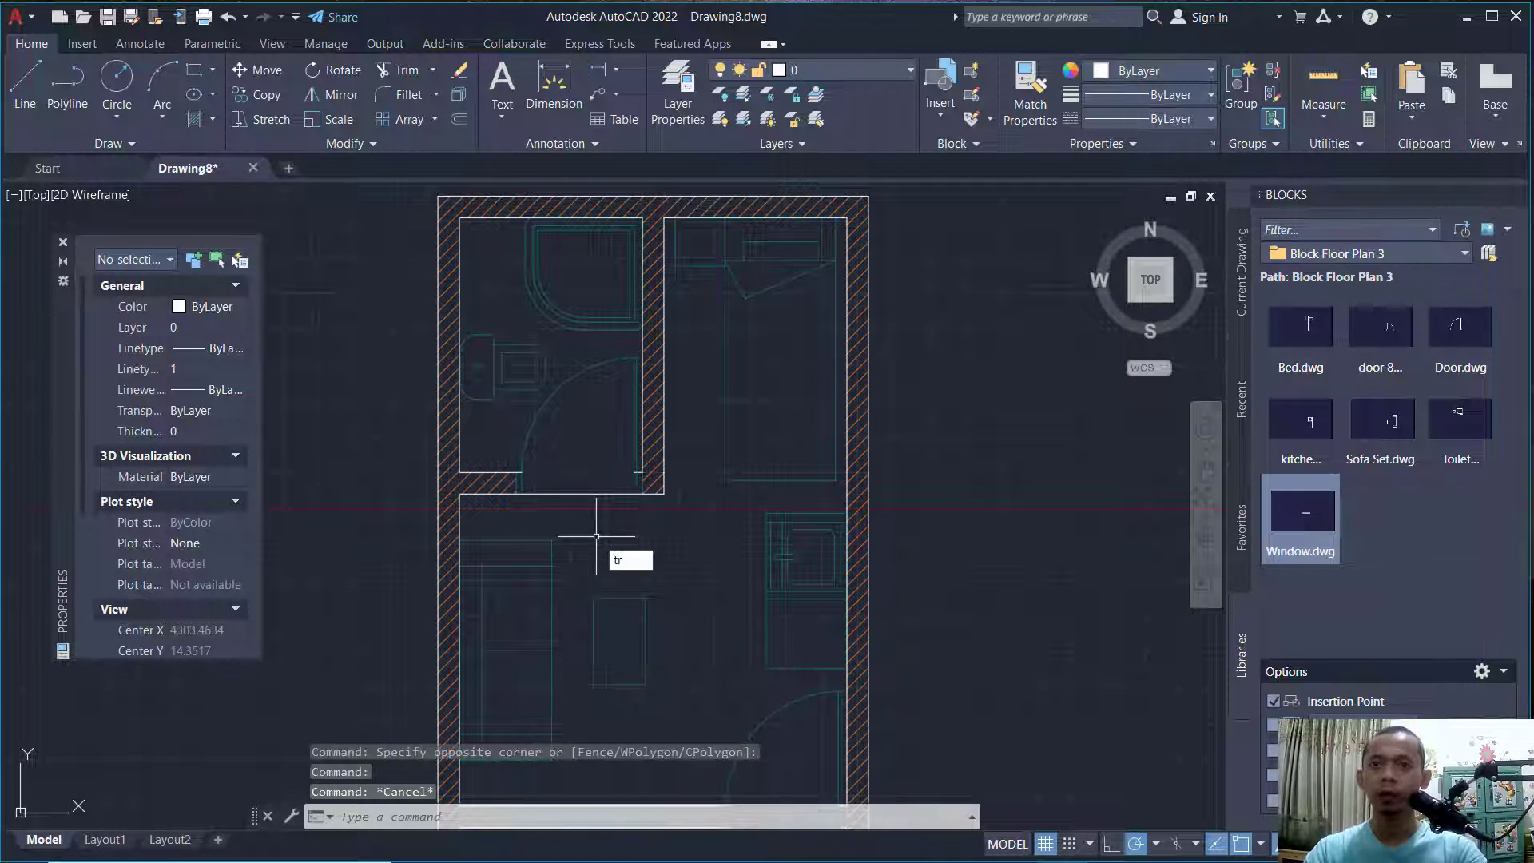
{"action": "key", "text": "Return"}
{"action": "left_click", "coordinate": [570, 441]}
{"action": "left_click_drag", "start_coordinate": [570, 509], "coordinate": [572, 513]}
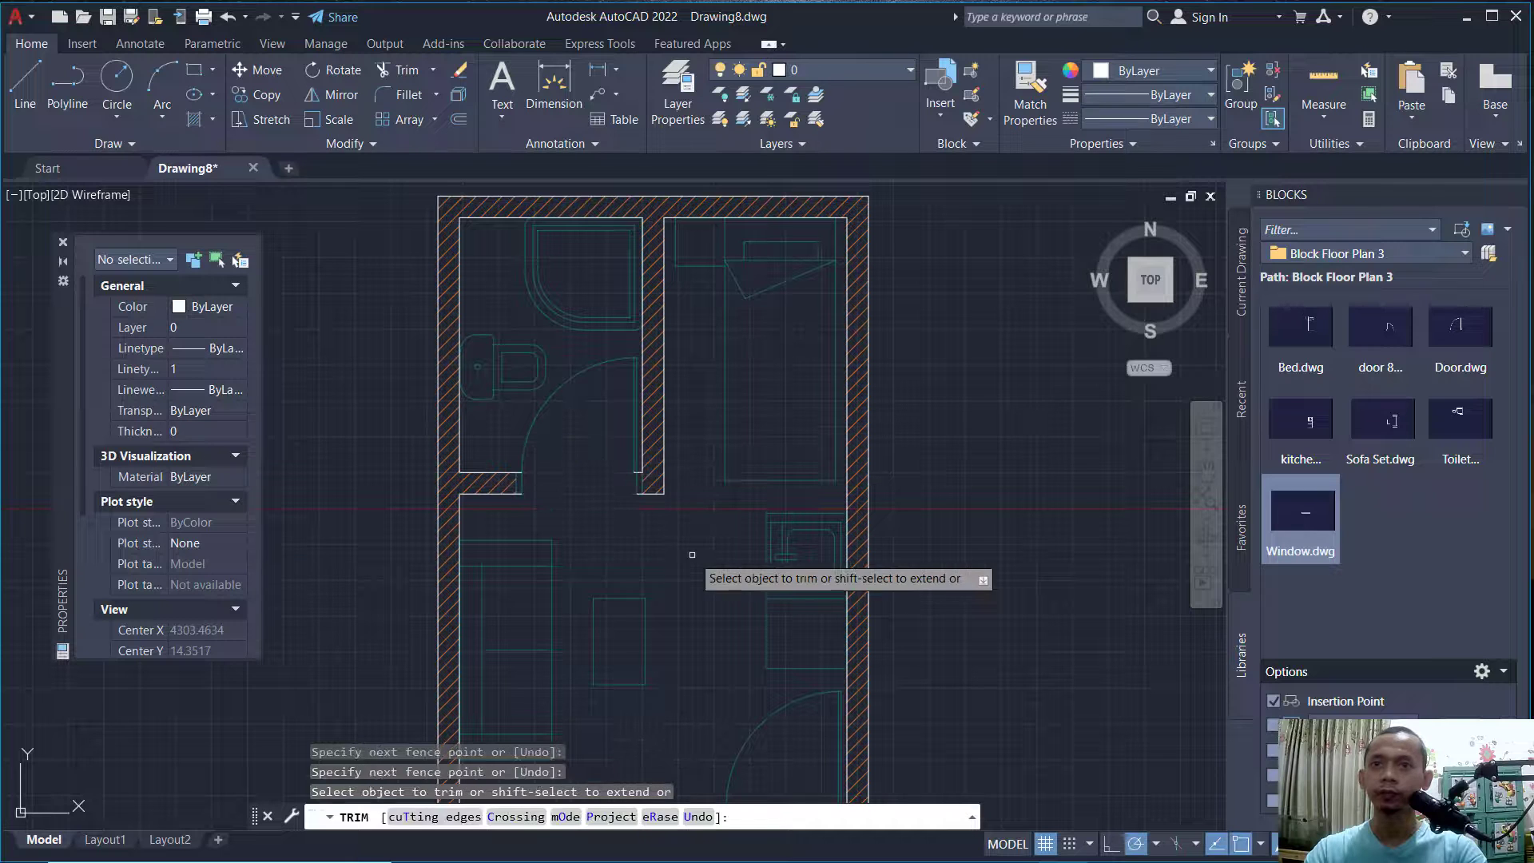
{"action": "key", "text": "Return"}
{"action": "scroll", "coordinate": [686, 539], "scroll_direction": "down", "scroll_amount": 2}
{"action": "middle_click_drag", "start_coordinate": [715, 572], "coordinate": [696, 503]}
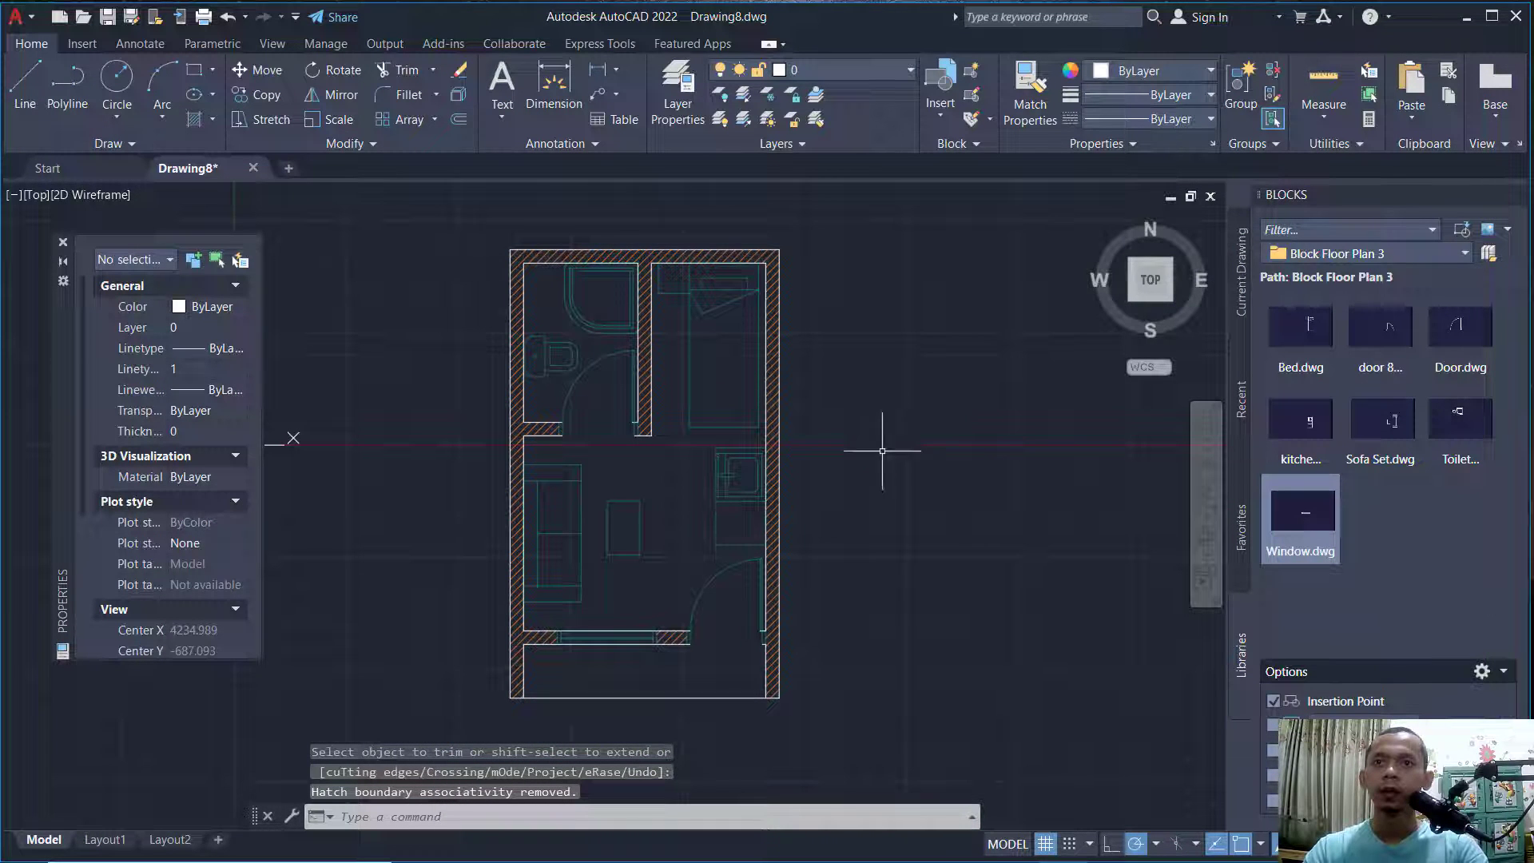
Add the multiline text TOILET in the empty area left of the floor plan.
{"action": "mouse_move", "coordinate": [843, 483]}
{"action": "middle_mouse_down"}
{"action": "mouse_move", "coordinate": [928, 489]}
{"action": "mouse_move", "coordinate": [944, 514]}
{"action": "mouse_move", "coordinate": [925, 520]}
{"action": "middle_mouse_up"}
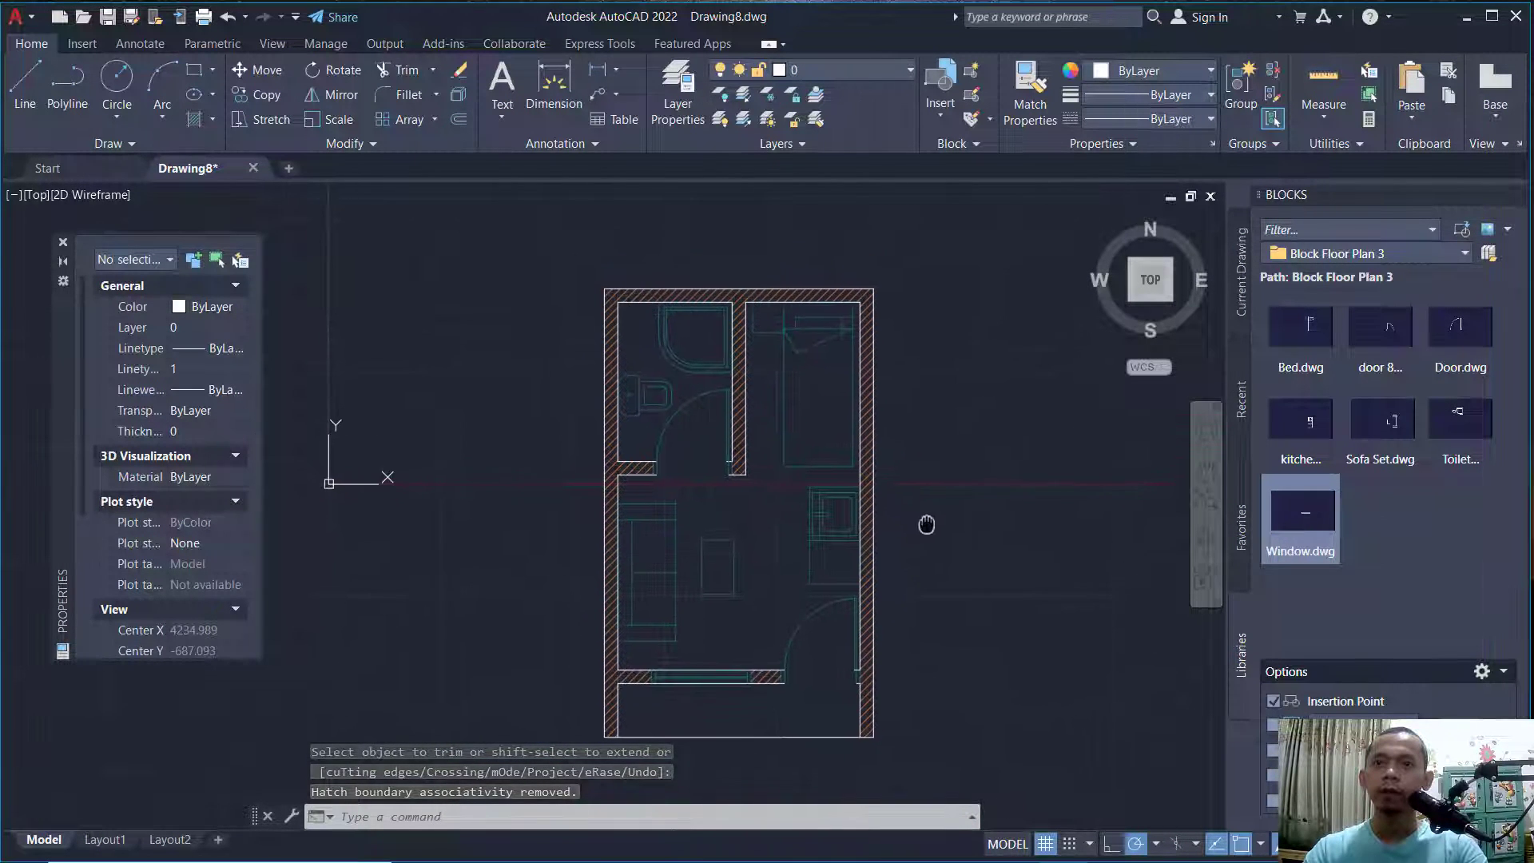
{"action": "type", "text": "m"}
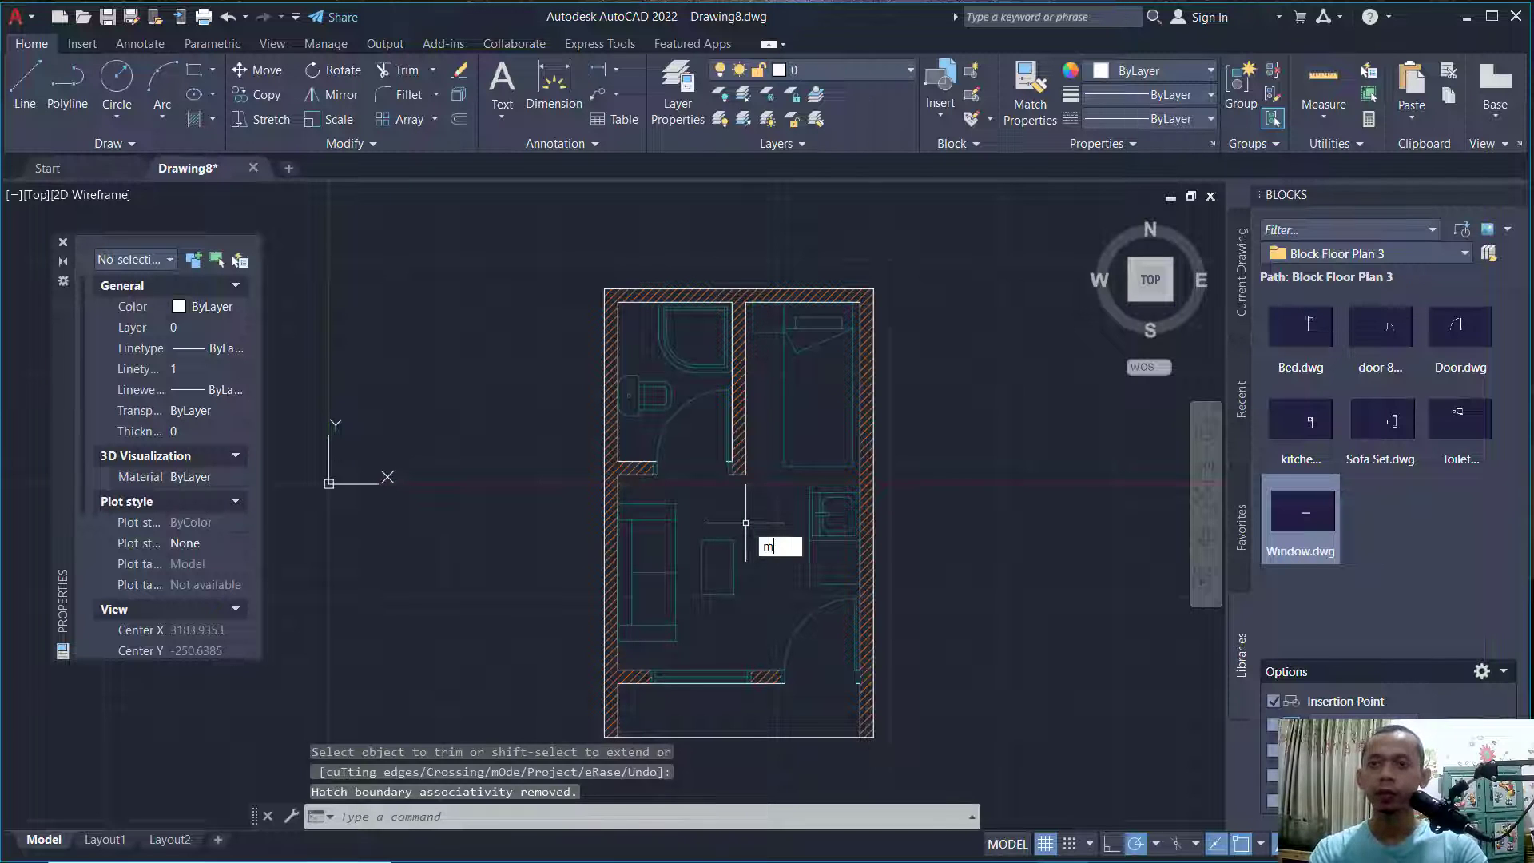
{"action": "key", "text": "BackSpace"}
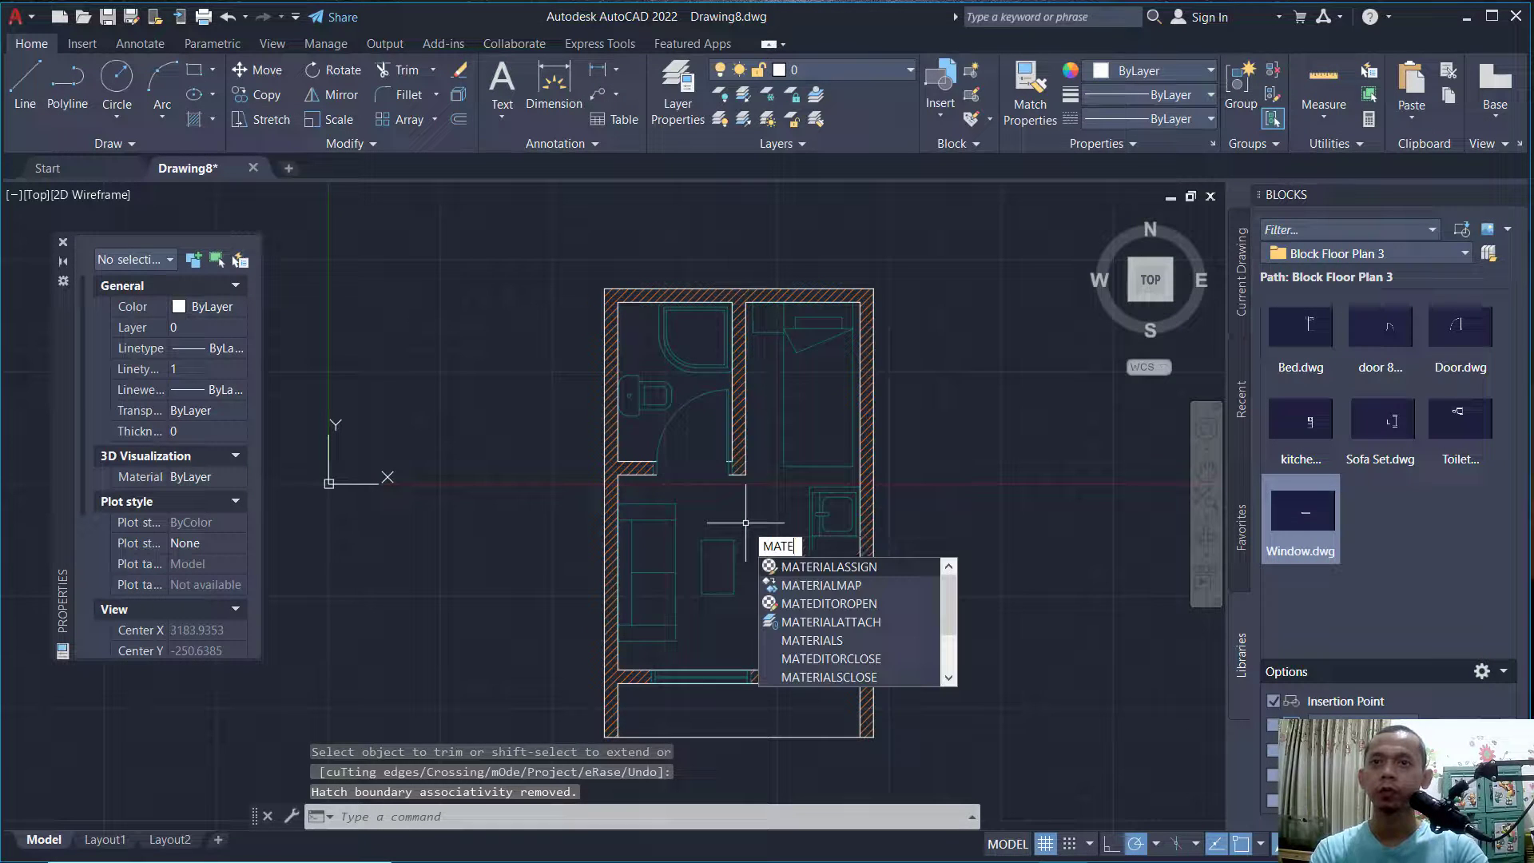
{"action": "type", "text": "TEXT"}
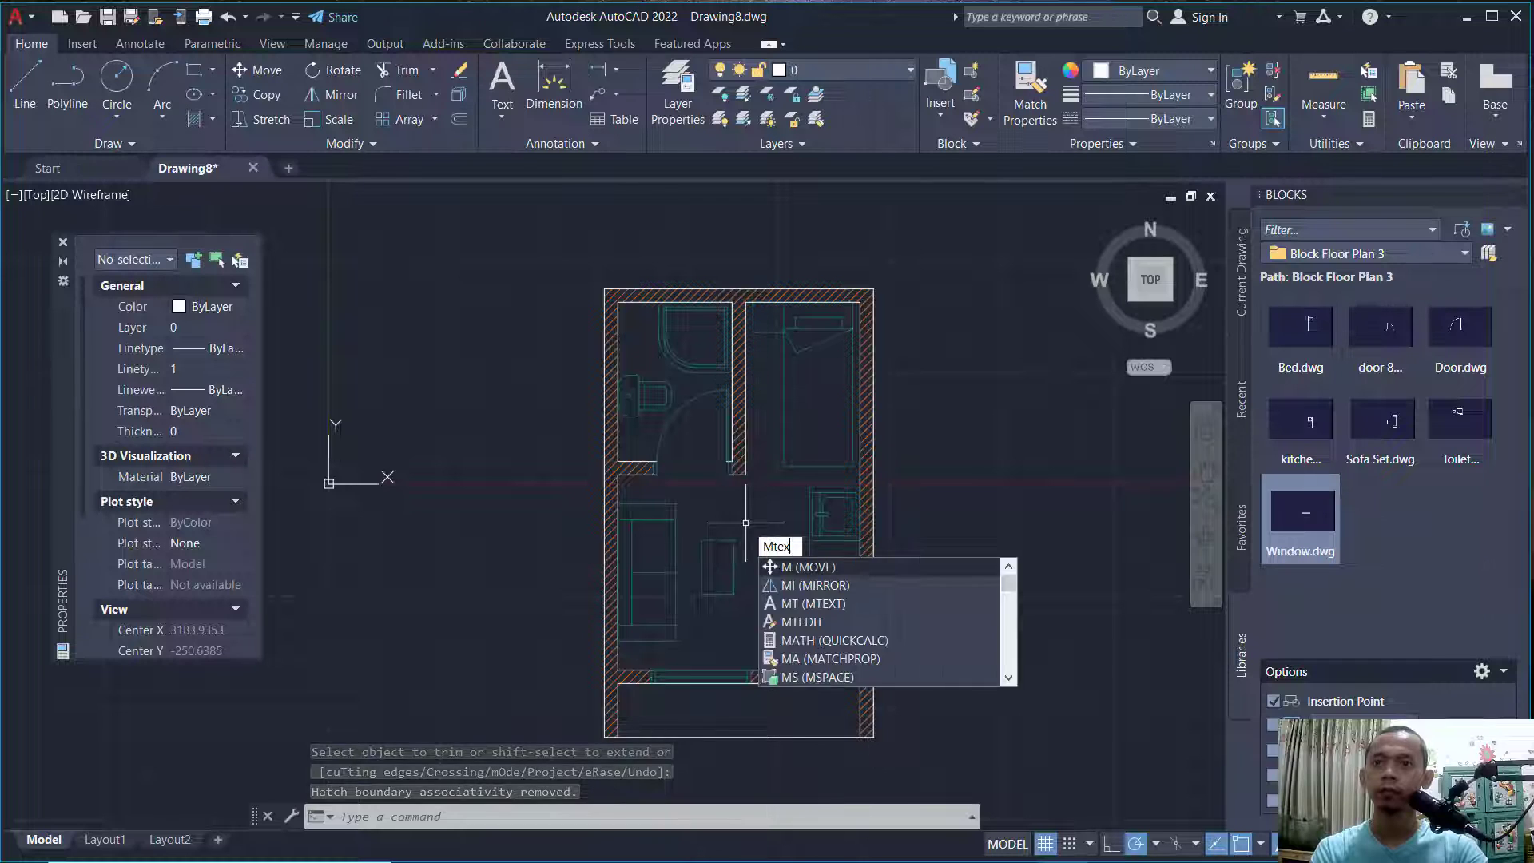
{"action": "key", "text": "Return"}
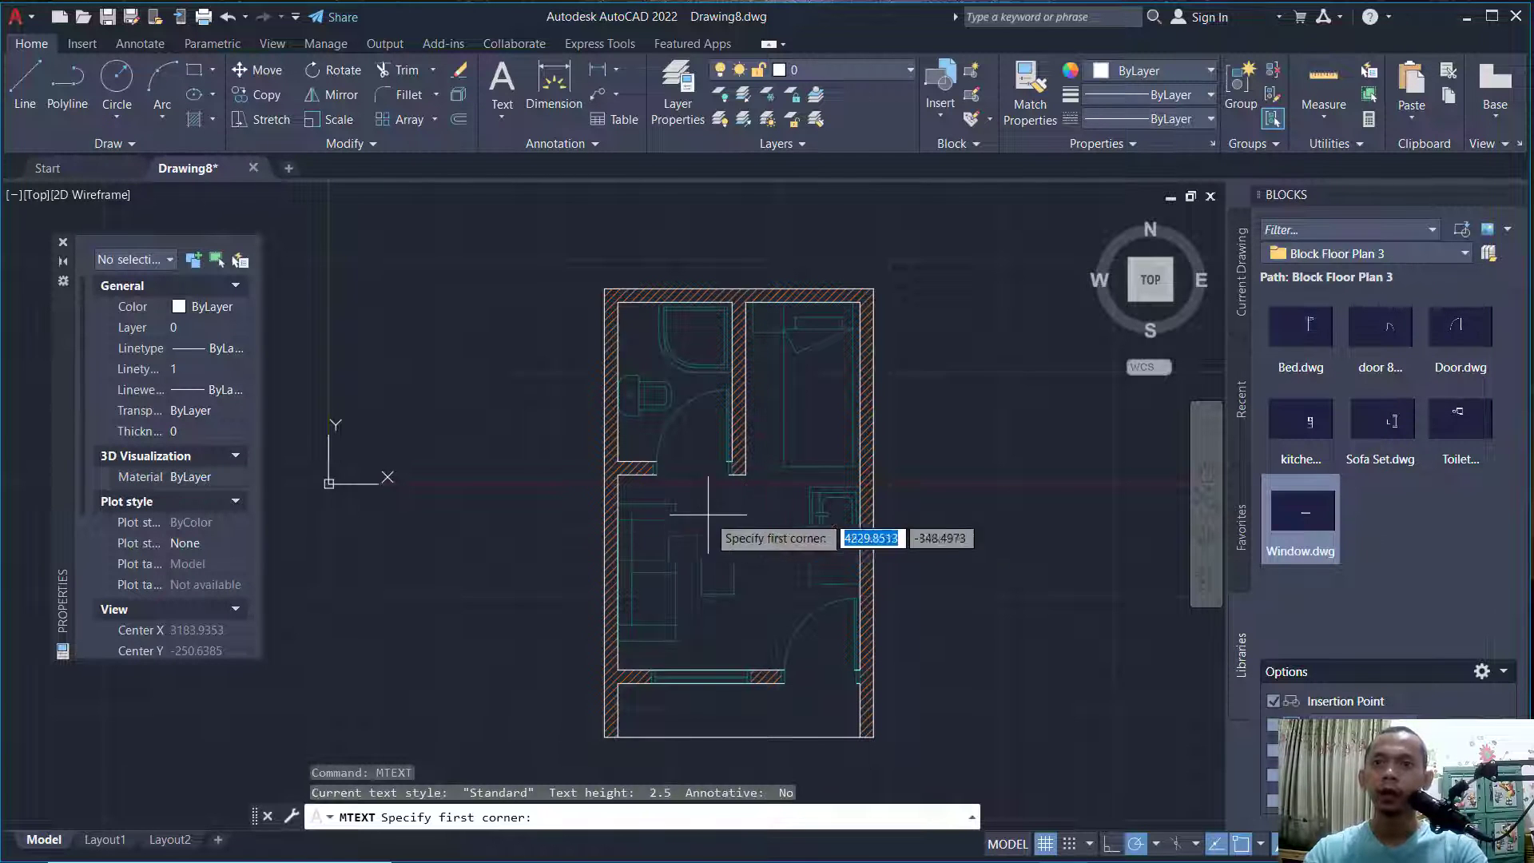
{"action": "left_click", "coordinate": [415, 383]}
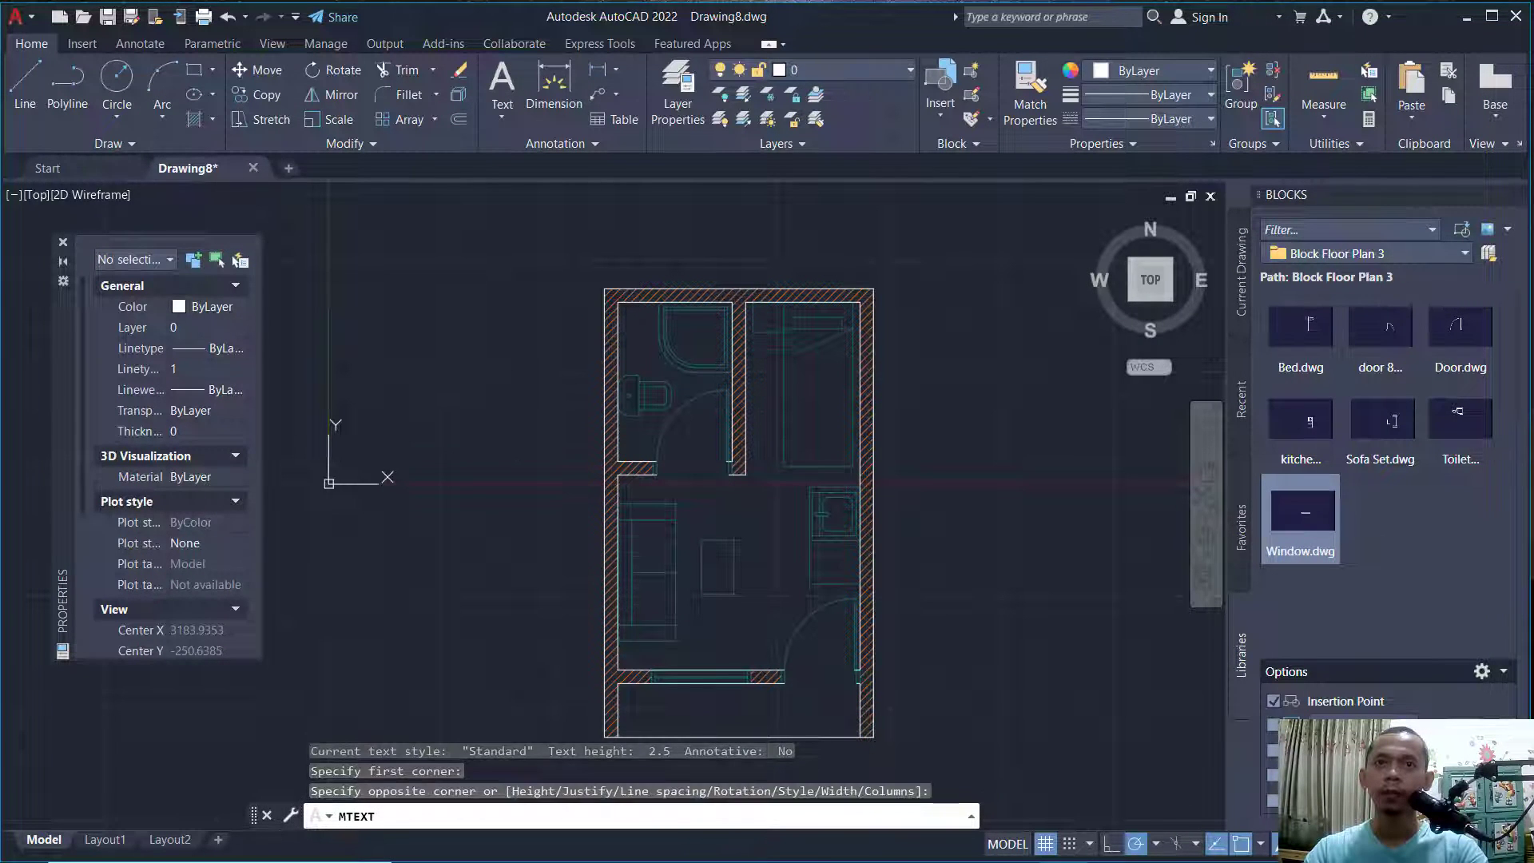
{"action": "left_click", "coordinate": [463, 473]}
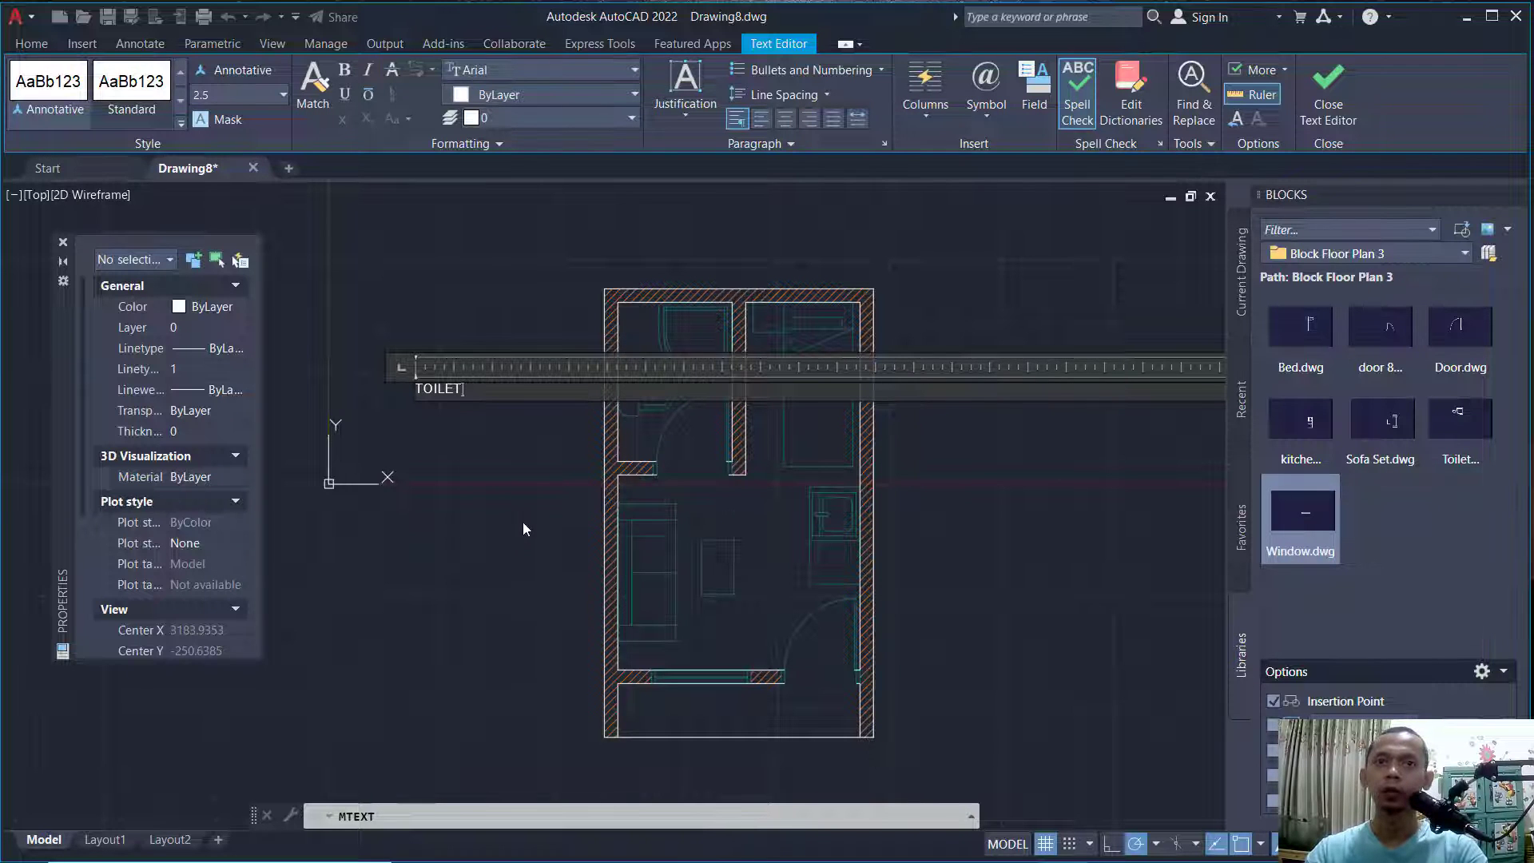
{"action": "left_click", "coordinate": [485, 583]}
Try a text height of 150 on the TOILET label and settle on 100.
{"action": "left_click", "coordinate": [454, 328]}
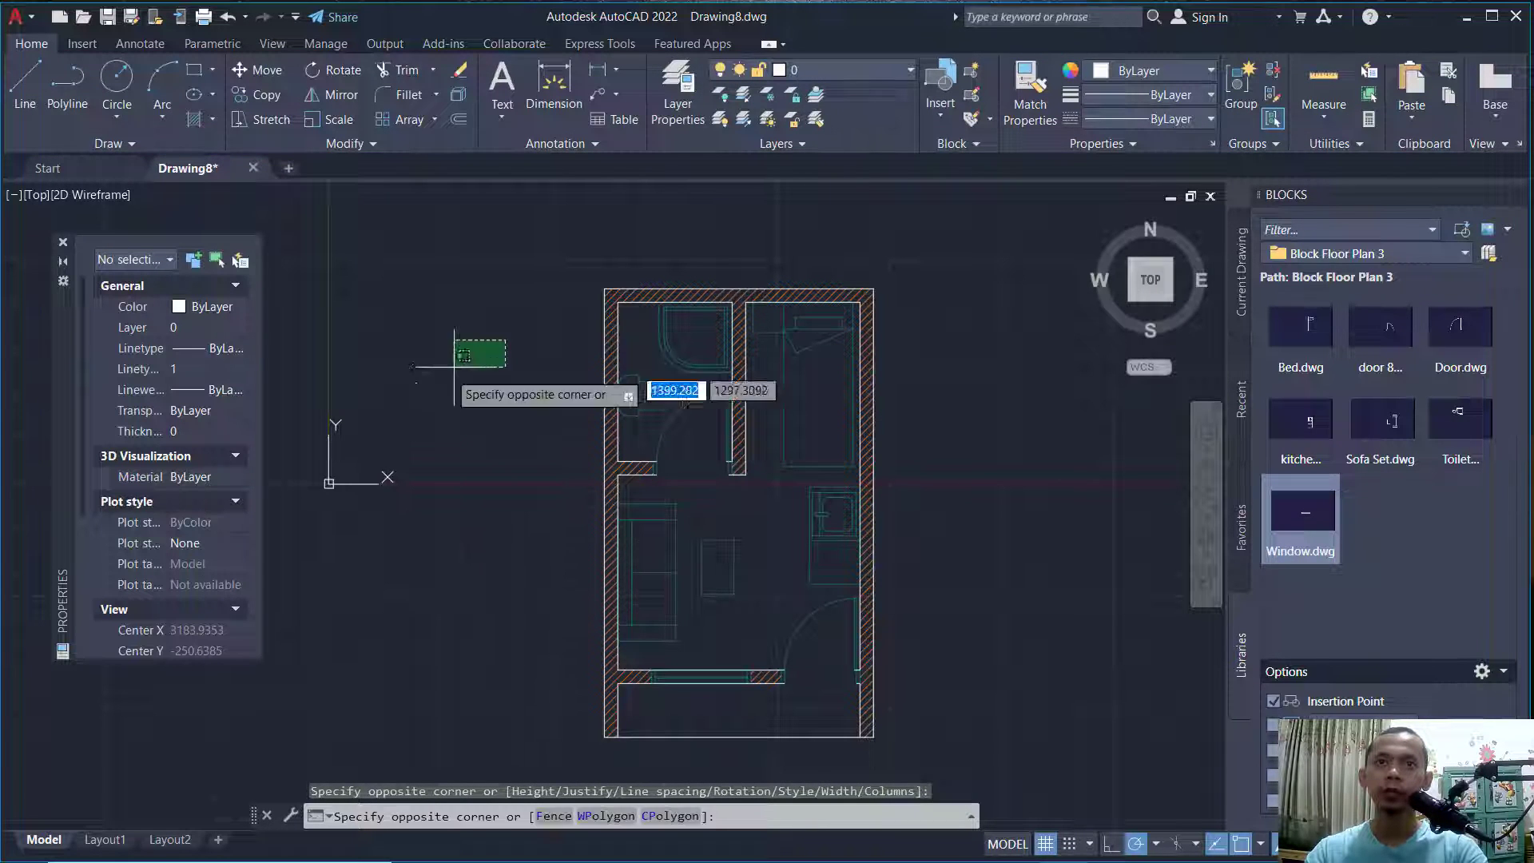
{"action": "left_click", "coordinate": [371, 442]}
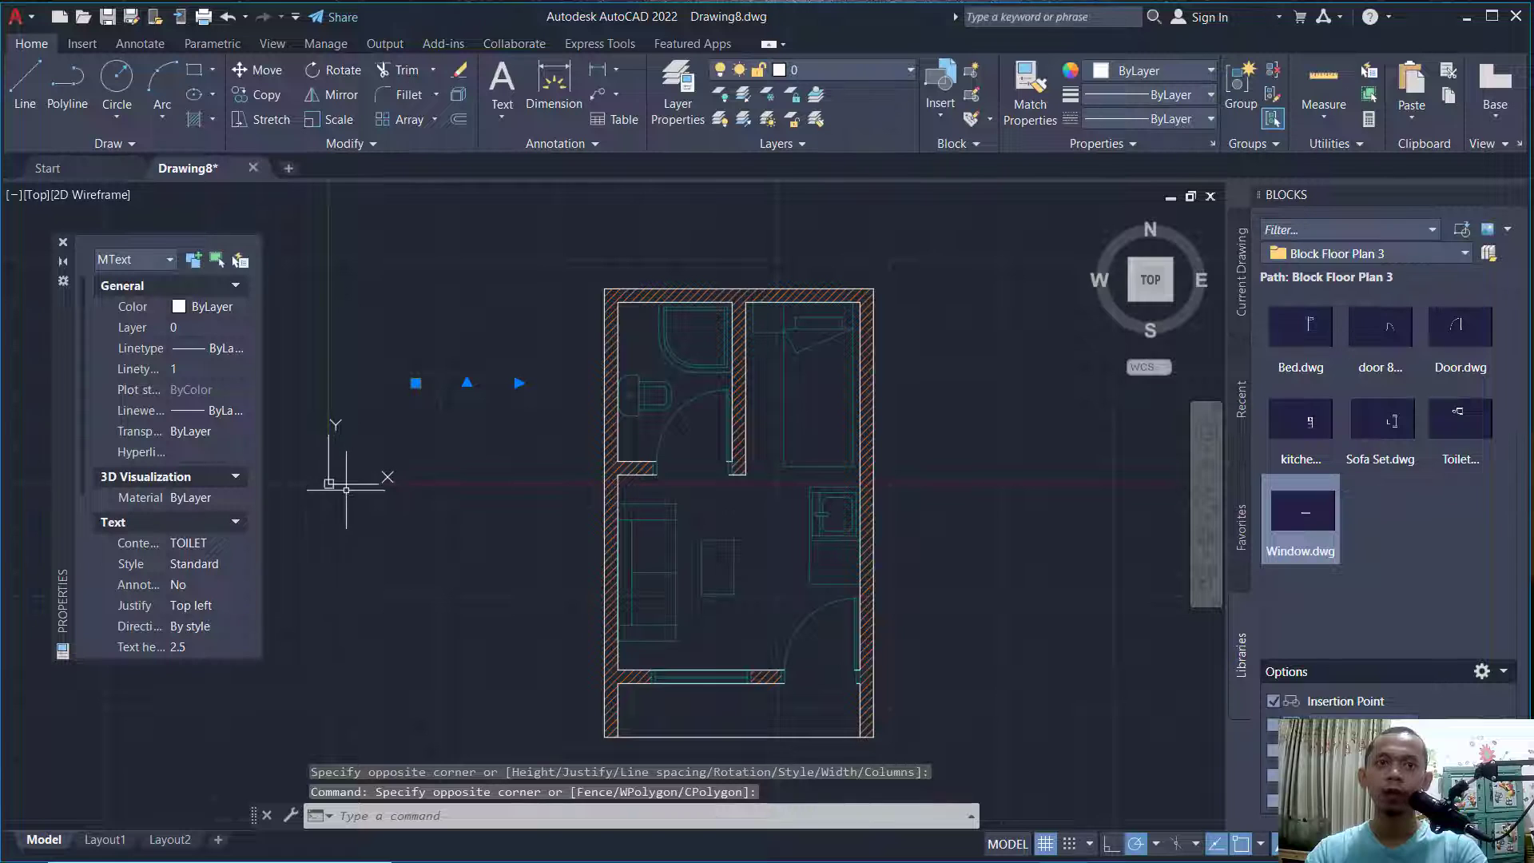
{"action": "scroll", "coordinate": [196, 633], "scroll_direction": "down", "scroll_amount": 1}
{"action": "left_click", "coordinate": [210, 626]}
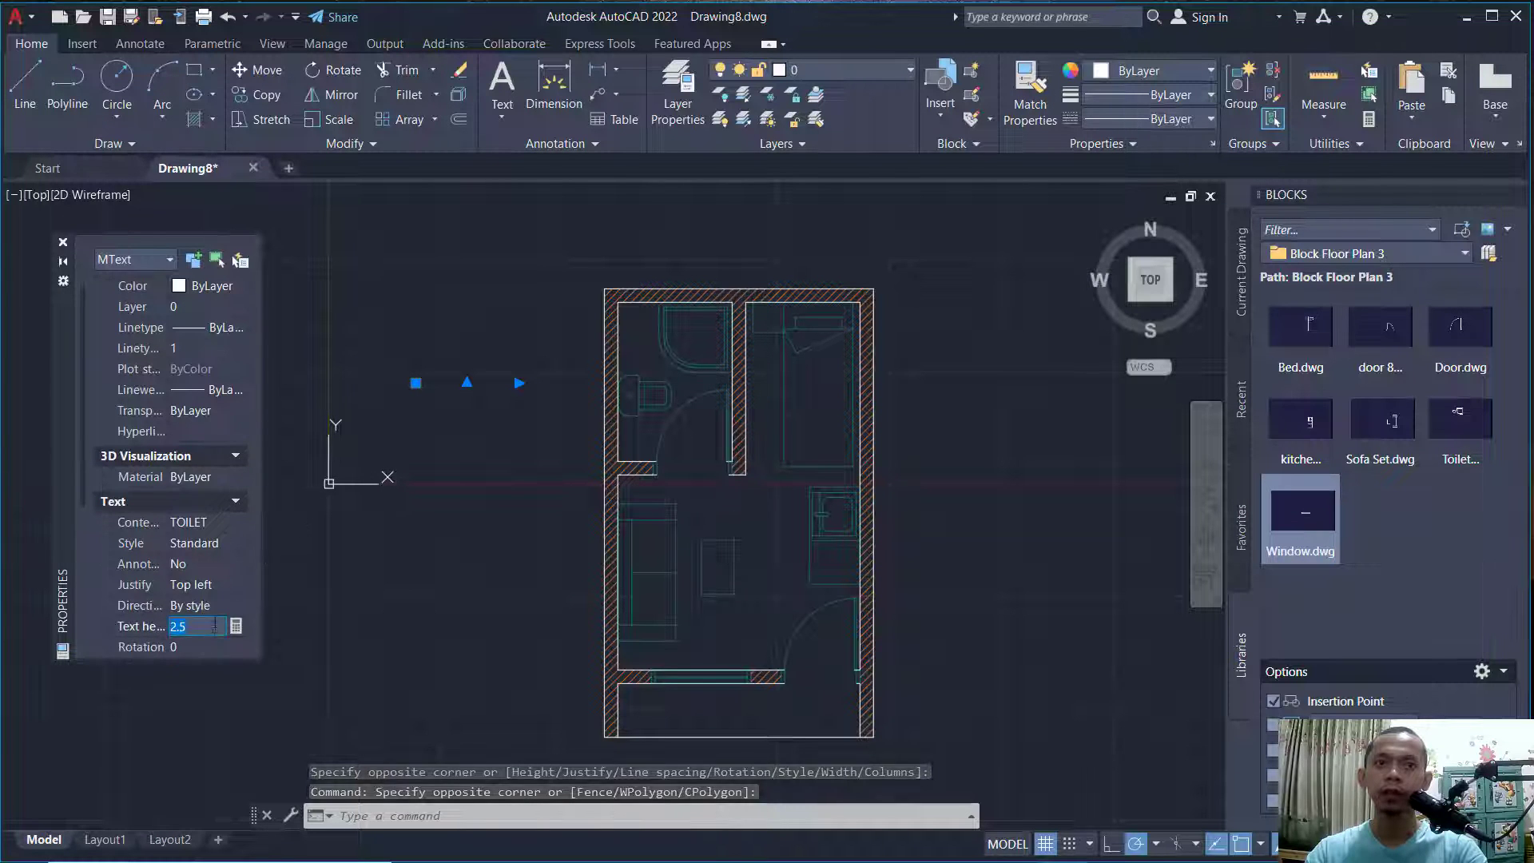
{"action": "type", "text": "150"}
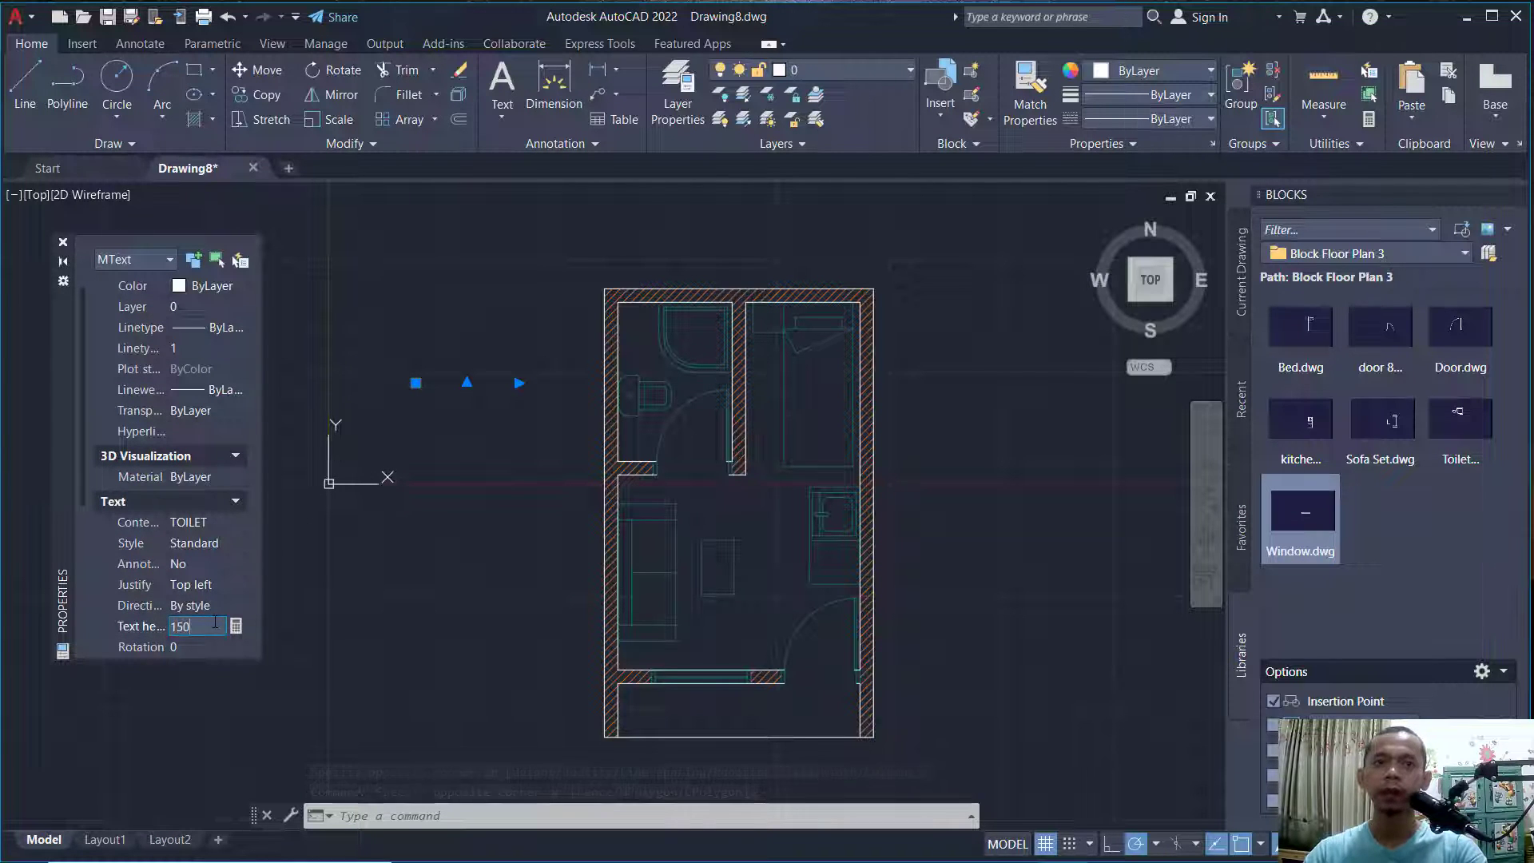
{"action": "key", "text": "Return"}
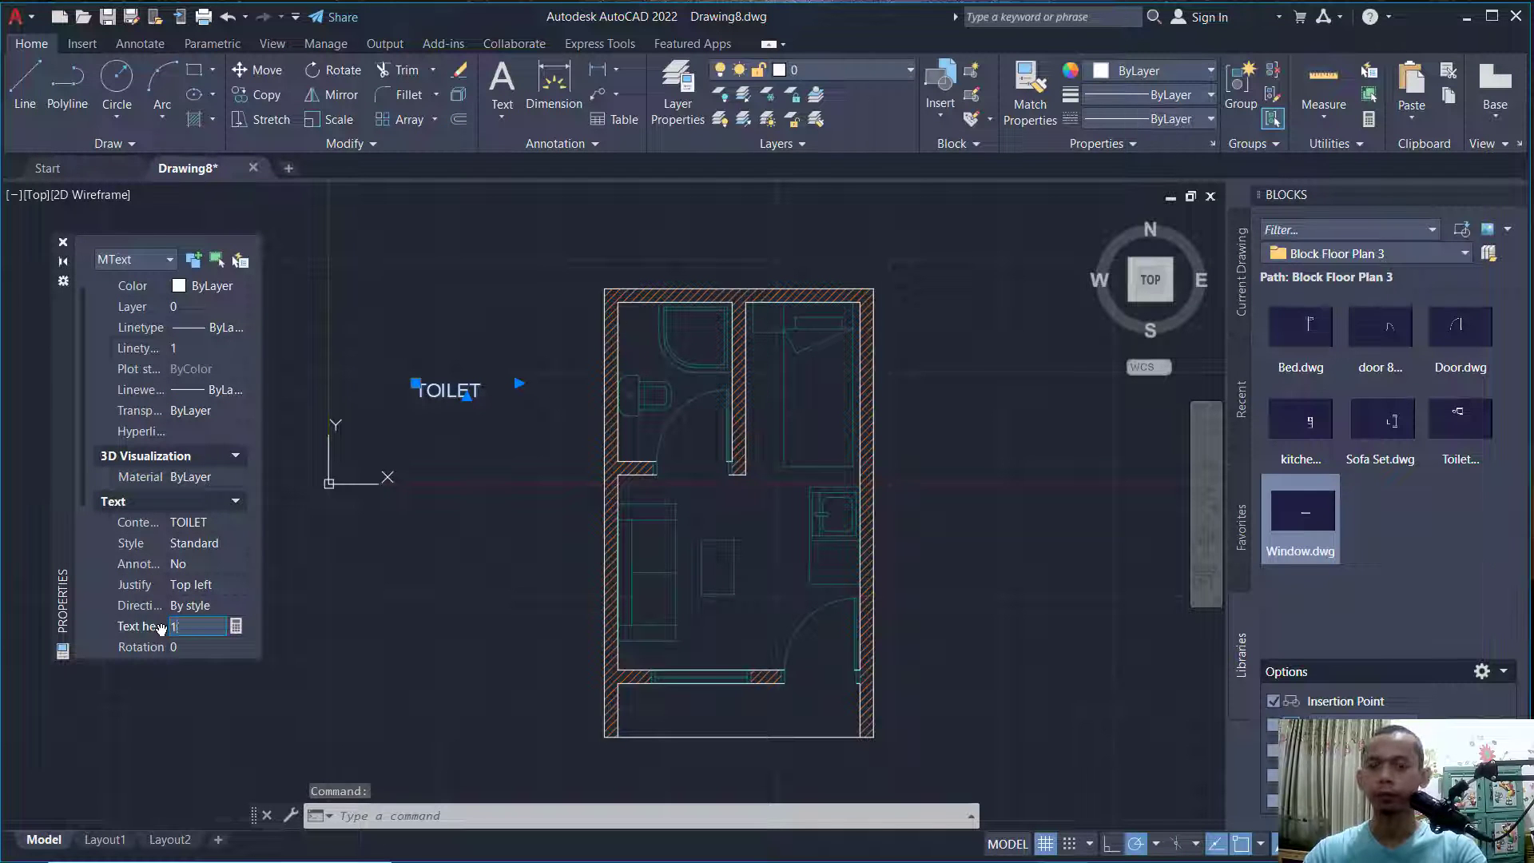
{"action": "key", "text": "Return"}
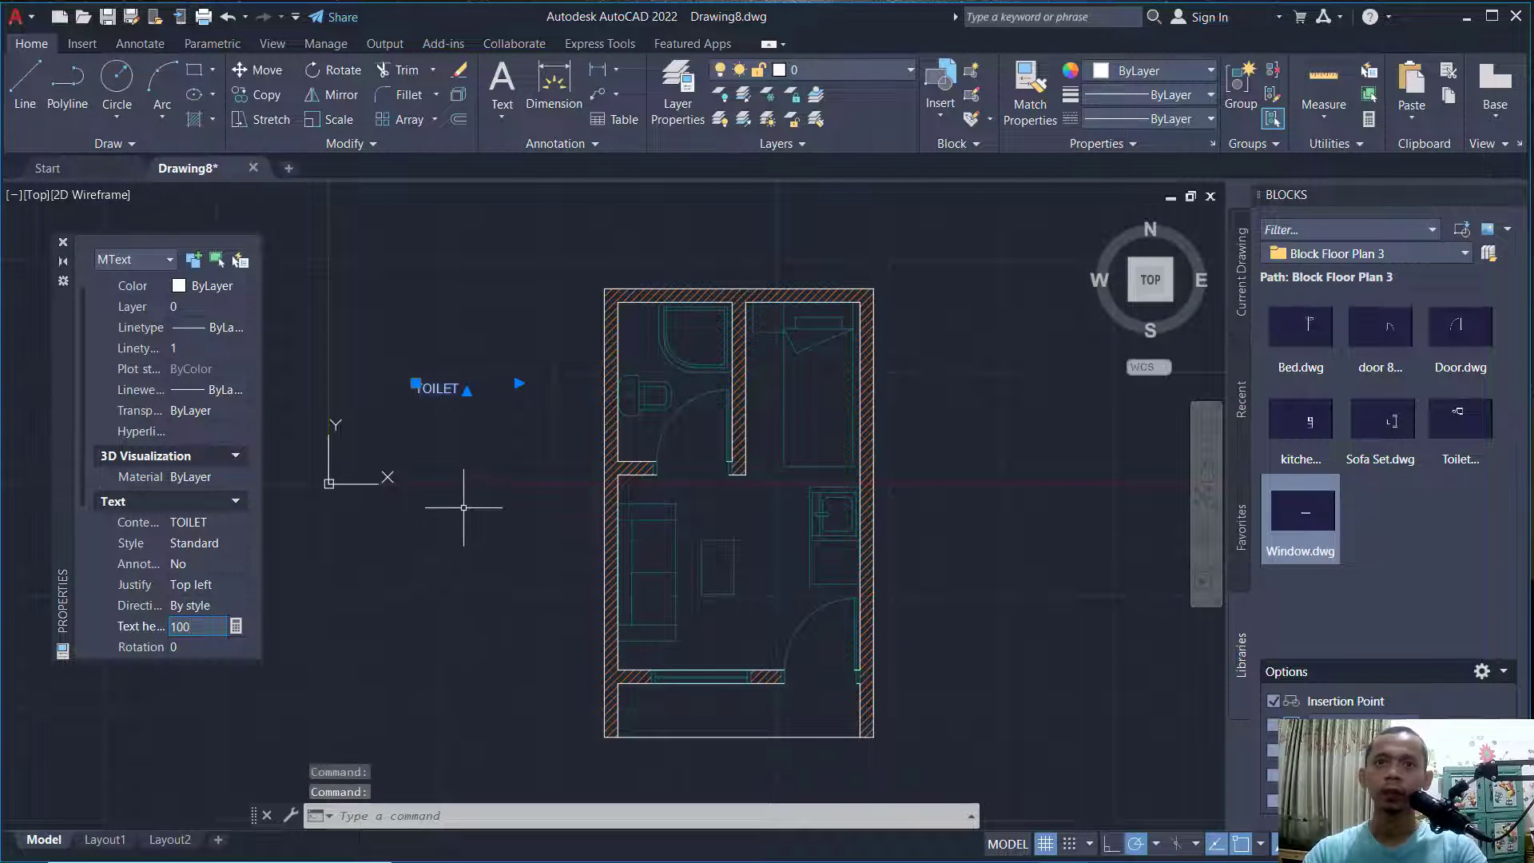
{"action": "key", "text": "Escape"}
Copy the TOILET label into the toilet room, between the toilet and the right-hand wall.
{"action": "type", "text": "C"}
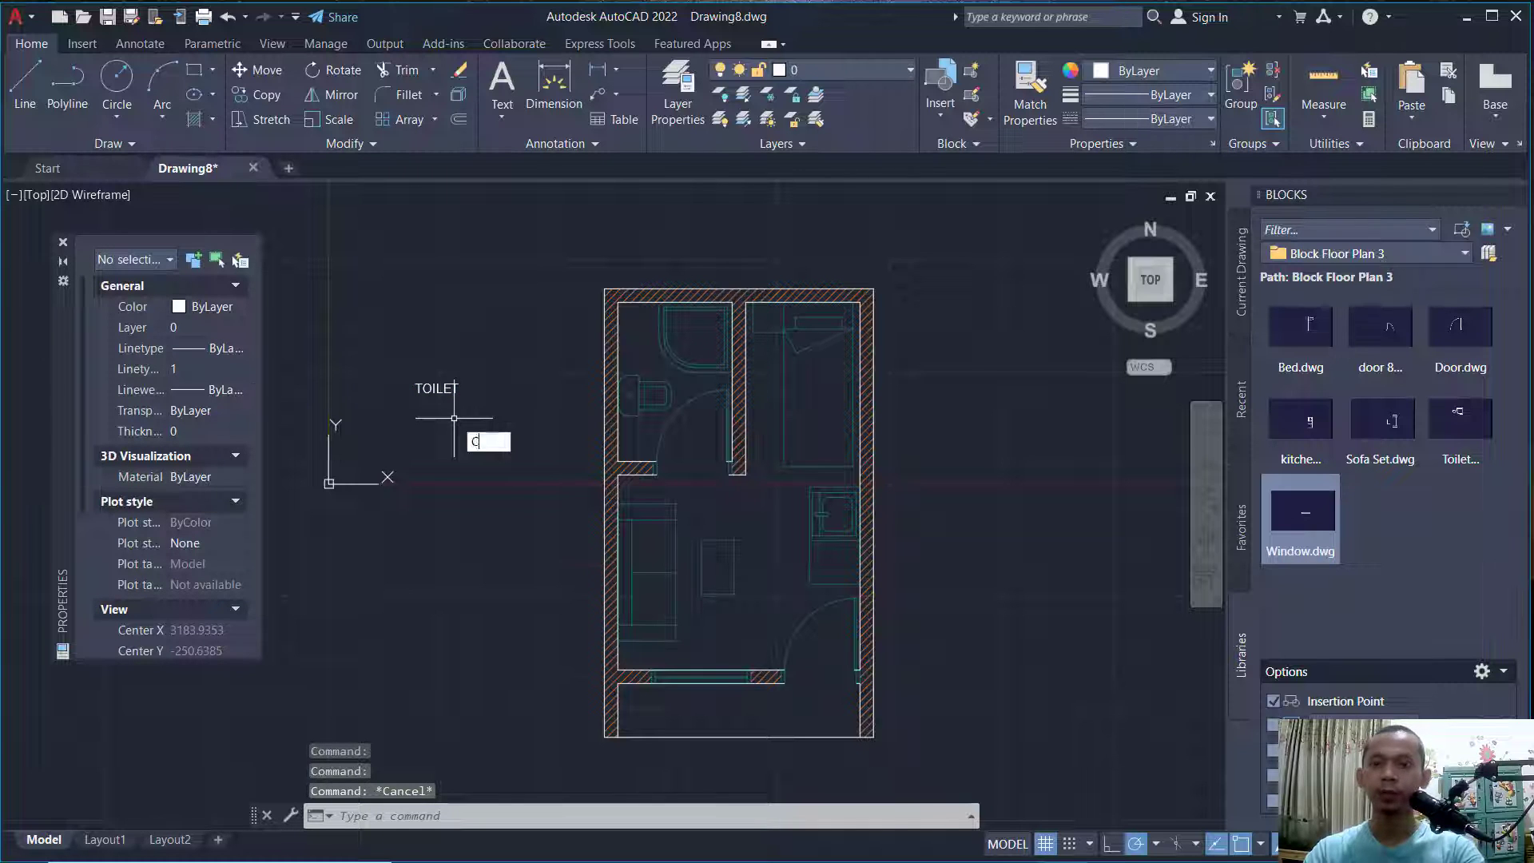
{"action": "type", "text": "OP"}
{"action": "key", "text": "Return"}
{"action": "left_click", "coordinate": [465, 342]}
{"action": "left_click", "coordinate": [398, 438]}
{"action": "key", "text": "Return"}
{"action": "scroll", "coordinate": [424, 421], "scroll_direction": "up", "scroll_amount": 6}
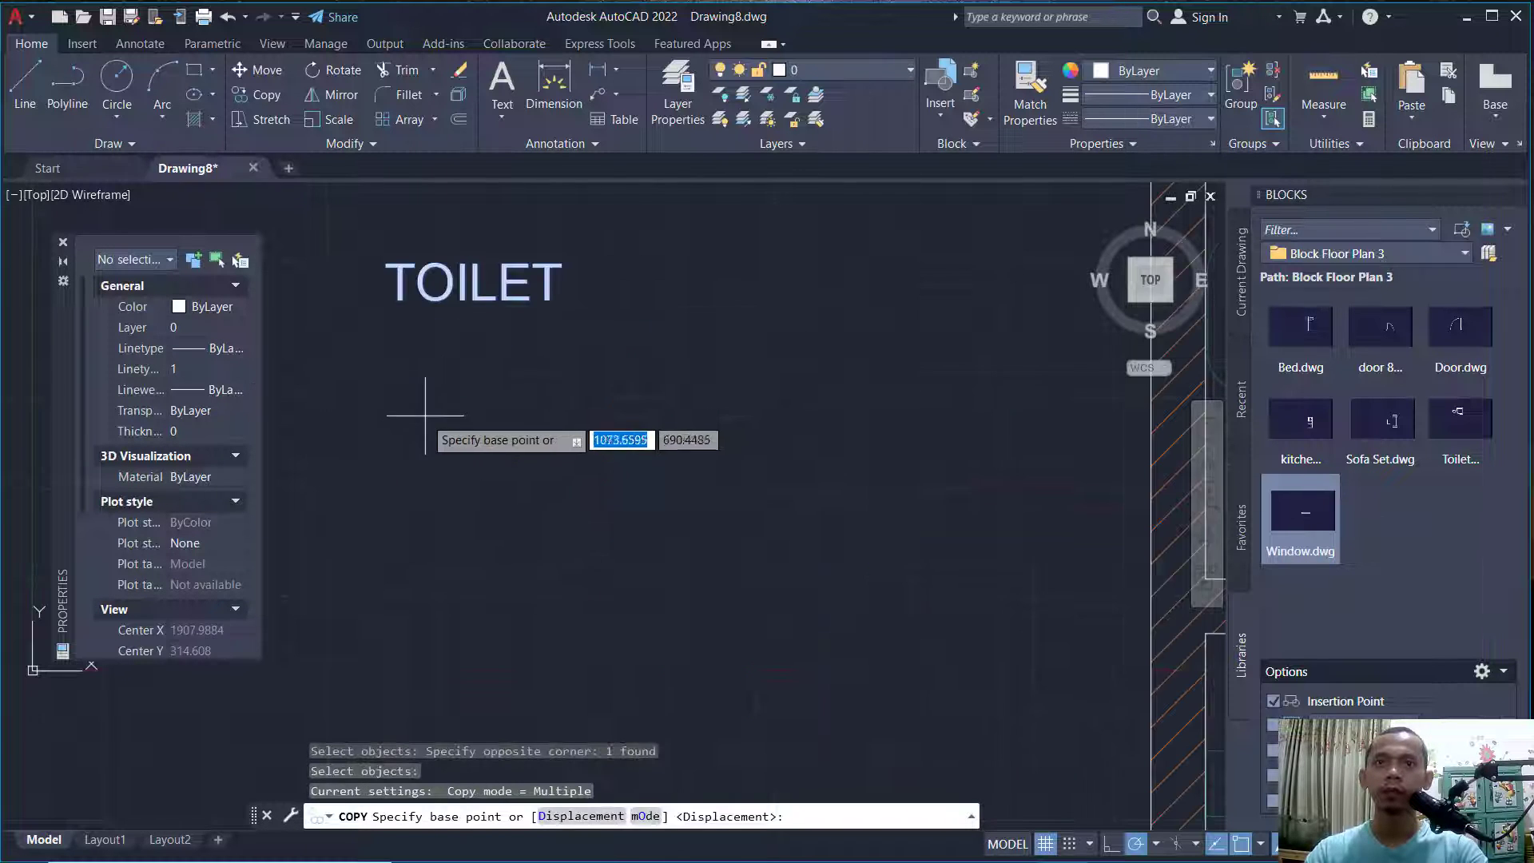
{"action": "left_click", "coordinate": [463, 323]}
{"action": "scroll", "coordinate": [590, 449], "scroll_direction": "down", "scroll_amount": 3}
{"action": "scroll", "coordinate": [548, 446], "scroll_direction": "up", "scroll_amount": 3}
{"action": "scroll", "coordinate": [548, 453], "scroll_direction": "up", "scroll_amount": 1}
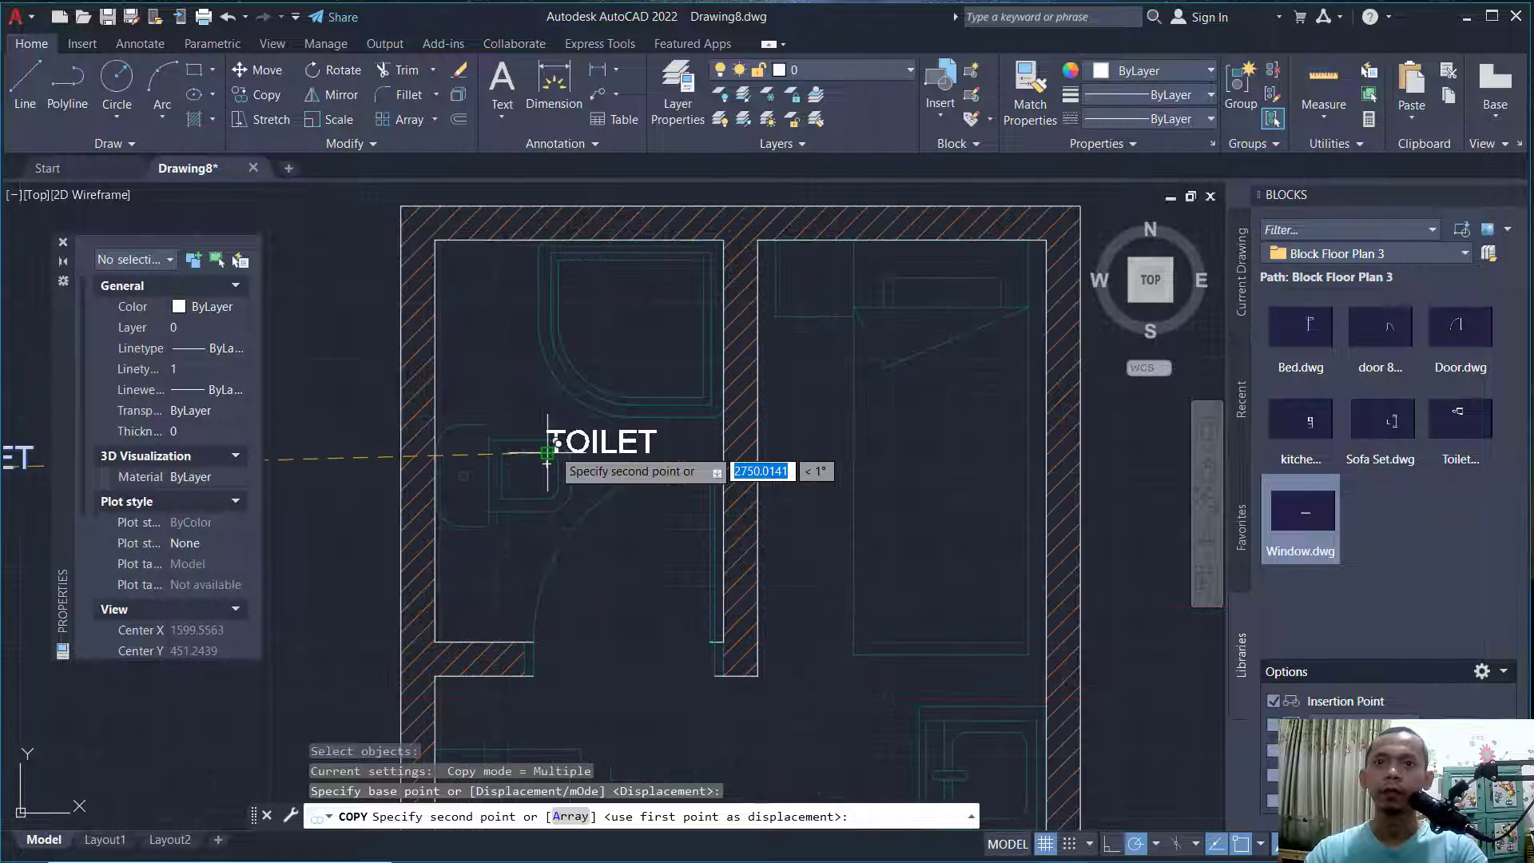
{"action": "left_click", "coordinate": [547, 453]}
Place two more copies of the label, over the bed and over the living room table, and finish copying.
{"action": "left_click", "coordinate": [855, 468]}
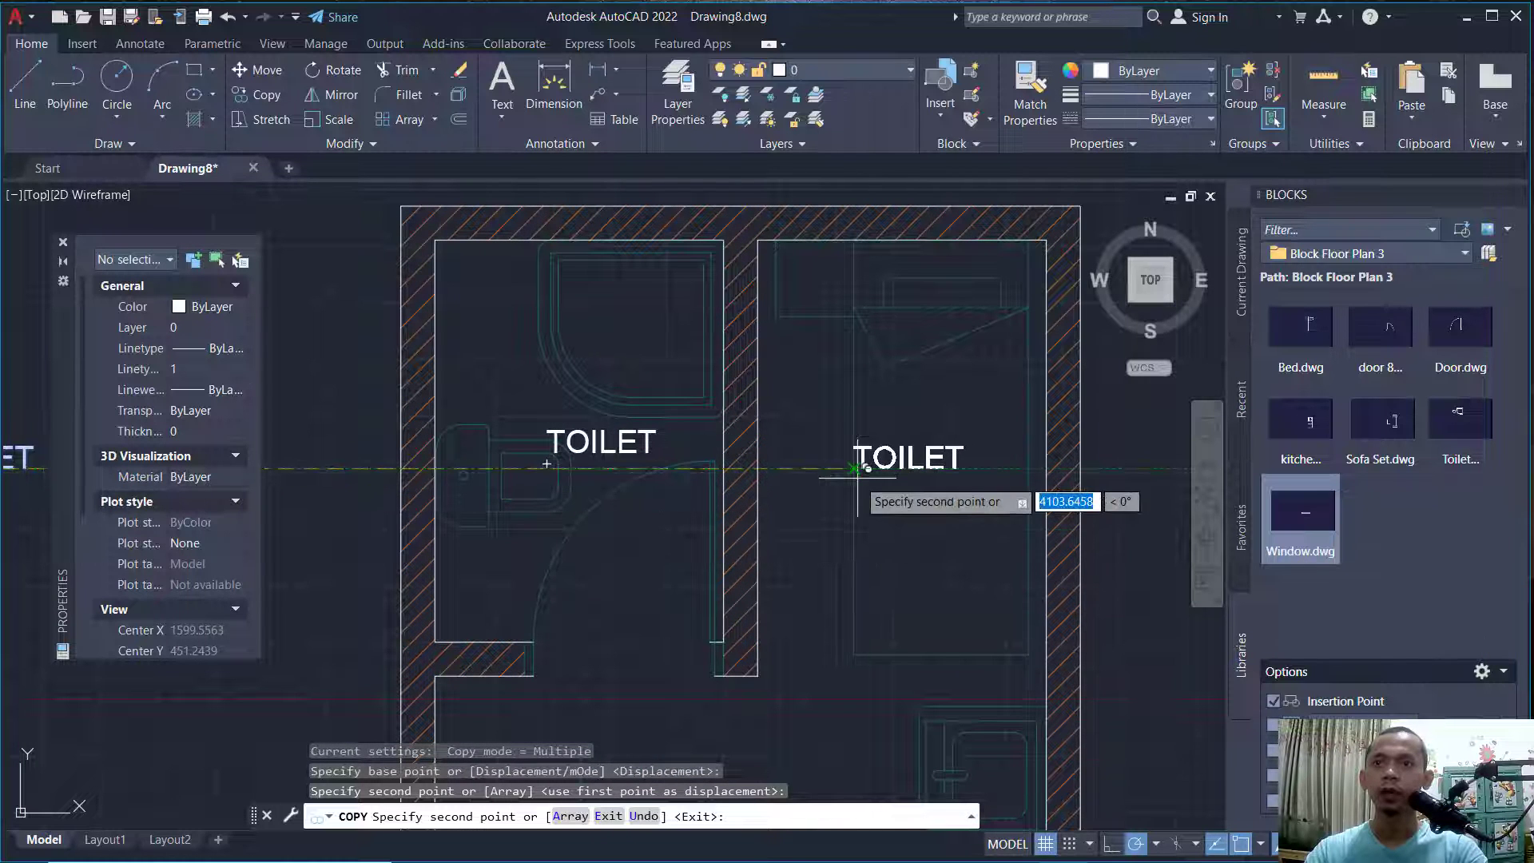
{"action": "scroll", "coordinate": [931, 546], "scroll_direction": "down", "scroll_amount": 4}
{"action": "middle_click_drag", "start_coordinate": [942, 535], "coordinate": [926, 431]}
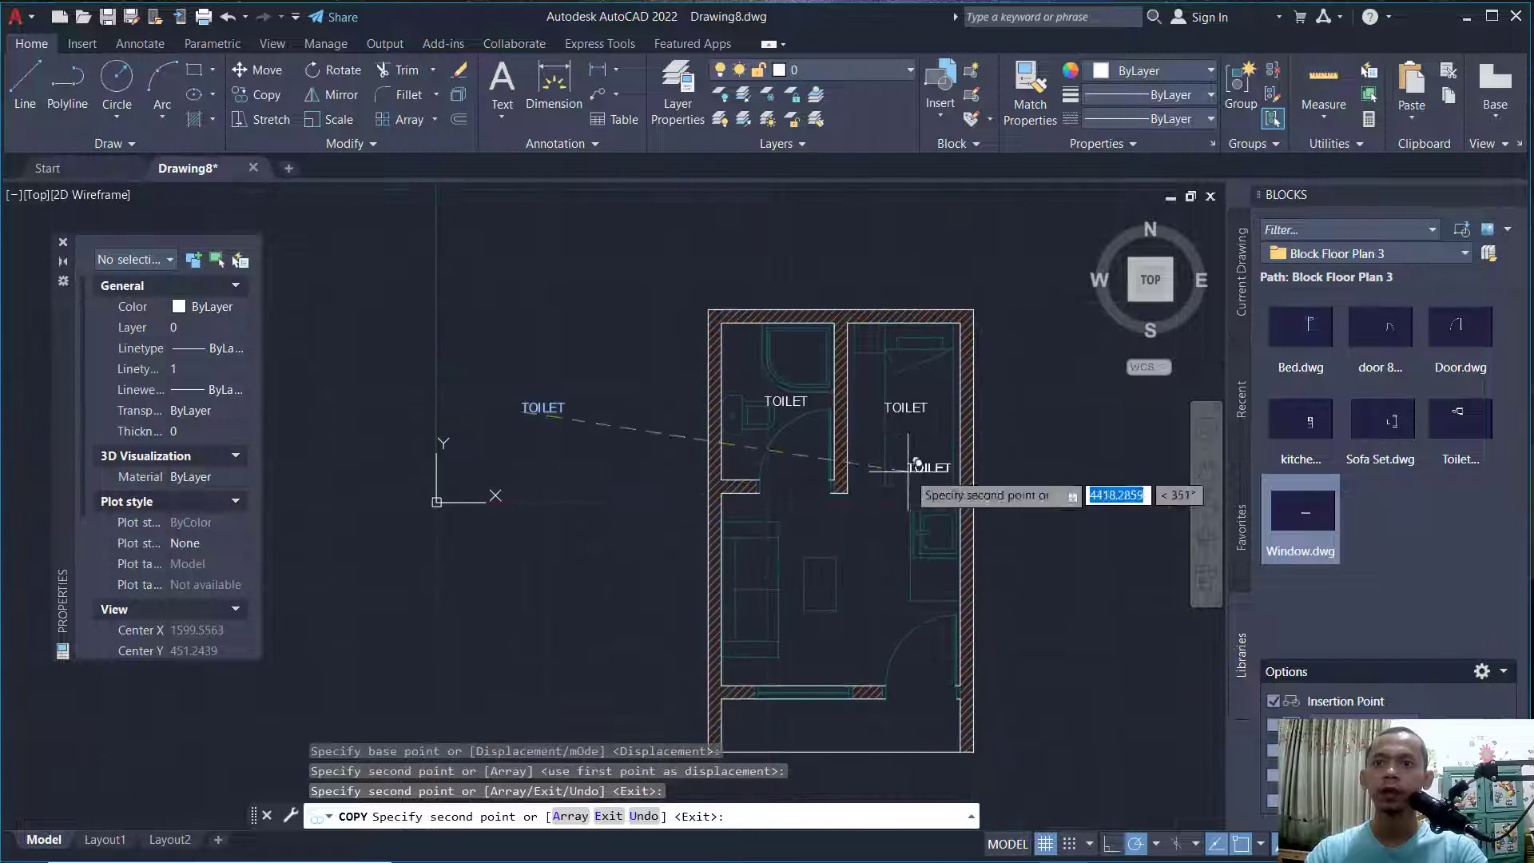
{"action": "left_click", "coordinate": [815, 591]}
{"action": "key", "text": "Return"}
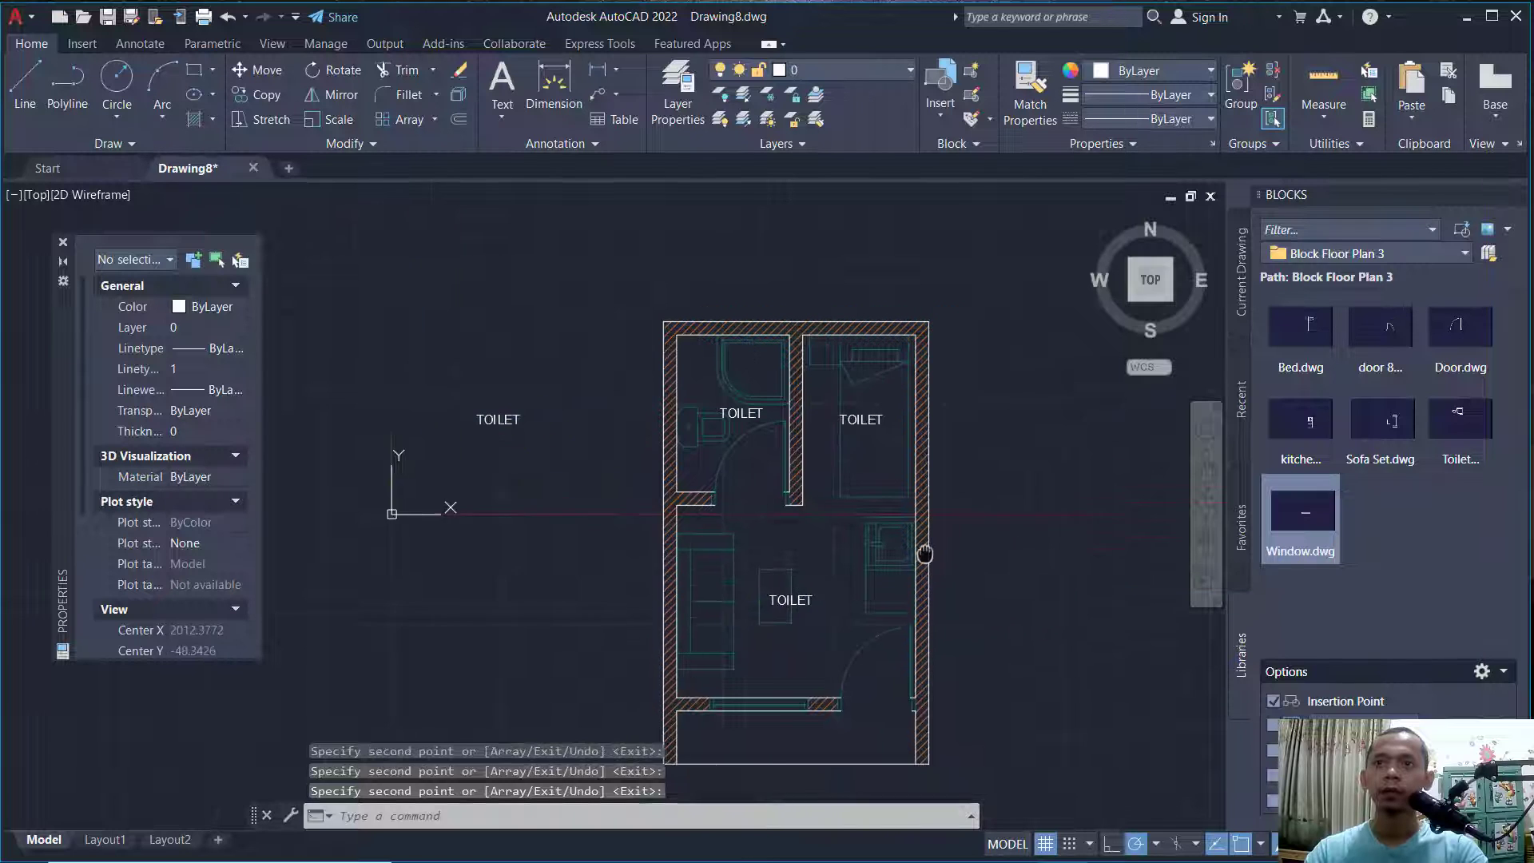
Change the label over the bed to BEDROOM and the one over the living room table to LIVING.
{"action": "middle_click_drag", "start_coordinate": [887, 408], "coordinate": [805, 443]}
{"action": "double_click", "coordinate": [815, 444]}
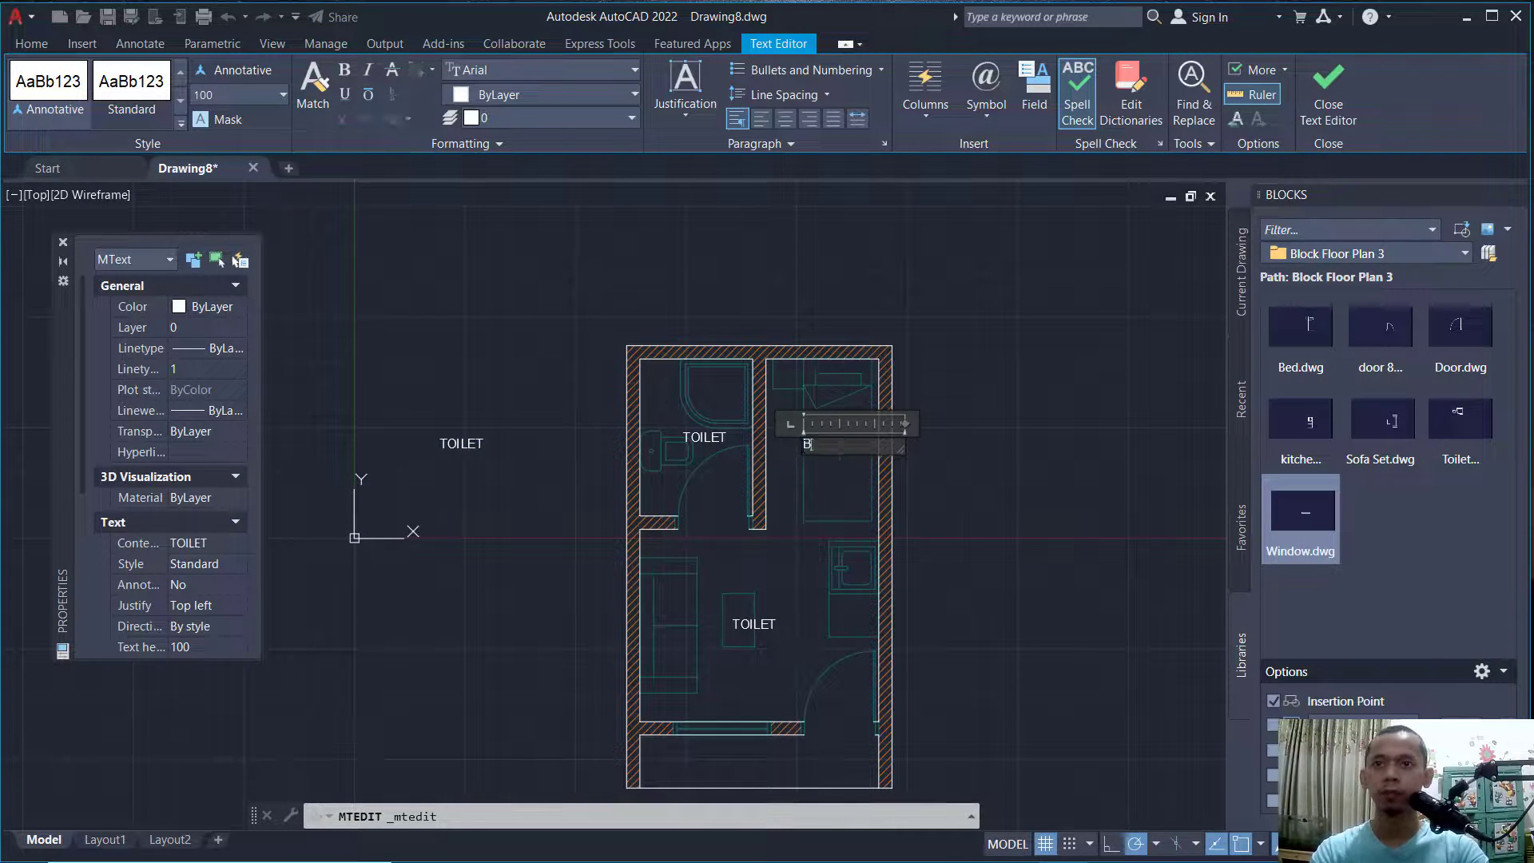
{"action": "left_click", "coordinate": [949, 537]}
{"action": "double_click", "coordinate": [773, 623]}
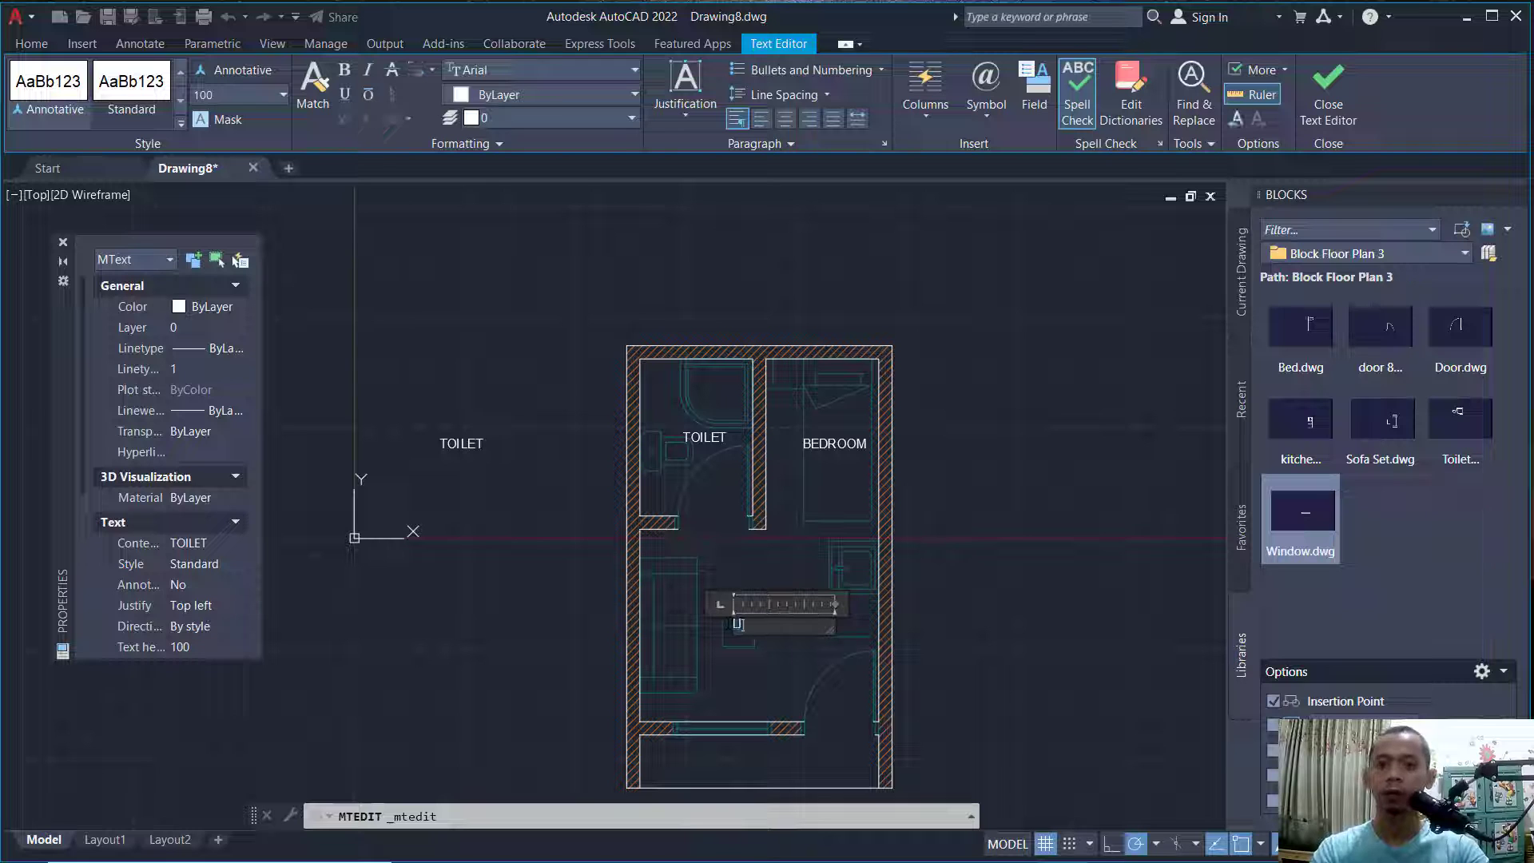
{"action": "left_click", "coordinate": [1010, 501]}
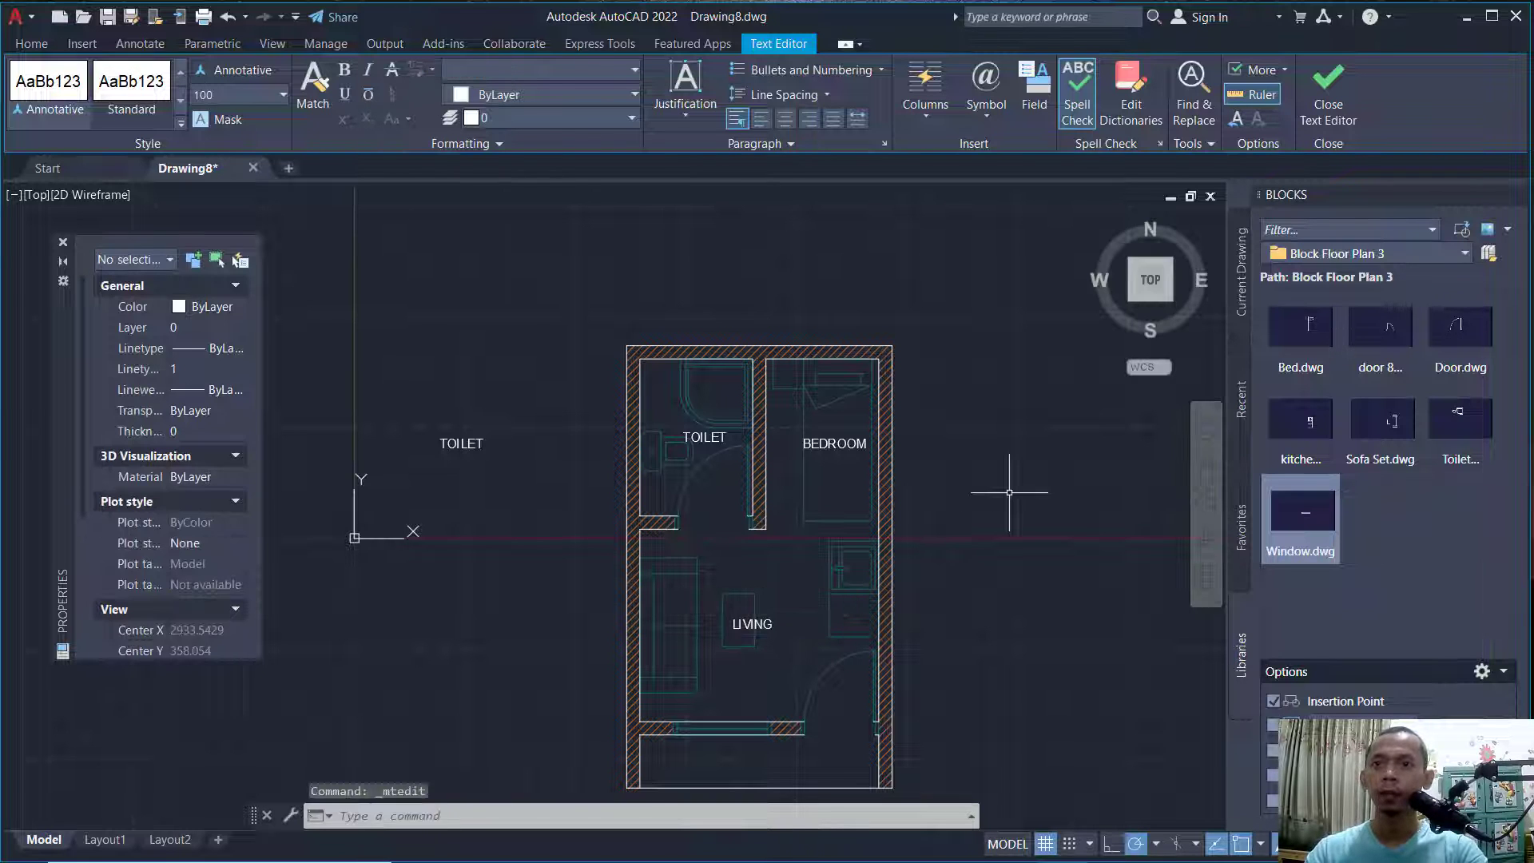
Move the BEDROOM label slightly left so it sits centrally in the bedroom.
{"action": "type", "text": "m"}
{"action": "key", "text": "Return"}
{"action": "left_click", "coordinate": [878, 440]}
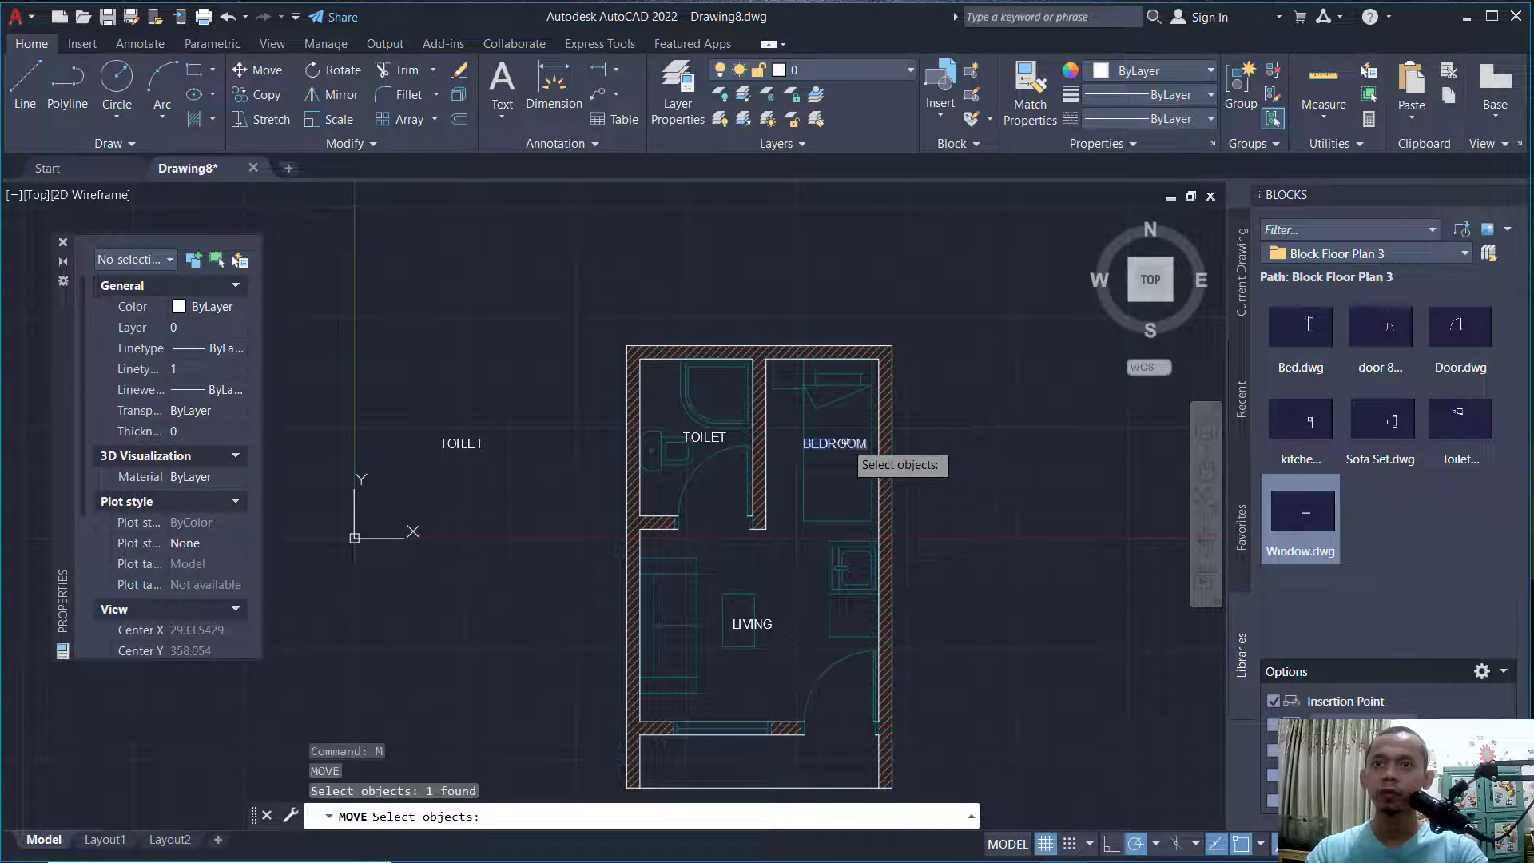
{"action": "key", "text": "Return"}
{"action": "left_click", "coordinate": [1022, 454]}
{"action": "left_click", "coordinate": [1010, 454]}
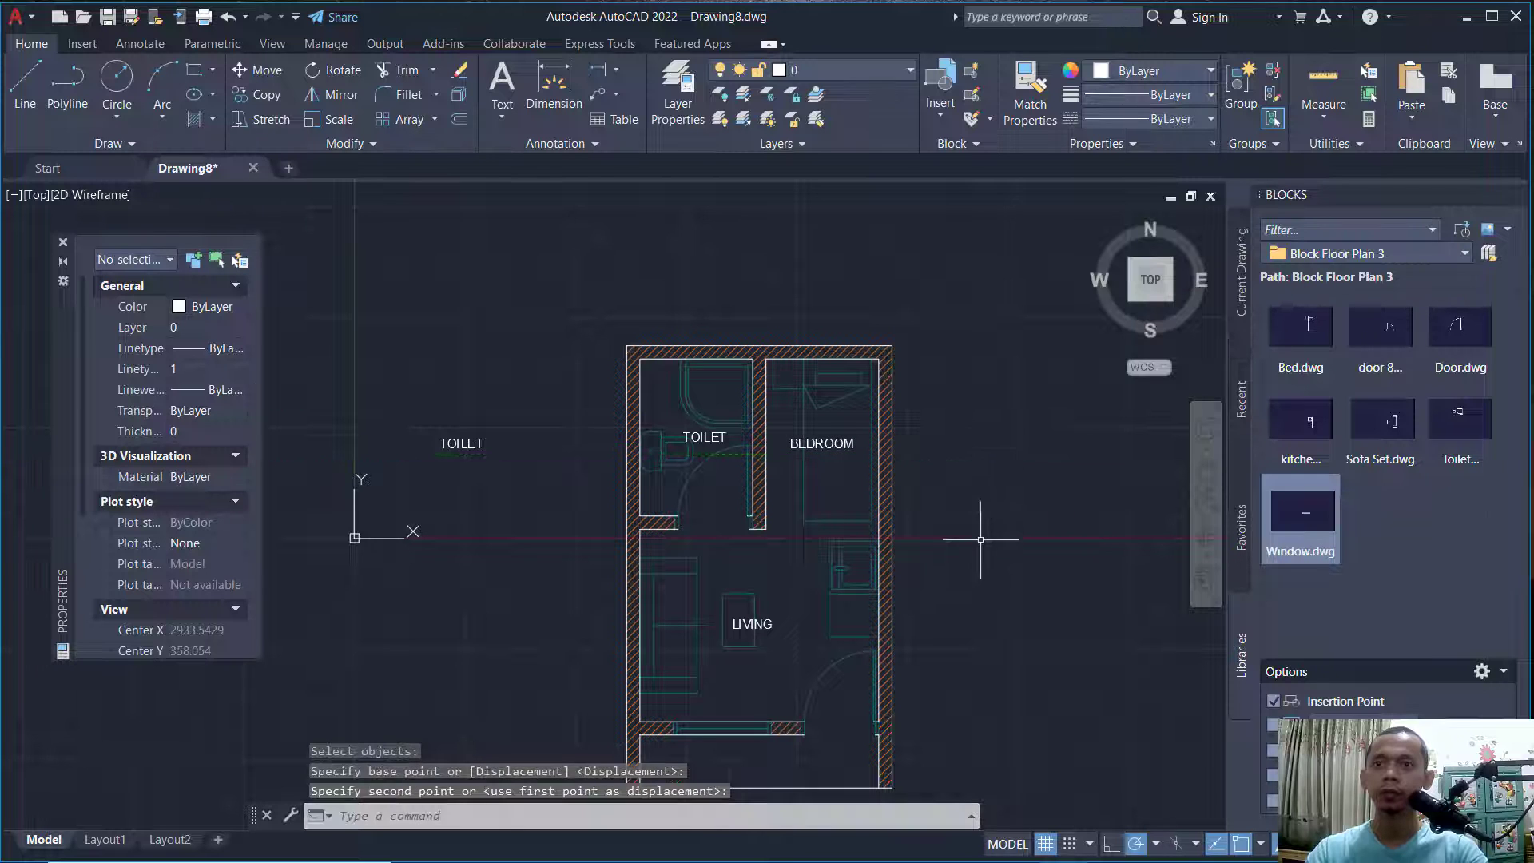
Delete the original TOILET label outside the floor plan.
{"action": "middle_click_drag", "start_coordinate": [983, 540], "coordinate": [997, 489]}
{"action": "left_click", "coordinate": [512, 326]}
{"action": "left_click", "coordinate": [437, 447]}
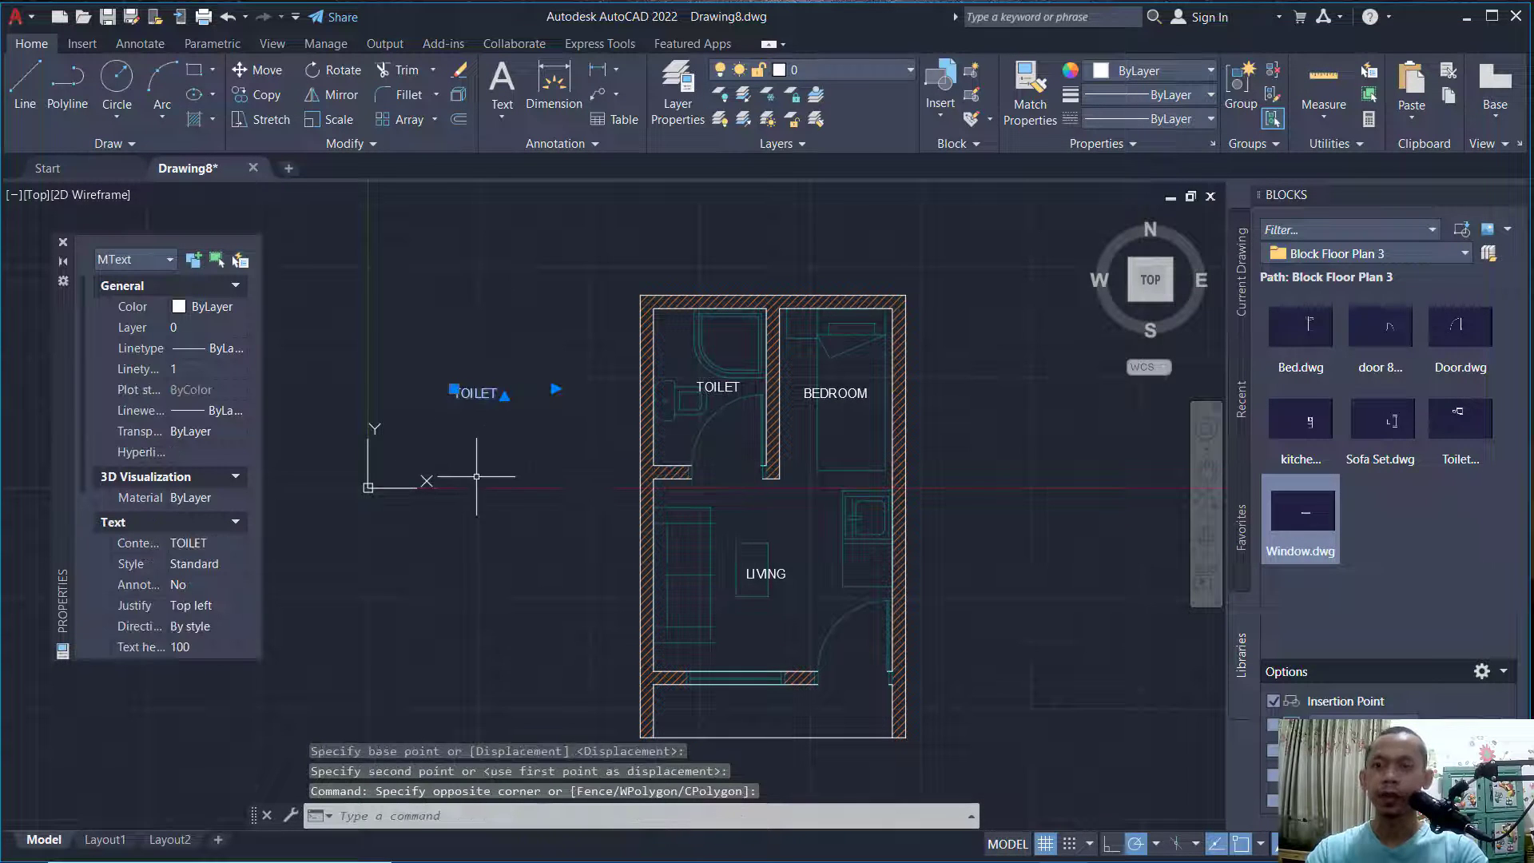
{"action": "key", "text": "Delete"}
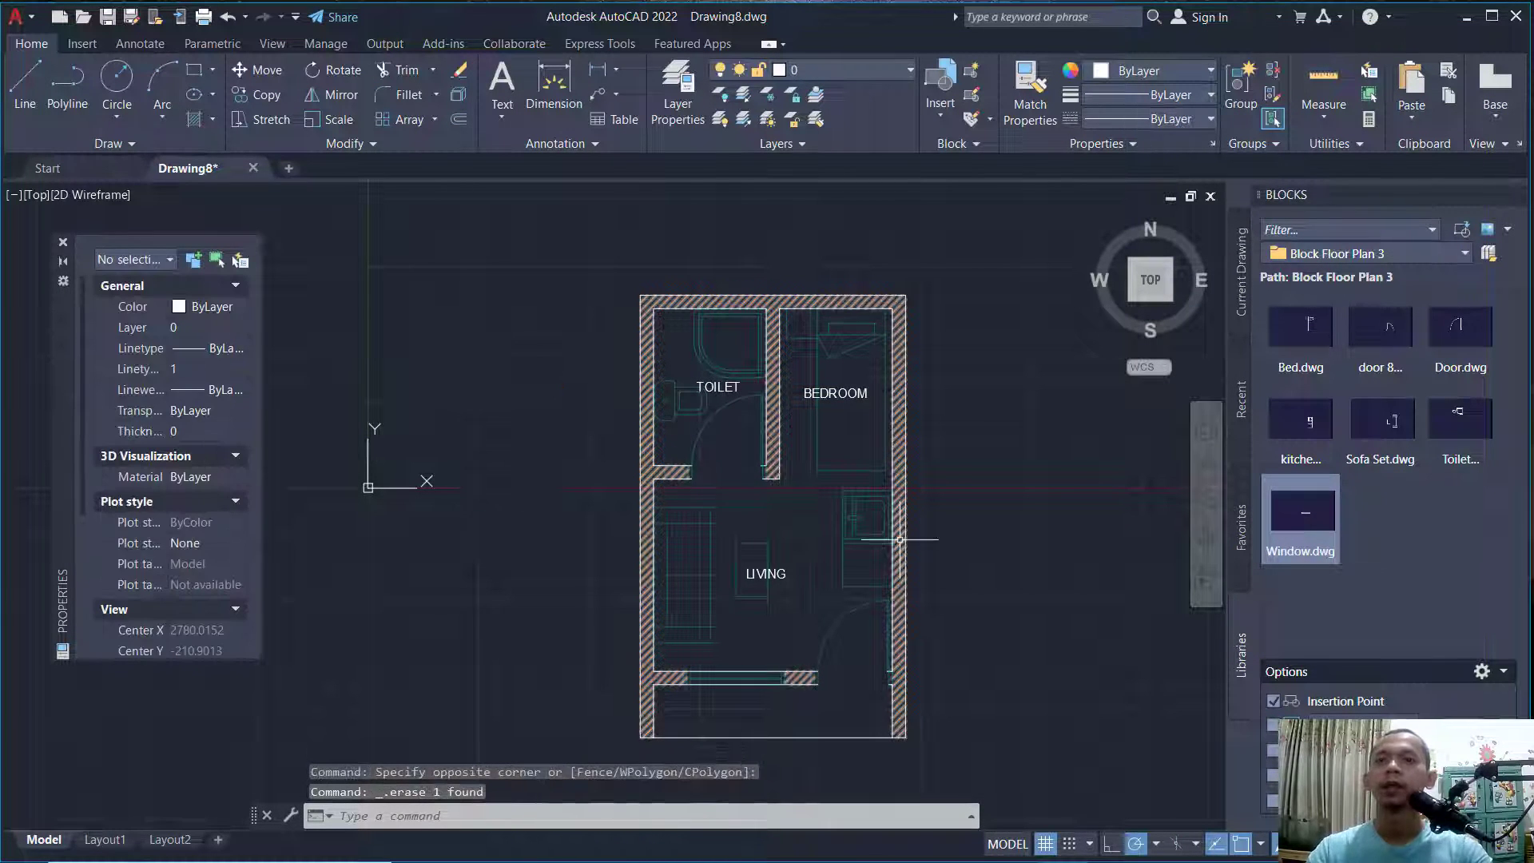
Make Annotative the current dimension style and open it for modification.
{"action": "mouse_move", "coordinate": [793, 545]}
{"action": "middle_mouse_down"}
{"action": "mouse_move", "coordinate": [753, 506]}
{"action": "mouse_move", "coordinate": [718, 515]}
{"action": "middle_mouse_up"}
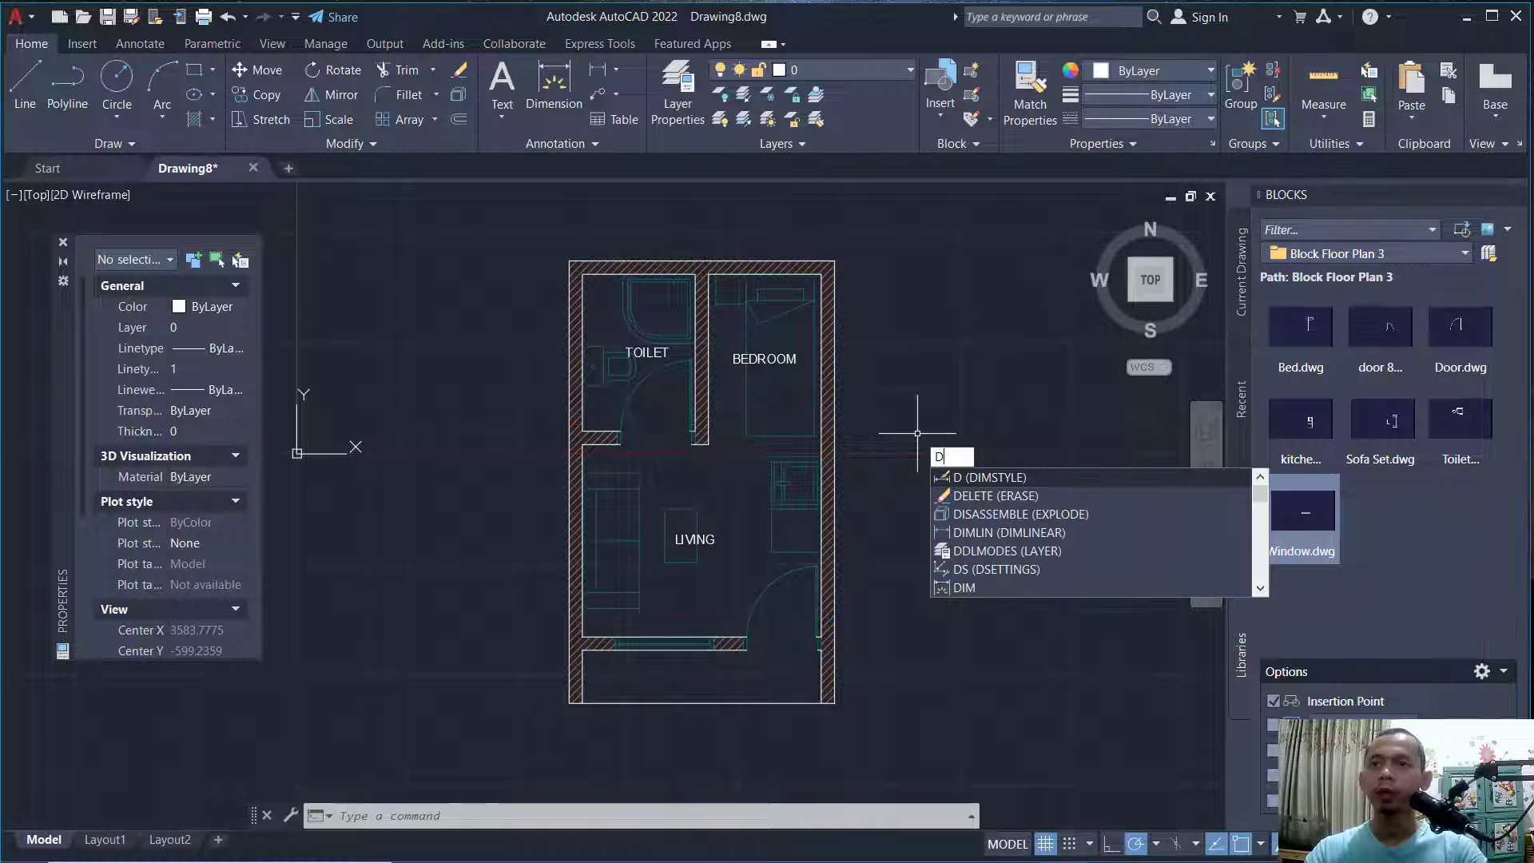
{"action": "key", "text": "Return"}
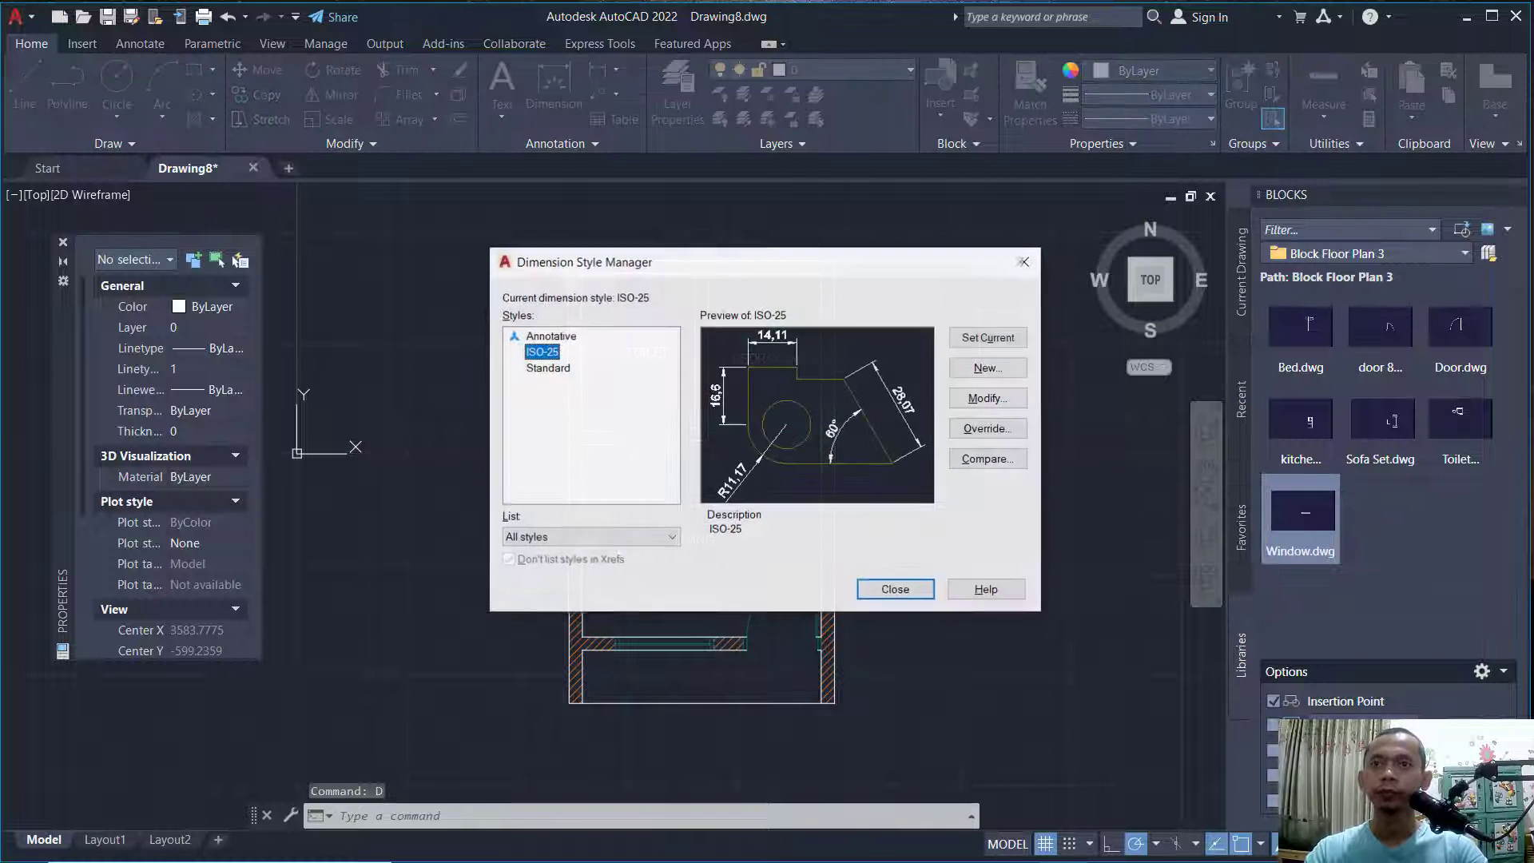
{"action": "left_click", "coordinate": [543, 337]}
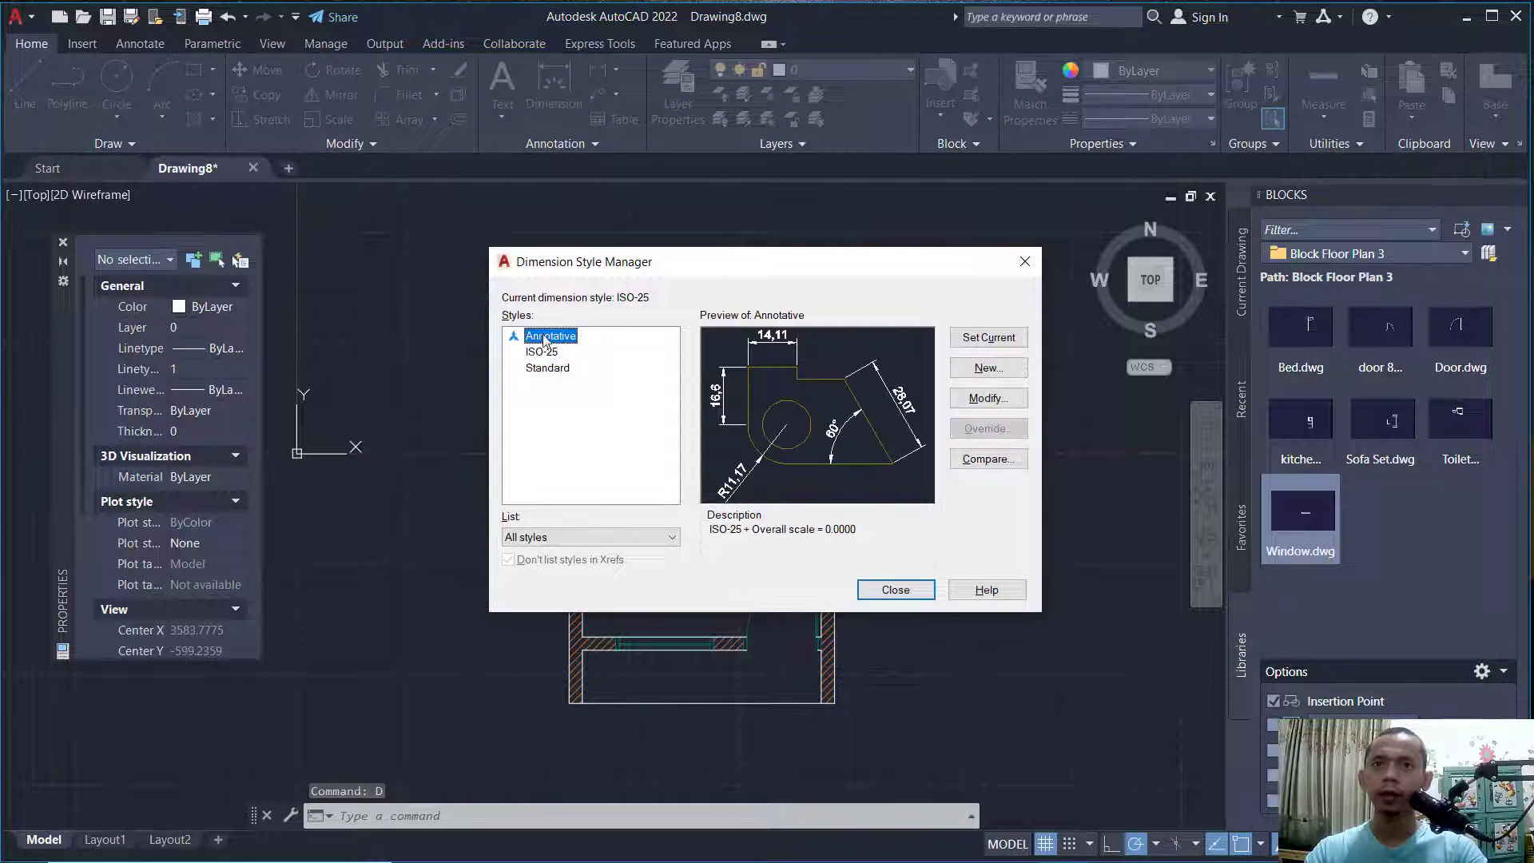
{"action": "left_click", "coordinate": [991, 342]}
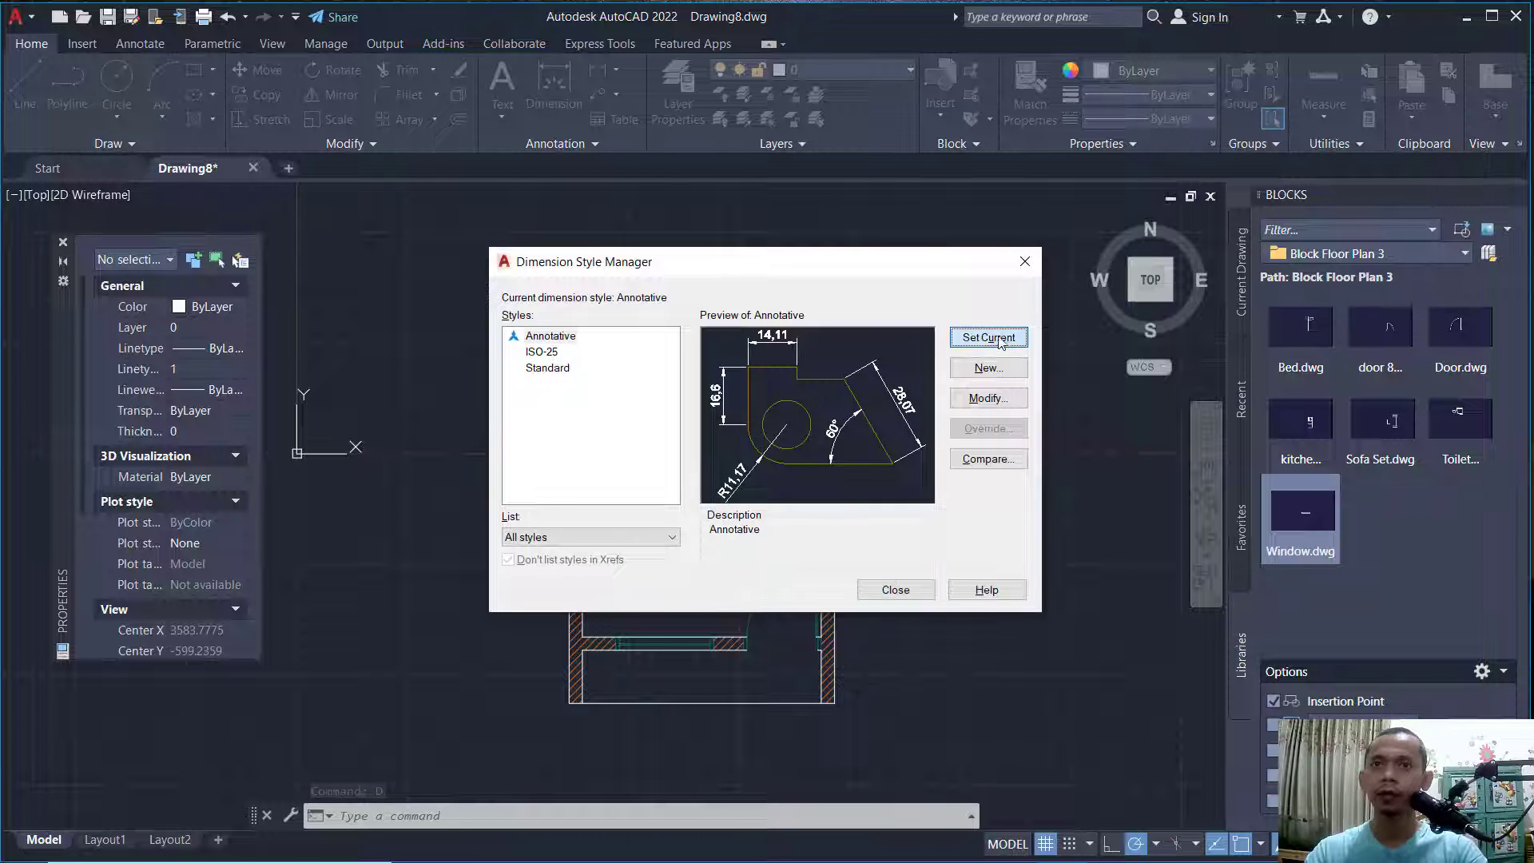
{"action": "left_click", "coordinate": [997, 401]}
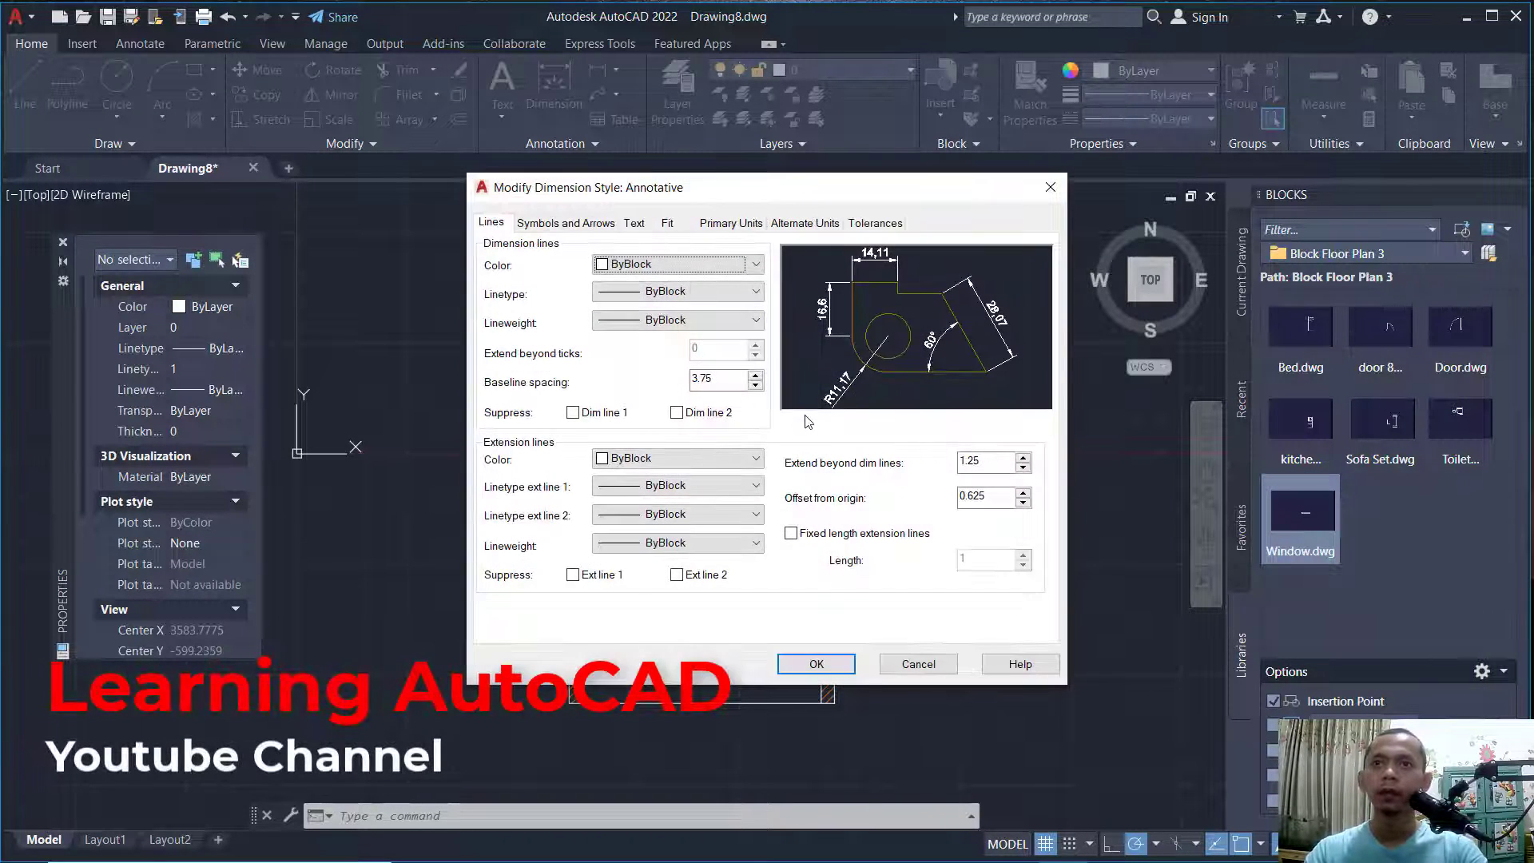
Set the Annotative style's linear dimension precision to 0 and its text color to Green.
{"action": "left_click", "coordinate": [731, 223]}
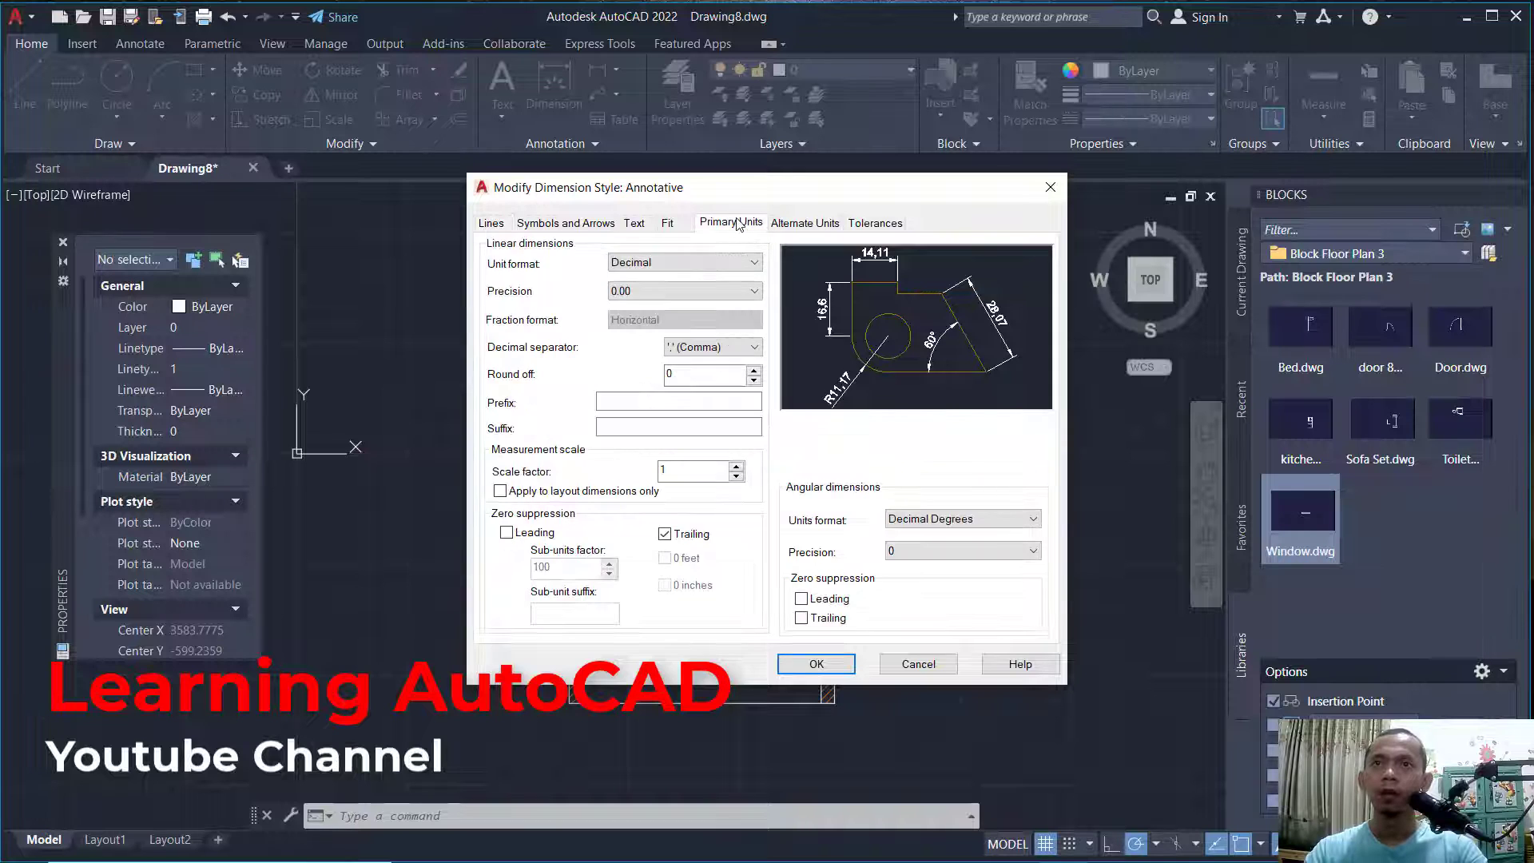
{"action": "left_click", "coordinate": [741, 289]}
{"action": "left_click", "coordinate": [731, 305]}
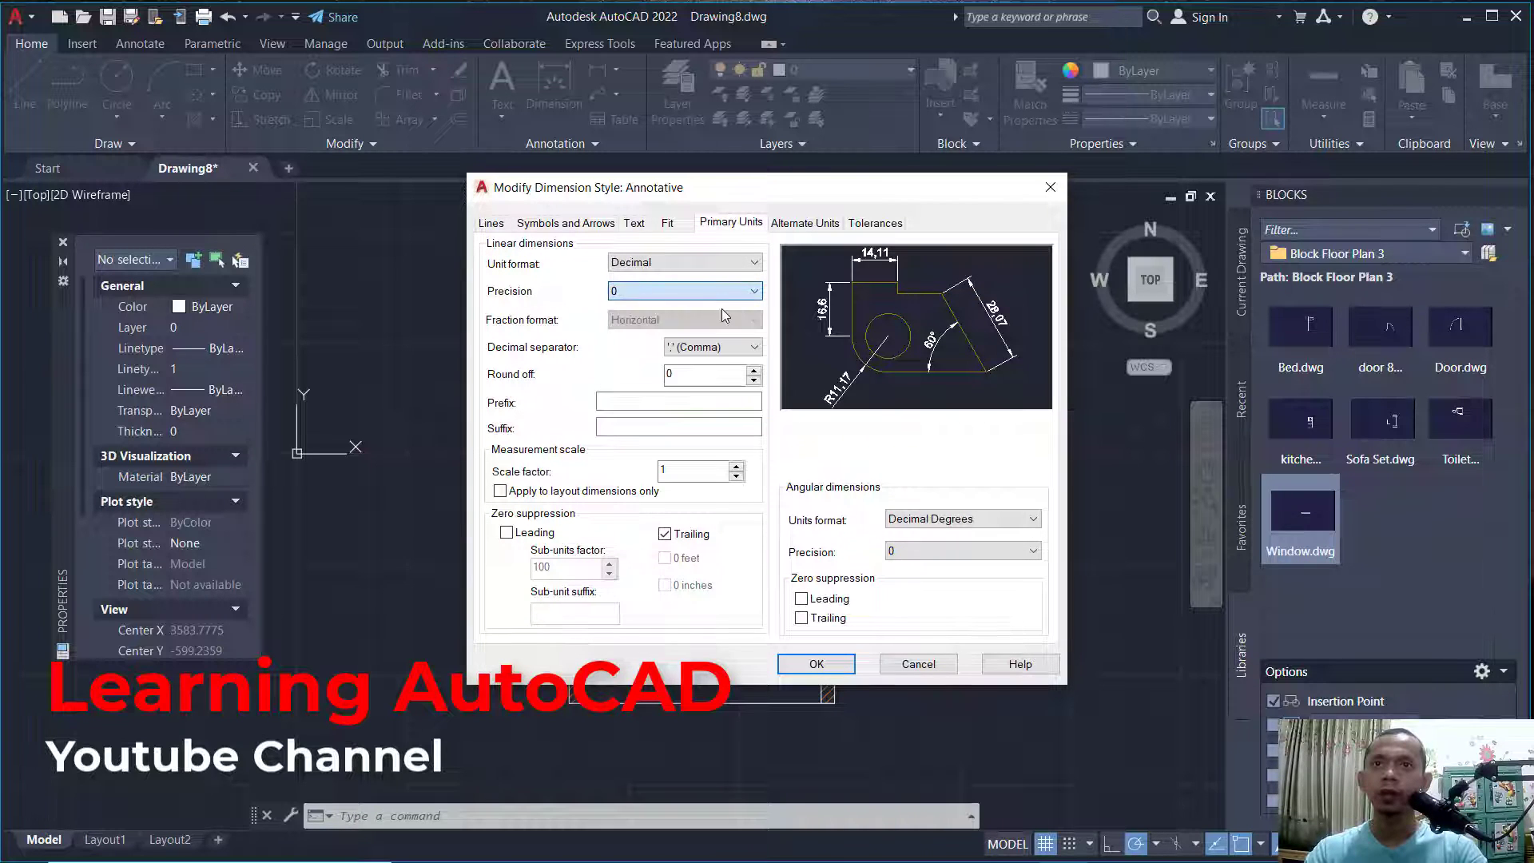
{"action": "left_click", "coordinate": [678, 229]}
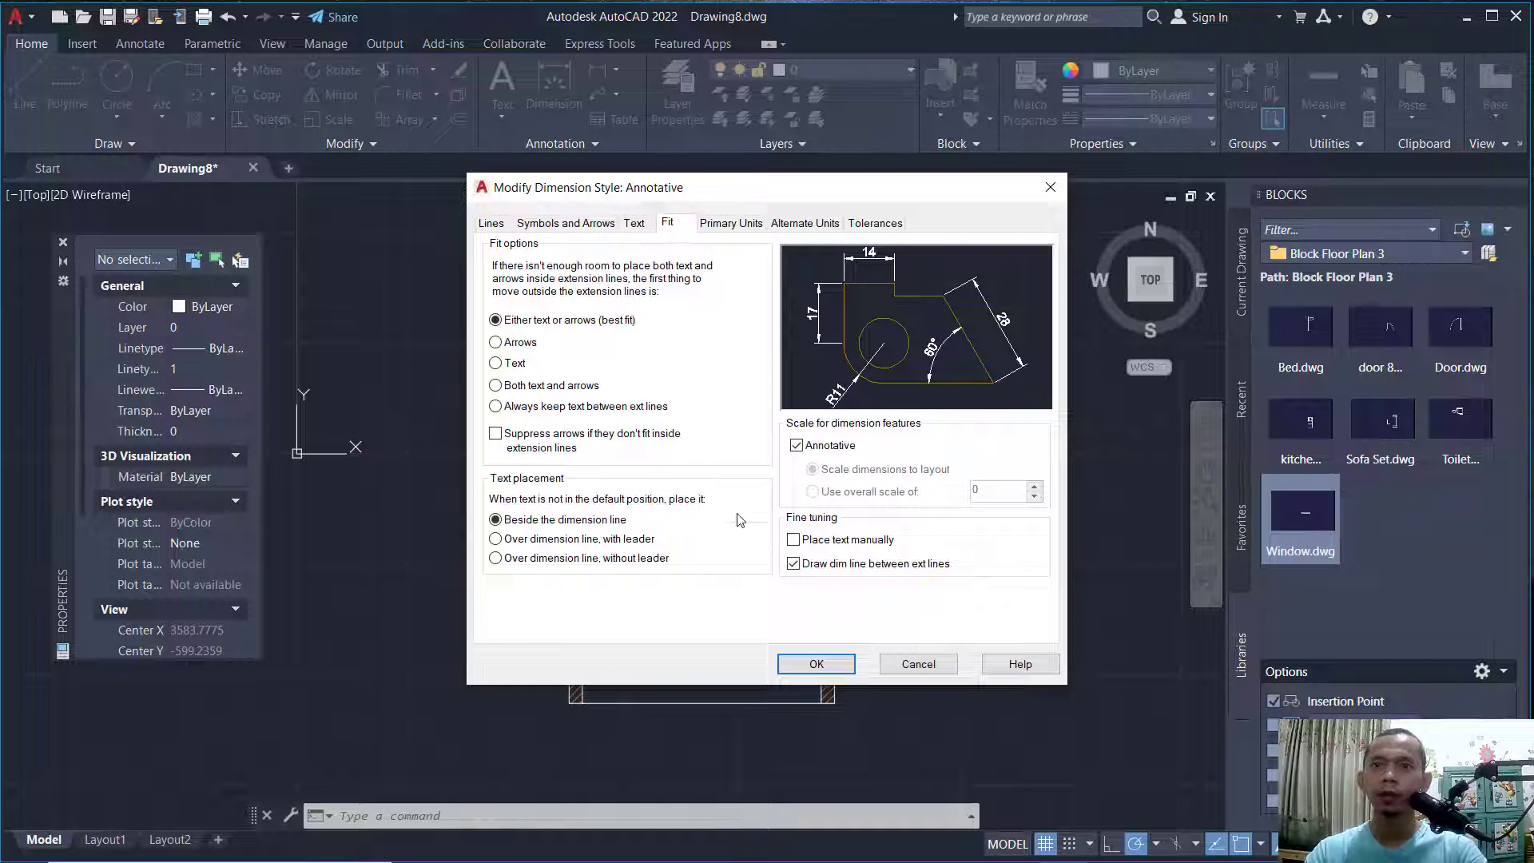
{"action": "left_click", "coordinate": [637, 224]}
{"action": "left_click", "coordinate": [627, 307]}
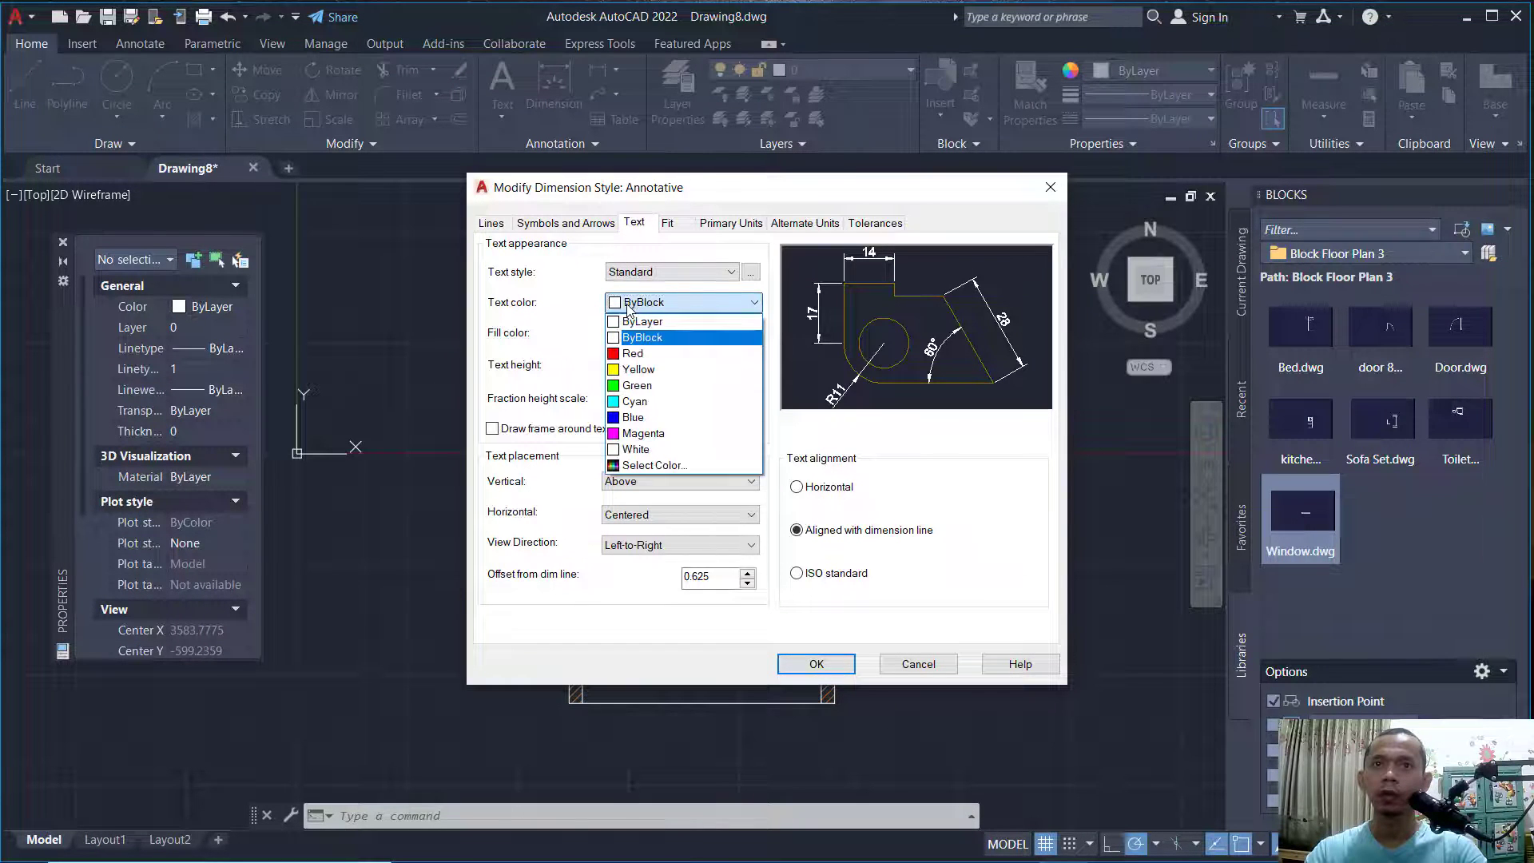
{"action": "left_click", "coordinate": [639, 387]}
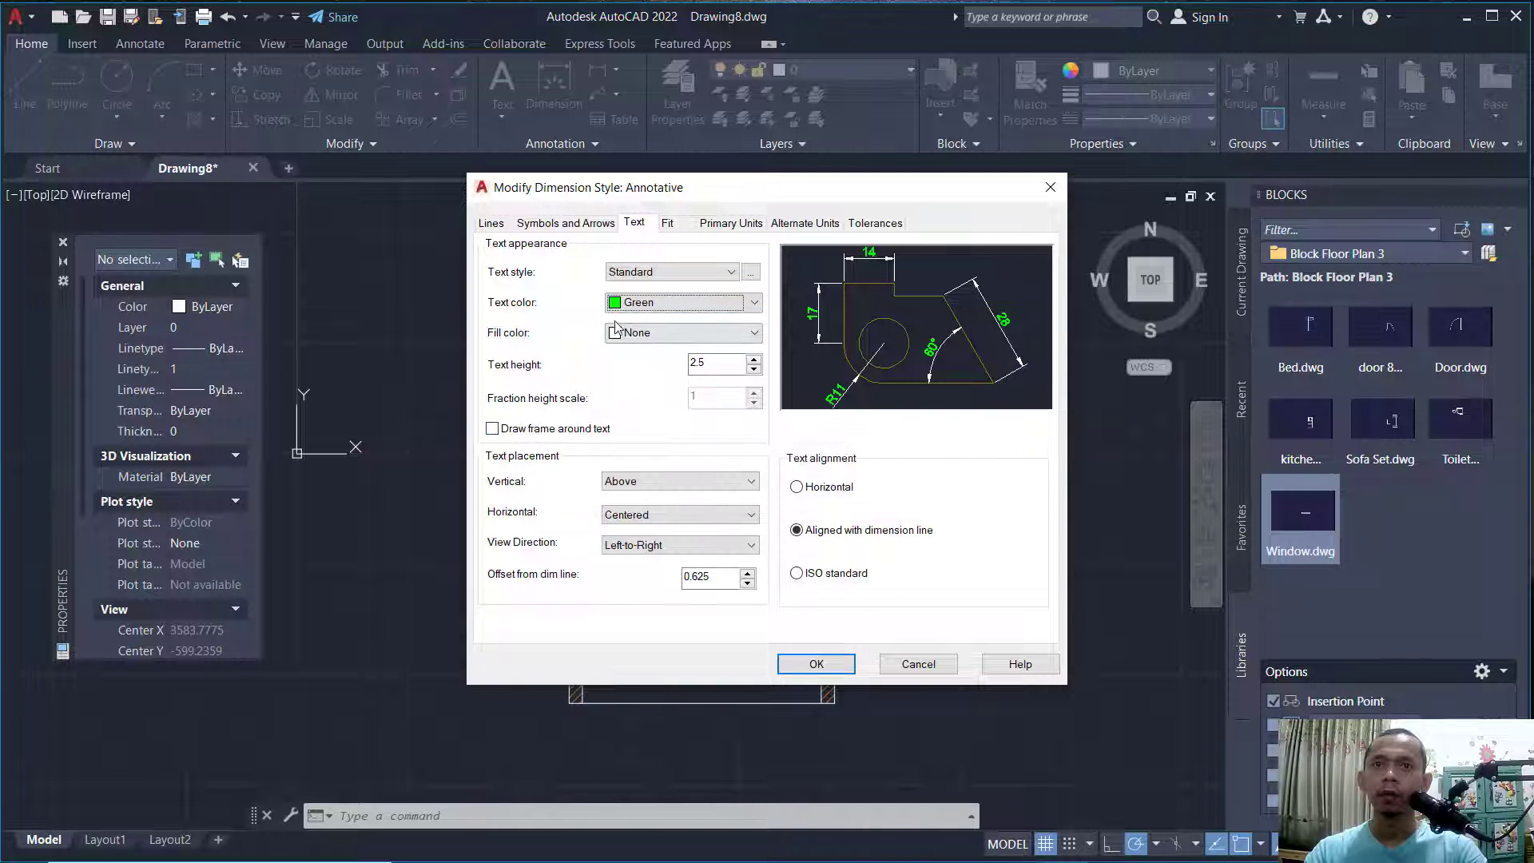
Change the first and second dimension arrowheads to Architectural tick.
{"action": "left_click", "coordinate": [586, 225]}
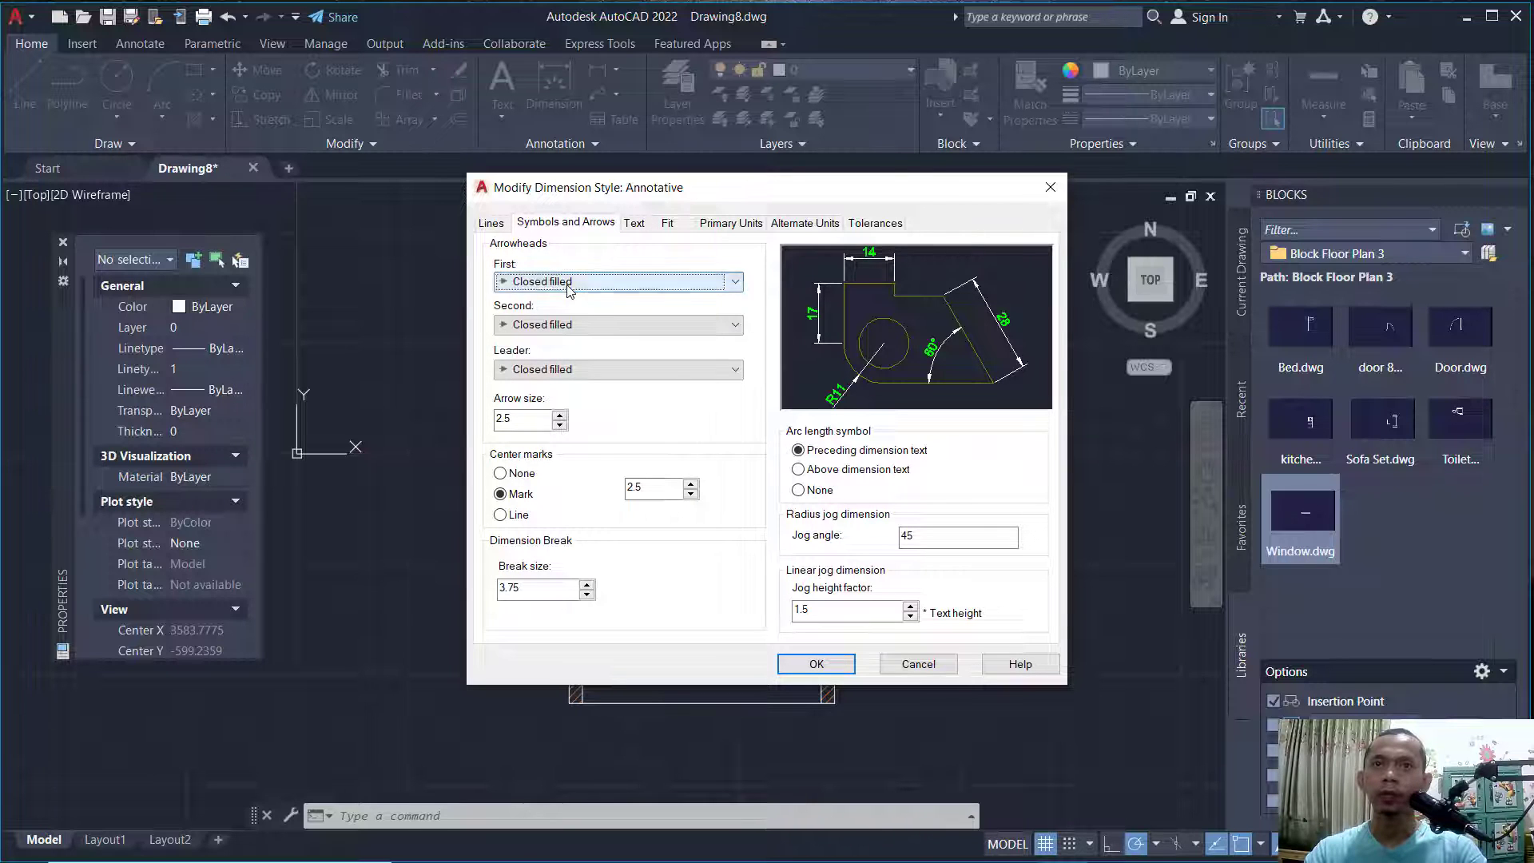
{"action": "left_click", "coordinate": [569, 283]}
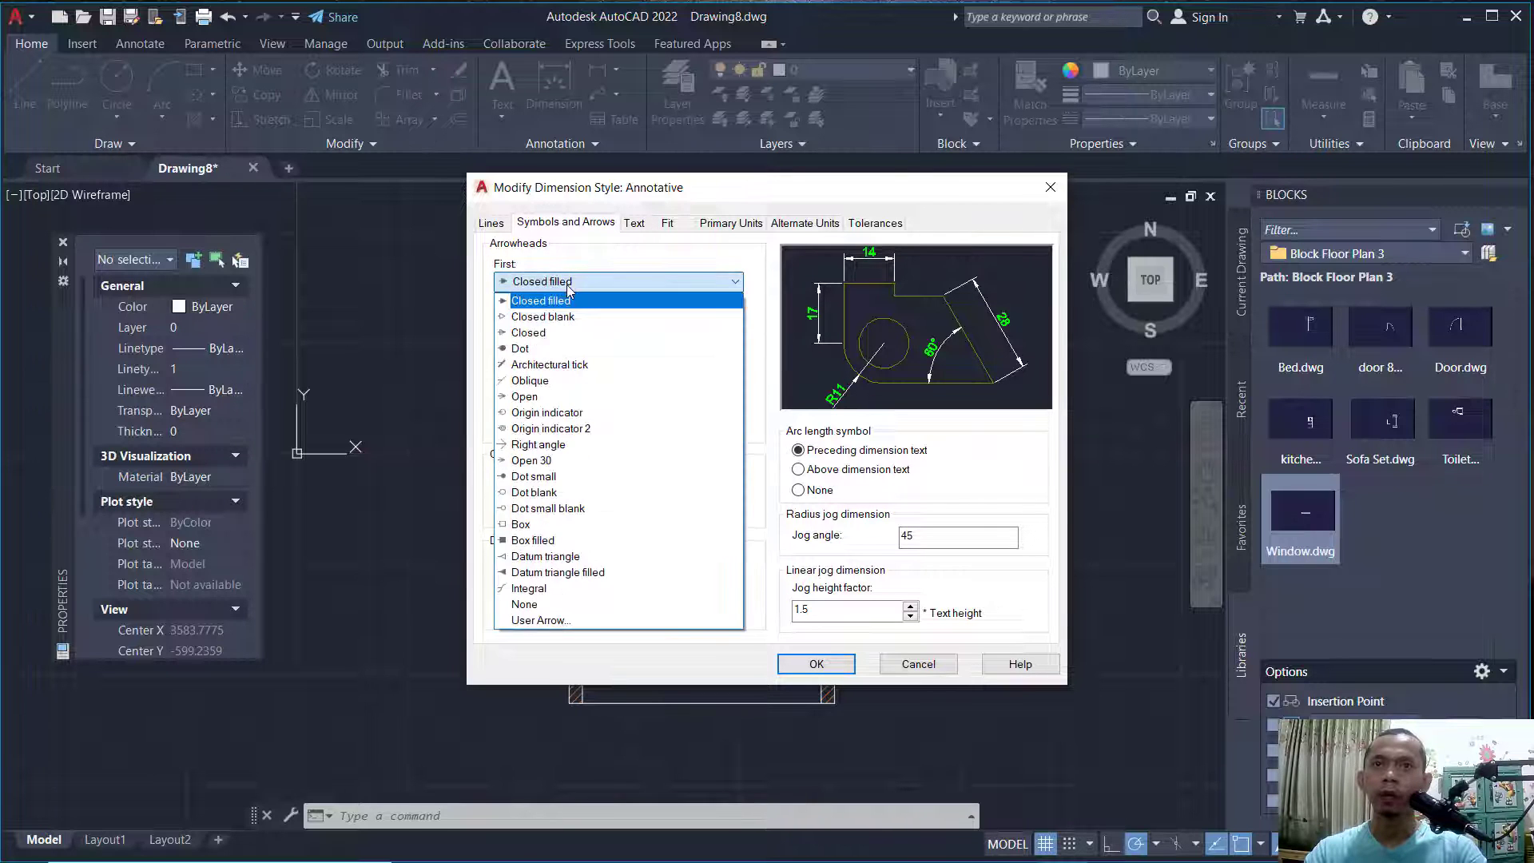
{"action": "left_click", "coordinate": [580, 366]}
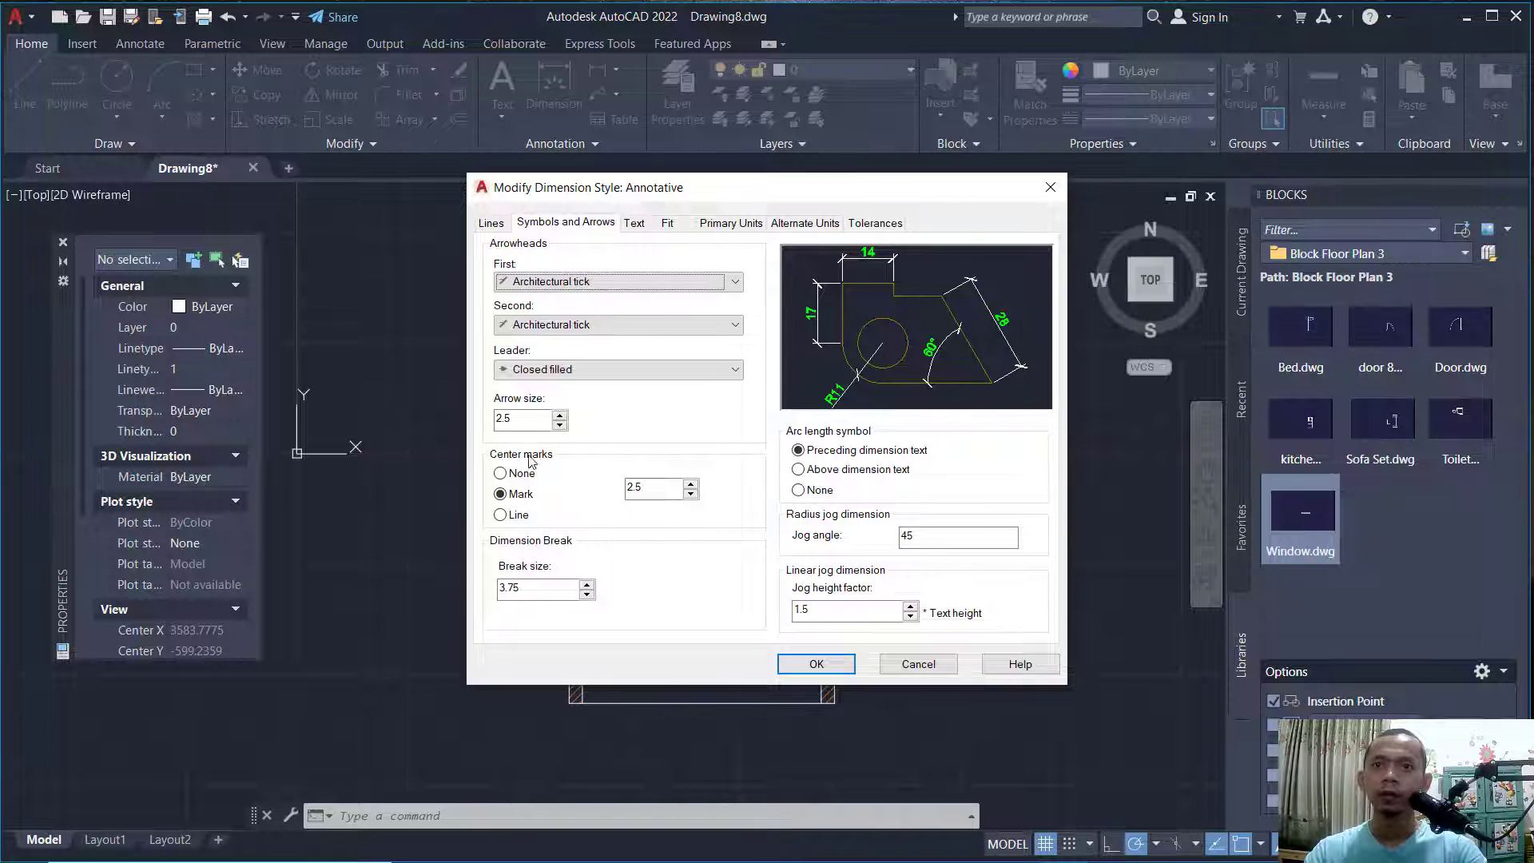
Color the style's dimension lines and extension lines Red, then save the style and close the Dimension Style Manager.
{"action": "left_click", "coordinate": [491, 223]}
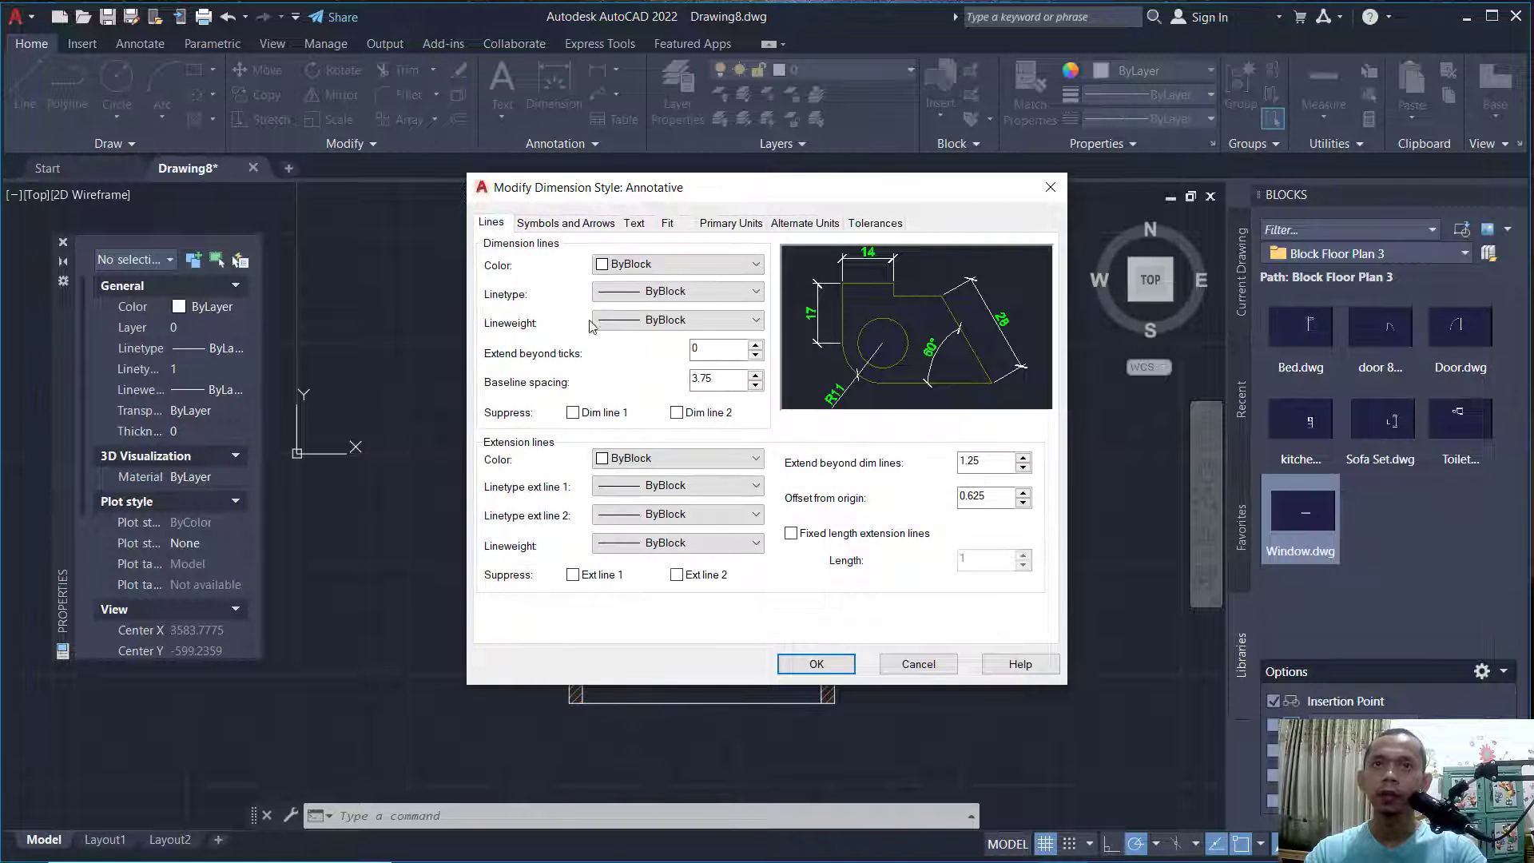
{"action": "left_click", "coordinate": [708, 272]}
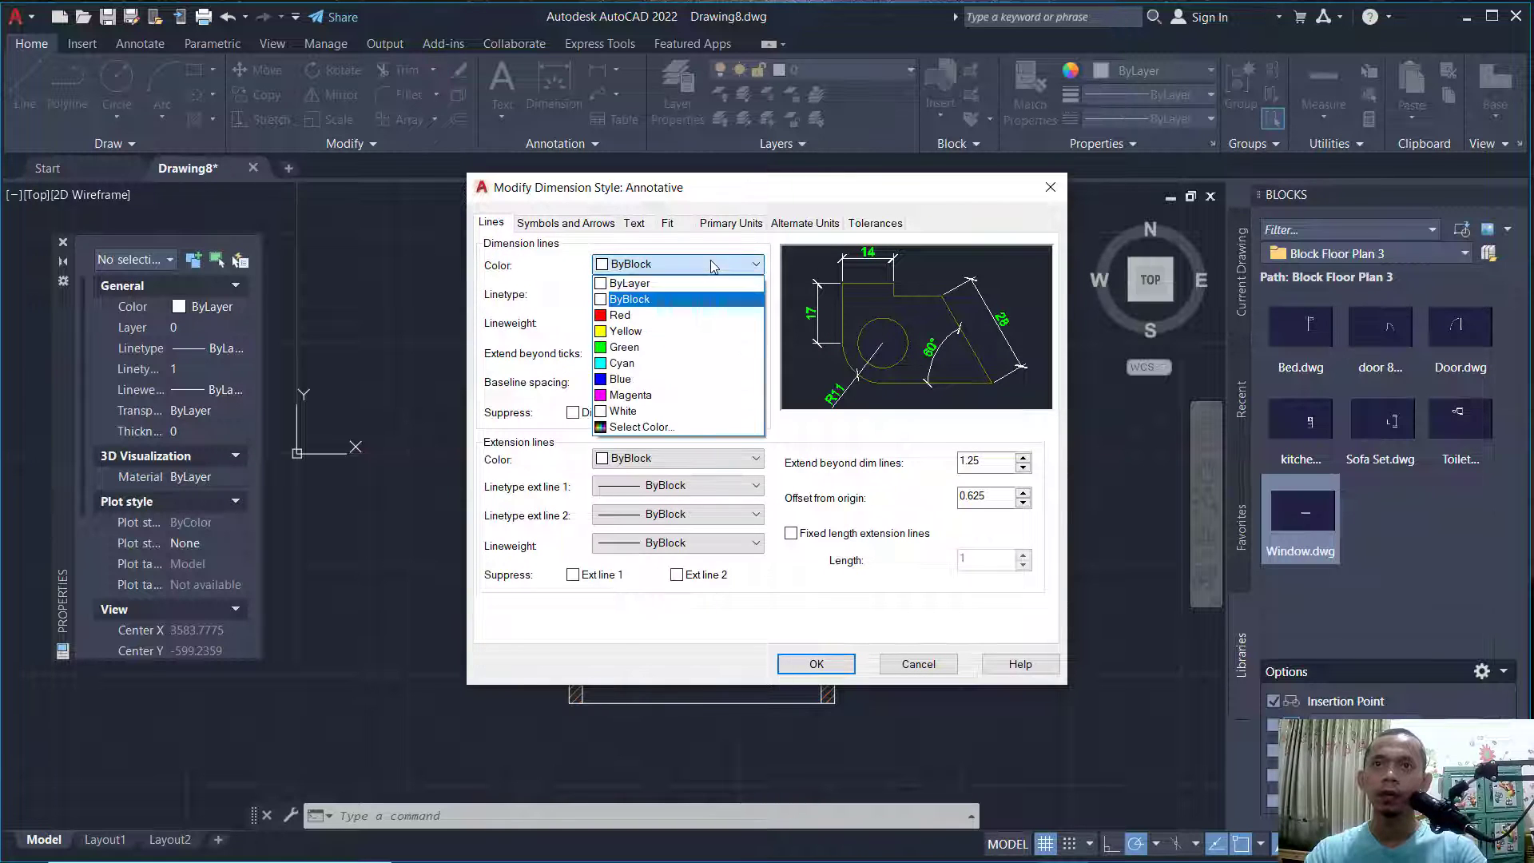
{"action": "left_click", "coordinate": [694, 317]}
{"action": "left_click", "coordinate": [669, 458]}
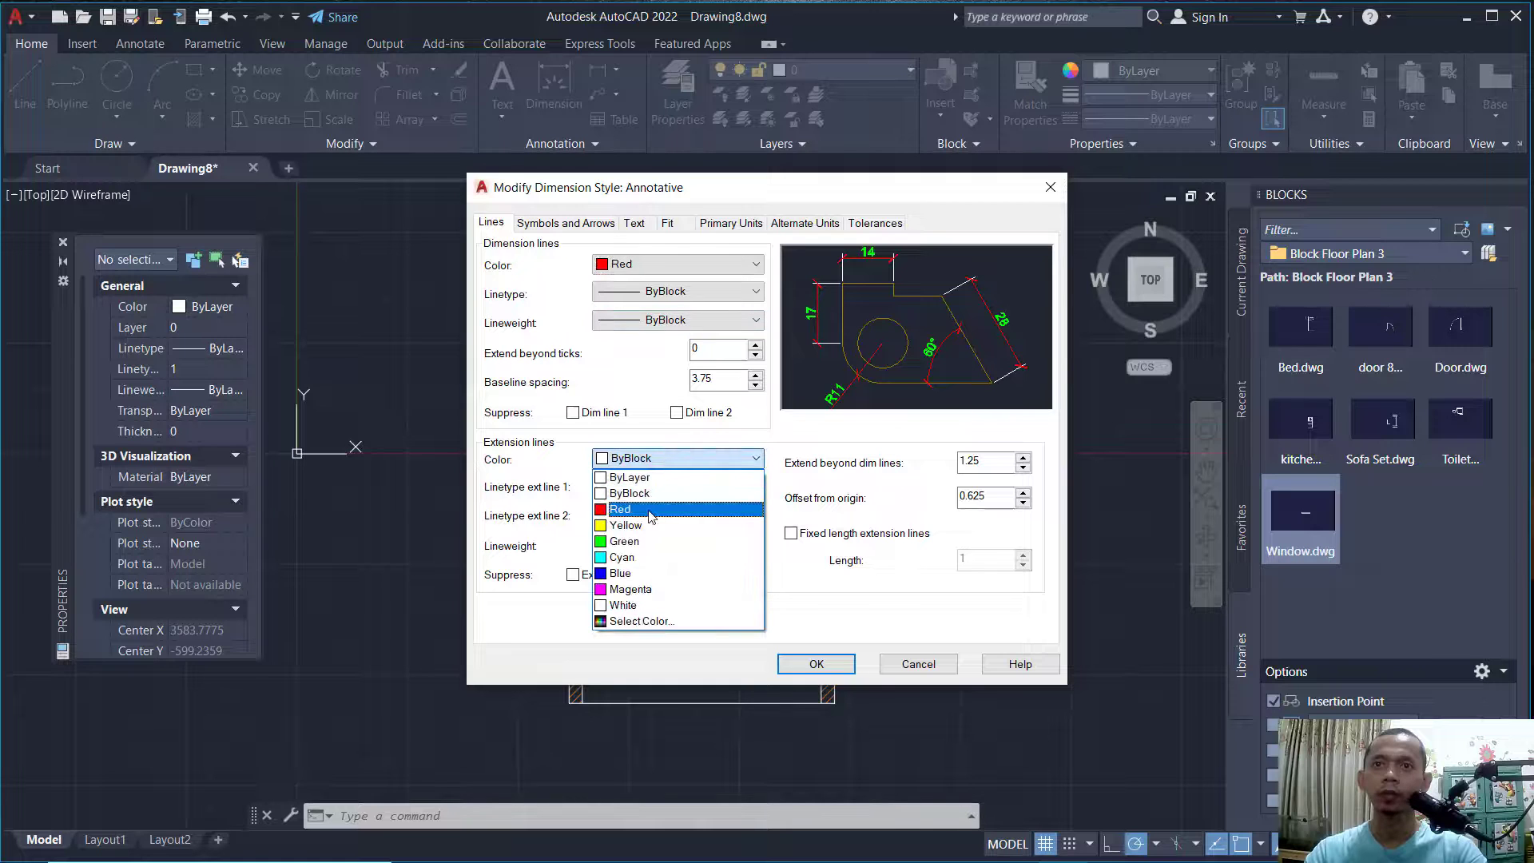
{"action": "left_click", "coordinate": [651, 513]}
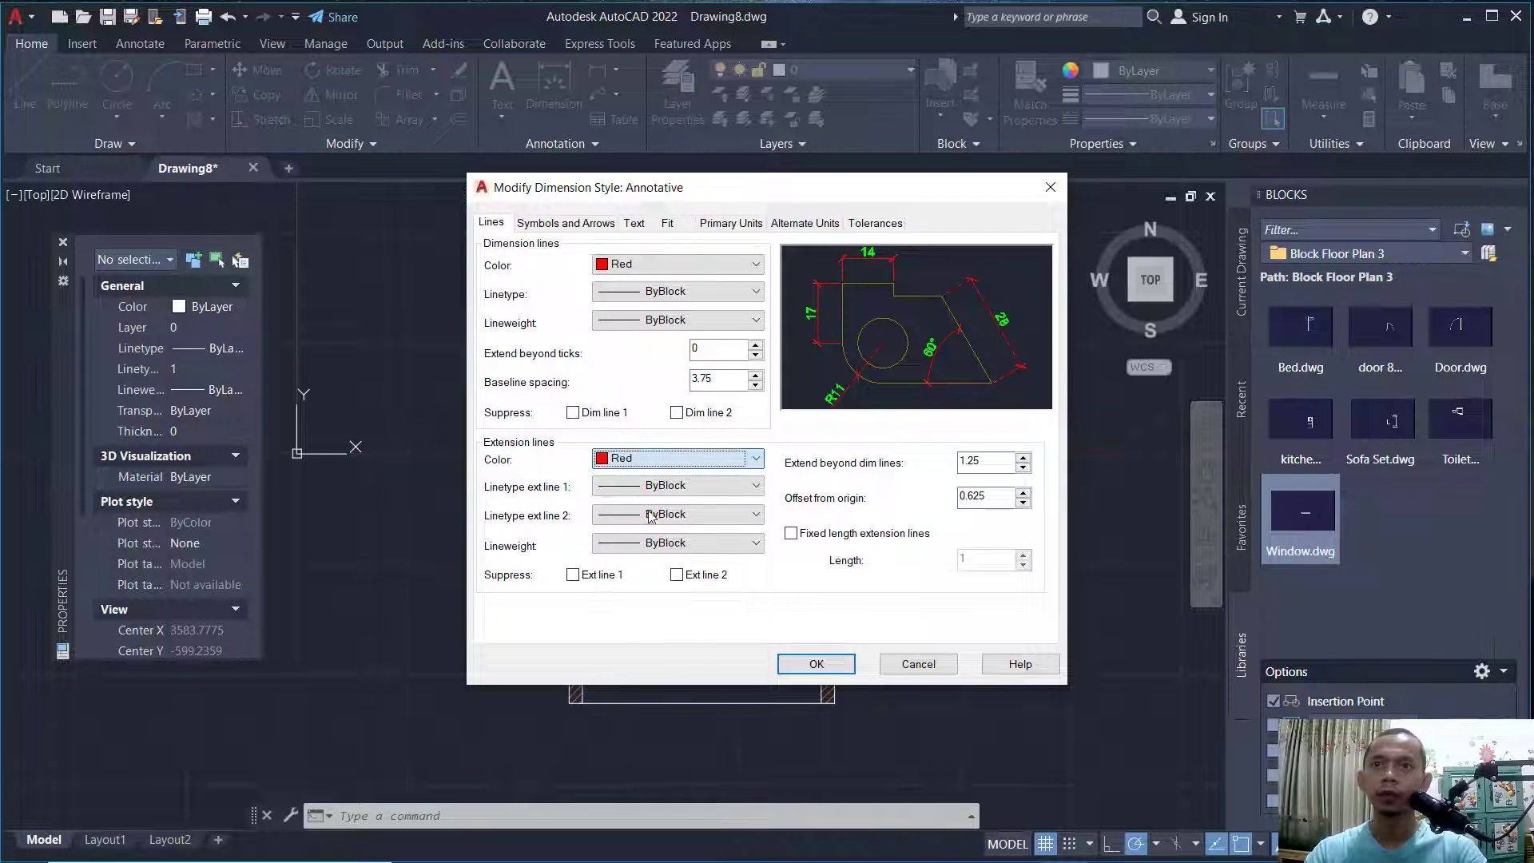
{"action": "left_click", "coordinate": [816, 665]}
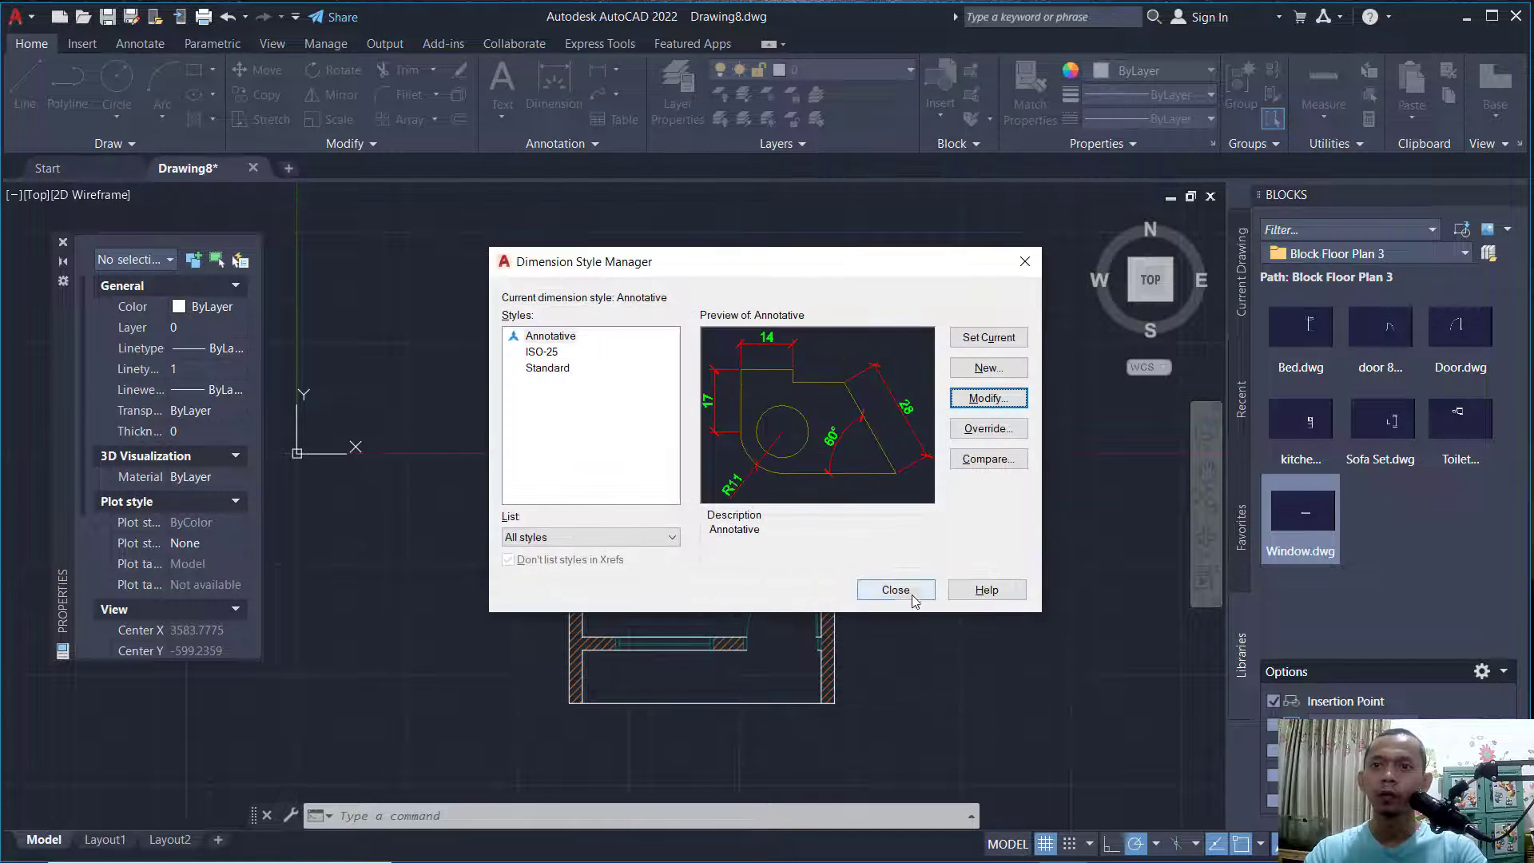
{"action": "left_click", "coordinate": [896, 590]}
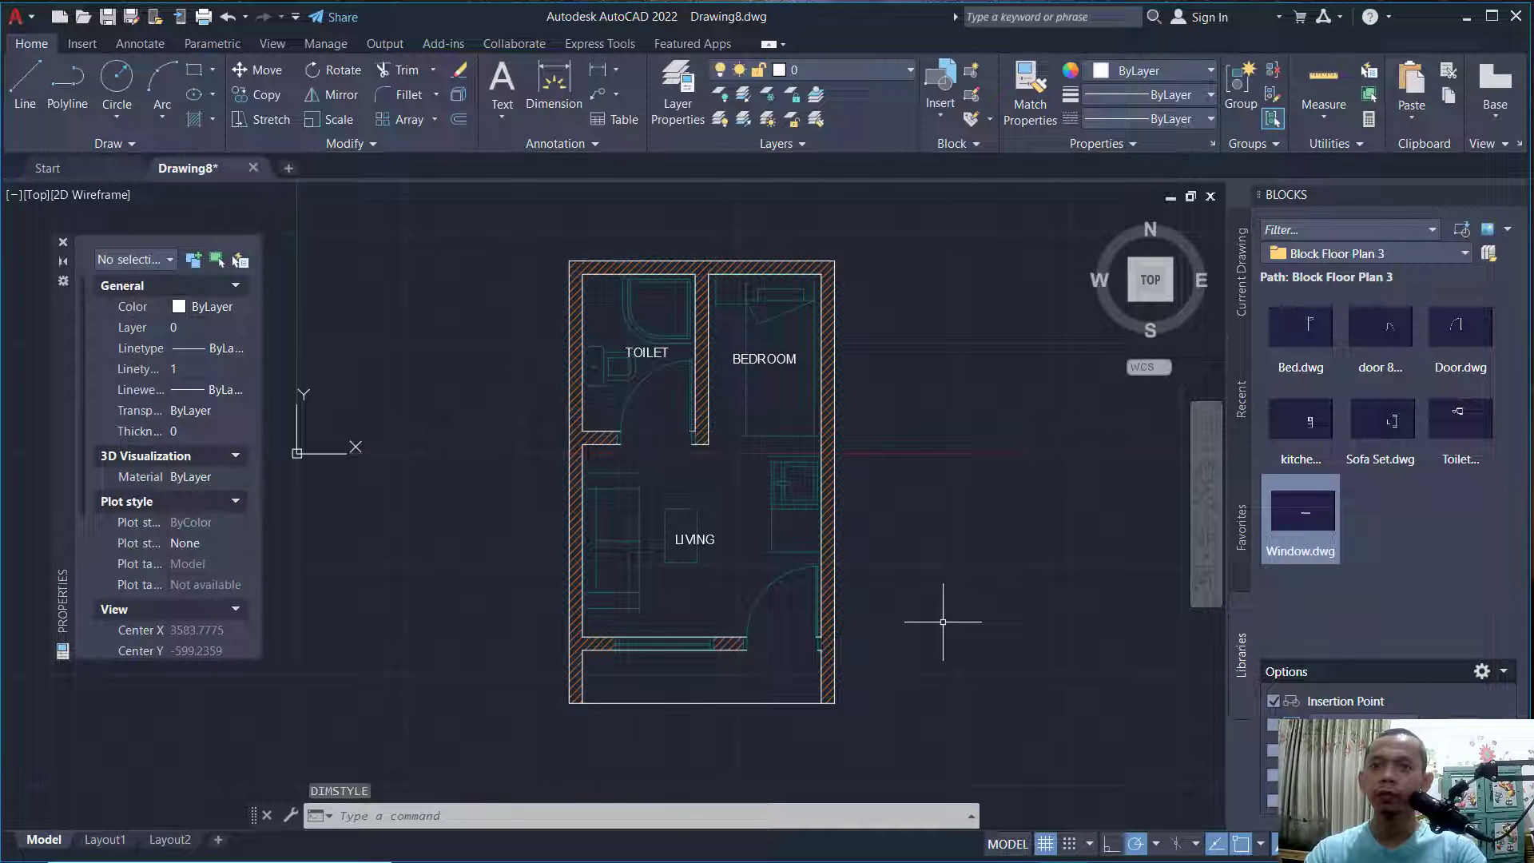
Set the drawing's annotation scale to 1:50.
{"action": "middle_click_drag", "start_coordinate": [943, 622], "coordinate": [937, 605]}
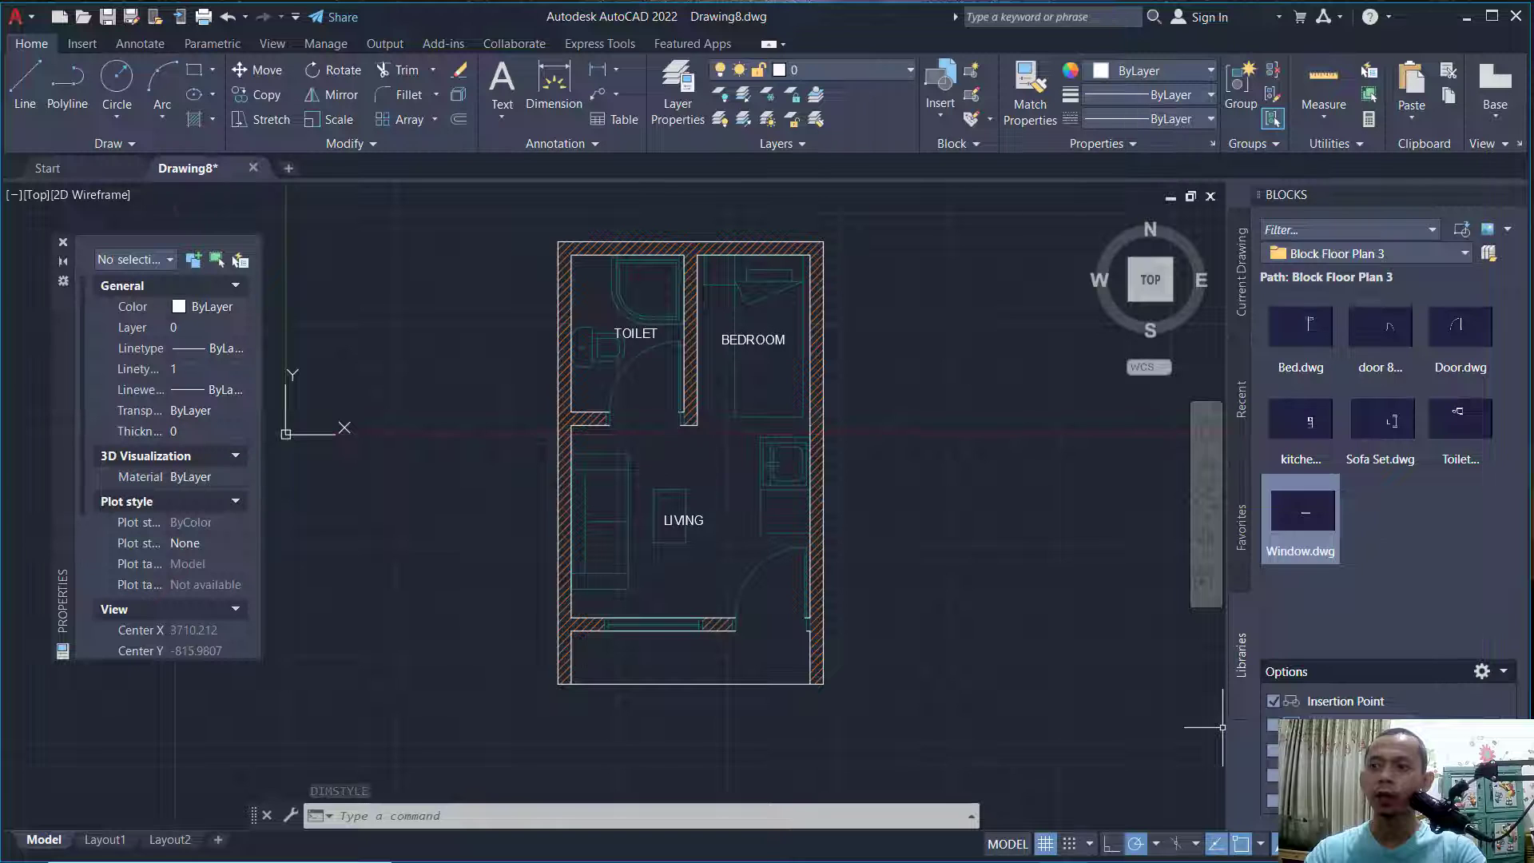
{"action": "left_click", "coordinate": [1349, 843]}
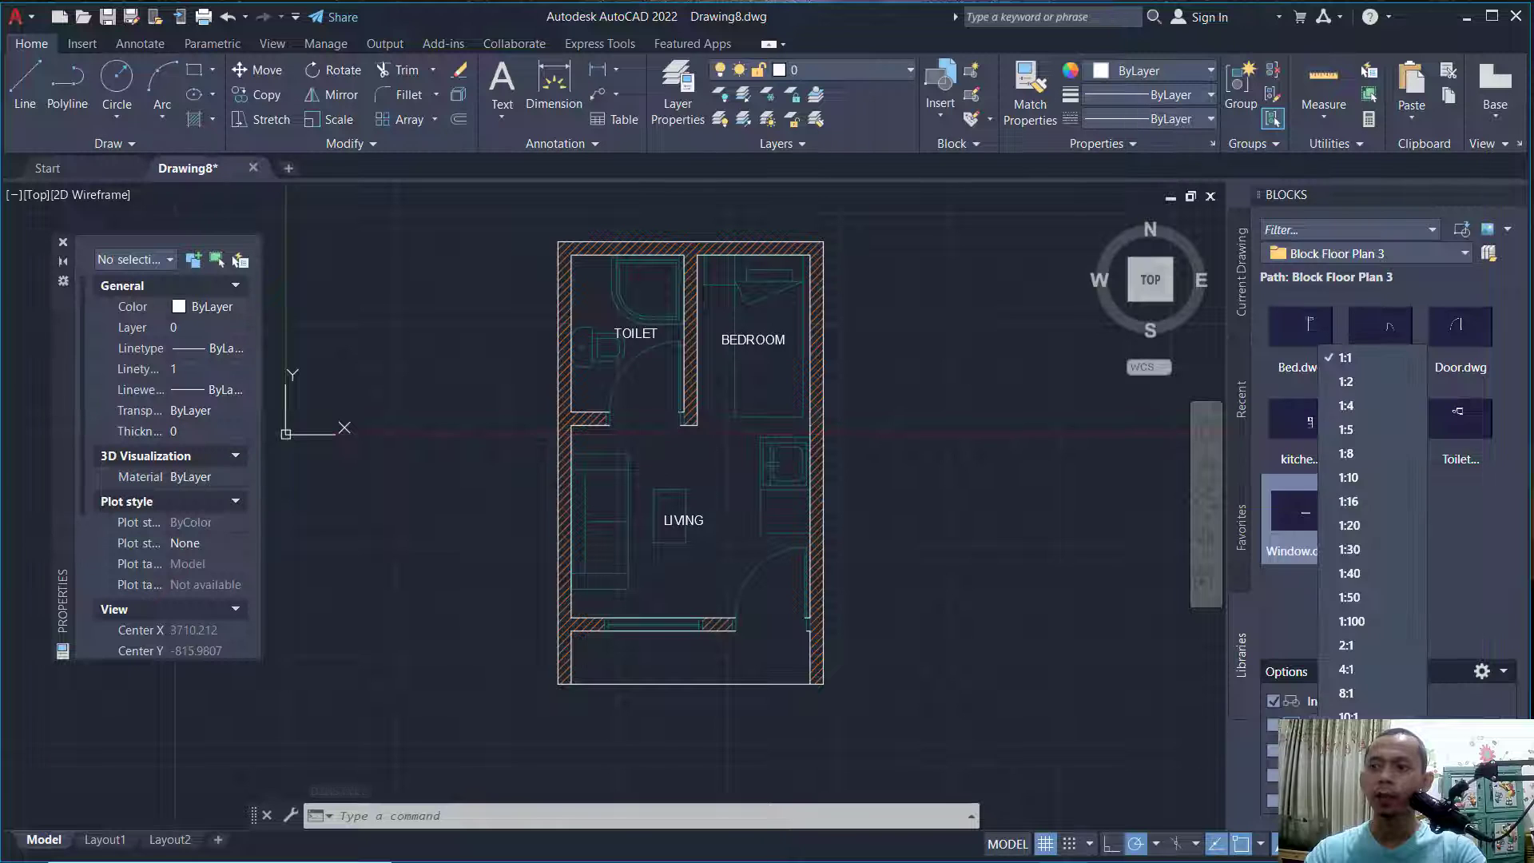
{"action": "left_click", "coordinate": [1350, 597]}
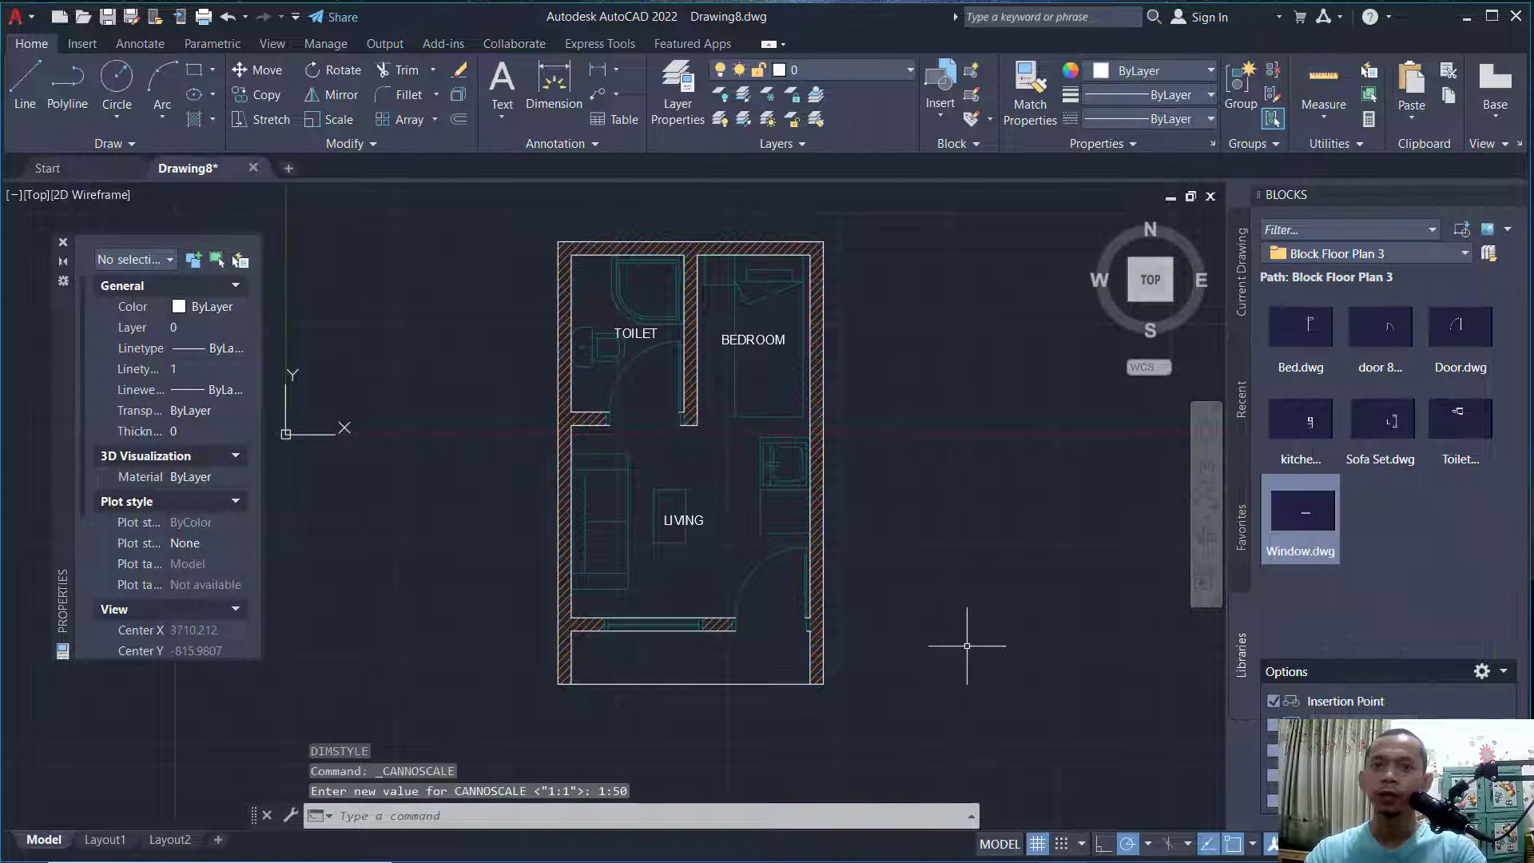
Add a linear dimension below the floor plan across its overall width, between the outer bottom corners.
{"action": "type", "text": "DIMLI"}
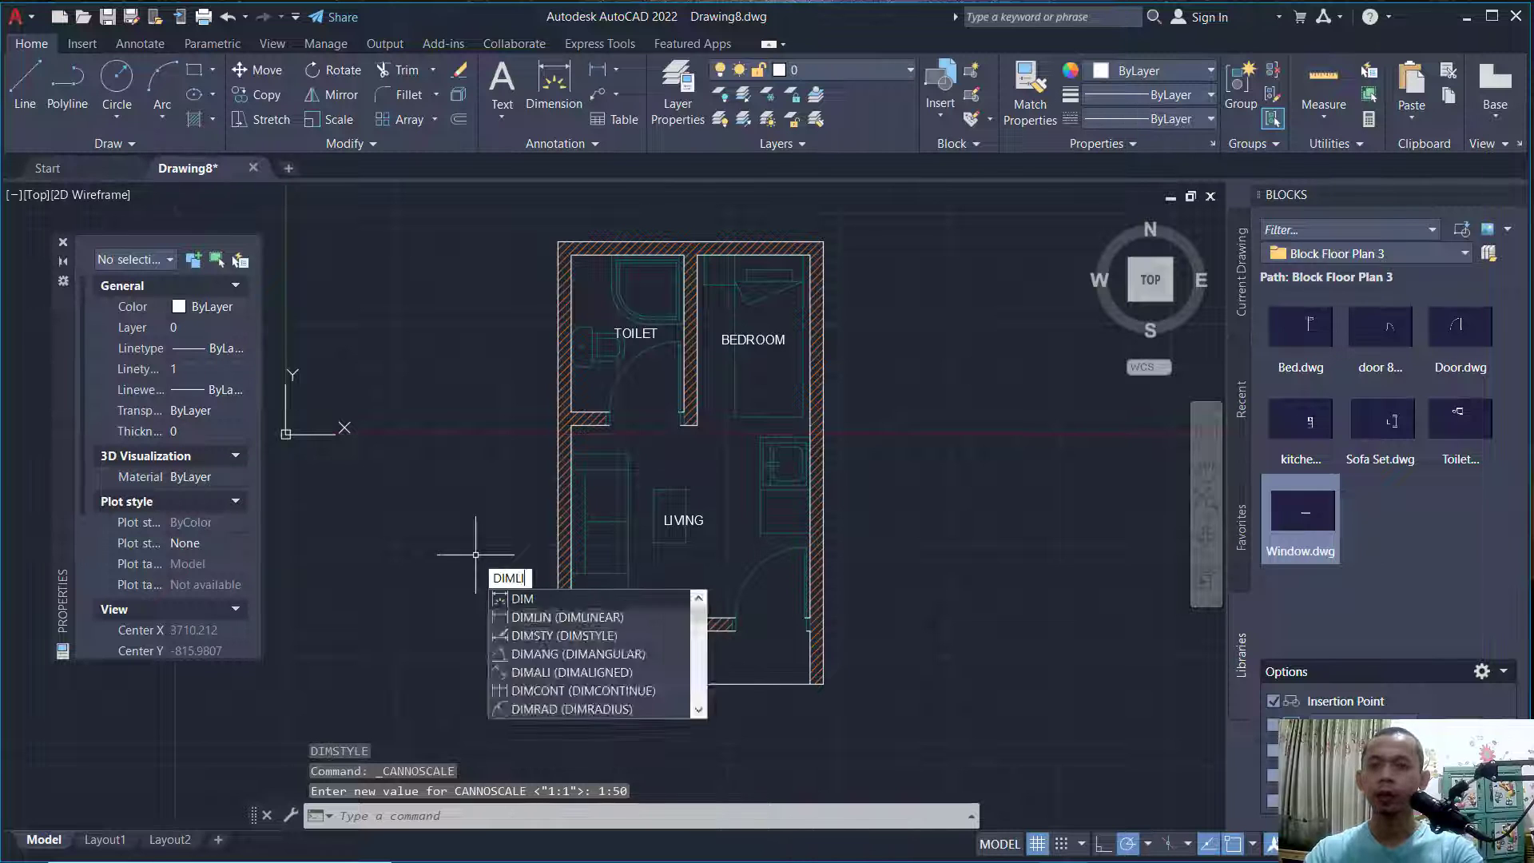
{"action": "key", "text": "Return"}
{"action": "scroll", "coordinate": [572, 723], "scroll_direction": "up", "scroll_amount": 2}
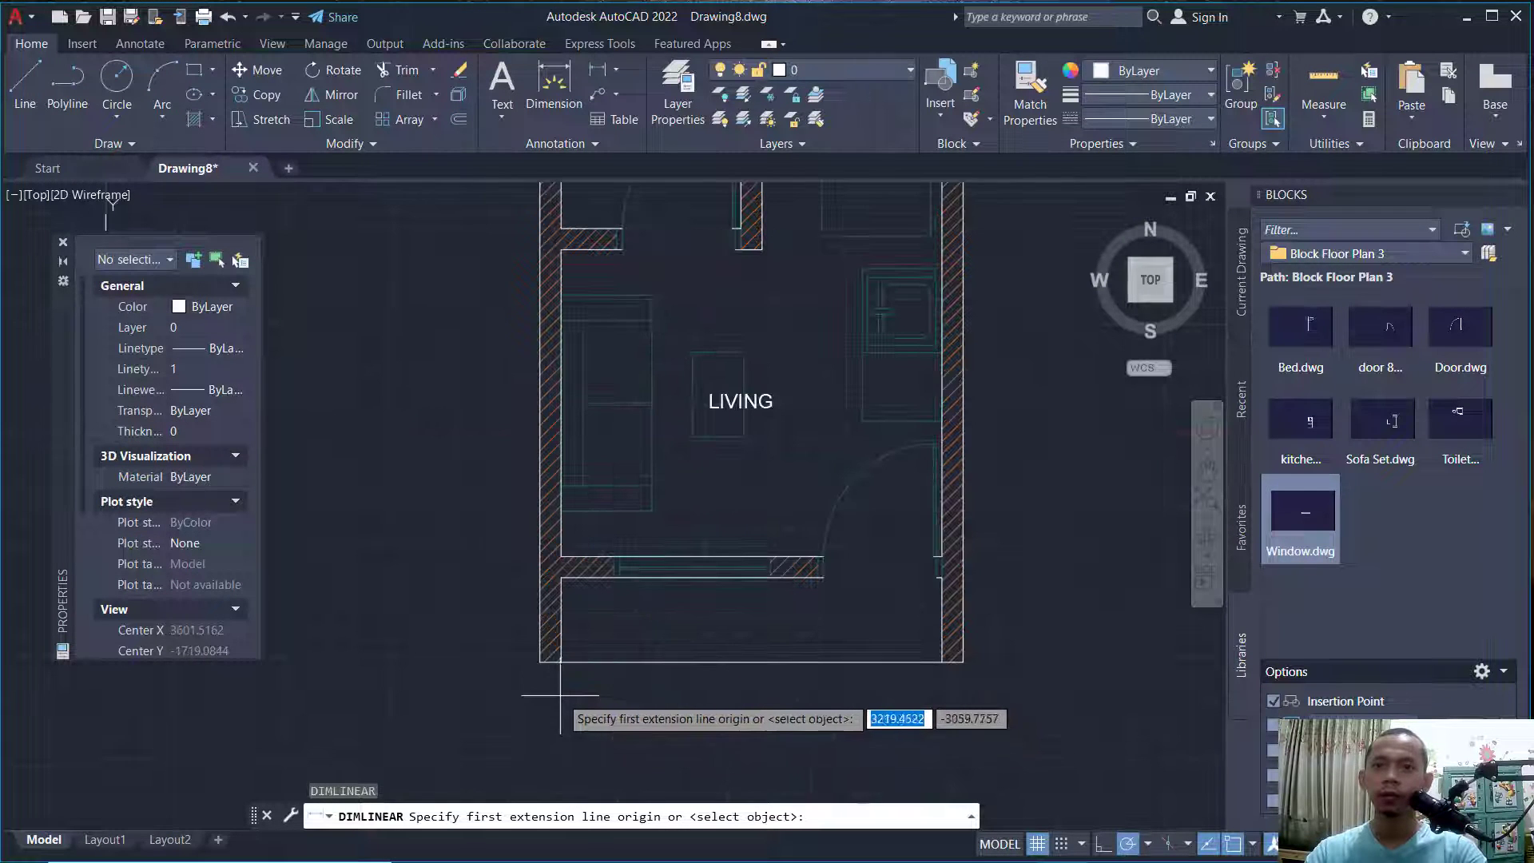
{"action": "left_click", "coordinate": [542, 660]}
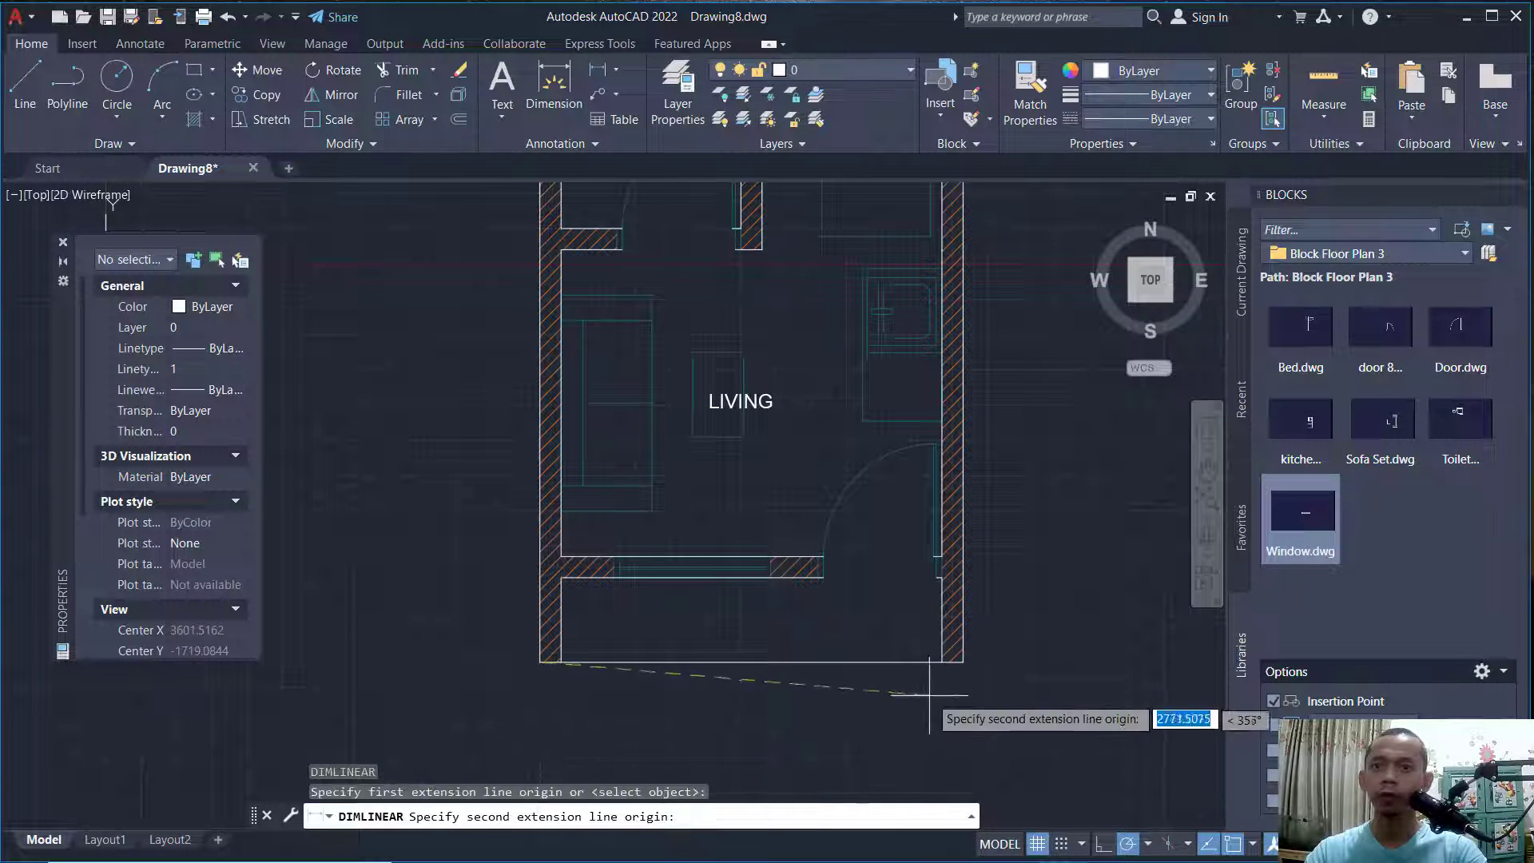
{"action": "left_click", "coordinate": [962, 662]}
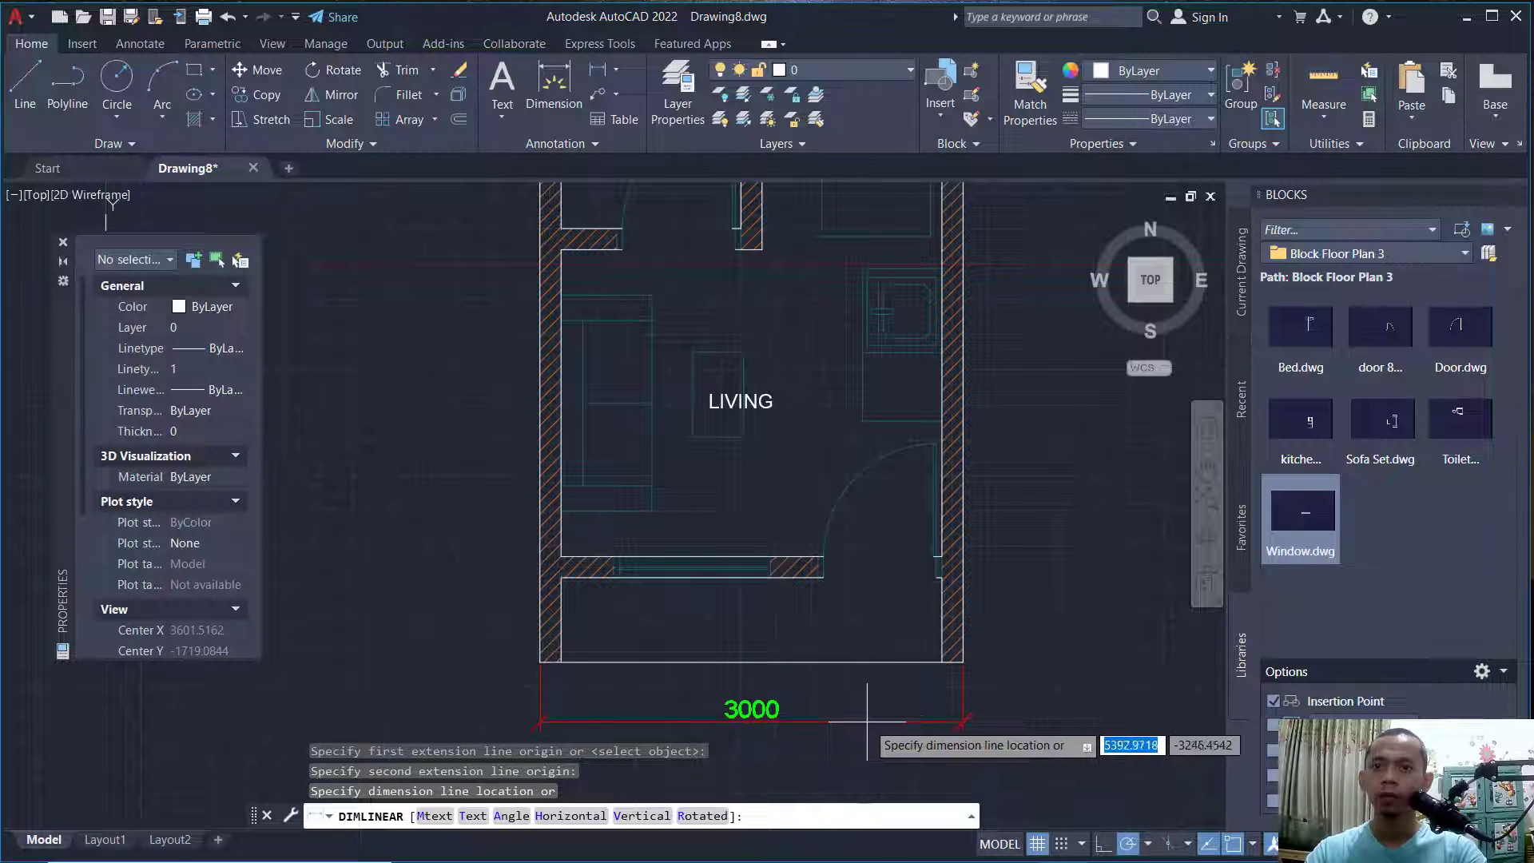
{"action": "left_click", "coordinate": [883, 722]}
Add a vertical linear dimension right of the plan, from the bottom-right outer corner to the lower face of the front wall.
{"action": "middle_click_drag", "start_coordinate": [1044, 656], "coordinate": [897, 650]}
{"action": "key", "text": "Return"}
{"action": "scroll", "coordinate": [870, 689], "scroll_direction": "up", "scroll_amount": 2}
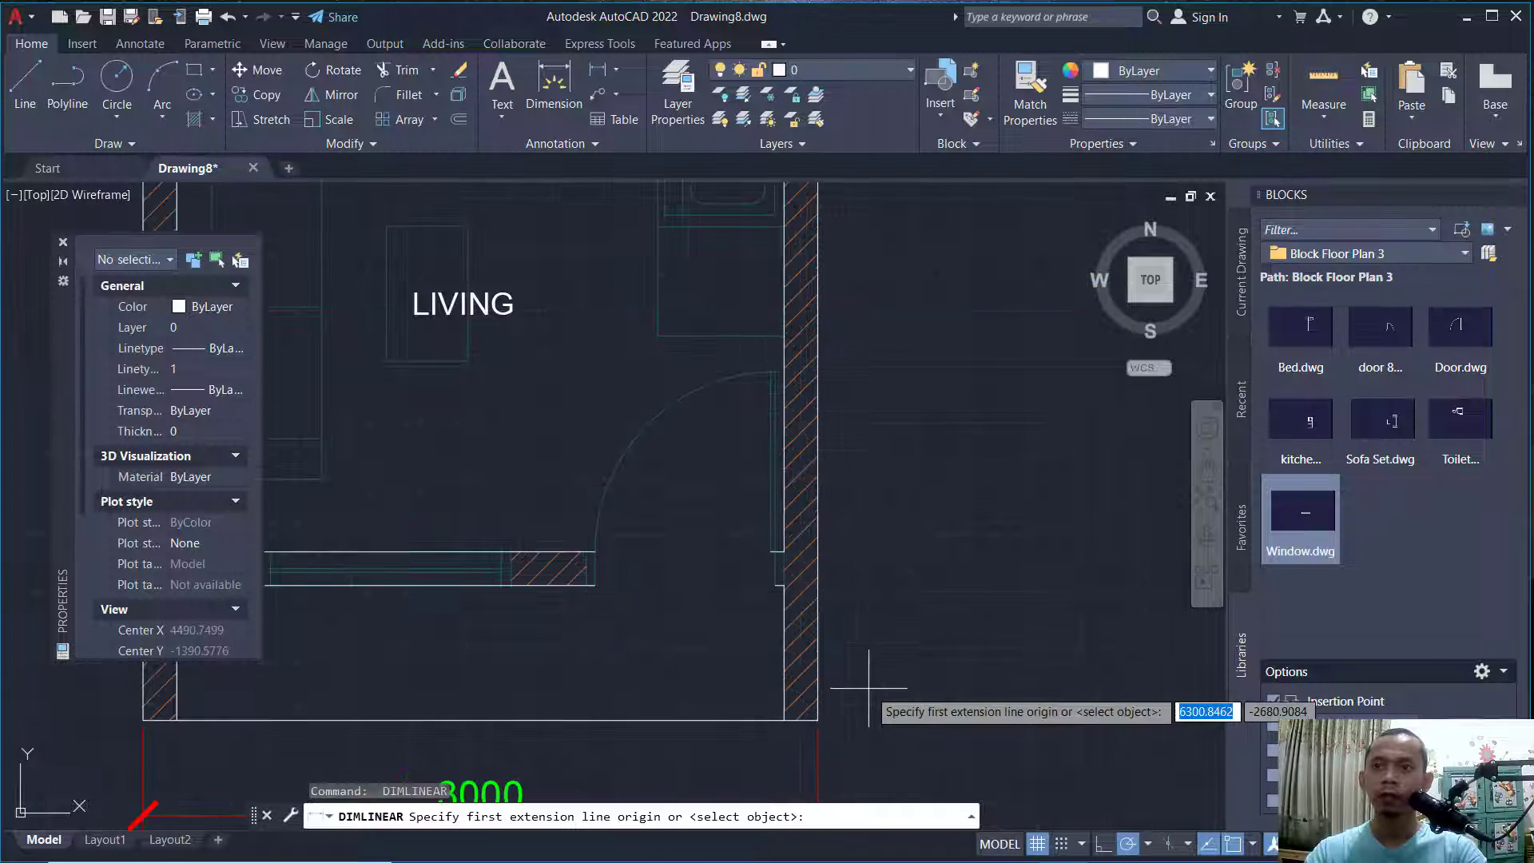
{"action": "left_click", "coordinate": [818, 719]}
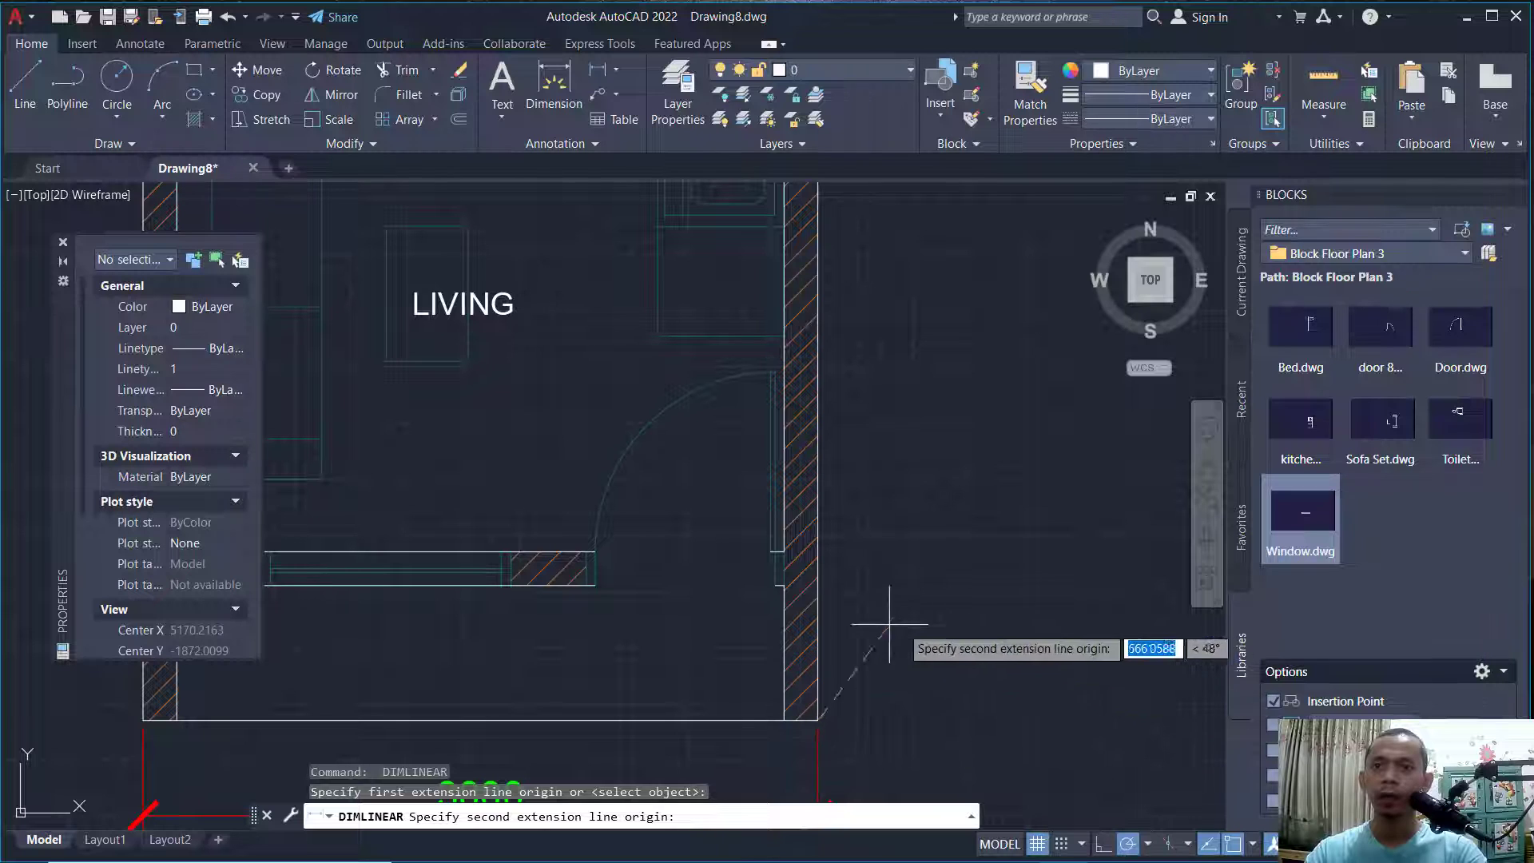
{"action": "left_click", "coordinate": [784, 585]}
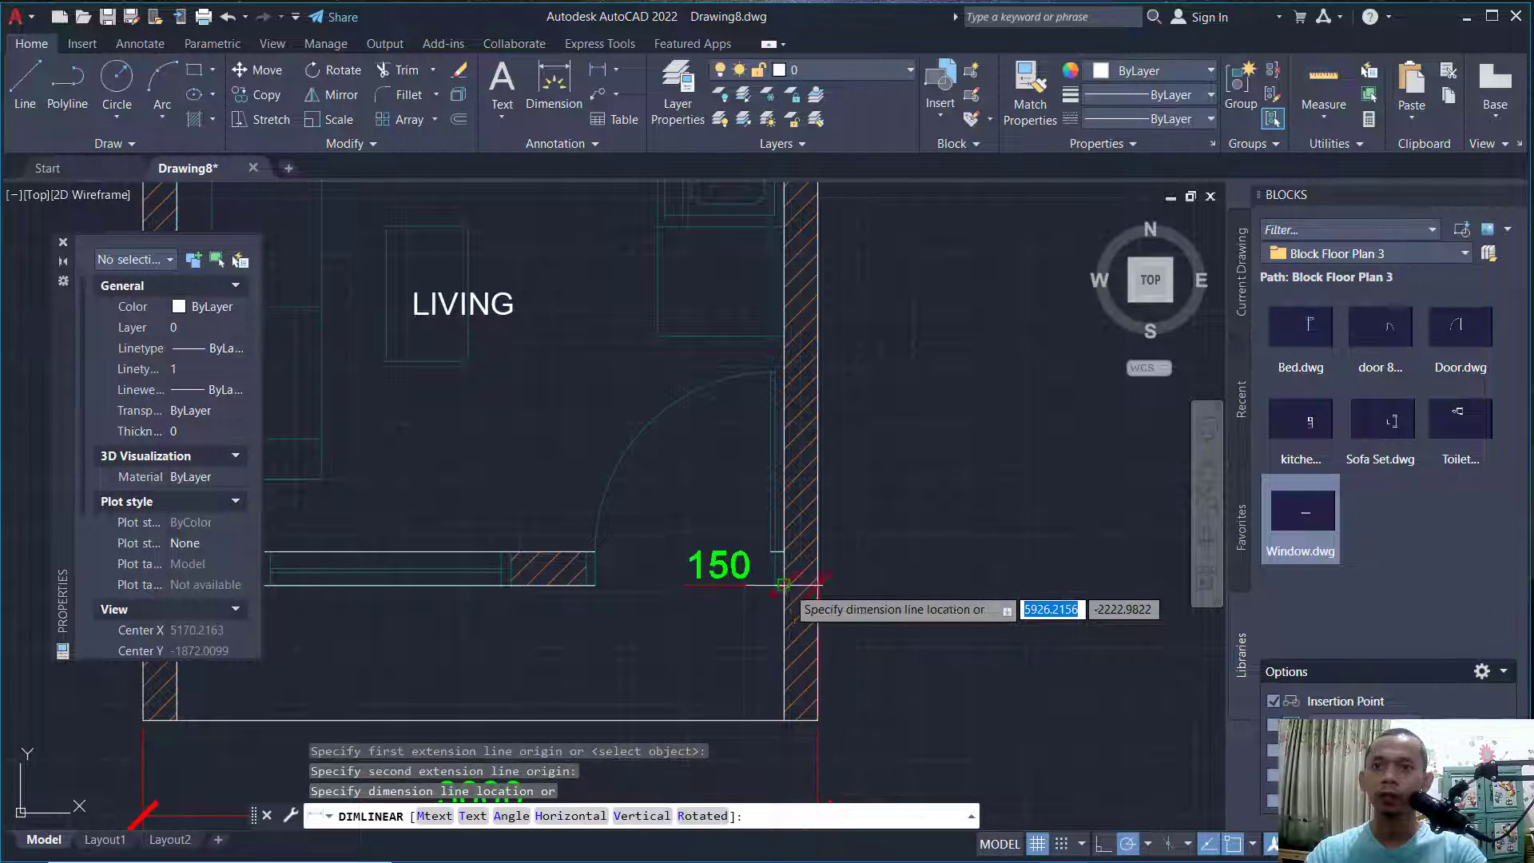
{"action": "left_click", "coordinate": [896, 637]}
Stretch the upper extension line origin of the porch depth dimension from the inner to the outer face of the right wall.
{"action": "left_click", "coordinate": [986, 675]}
{"action": "left_click", "coordinate": [821, 571]}
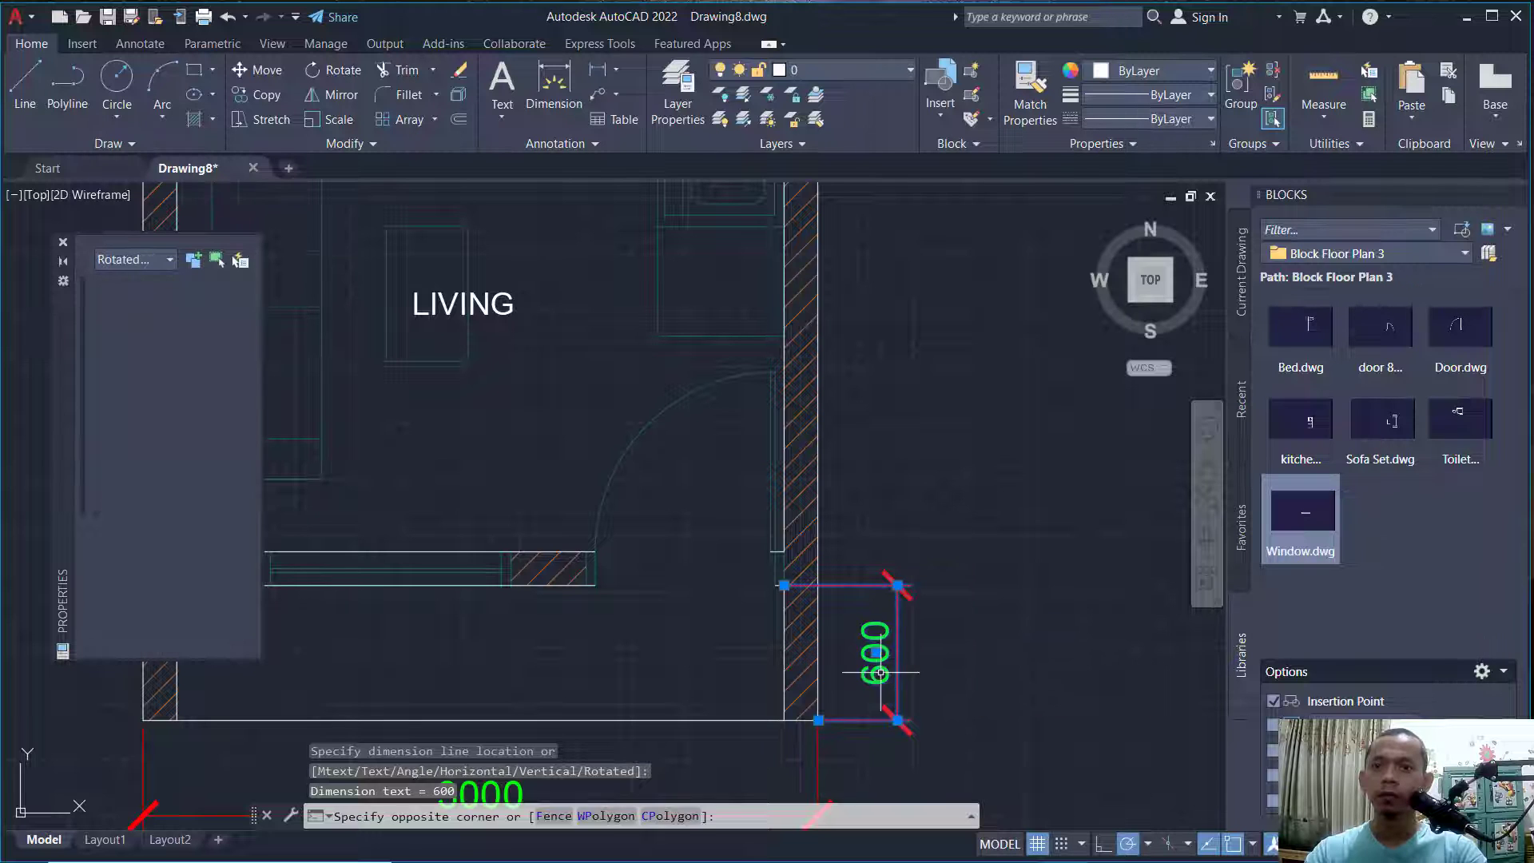
{"action": "scroll", "coordinate": [821, 572], "scroll_direction": "up", "scroll_amount": 3}
{"action": "left_click", "coordinate": [722, 618]}
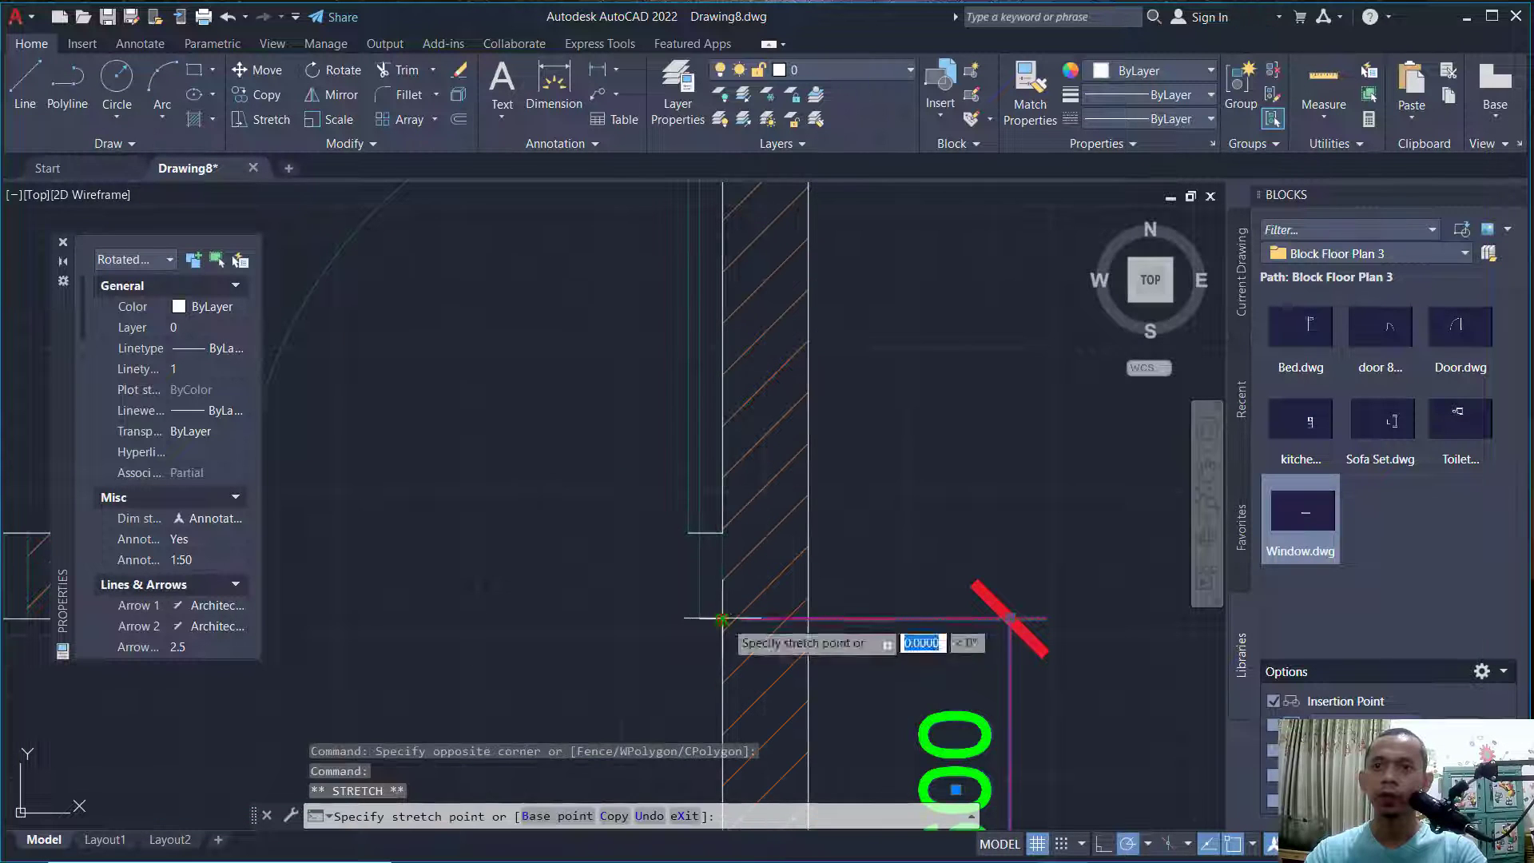
{"action": "left_click", "coordinate": [809, 617]}
{"action": "key", "text": "Escape"}
Add a vertical linear dimension from the porch dimension's upper end to the plan's top-right corner, aligned with the porch dimension.
{"action": "scroll", "coordinate": [1011, 623], "scroll_direction": "down", "scroll_amount": 5}
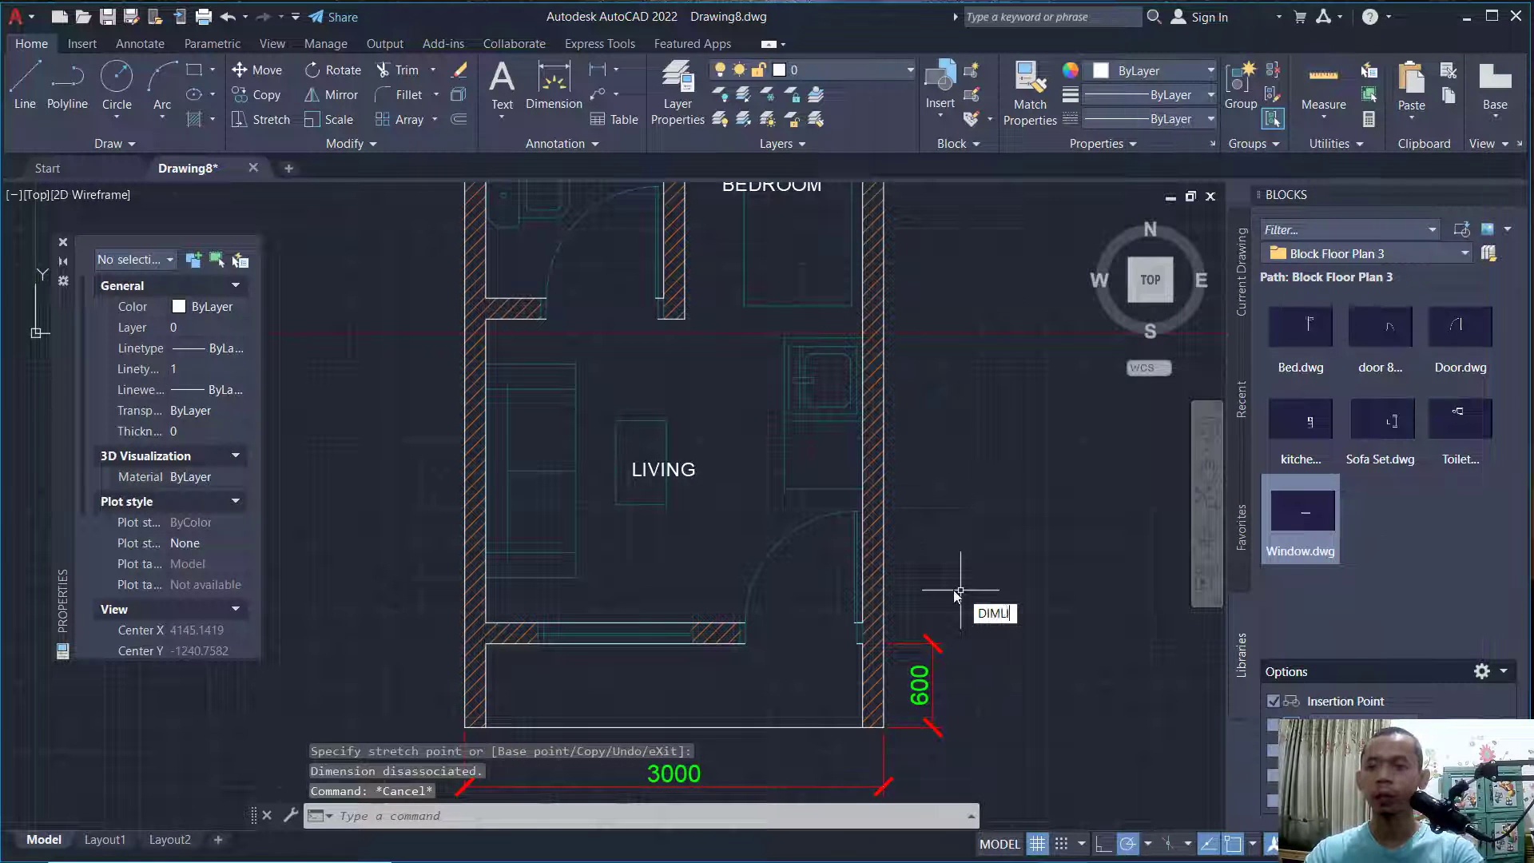
{"action": "key", "text": "Return"}
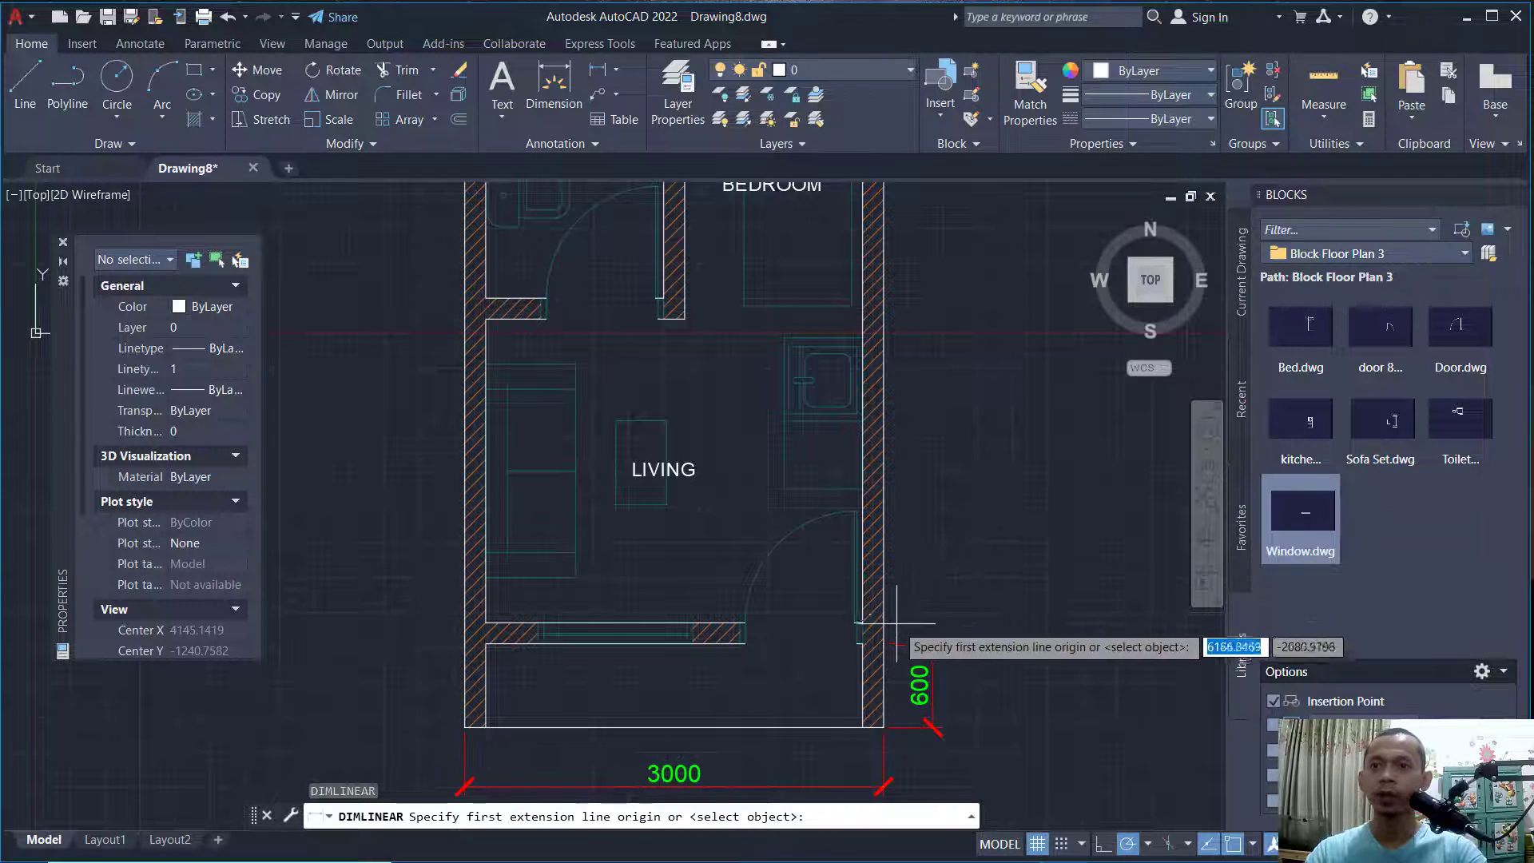
{"action": "left_click", "coordinate": [882, 640]}
{"action": "mouse_move", "coordinate": [952, 401]}
{"action": "middle_mouse_down"}
{"action": "mouse_move", "coordinate": [926, 639]}
{"action": "mouse_move", "coordinate": [907, 363]}
{"action": "middle_mouse_up"}
{"action": "left_click", "coordinate": [859, 270]}
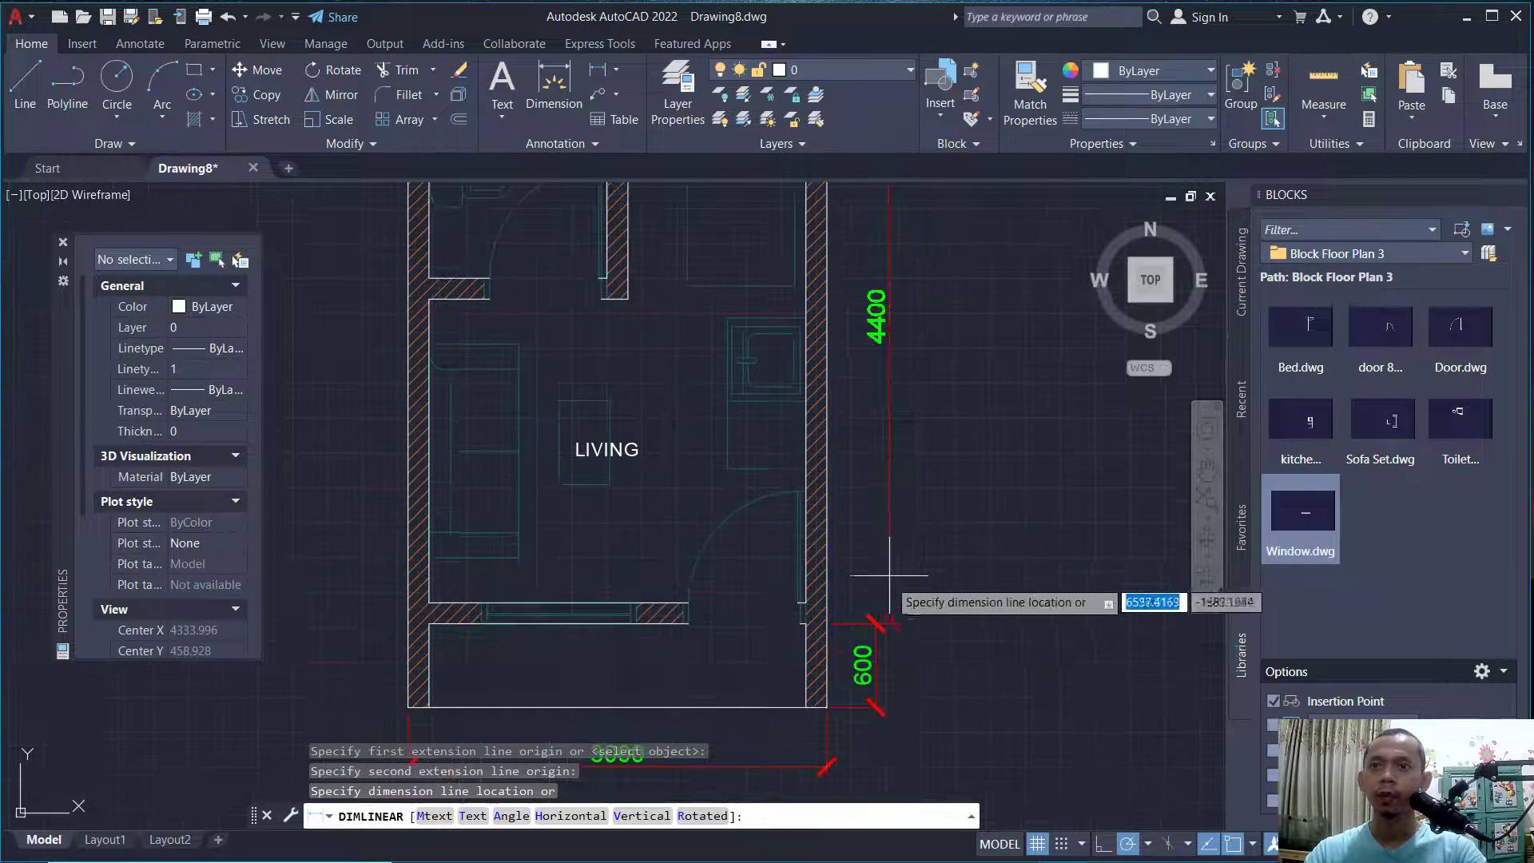
{"action": "left_click", "coordinate": [877, 620]}
Dimension the plan's overall height between its right outer corners, placed outside the two existing vertical dimensions.
{"action": "key", "text": "Return"}
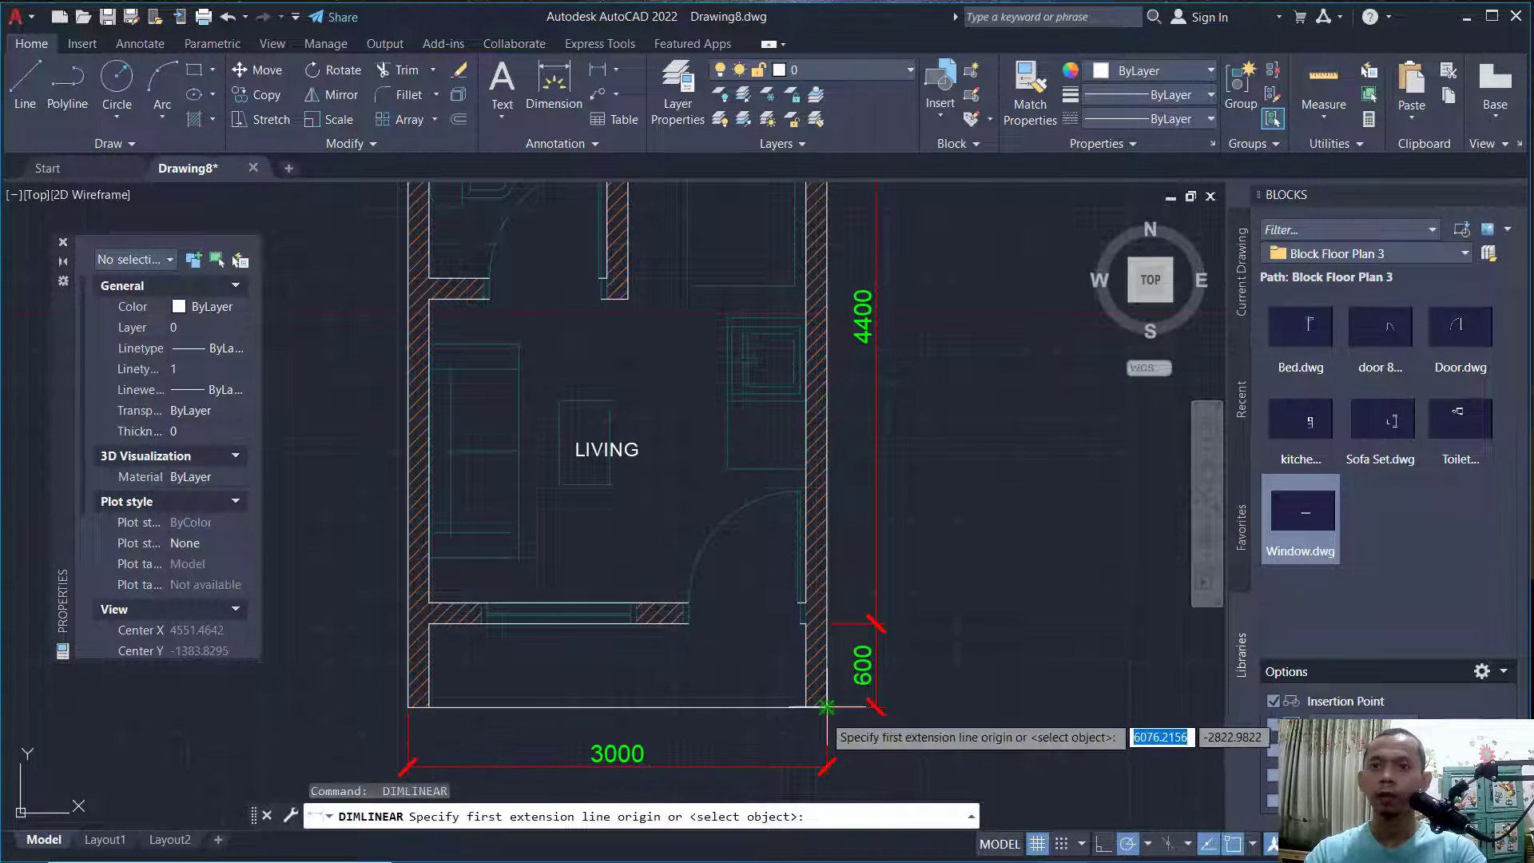
{"action": "left_click", "coordinate": [827, 707]}
{"action": "scroll", "coordinate": [913, 595], "scroll_direction": "down", "scroll_amount": 2}
{"action": "middle_click_drag", "start_coordinate": [923, 540], "coordinate": [909, 641]}
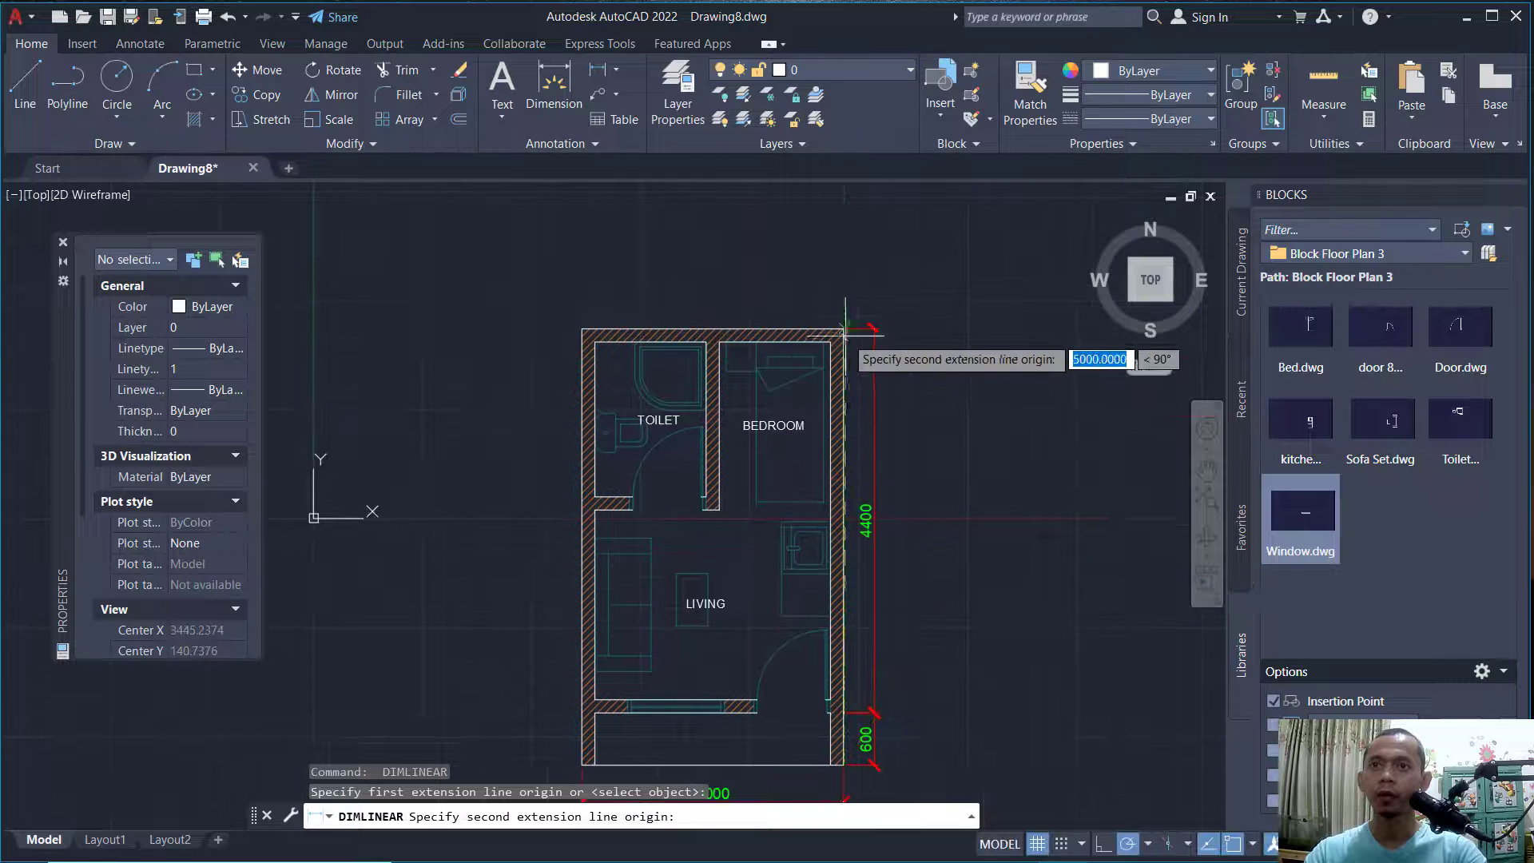
{"action": "left_click", "coordinate": [844, 329]}
{"action": "left_click", "coordinate": [915, 474]}
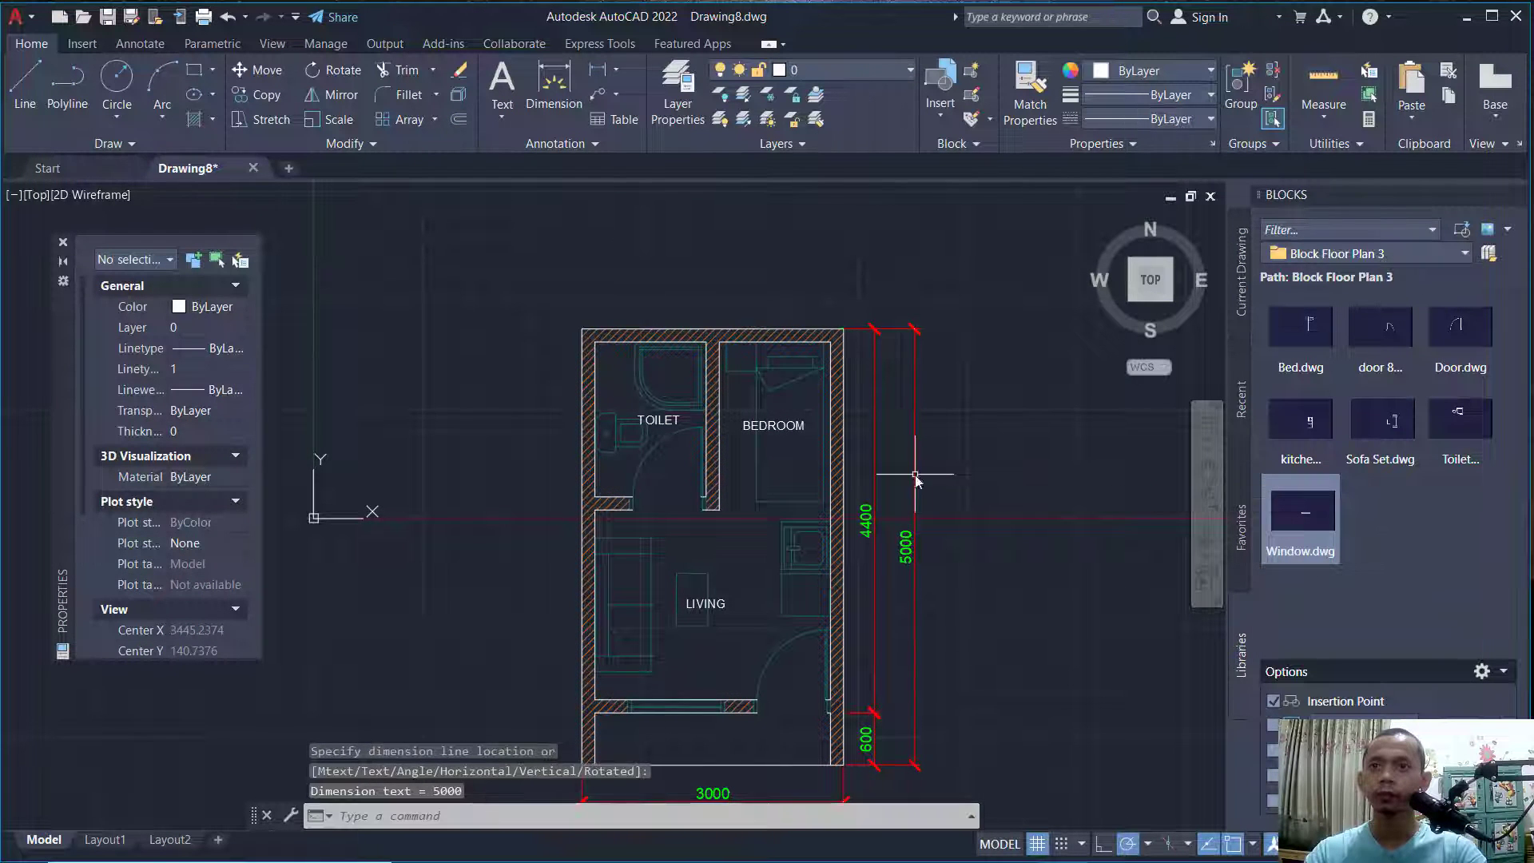
Add a horizontal linear dimension above the plan, from the top-right outer corner to the midpoint between the toilet-bedroom partition's two faces.
{"action": "middle_click_drag", "start_coordinate": [764, 456], "coordinate": [793, 583]}
{"action": "scroll", "coordinate": [764, 429], "scroll_direction": "up", "scroll_amount": 4}
{"action": "key", "text": "Return"}
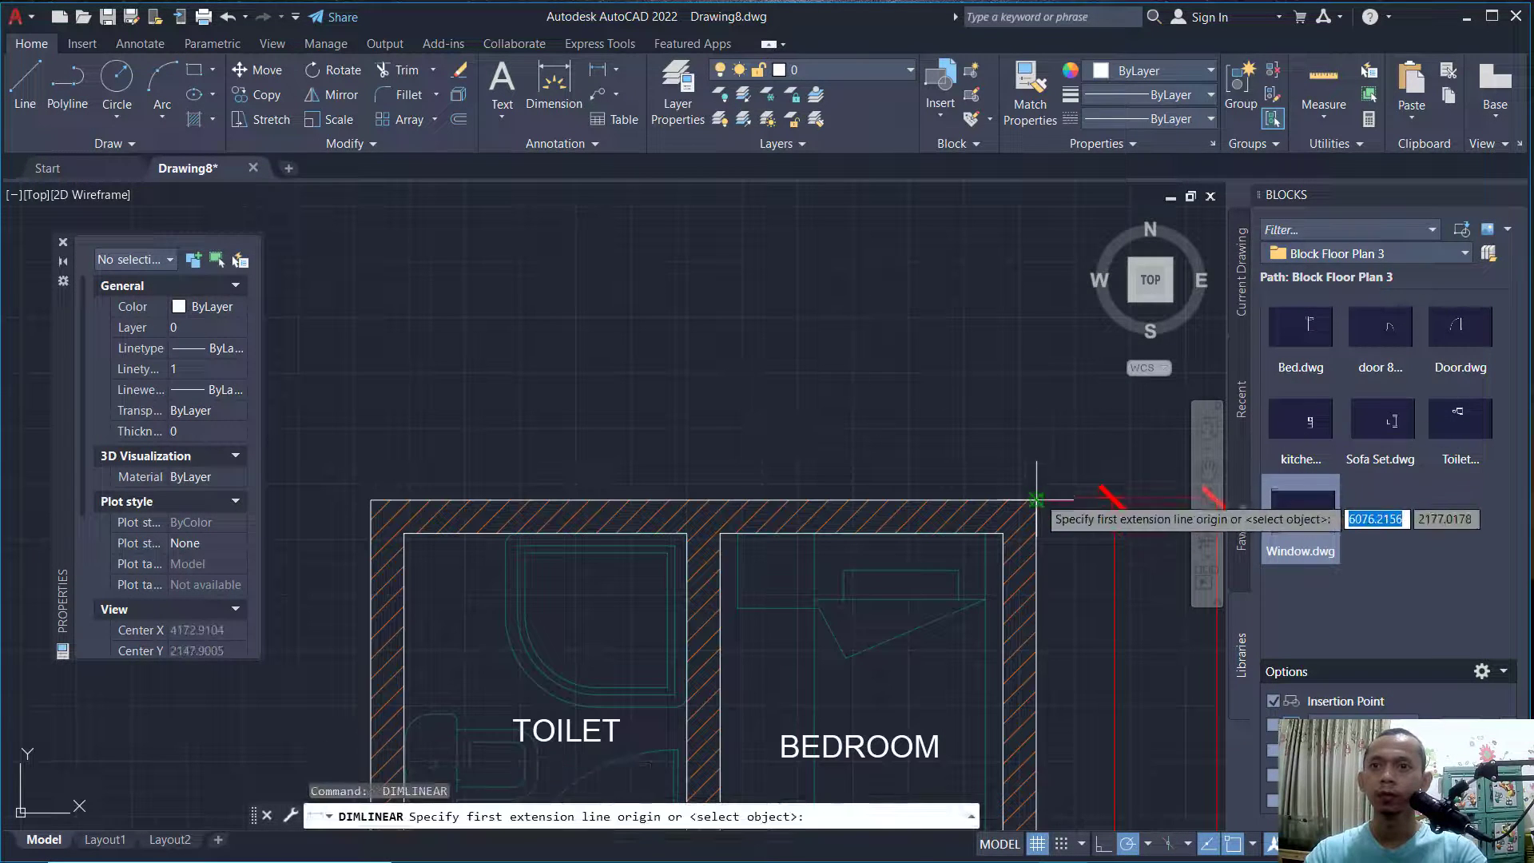
{"action": "left_click", "coordinate": [1036, 501]}
{"action": "right_click", "coordinate": [712, 350], "text": "shift"}
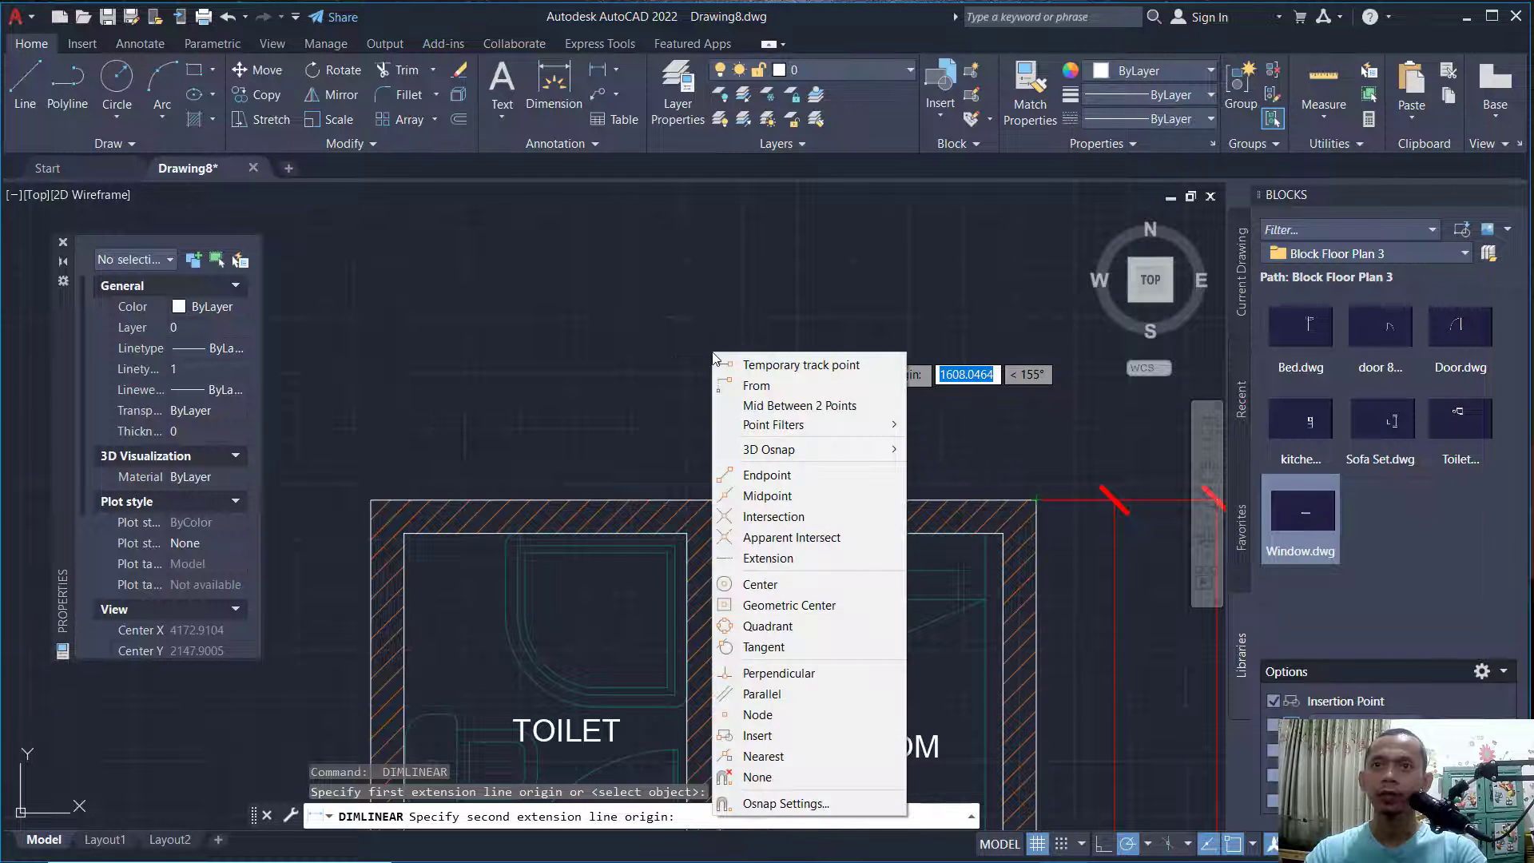
{"action": "left_click", "coordinate": [807, 406]}
{"action": "scroll", "coordinate": [720, 530], "scroll_direction": "up", "scroll_amount": 4}
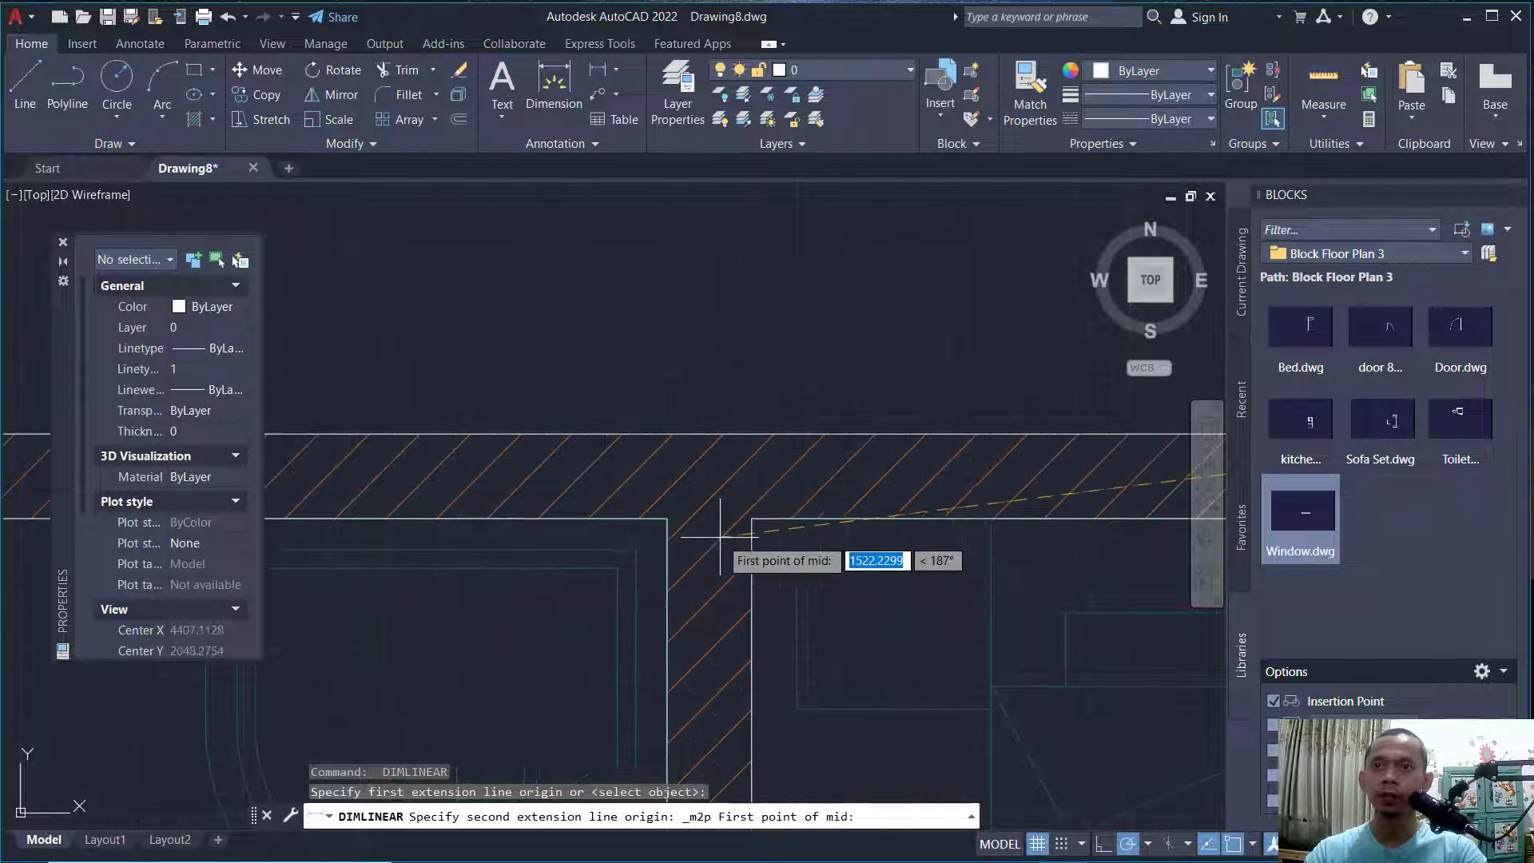
{"action": "left_click", "coordinate": [690, 519]}
{"action": "left_click", "coordinate": [664, 518]}
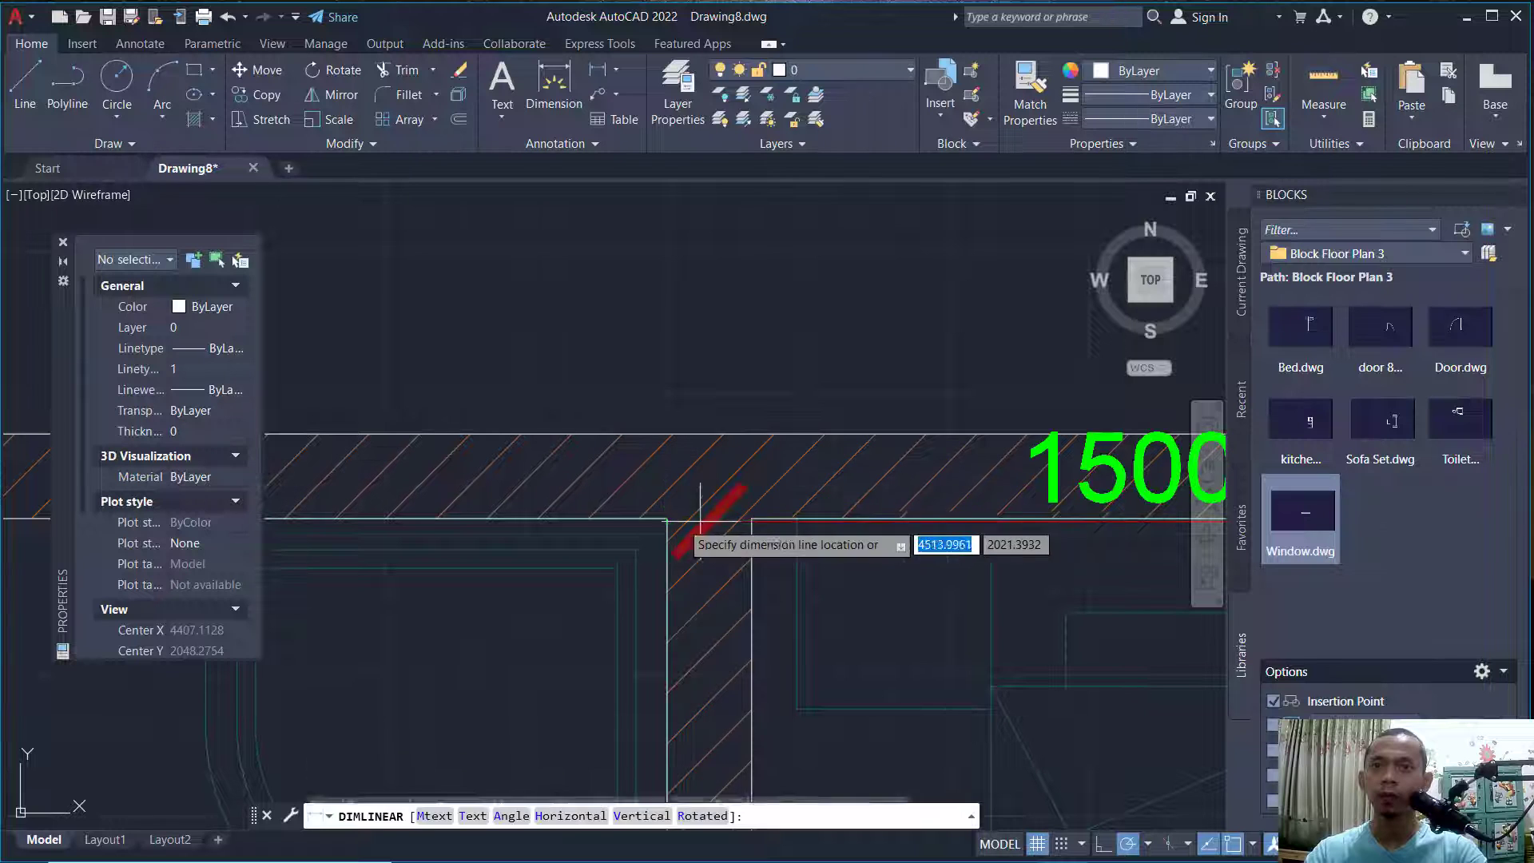
{"action": "scroll", "coordinate": [779, 302], "scroll_direction": "down", "scroll_amount": 4}
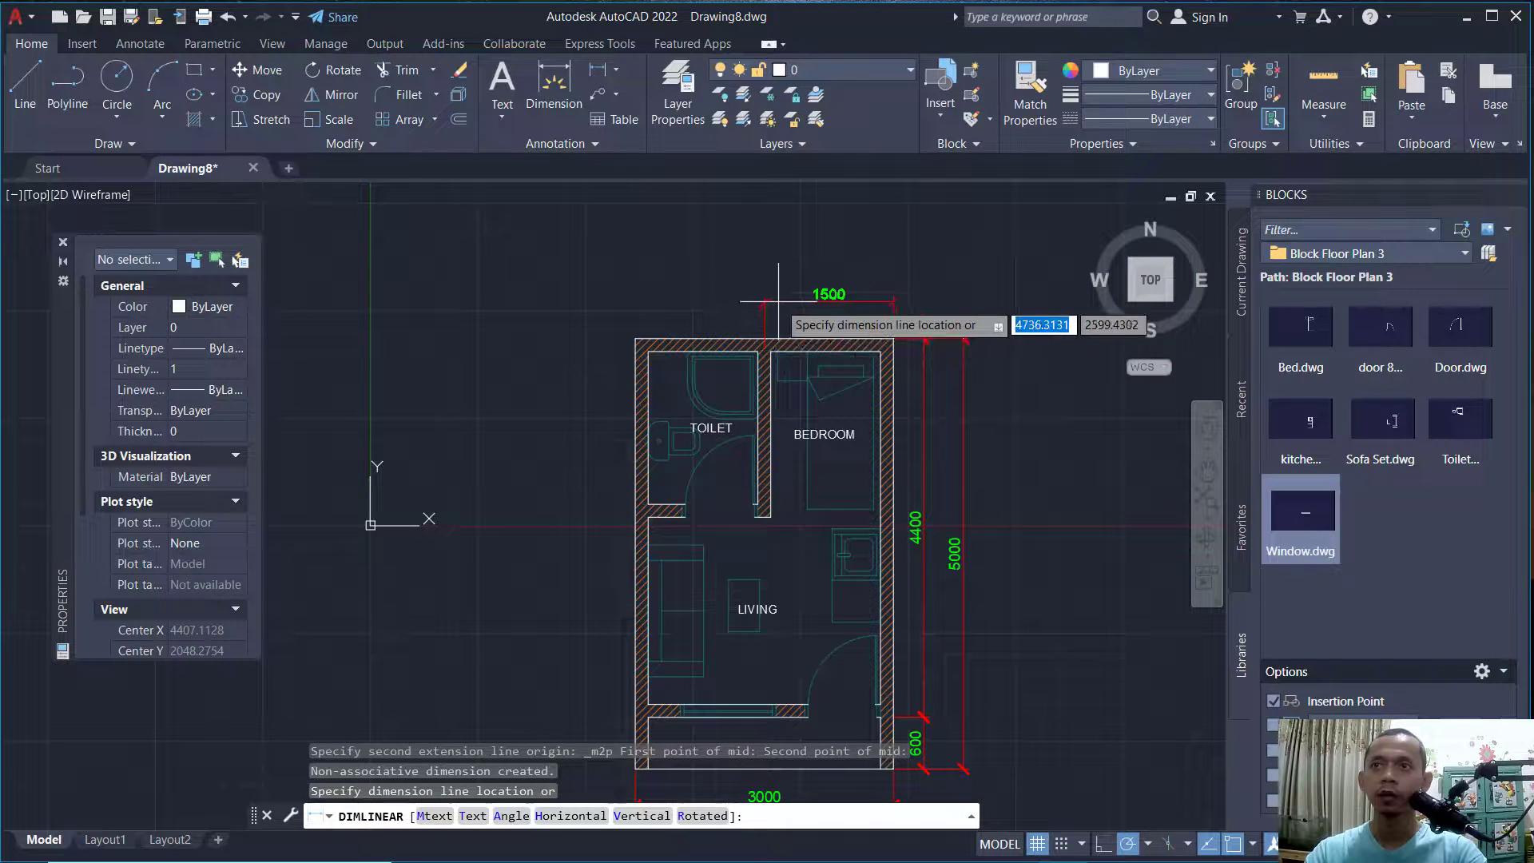
{"action": "left_click", "coordinate": [779, 302]}
Add a horizontal linear dimension from the partition's centre line to the plan's top-left outer corner, aligned with the bedroom-side dimension.
{"action": "scroll", "coordinate": [746, 264], "scroll_direction": "up", "scroll_amount": 4}
{"action": "key", "text": "Return"}
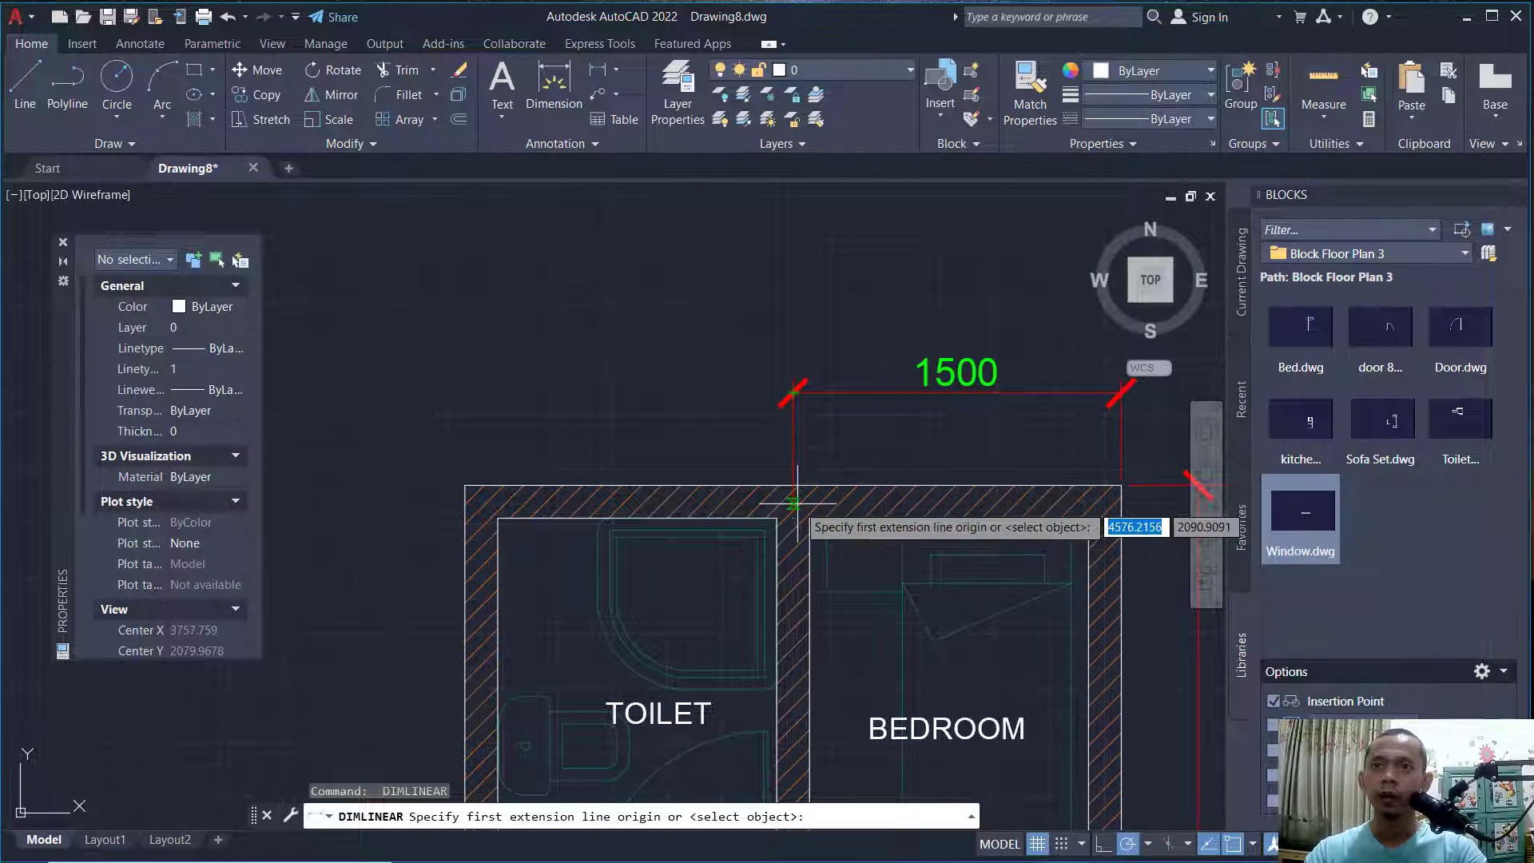
{"action": "left_click", "coordinate": [793, 485]}
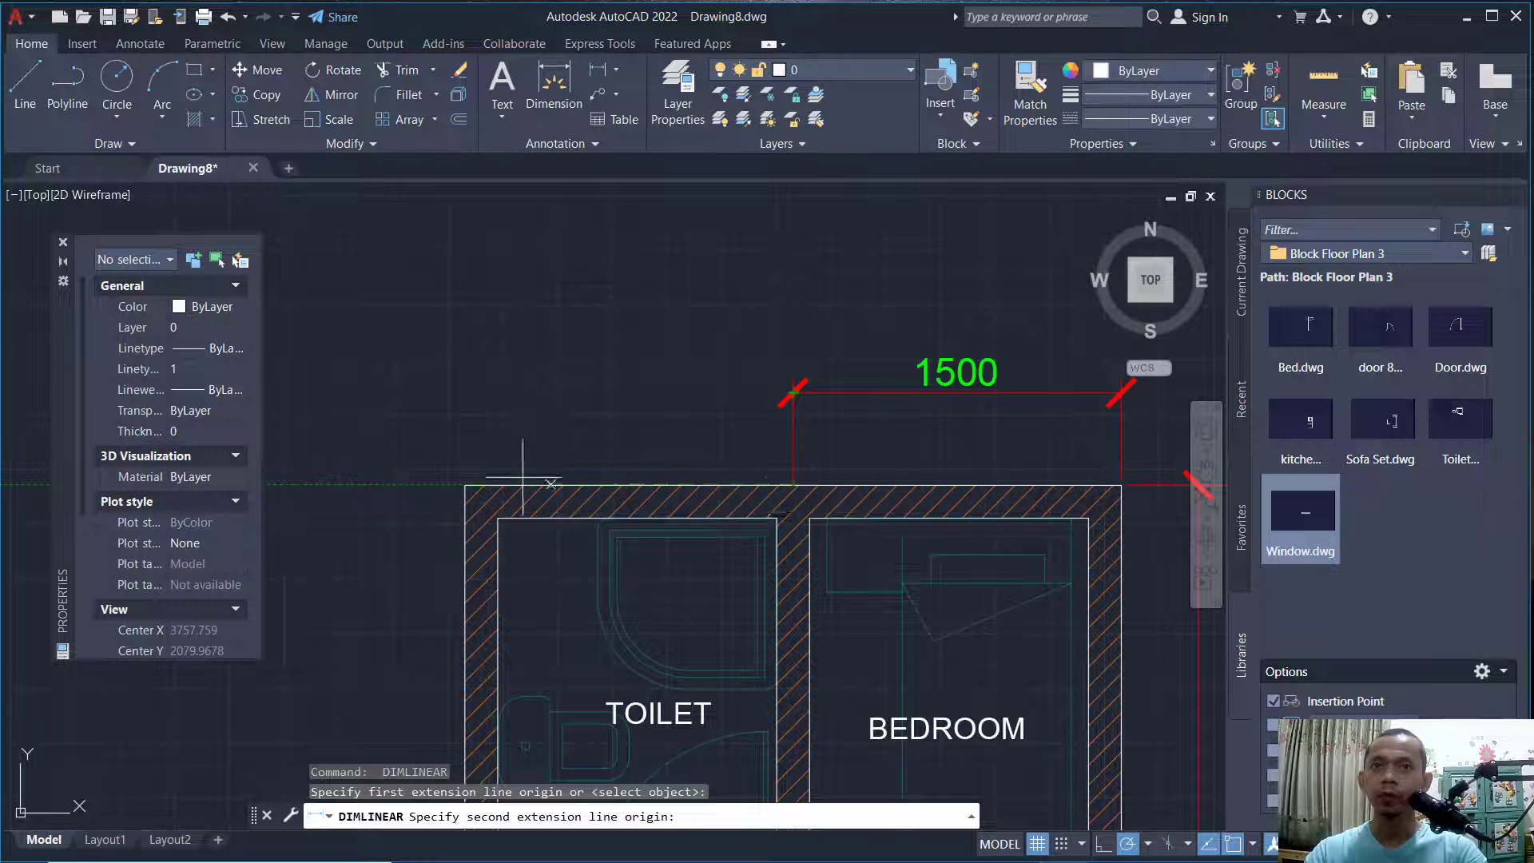
{"action": "left_click", "coordinate": [466, 485]}
{"action": "left_click", "coordinate": [789, 390]}
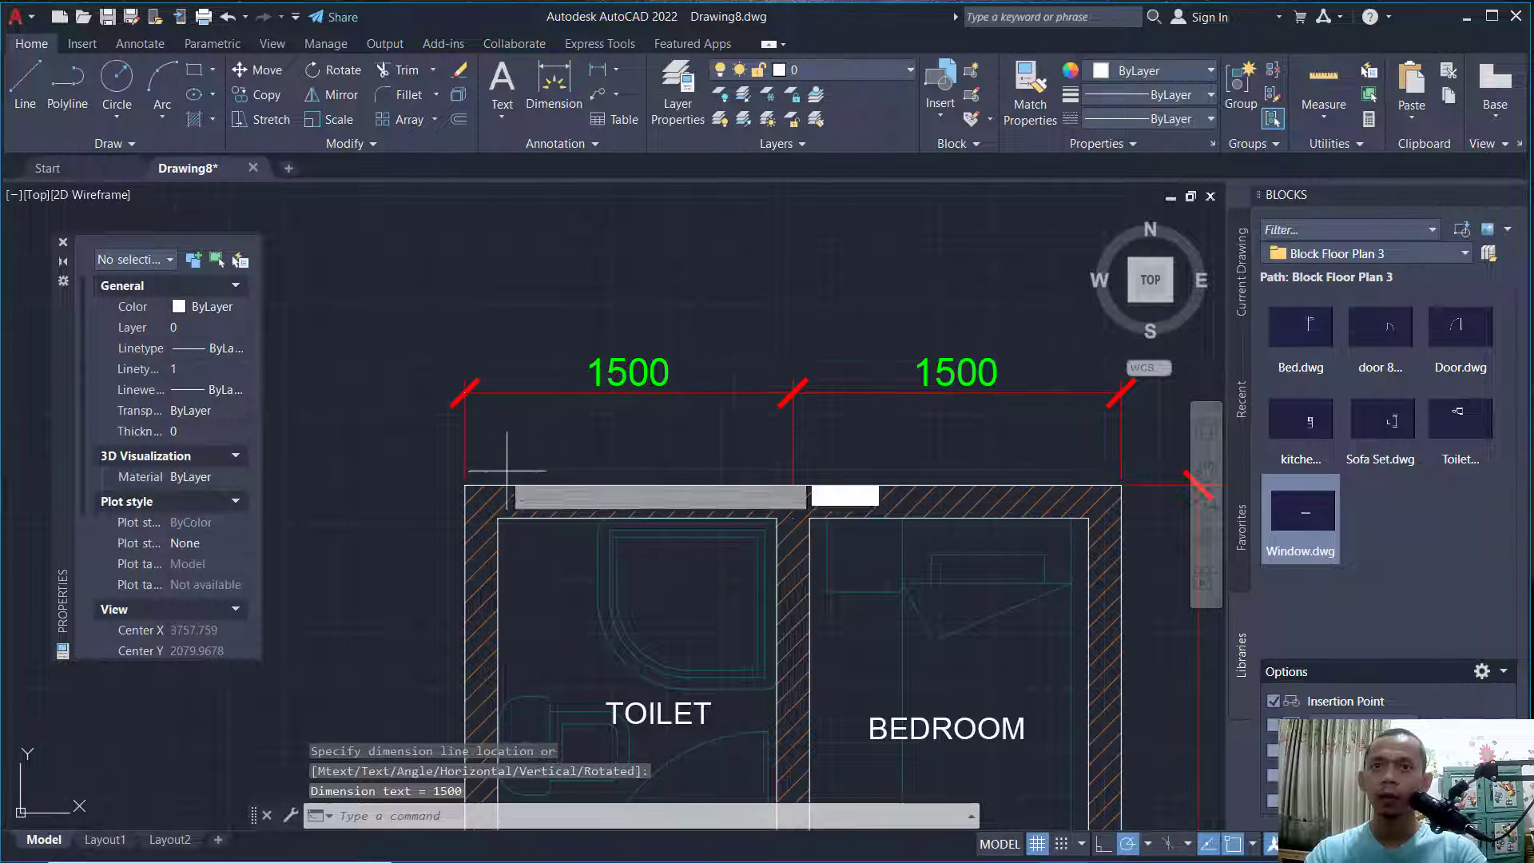
Dimension the plan's overall width between its upper outer corners, placed above the two existing horizontal dimensions.
{"action": "key", "text": "Return"}
{"action": "left_click", "coordinate": [466, 485]}
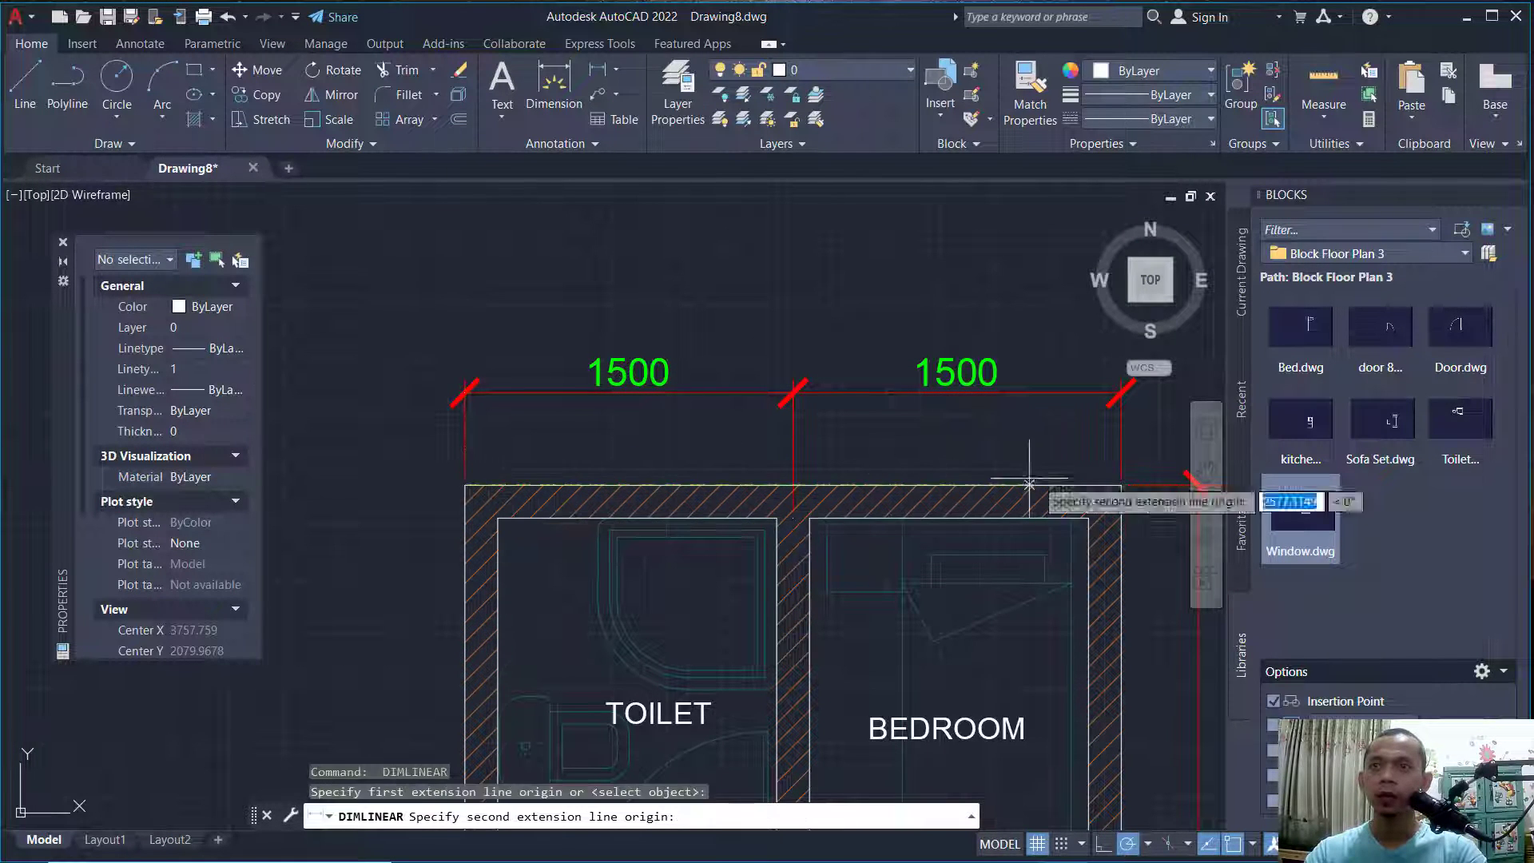
{"action": "left_click", "coordinate": [1121, 485]}
{"action": "left_click", "coordinate": [960, 309]}
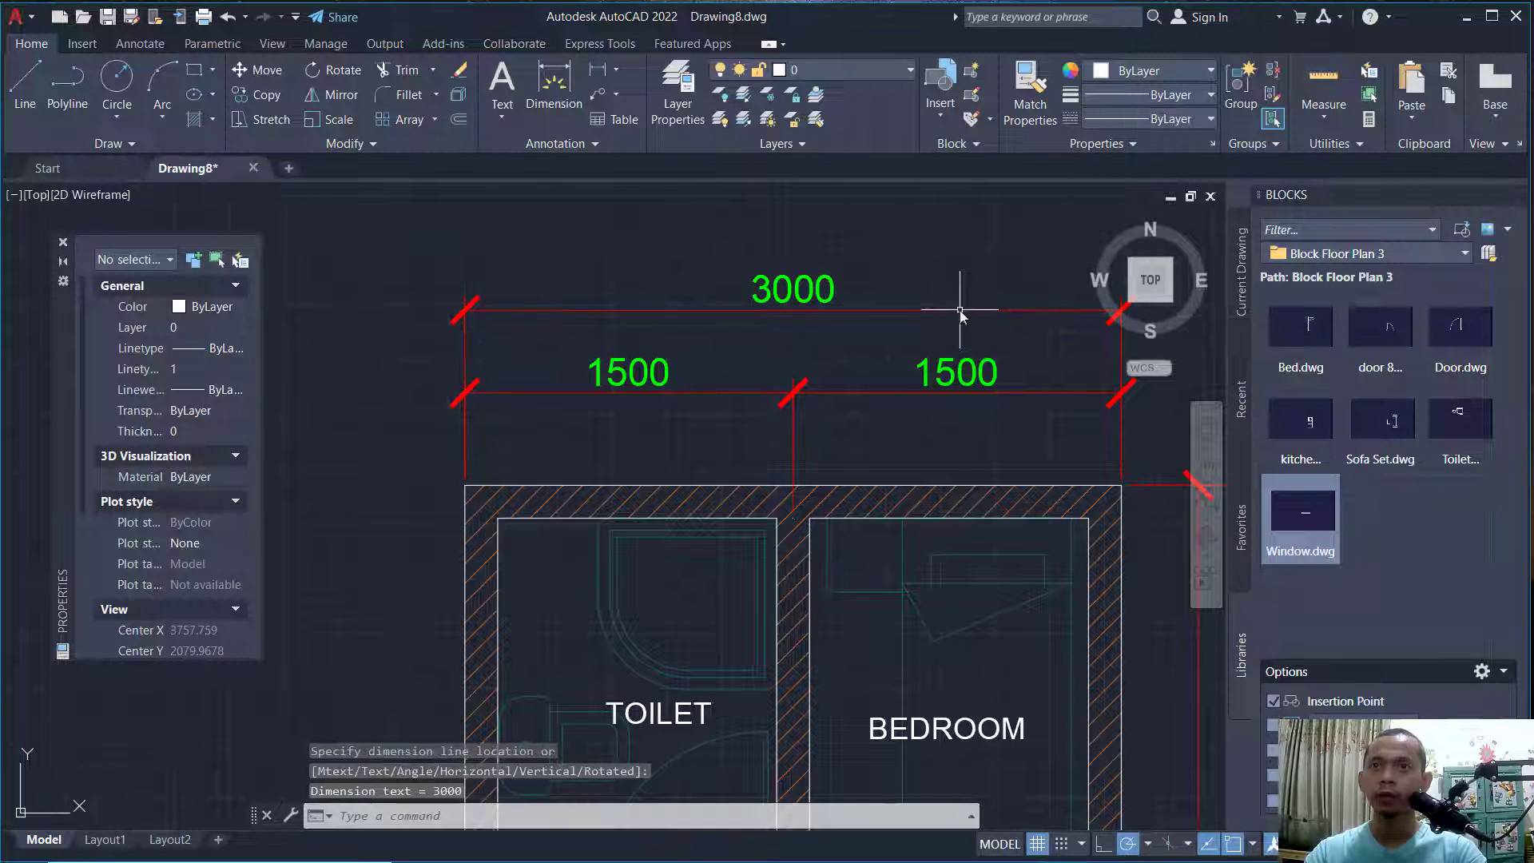
Stretch the partition-side extension line origin of the bedroom width dimension up to the top wall's outer face.
{"action": "left_click", "coordinate": [920, 393]}
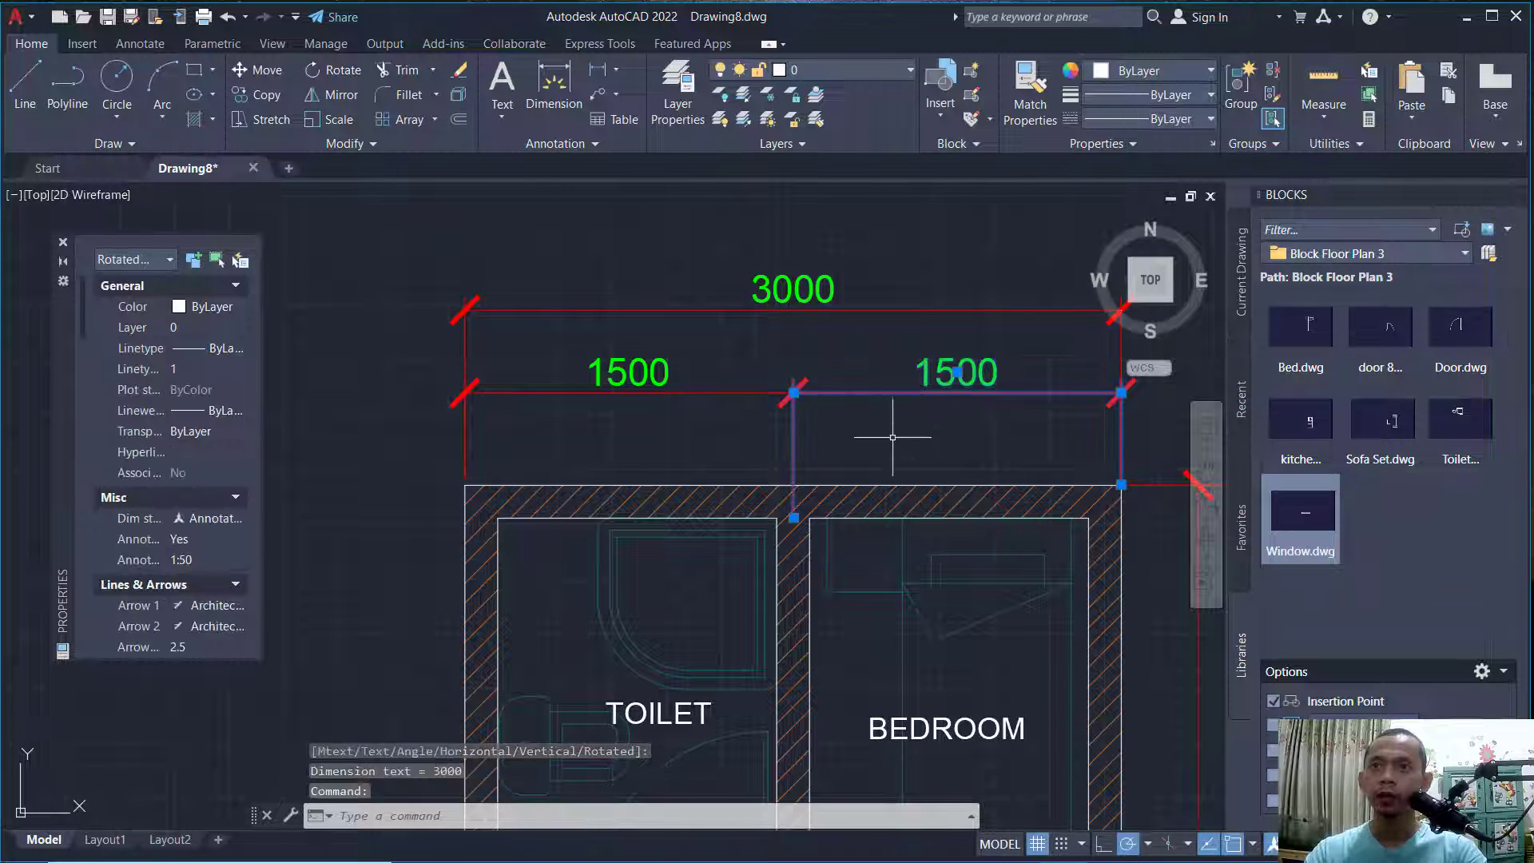
{"action": "left_click", "coordinate": [794, 517]}
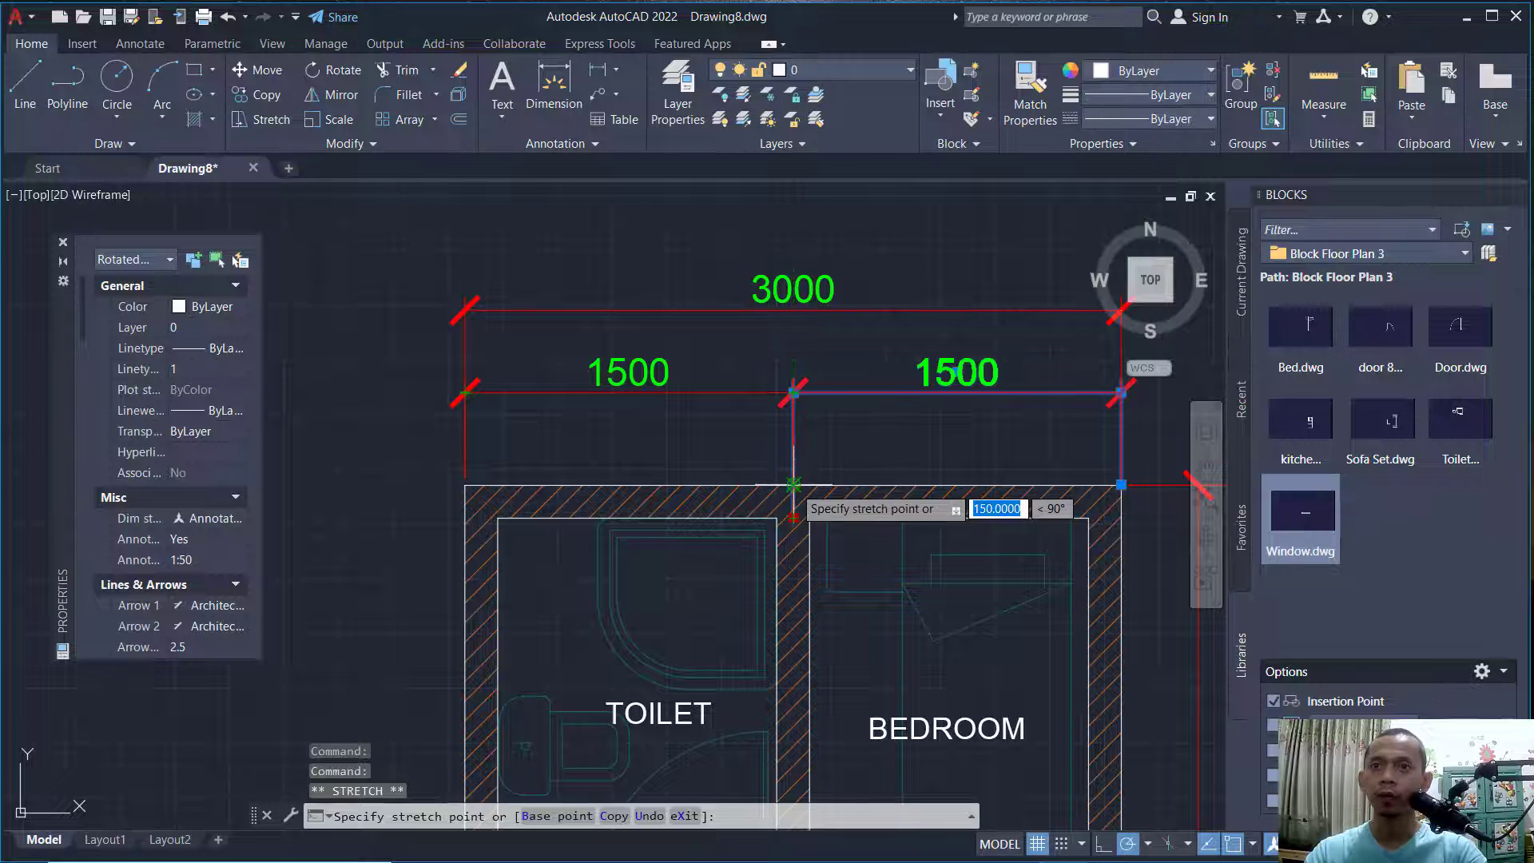
{"action": "key", "text": "Escape"}
{"action": "scroll", "coordinate": [932, 455], "scroll_direction": "down", "scroll_amount": 4}
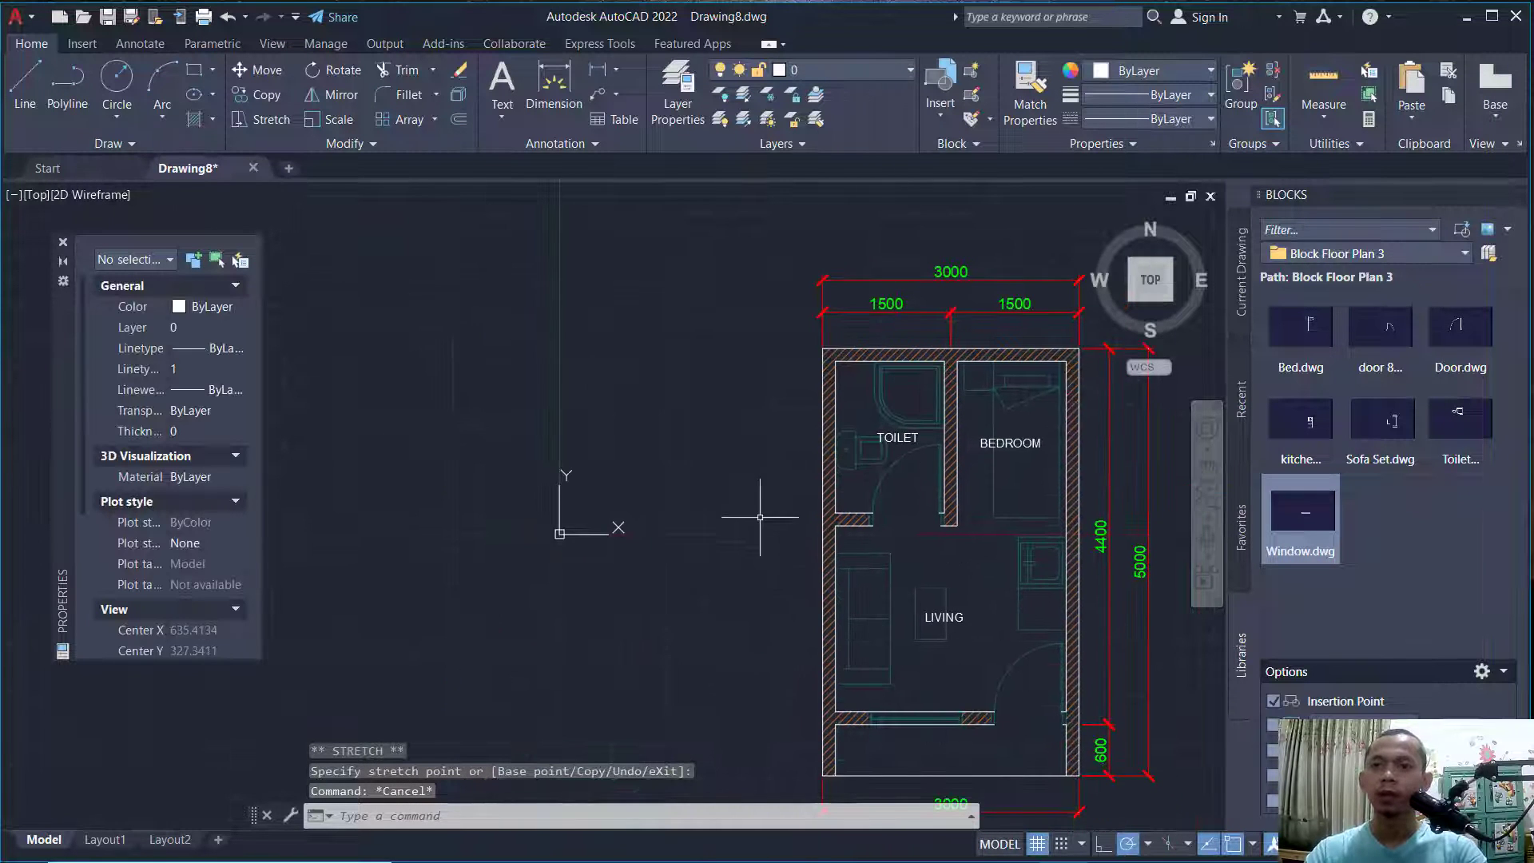
Add a vertical linear dimension left of the plan, from the top-left outer corner to the midpoint between the toilet's lower wall faces.
{"action": "middle_click_drag", "start_coordinate": [867, 573], "coordinate": [793, 585]}
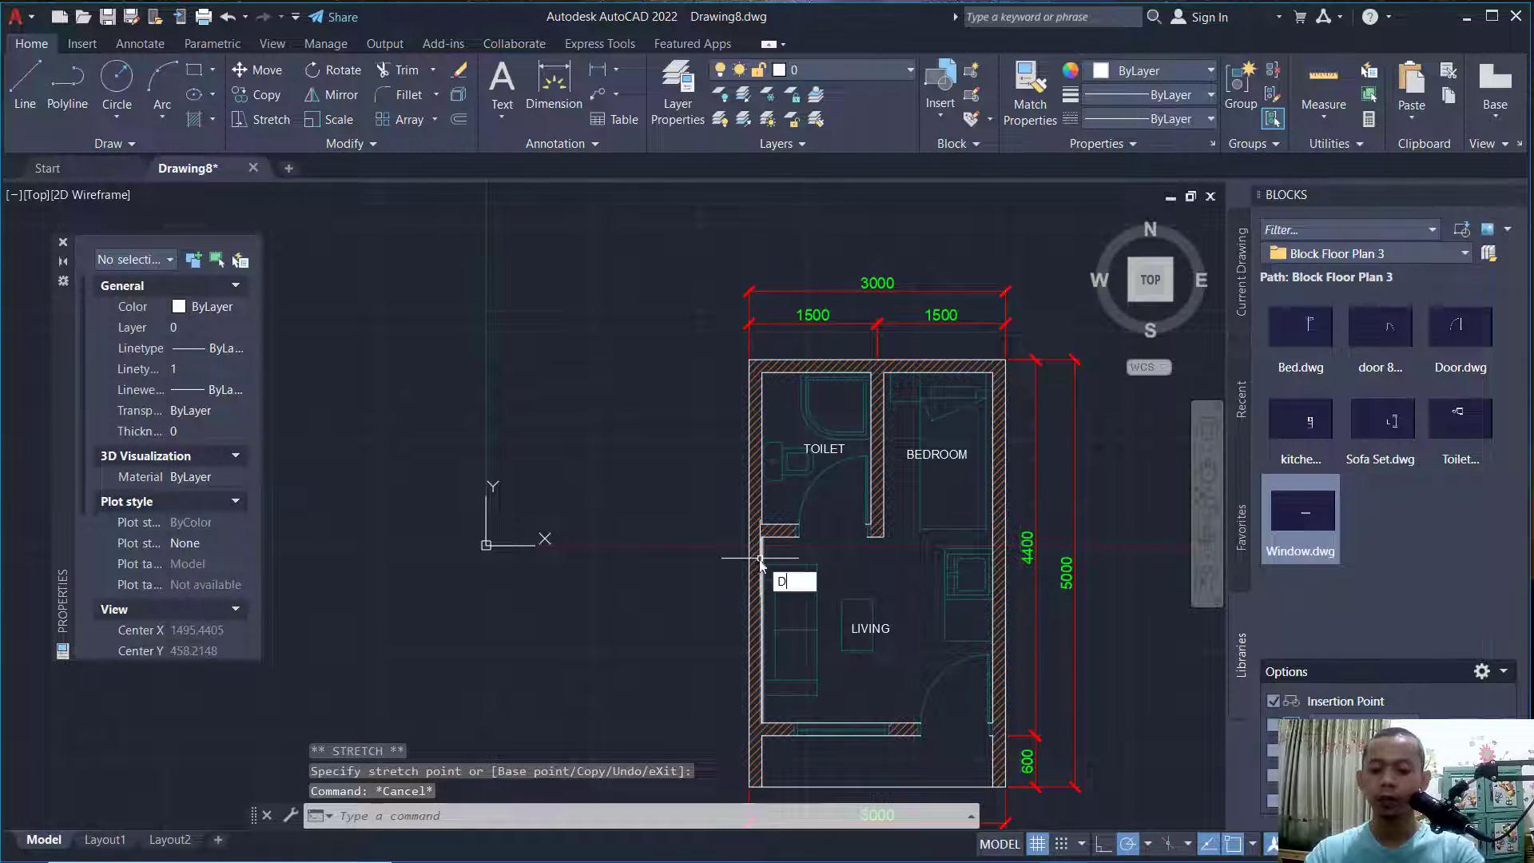
{"action": "key", "text": "Return"}
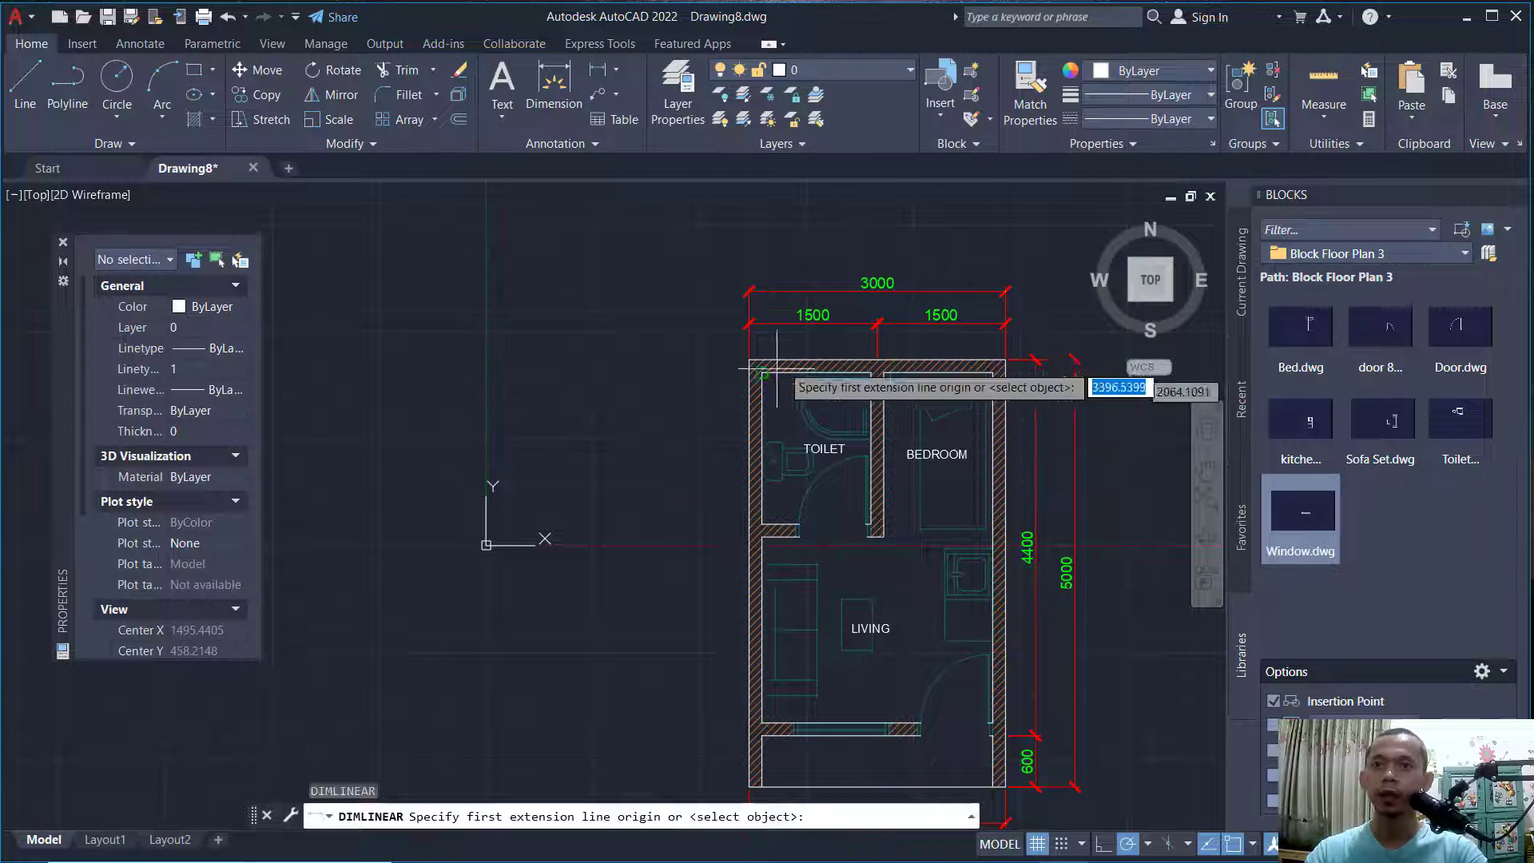
{"action": "scroll", "coordinate": [788, 350], "scroll_direction": "up", "scroll_amount": 6}
{"action": "left_click", "coordinate": [632, 393]}
{"action": "scroll", "coordinate": [636, 444], "scroll_direction": "down", "scroll_amount": 4}
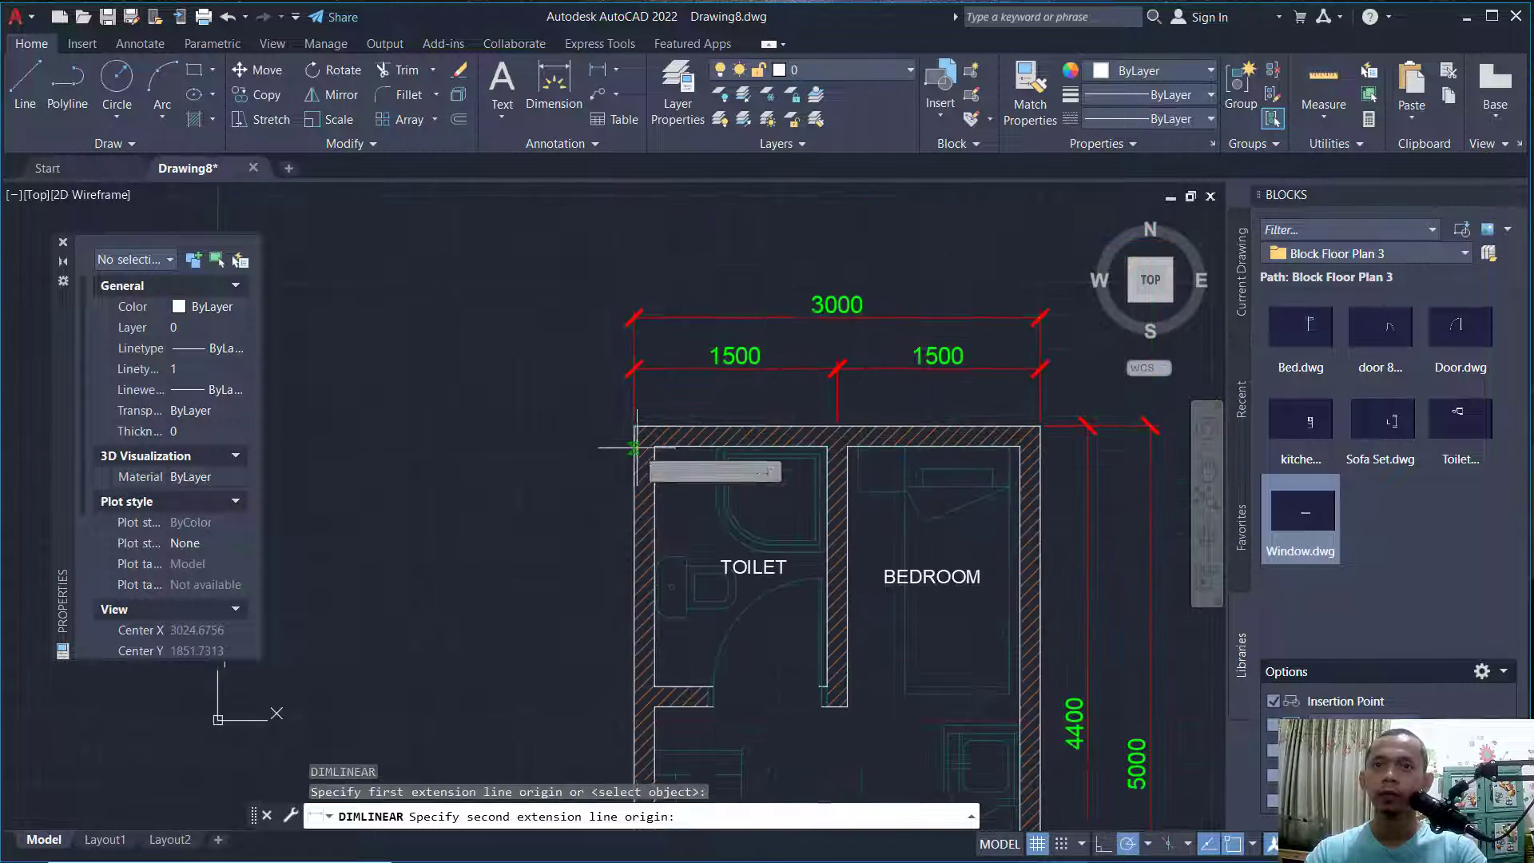
{"action": "middle_click_drag", "start_coordinate": [643, 574], "coordinate": [709, 459]}
{"action": "right_click", "coordinate": [660, 602], "text": "shift"}
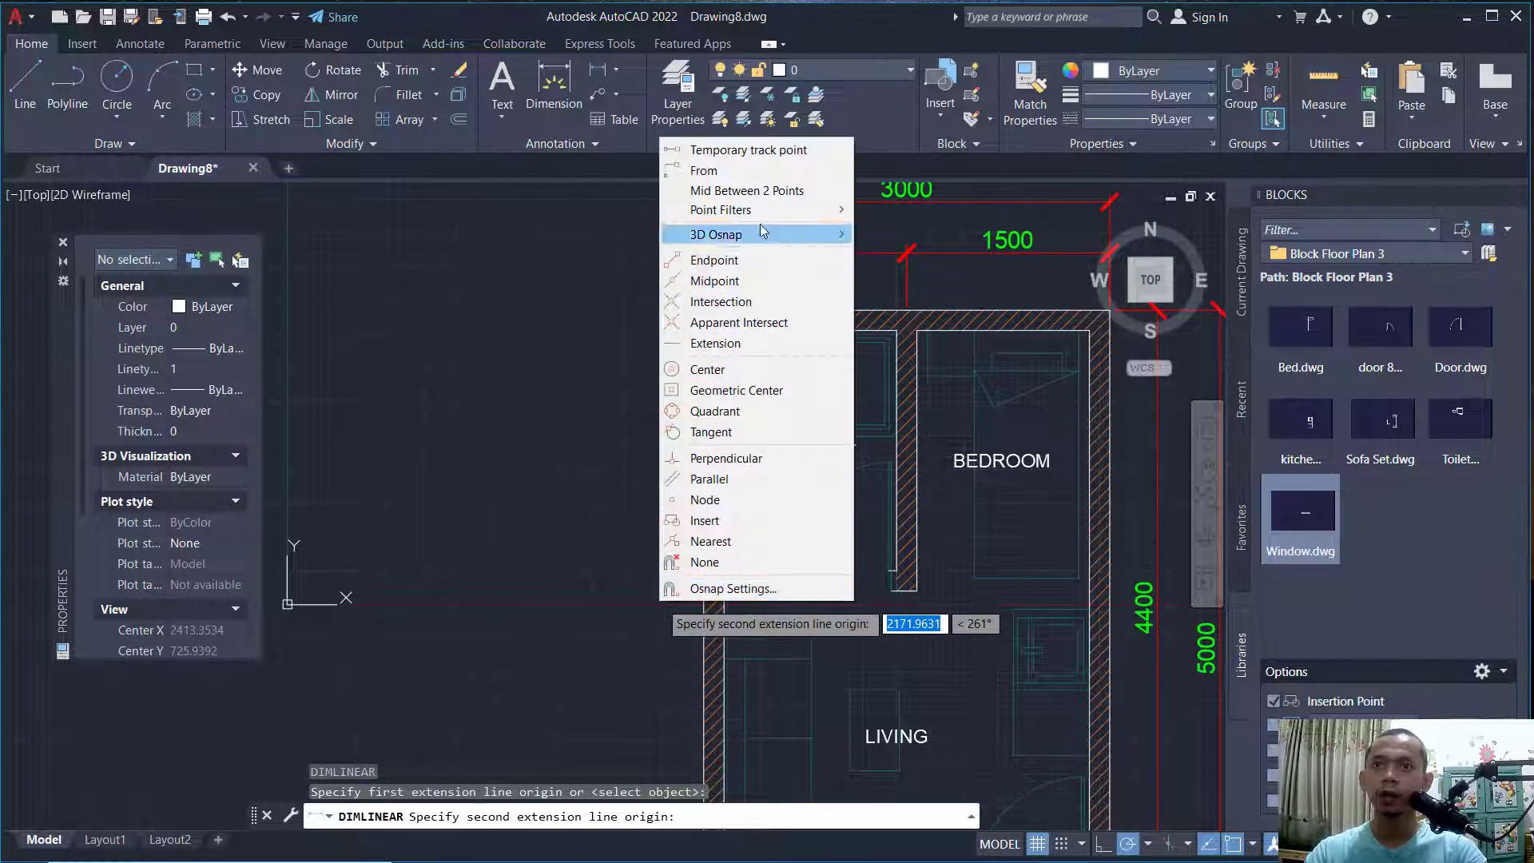
{"action": "left_click", "coordinate": [773, 194]}
{"action": "scroll", "coordinate": [741, 584], "scroll_direction": "up", "scroll_amount": 10}
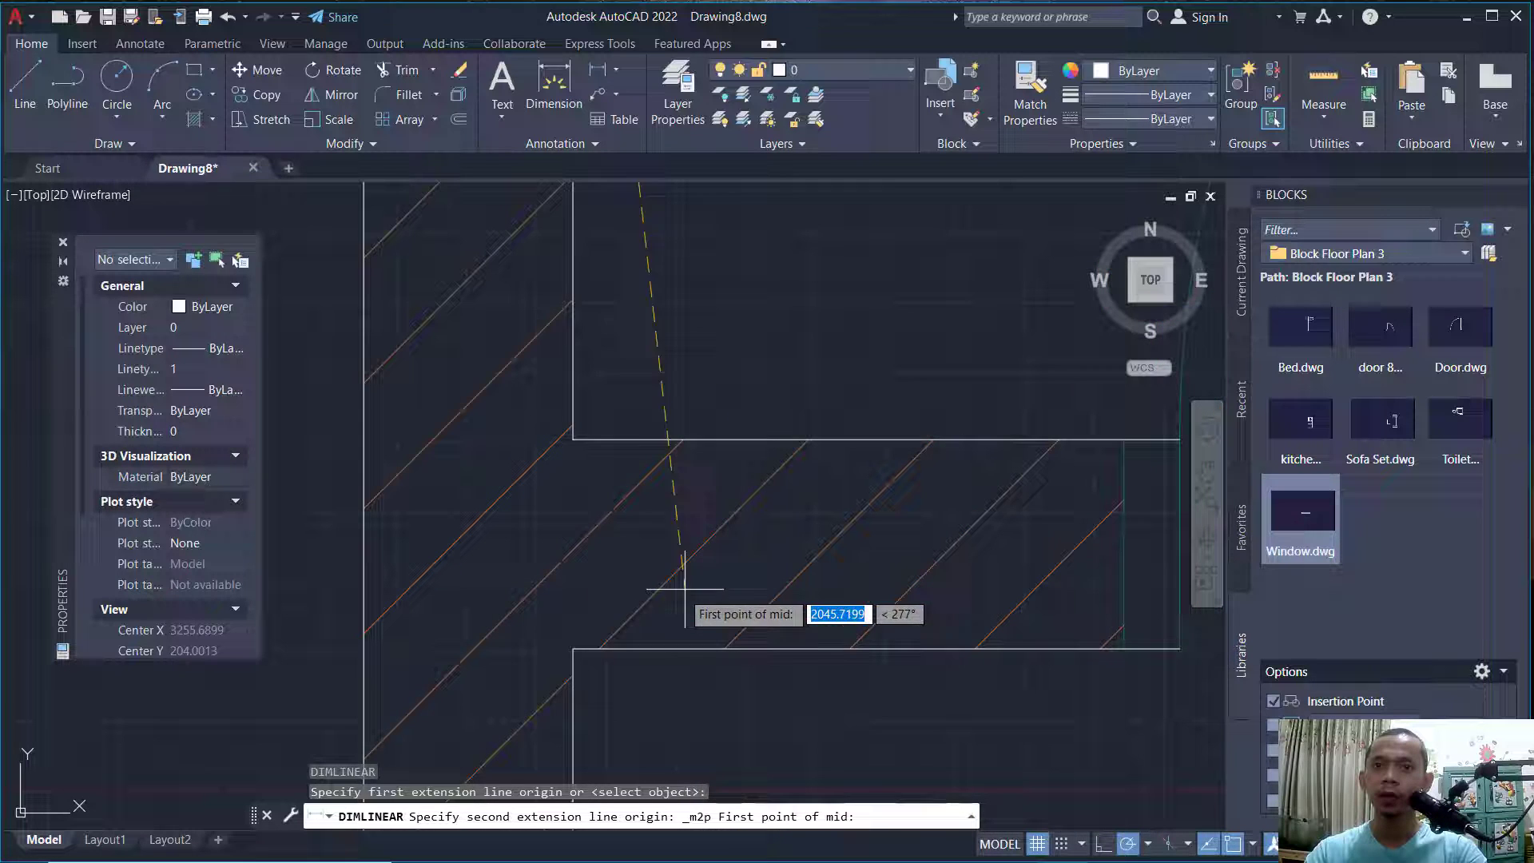
{"action": "left_click", "coordinate": [573, 648]}
{"action": "left_click", "coordinate": [575, 437]}
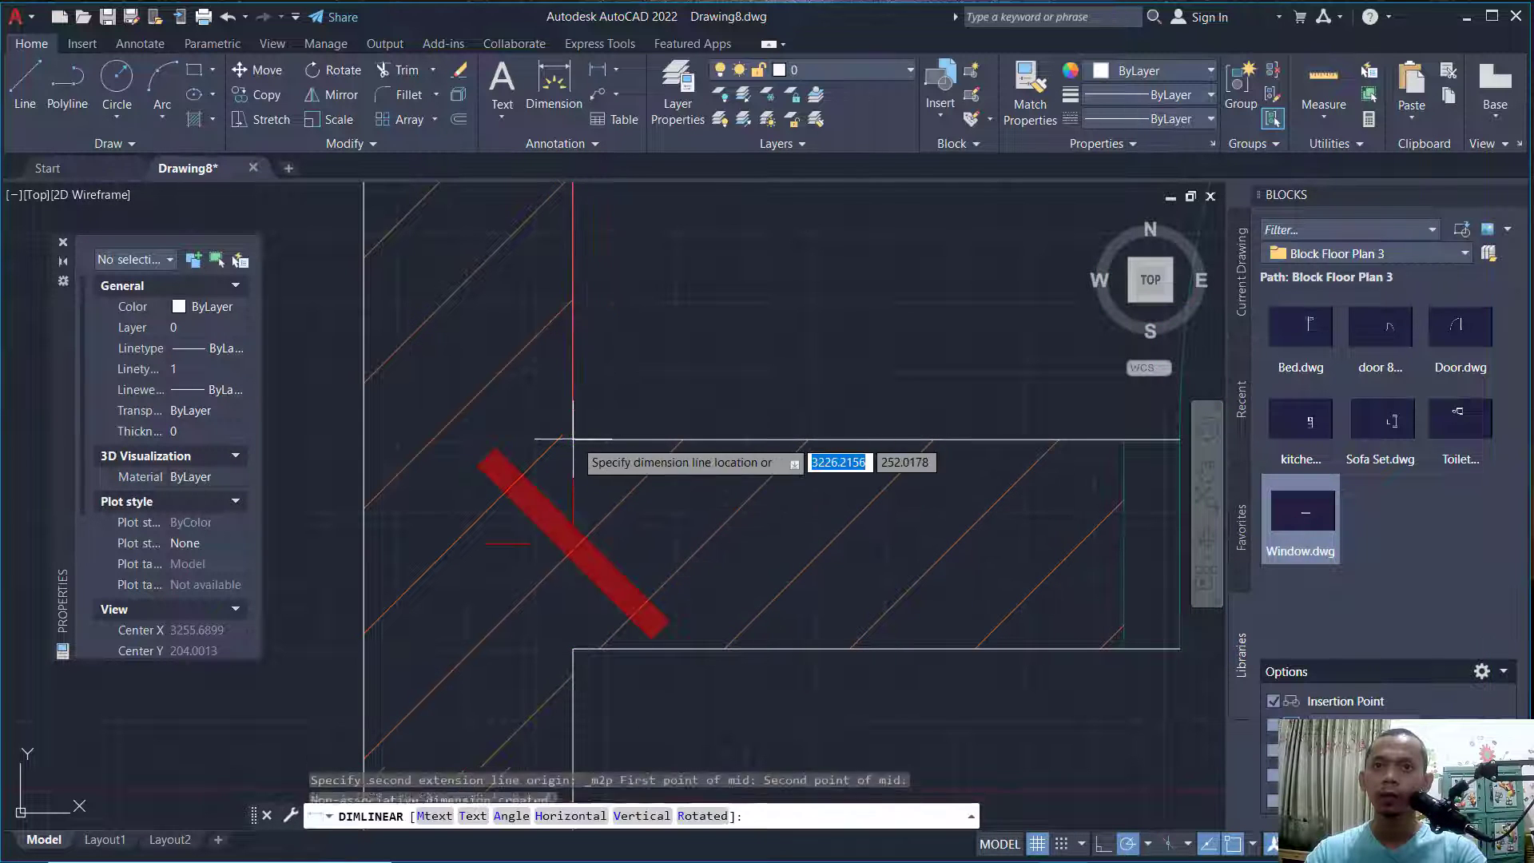
{"action": "scroll", "coordinate": [597, 429], "scroll_direction": "down", "scroll_amount": 10}
{"action": "left_click", "coordinate": [551, 429]}
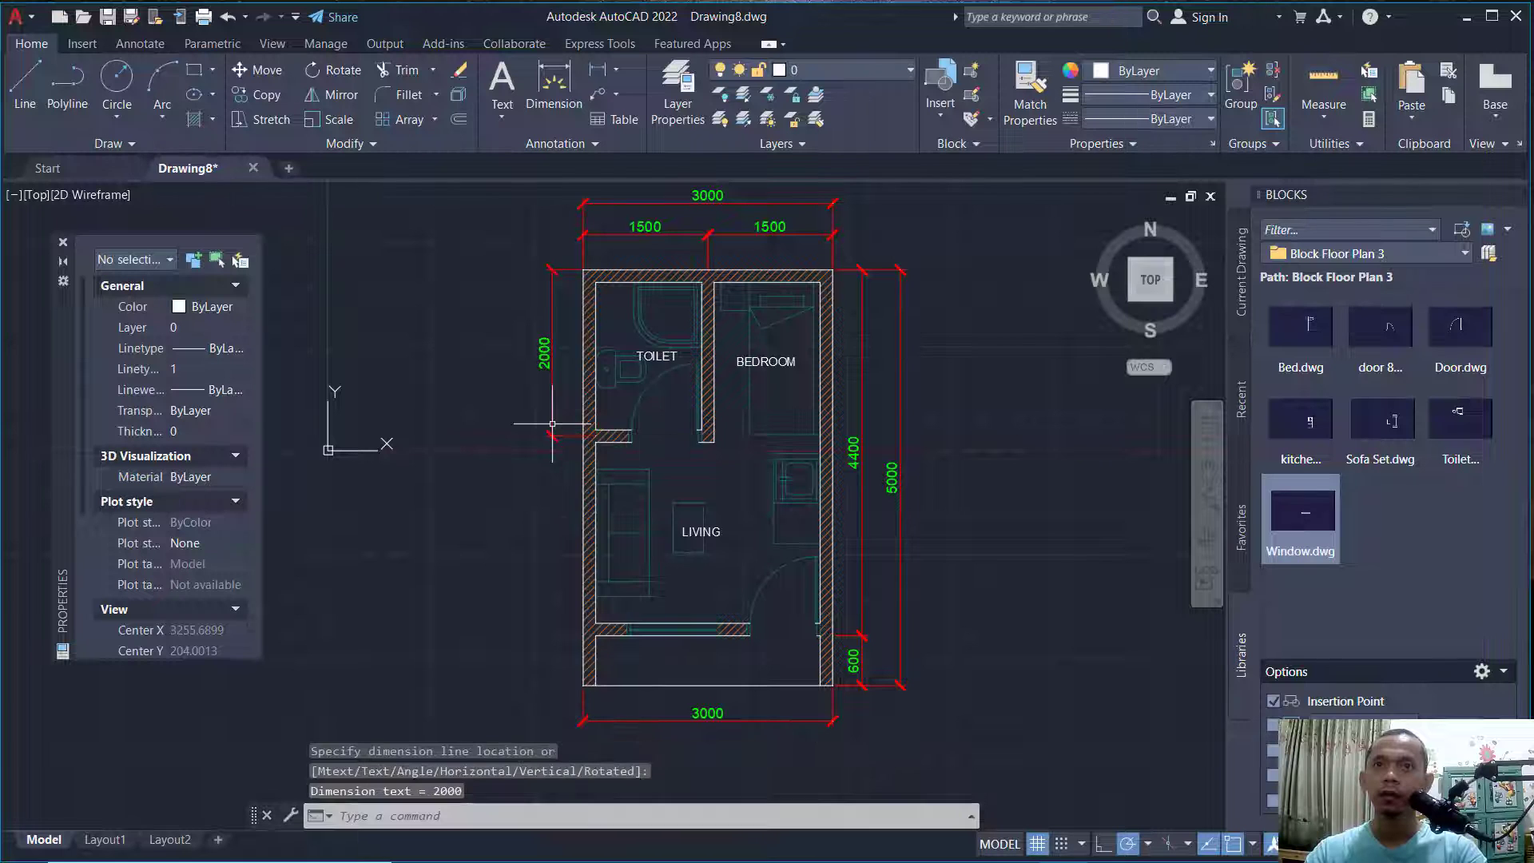
{"action": "scroll", "coordinate": [548, 412], "scroll_direction": "up", "scroll_amount": 4}
{"action": "key", "text": "Return"}
{"action": "left_click", "coordinate": [622, 404]}
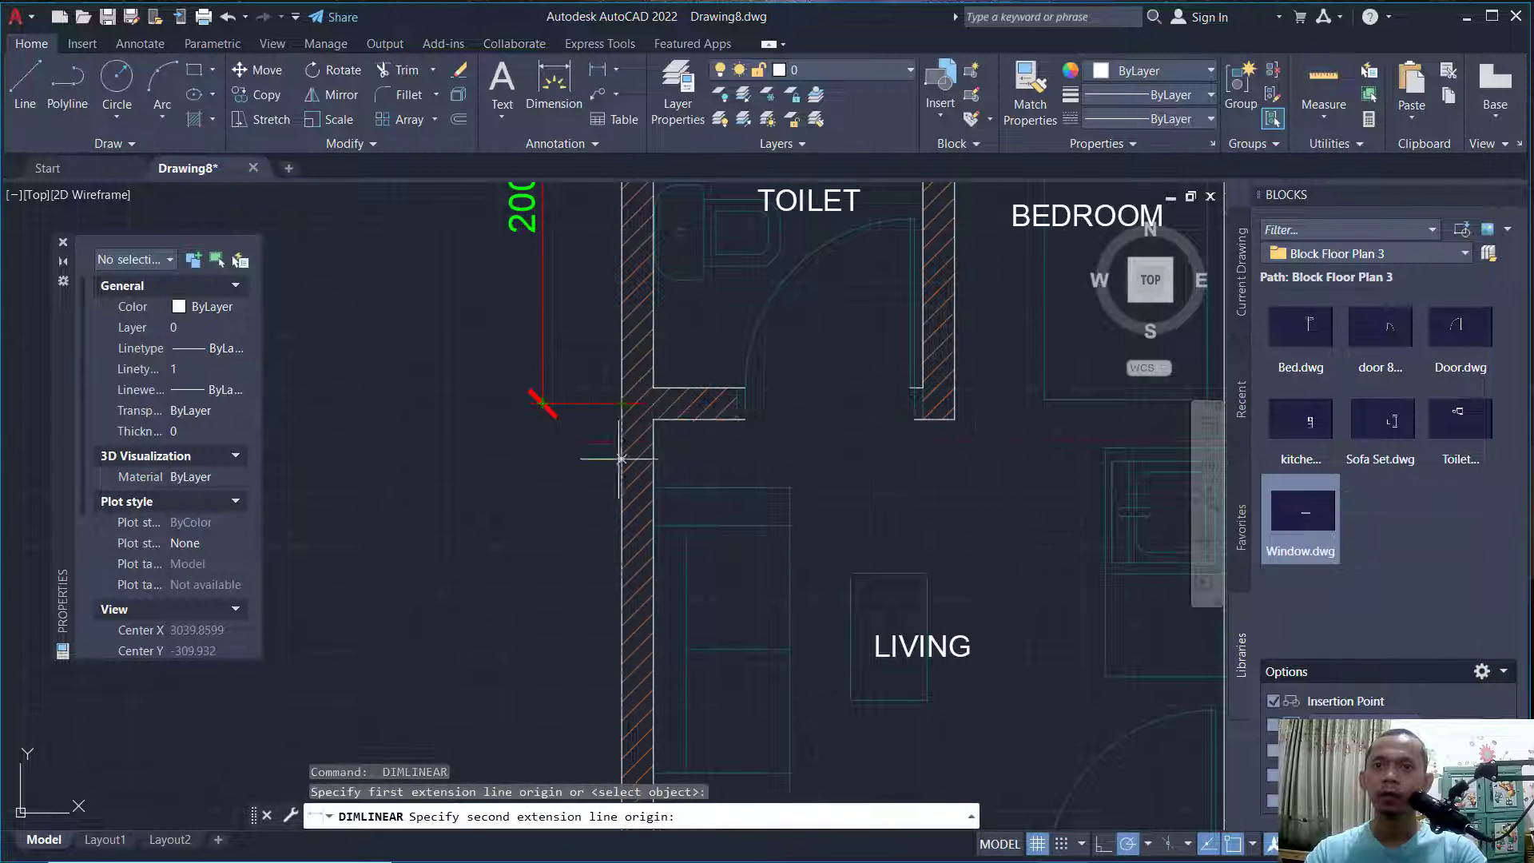
{"action": "middle_click_drag", "start_coordinate": [594, 583], "coordinate": [633, 387]}
{"action": "right_click", "coordinate": [565, 679], "text": "shift"}
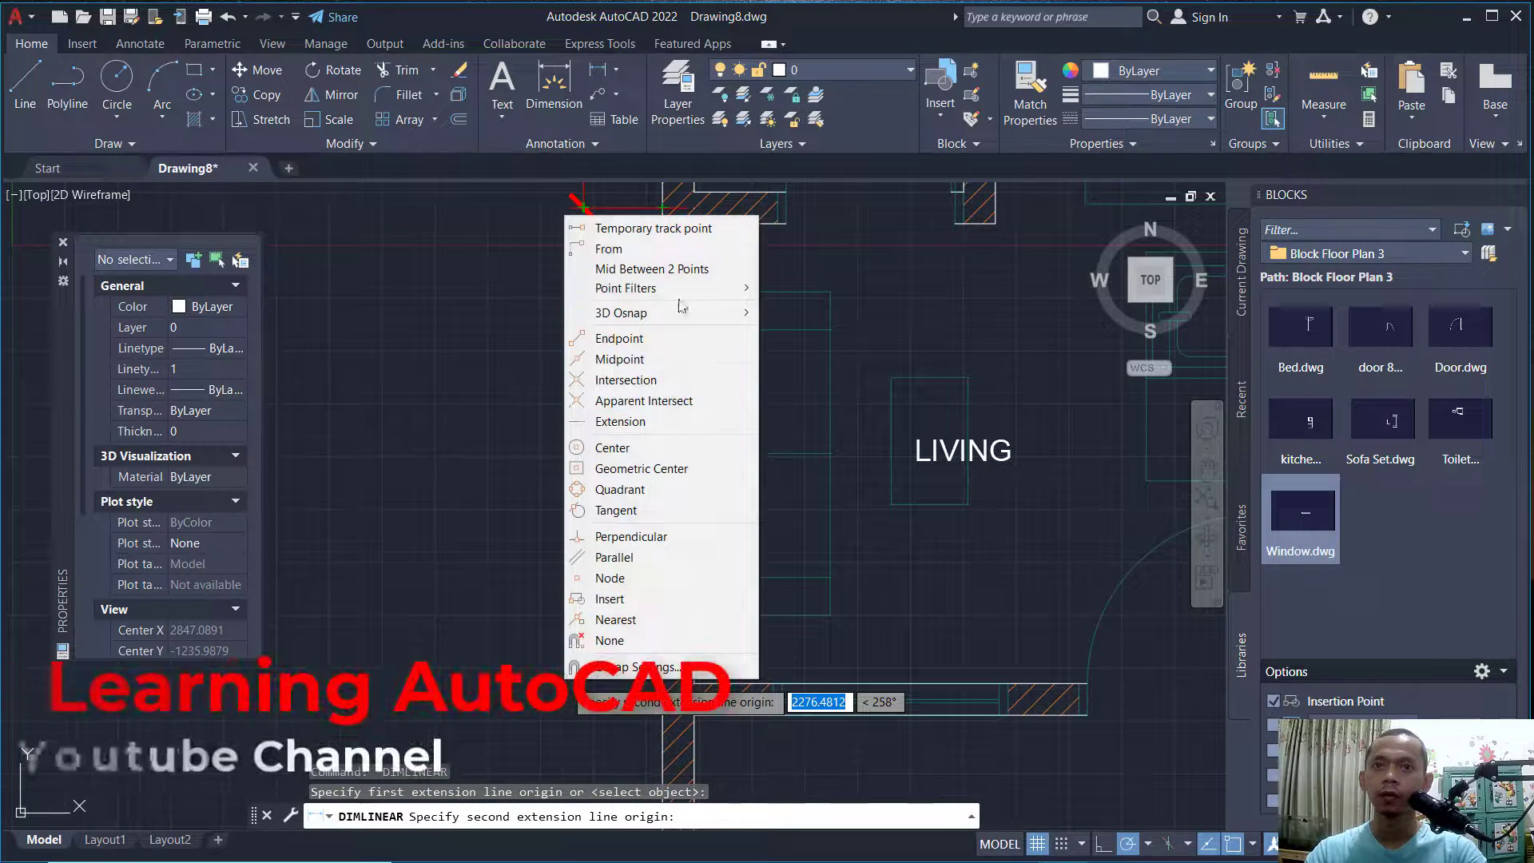
{"action": "left_click", "coordinate": [652, 268]}
{"action": "scroll", "coordinate": [694, 723], "scroll_direction": "up", "scroll_amount": 5}
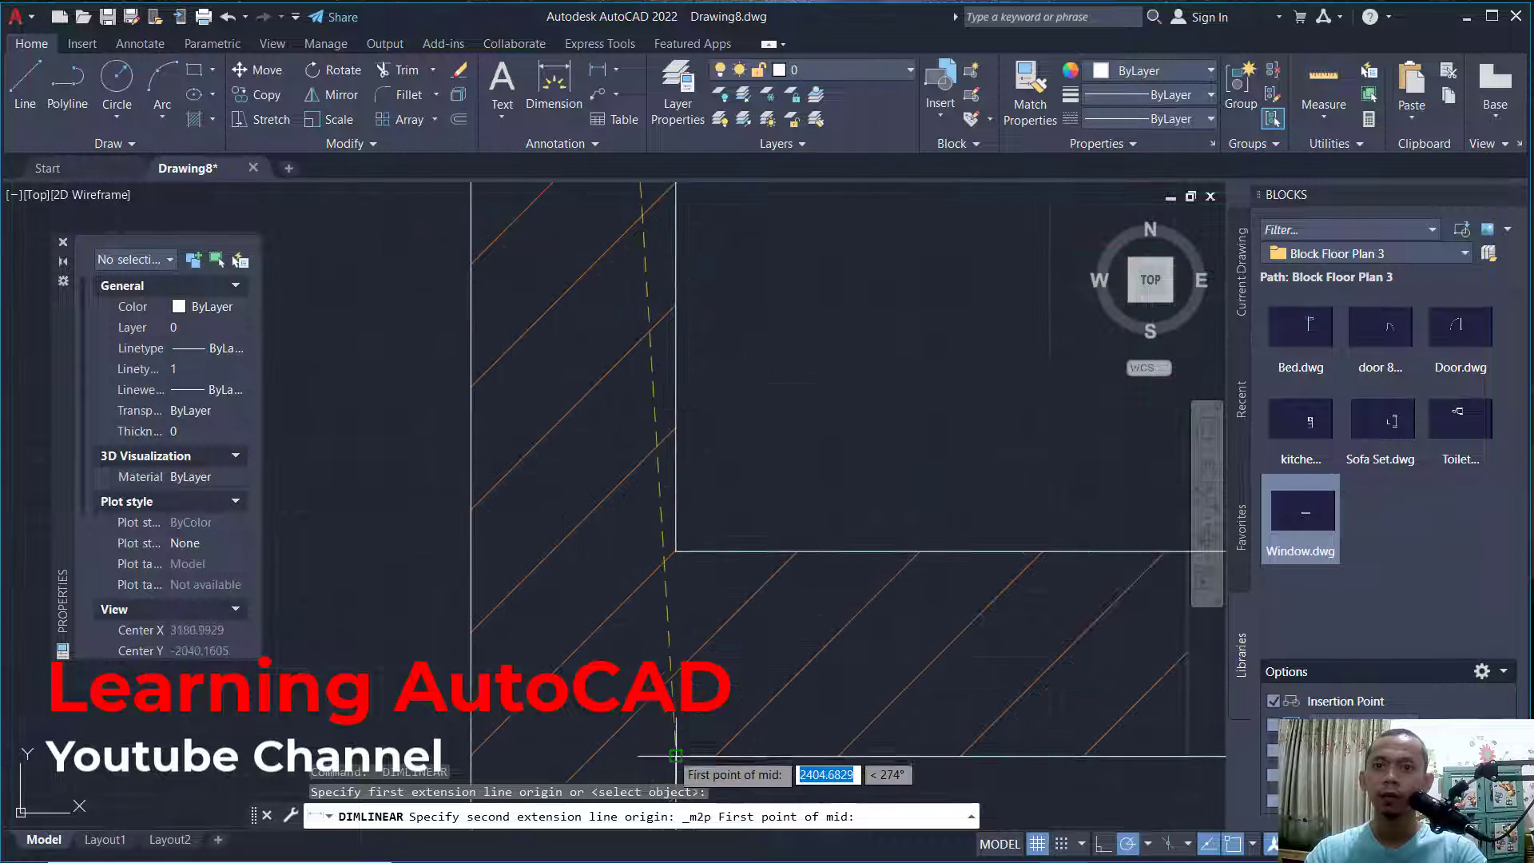
{"action": "left_click", "coordinate": [678, 753]}
{"action": "left_click", "coordinate": [676, 551]}
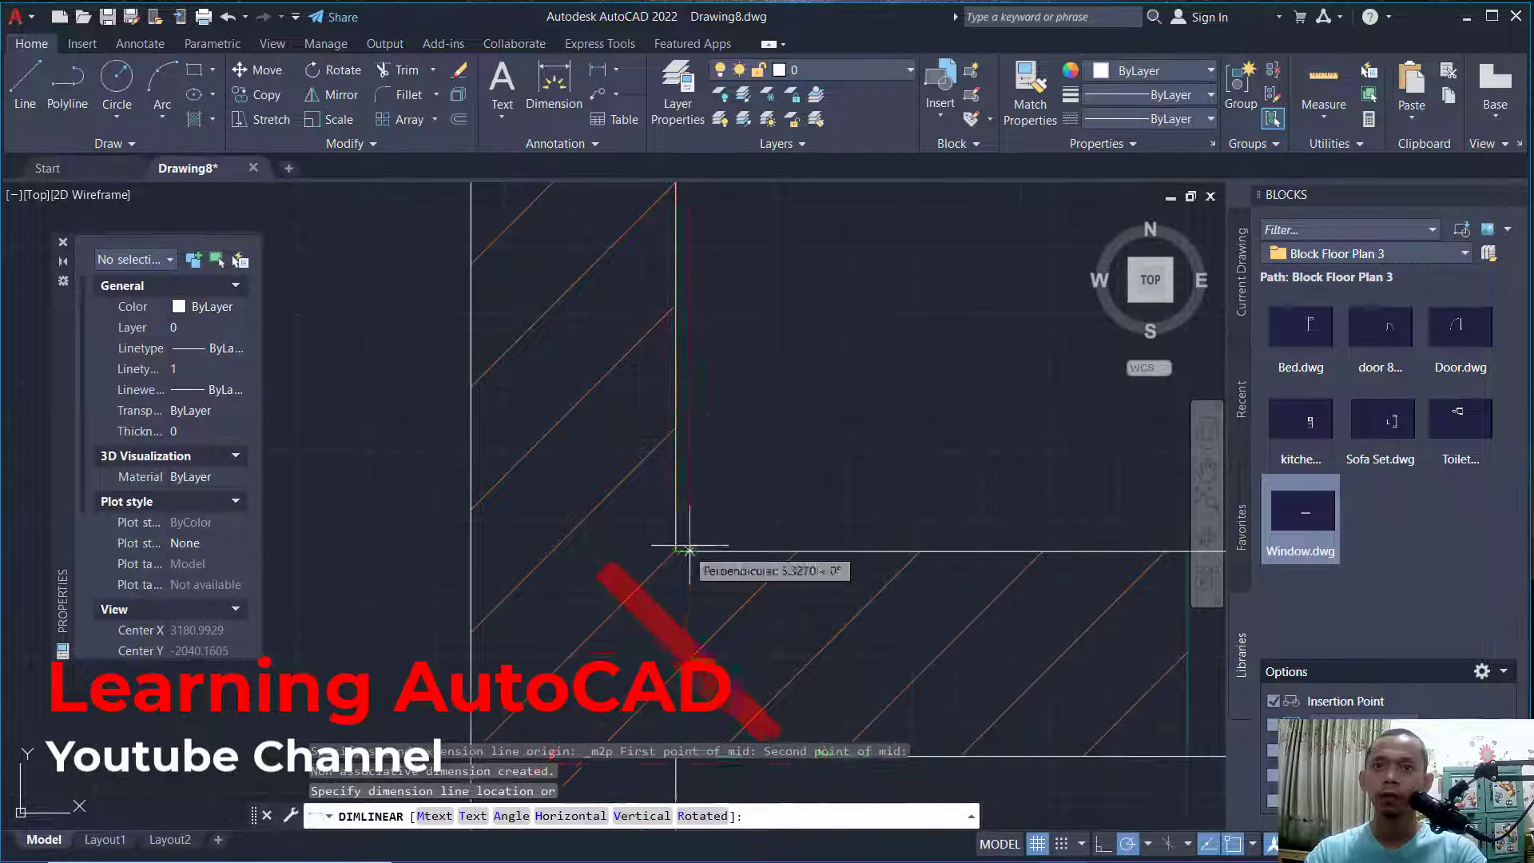
{"action": "scroll", "coordinate": [559, 528], "scroll_direction": "down", "scroll_amount": 5}
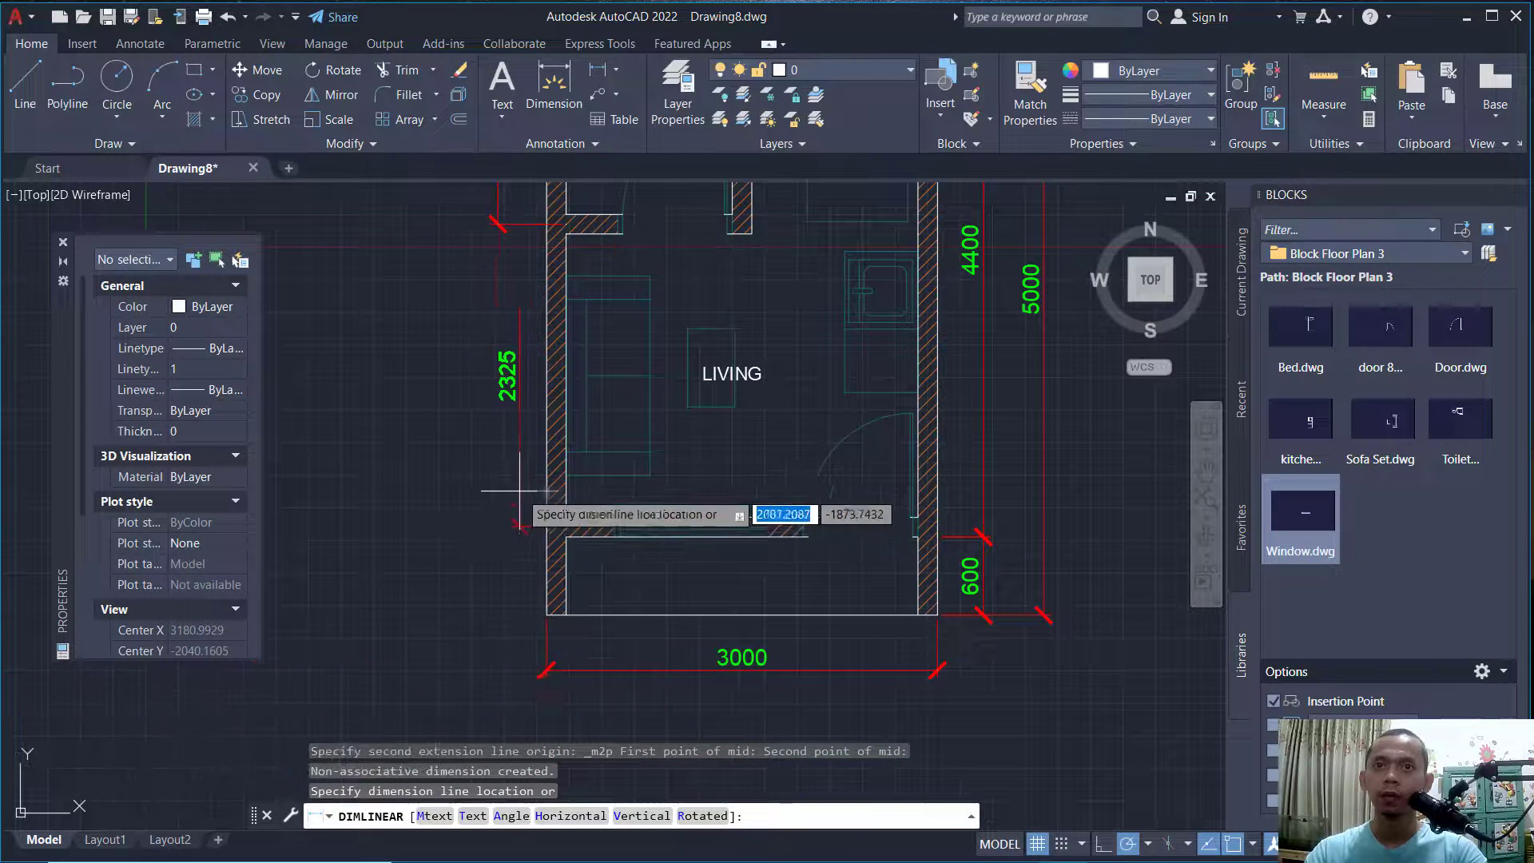
{"action": "left_click", "coordinate": [524, 392]}
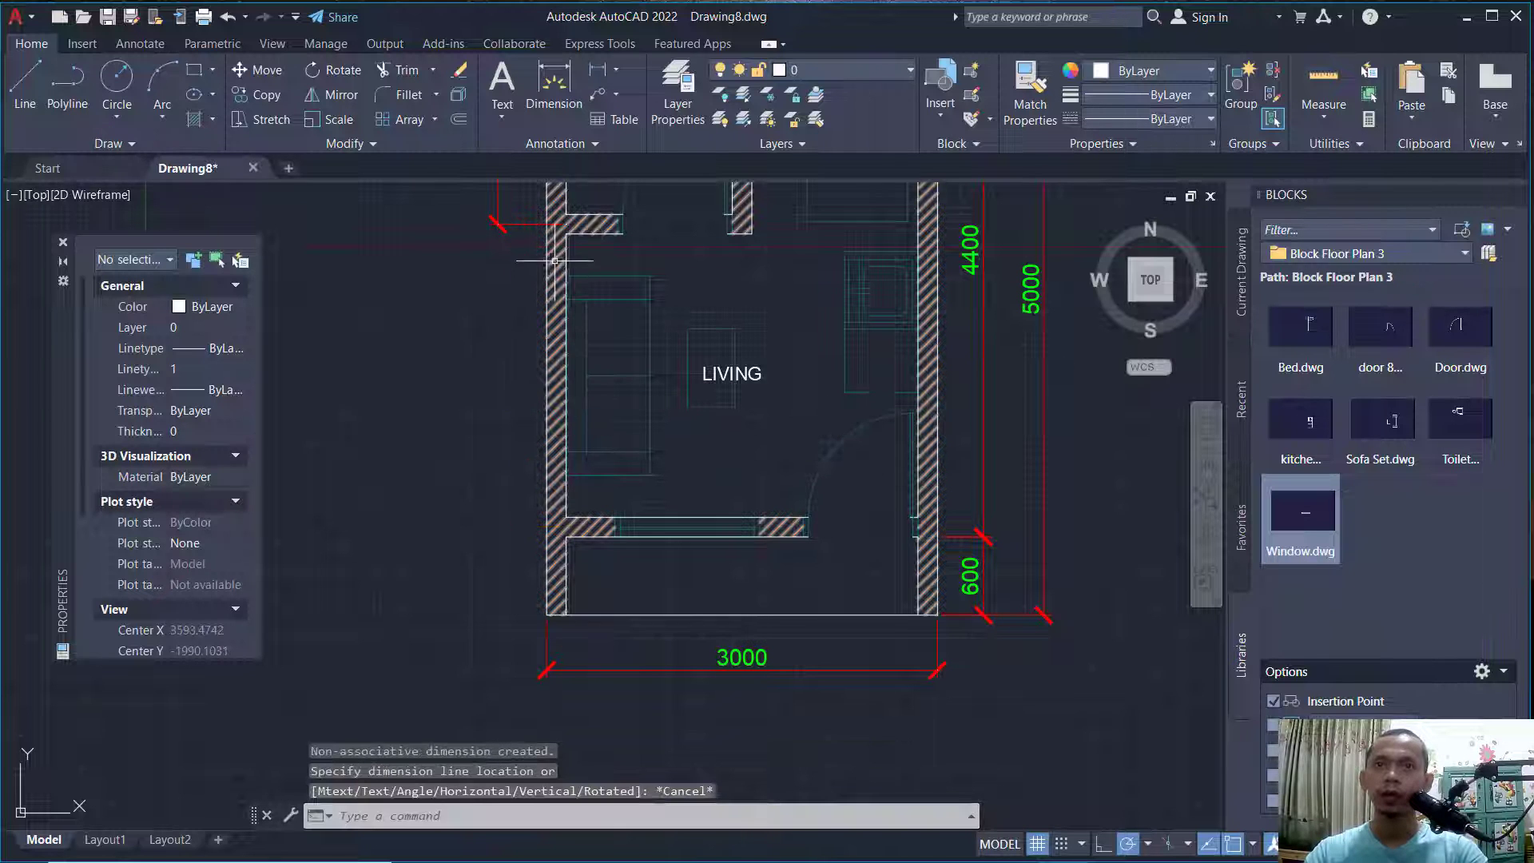
Add a vertical linear dimension from the toilet wall's centre line to the lower face of the front wall, aligned with the toilet dimension.
{"action": "key", "text": "Return"}
{"action": "scroll", "coordinate": [551, 240], "scroll_direction": "up", "scroll_amount": 4}
{"action": "left_click", "coordinate": [425, 205]}
{"action": "scroll", "coordinate": [488, 408], "scroll_direction": "down", "scroll_amount": 3}
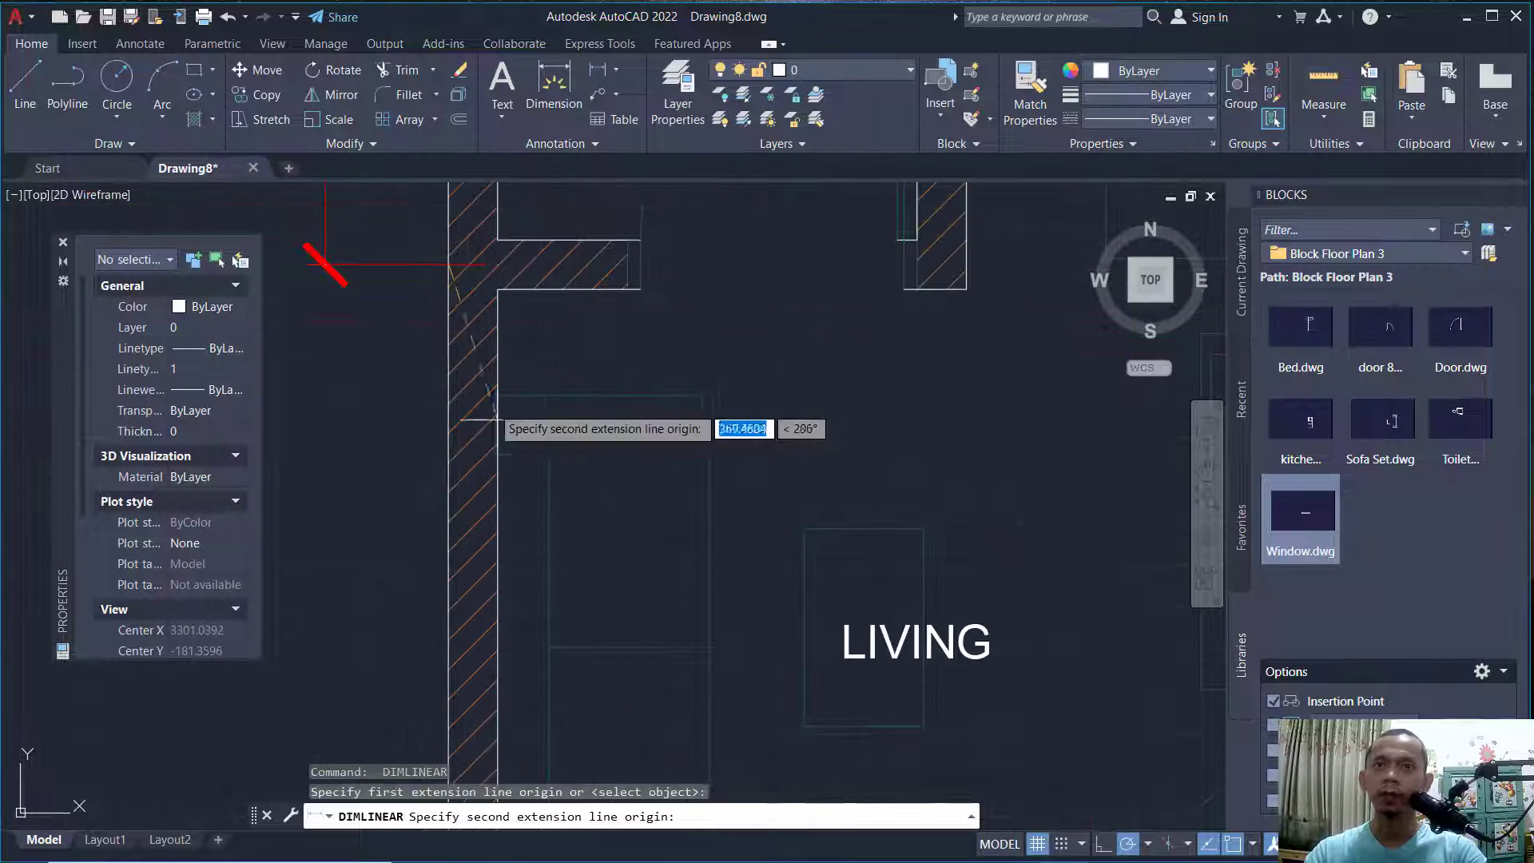
{"action": "scroll", "coordinate": [643, 356], "scroll_direction": "up", "scroll_amount": 5}
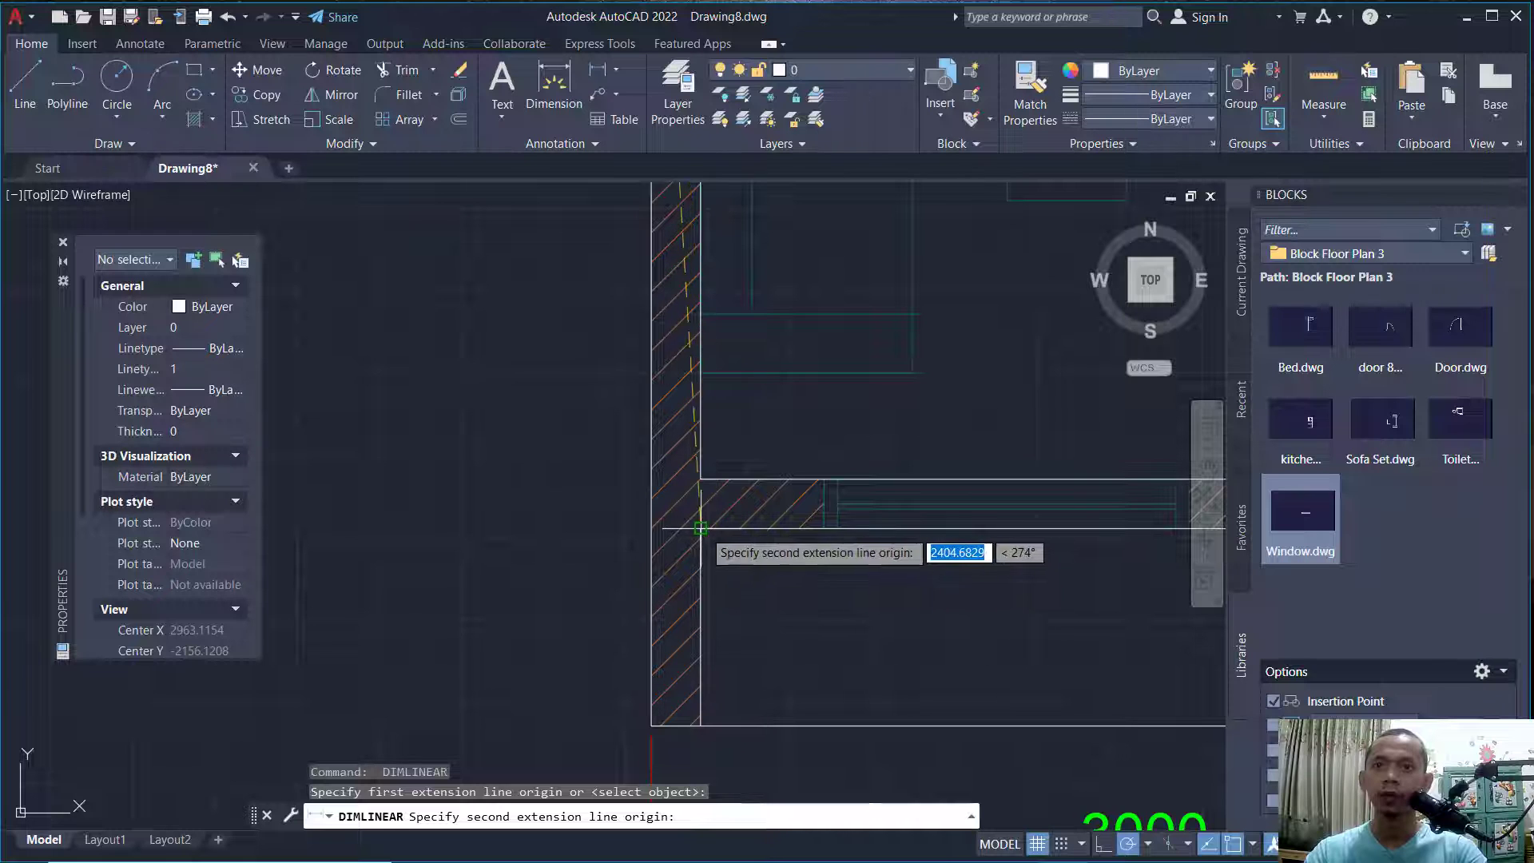
{"action": "left_click", "coordinate": [700, 528]}
{"action": "scroll", "coordinate": [559, 480], "scroll_direction": "down", "scroll_amount": 5}
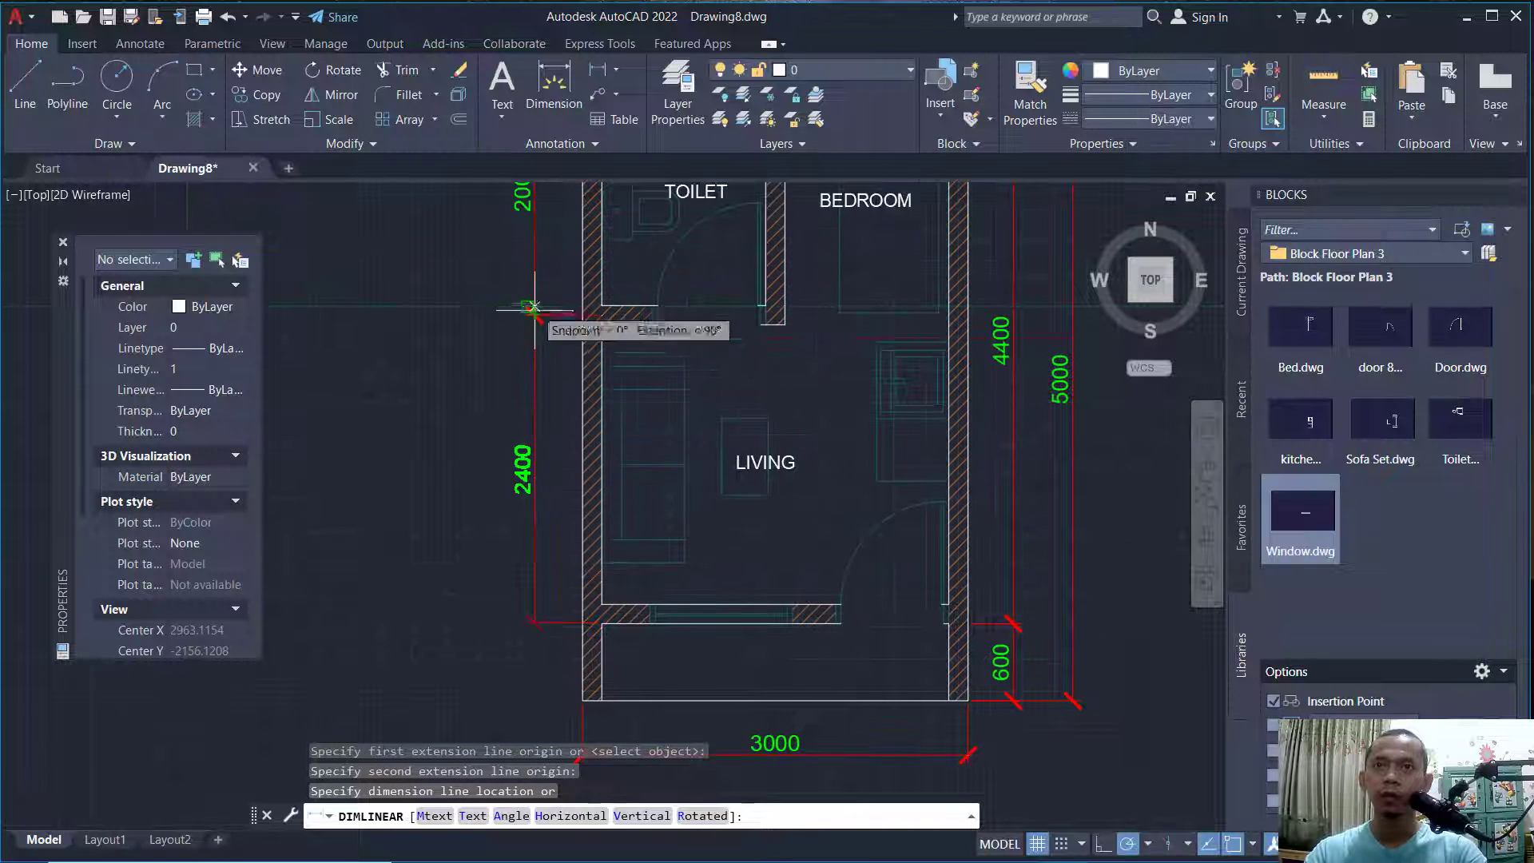
{"action": "left_click", "coordinate": [534, 307]}
Dimension the porch depth from the bottom-left outer corner to the front wall's lower face, aligned with the living room dimension.
{"action": "scroll", "coordinate": [668, 438], "scroll_direction": "up", "scroll_amount": 5}
{"action": "key", "text": "Return"}
{"action": "scroll", "coordinate": [651, 583], "scroll_direction": "down", "scroll_amount": 2}
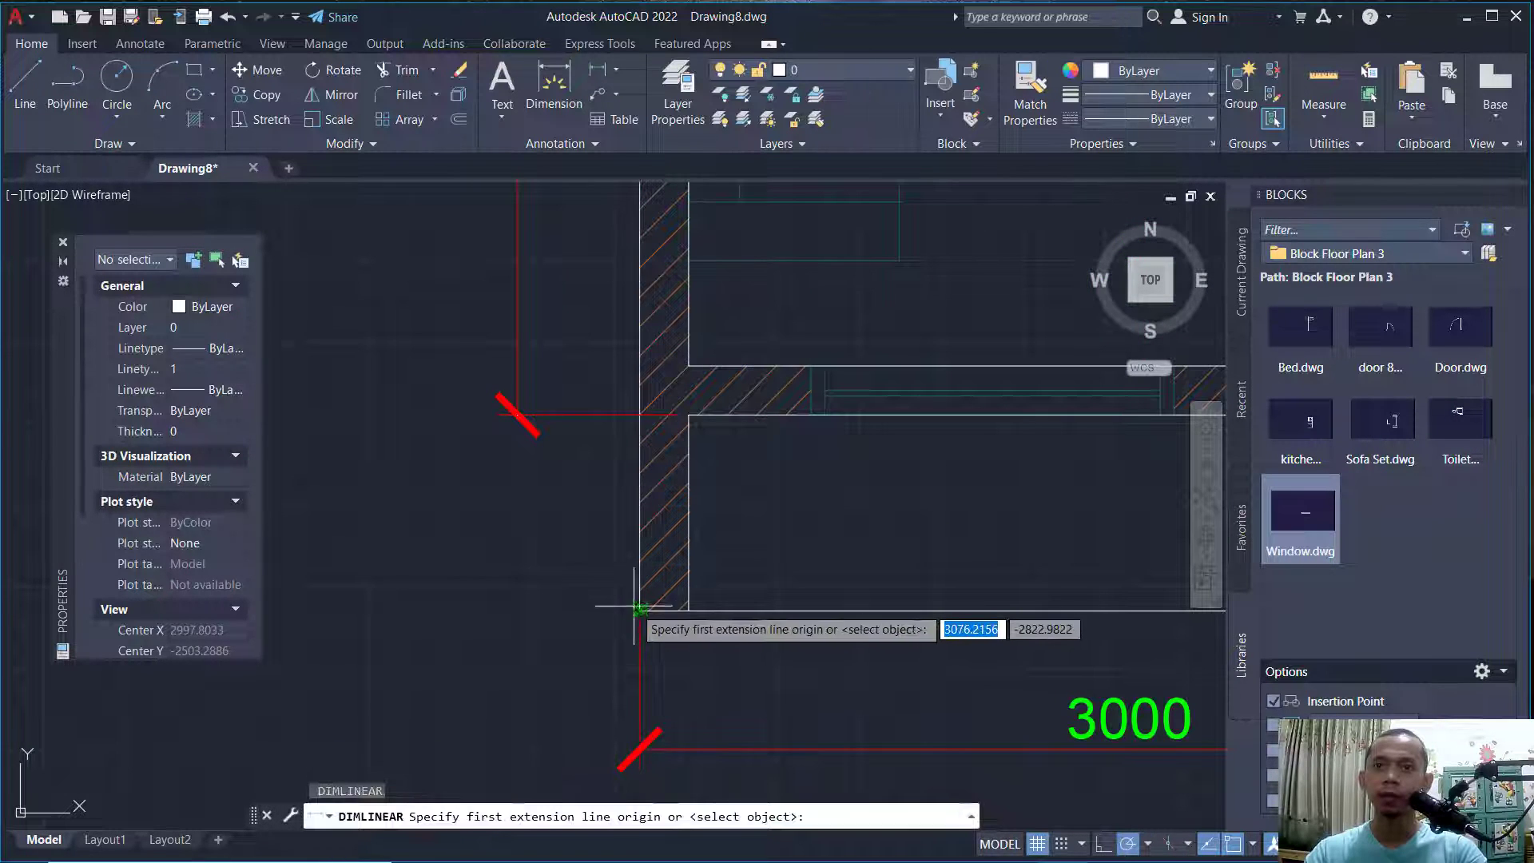
{"action": "left_click", "coordinate": [640, 610]}
{"action": "left_click", "coordinate": [640, 414]}
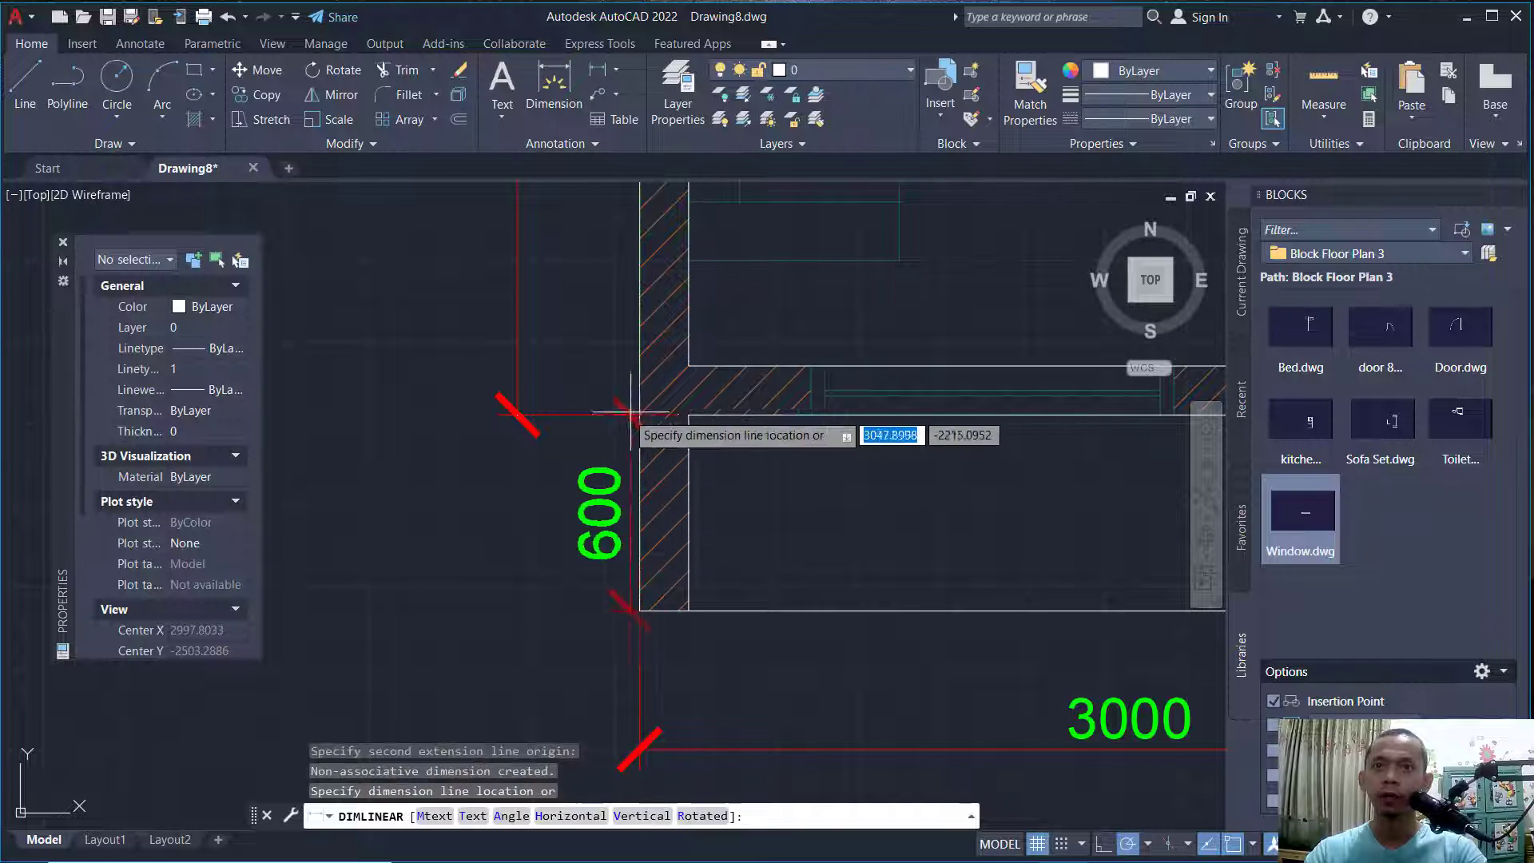
{"action": "left_click", "coordinate": [514, 412]}
Dimension the plan's overall height between its left outer corners, placed outside the existing left-hand vertical dimensions.
{"action": "key", "text": "Return"}
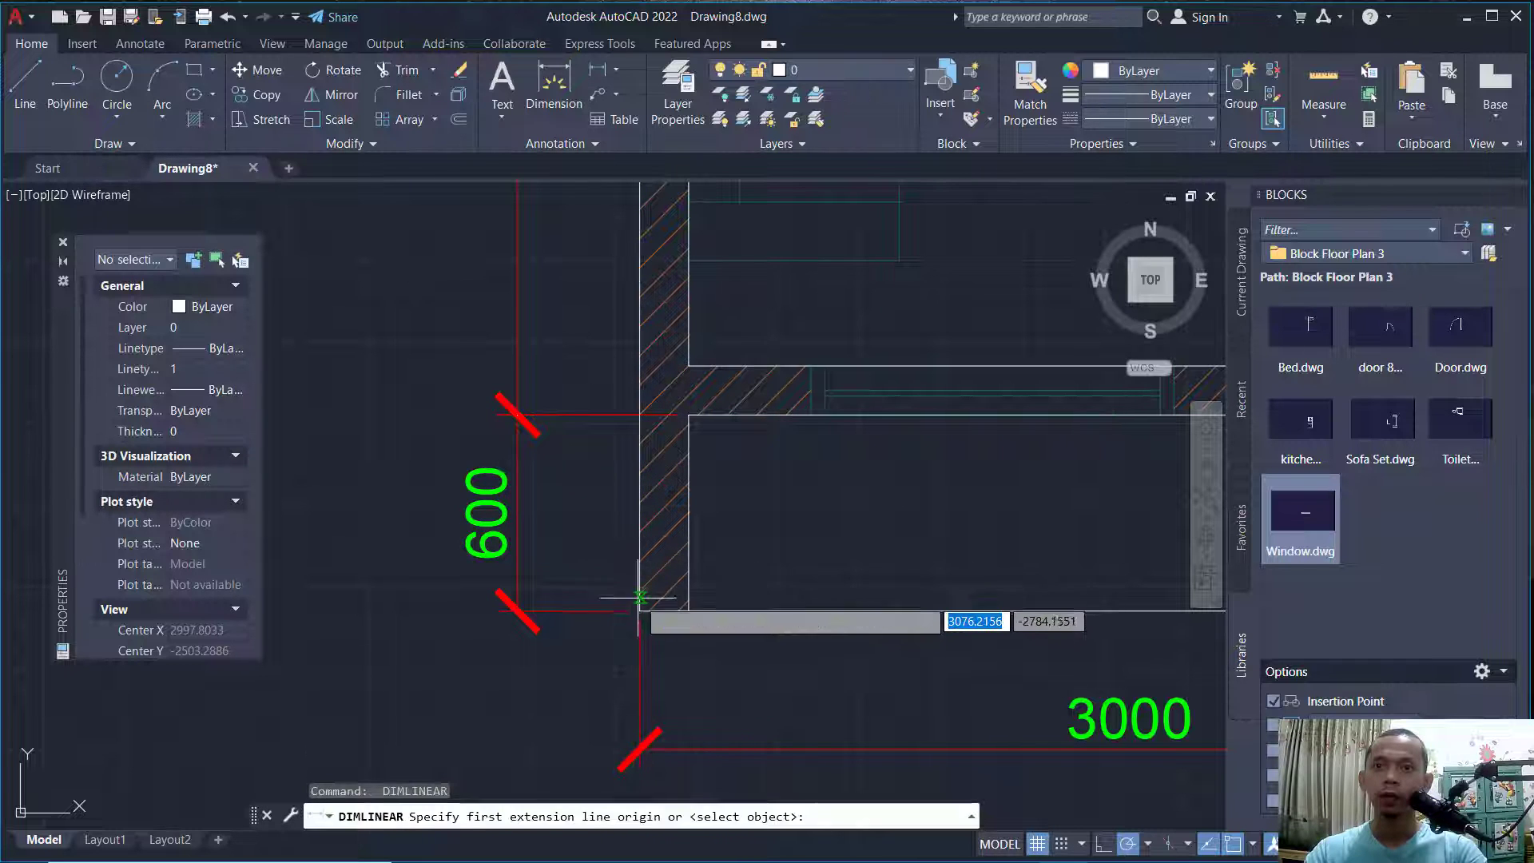
{"action": "left_click", "coordinate": [639, 612]}
{"action": "scroll", "coordinate": [636, 615], "scroll_direction": "down", "scroll_amount": 5}
{"action": "scroll", "coordinate": [649, 440], "scroll_direction": "up", "scroll_amount": 4}
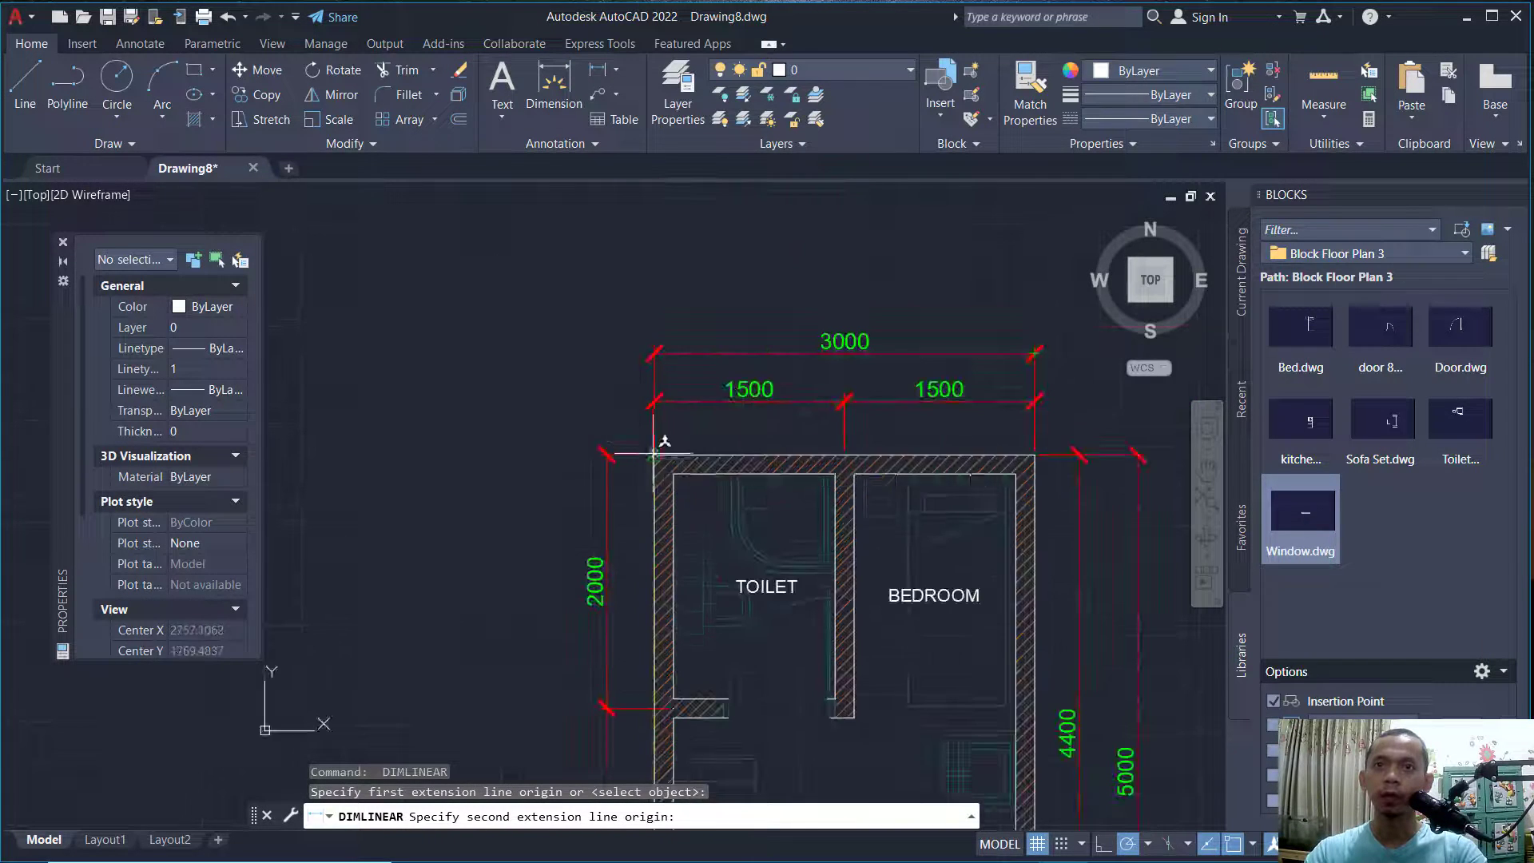
{"action": "left_click", "coordinate": [654, 455]}
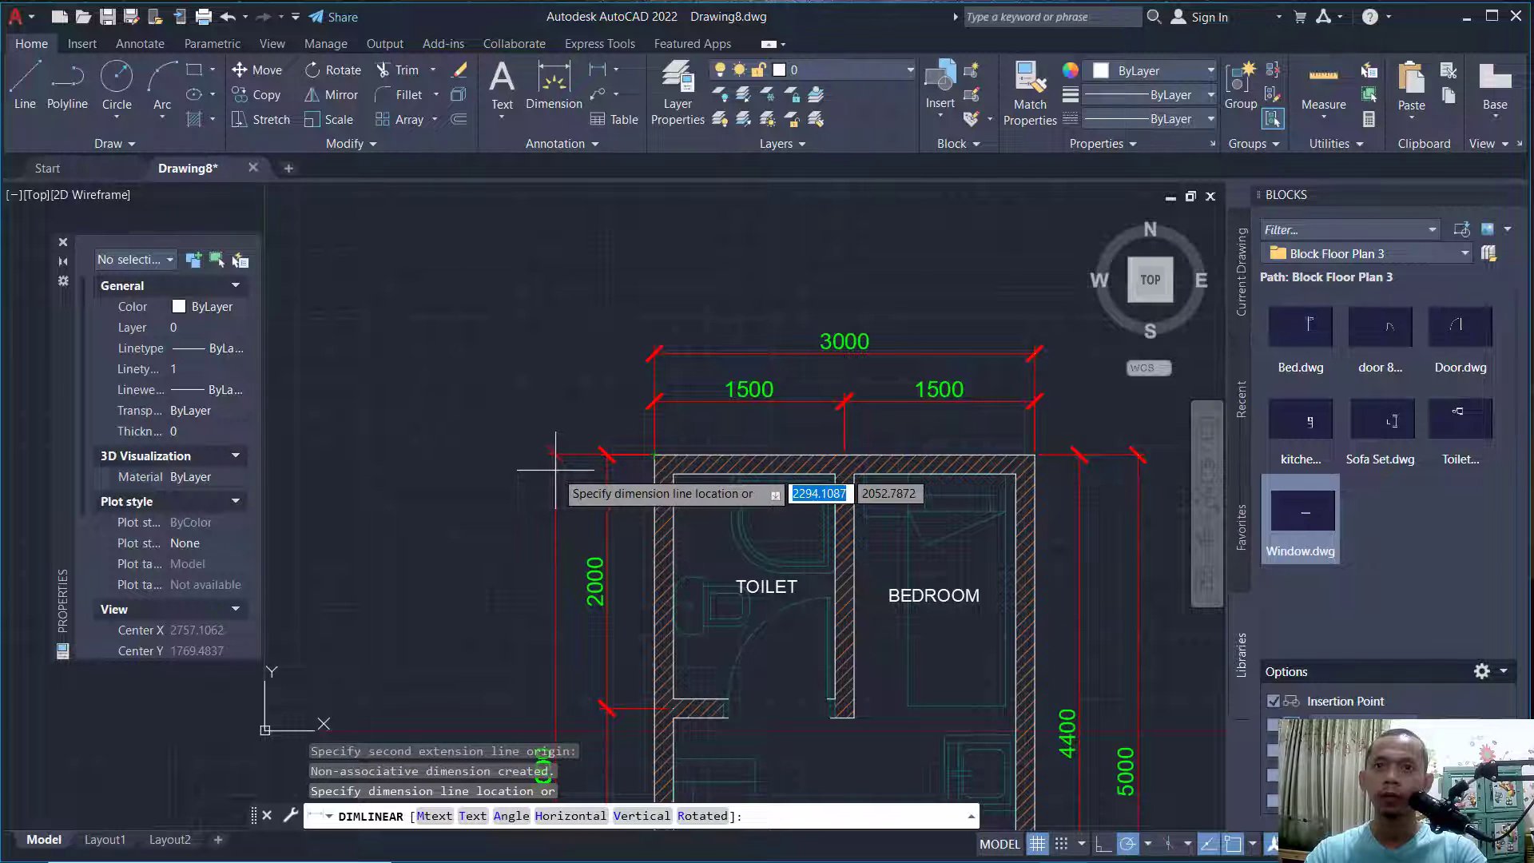
{"action": "left_click", "coordinate": [551, 468]}
Stretch the shared extension line origin of the toilet and living room depth dimensions onto the left wall's outer face.
{"action": "middle_click_drag", "start_coordinate": [617, 636], "coordinate": [683, 447]}
{"action": "left_click", "coordinate": [687, 475]}
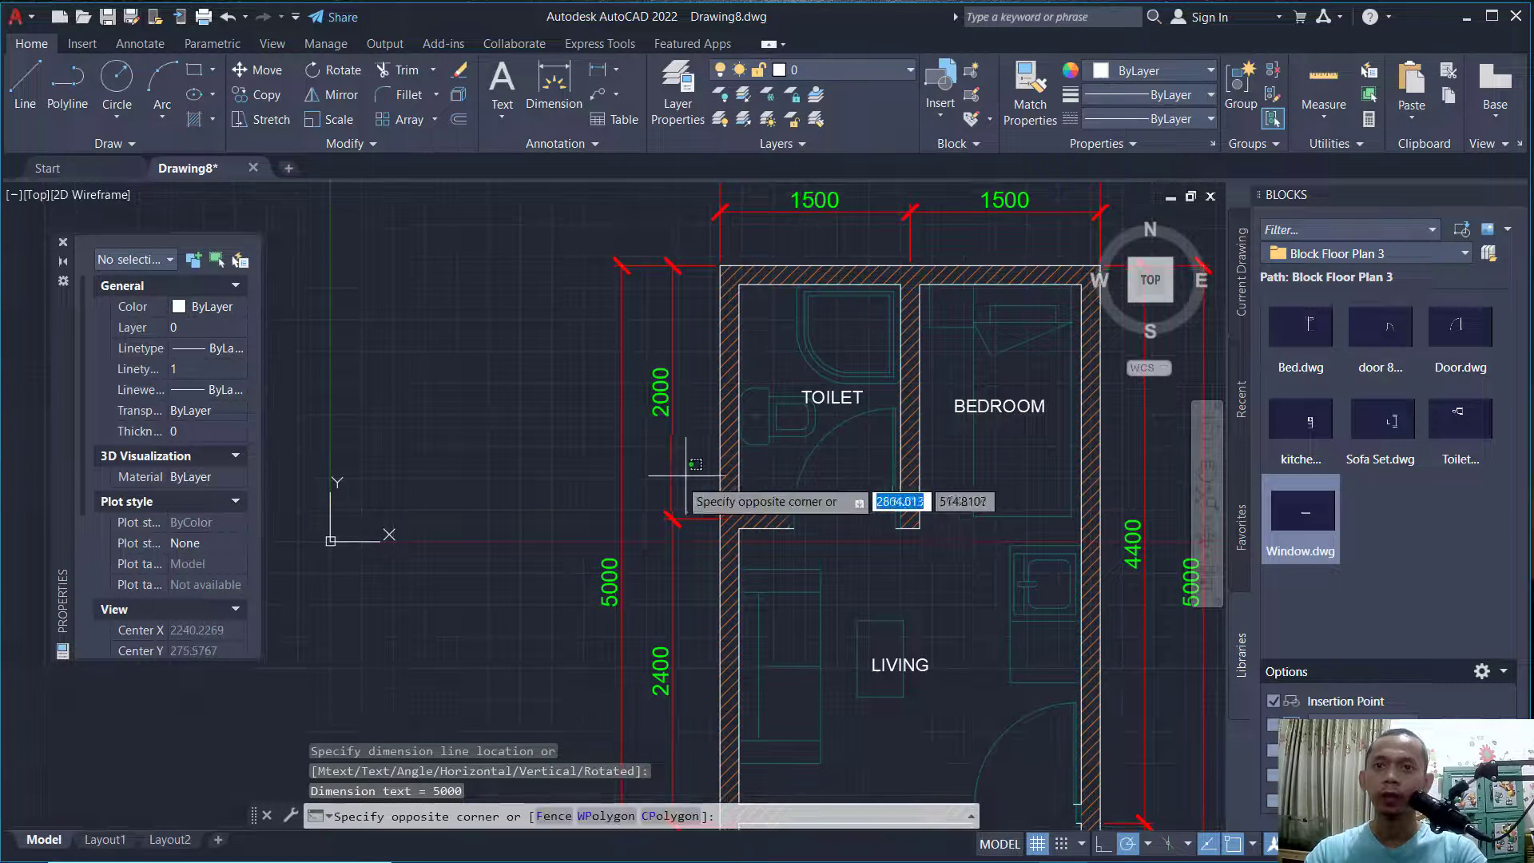
{"action": "left_click", "coordinate": [649, 563]}
{"action": "scroll", "coordinate": [733, 542], "scroll_direction": "up", "scroll_amount": 4}
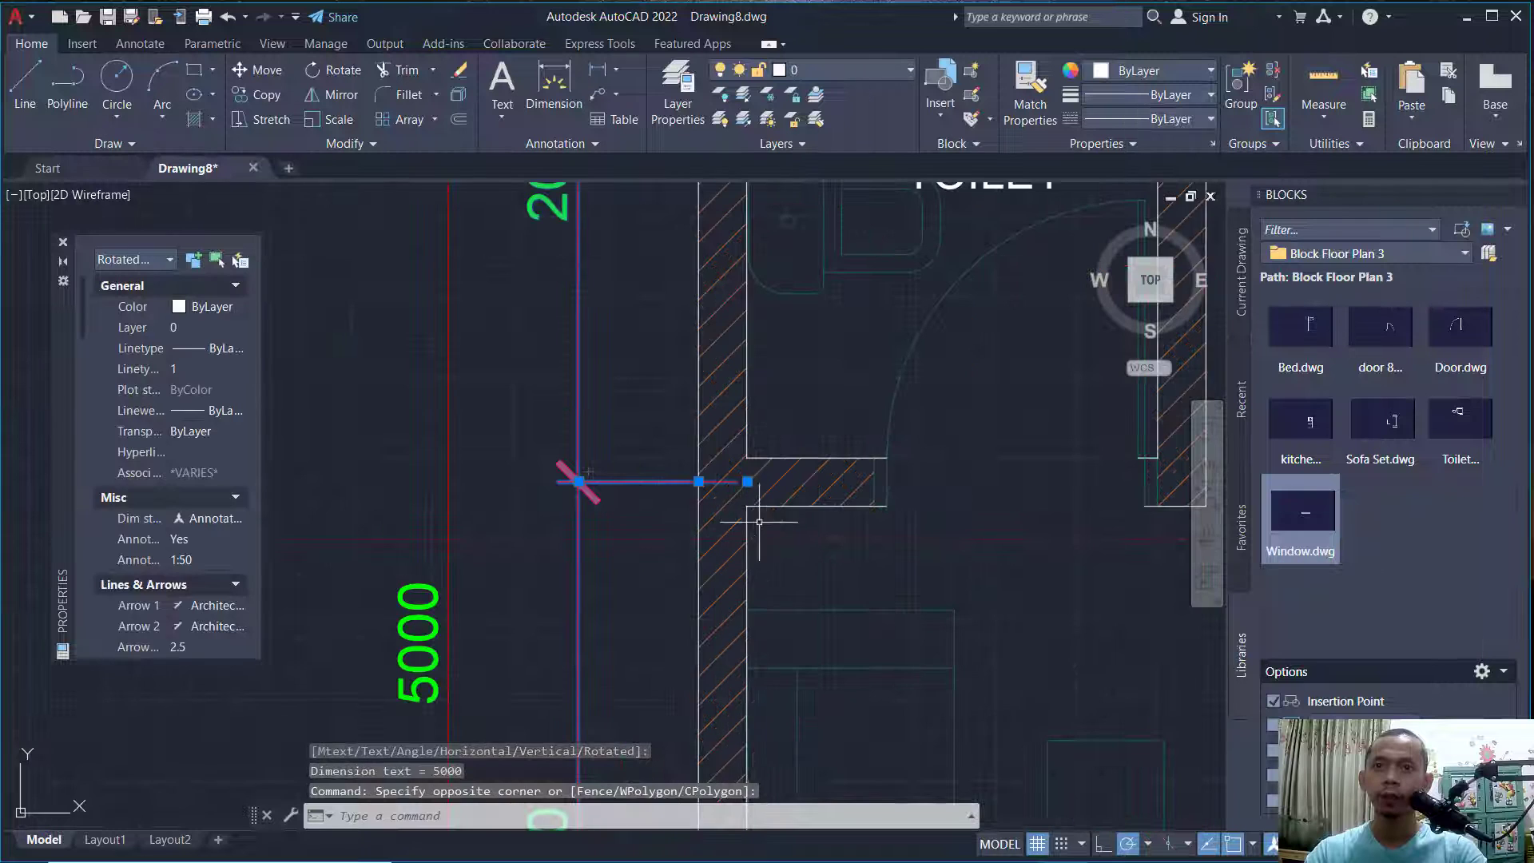
{"action": "left_click", "coordinate": [739, 518]}
{"action": "left_click", "coordinate": [579, 480]}
{"action": "scroll", "coordinate": [679, 448], "scroll_direction": "down", "scroll_amount": 3}
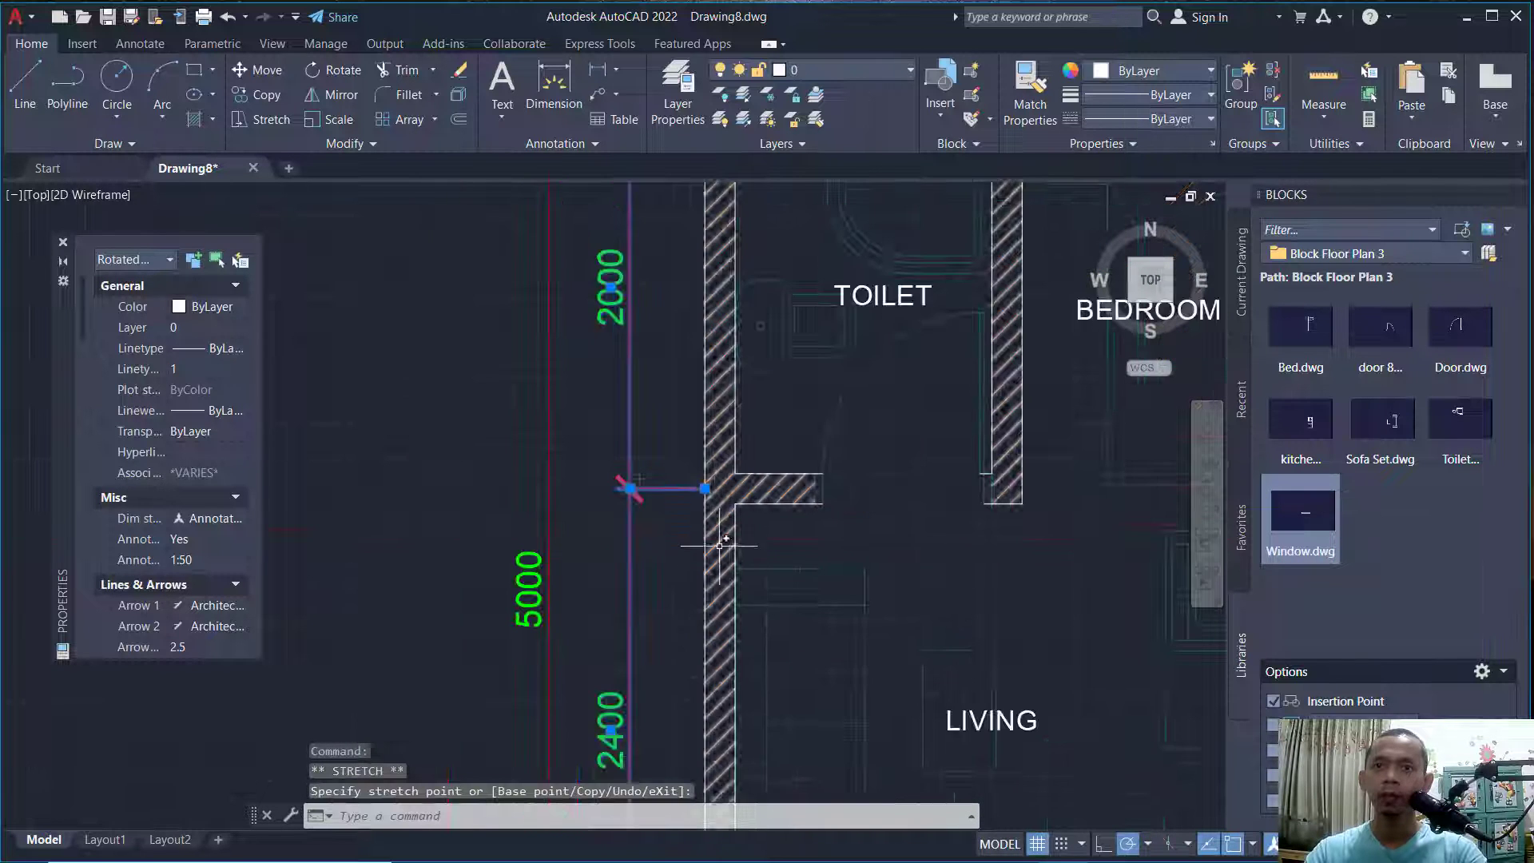
Stretch the living room depth dimension's lower extension line origin at the front wall onto the left wall's outer face.
{"action": "left_click", "coordinate": [792, 730]}
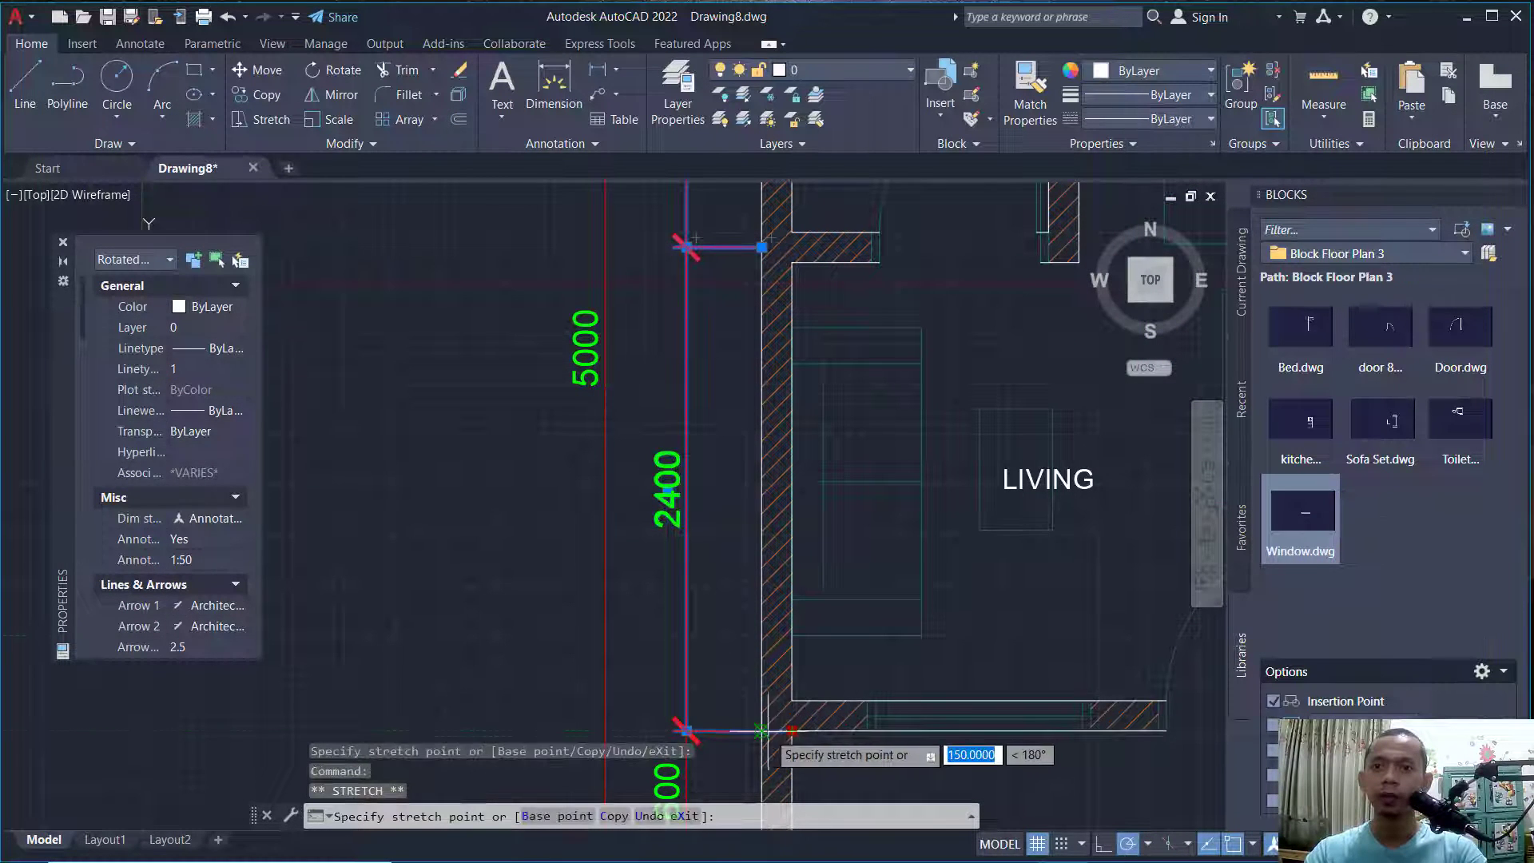
{"action": "left_click", "coordinate": [762, 730]}
{"action": "key", "text": "Escape"}
Turn off the drawing grid and show the whole dimensioned floor plan.
{"action": "scroll", "coordinate": [888, 512], "scroll_direction": "down", "scroll_amount": 7}
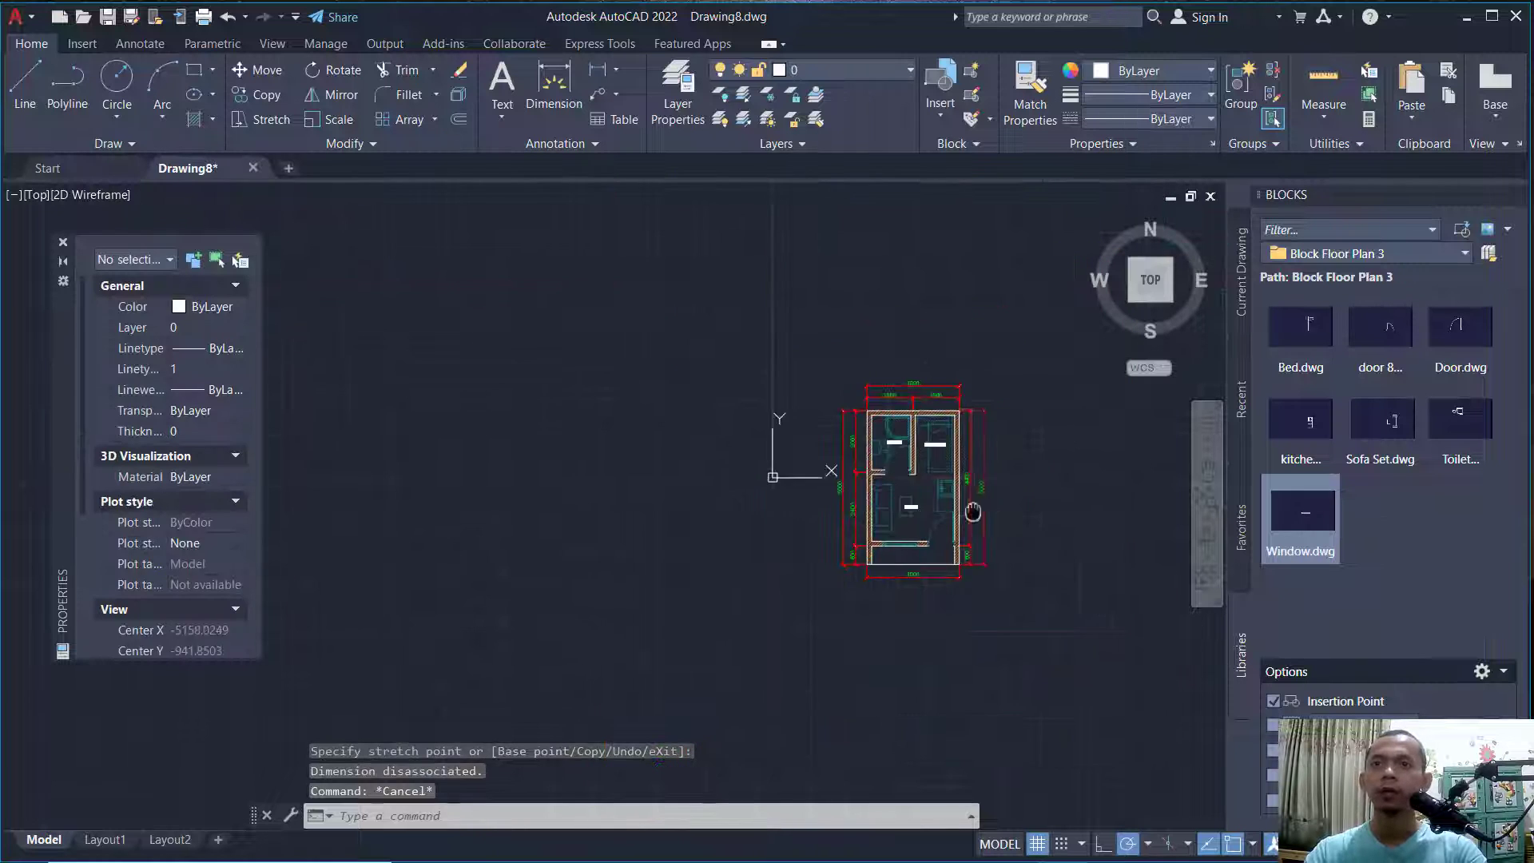
{"action": "middle_click_drag", "start_coordinate": [973, 515], "coordinate": [819, 543]}
{"action": "scroll", "coordinate": [759, 553], "scroll_direction": "up", "scroll_amount": 2}
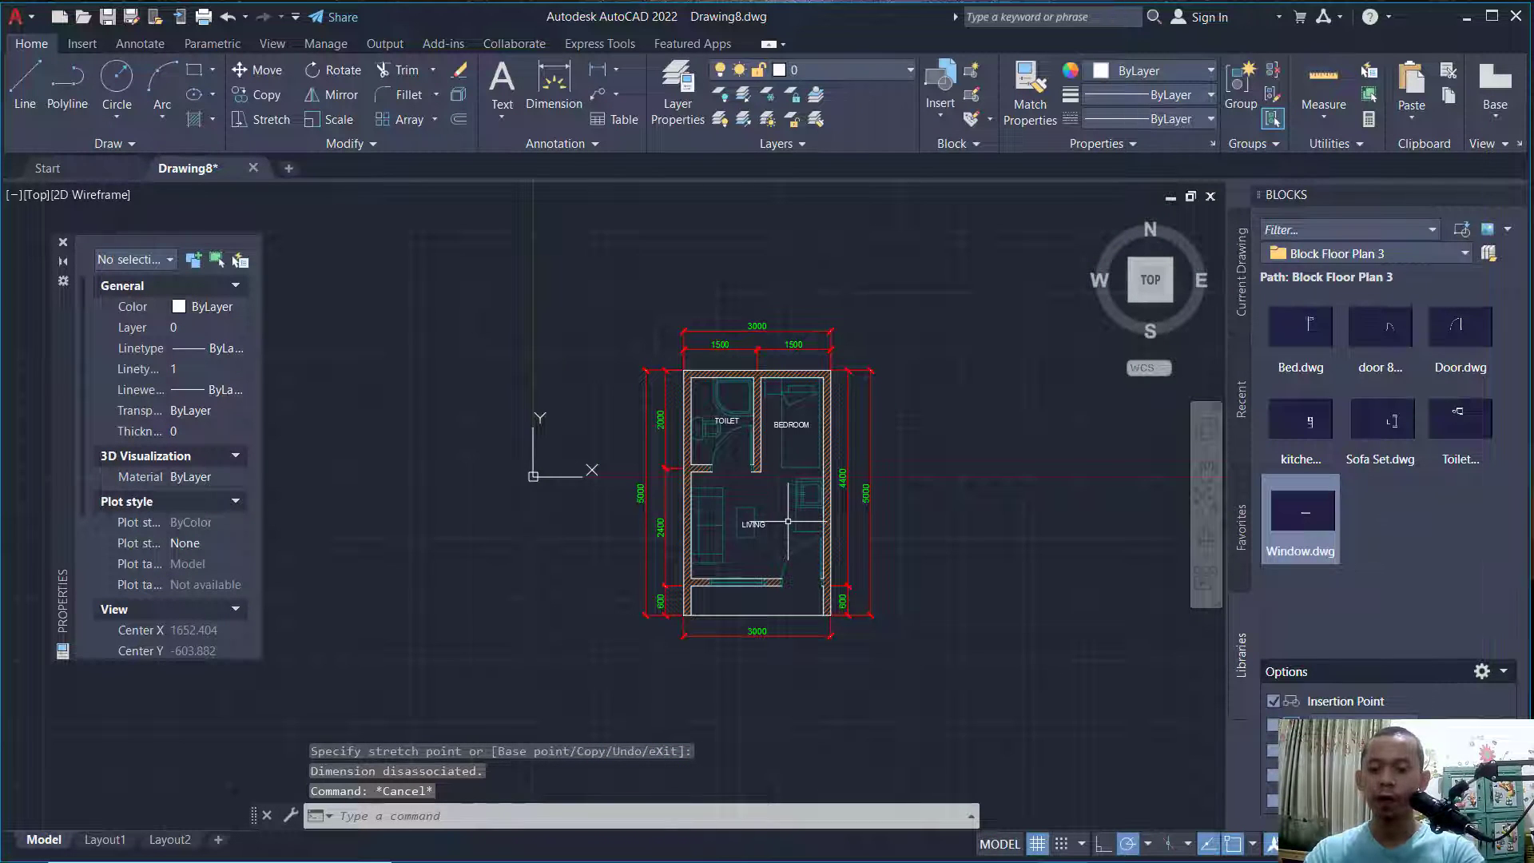
{"action": "scroll", "coordinate": [769, 531], "scroll_direction": "up", "scroll_amount": 2}
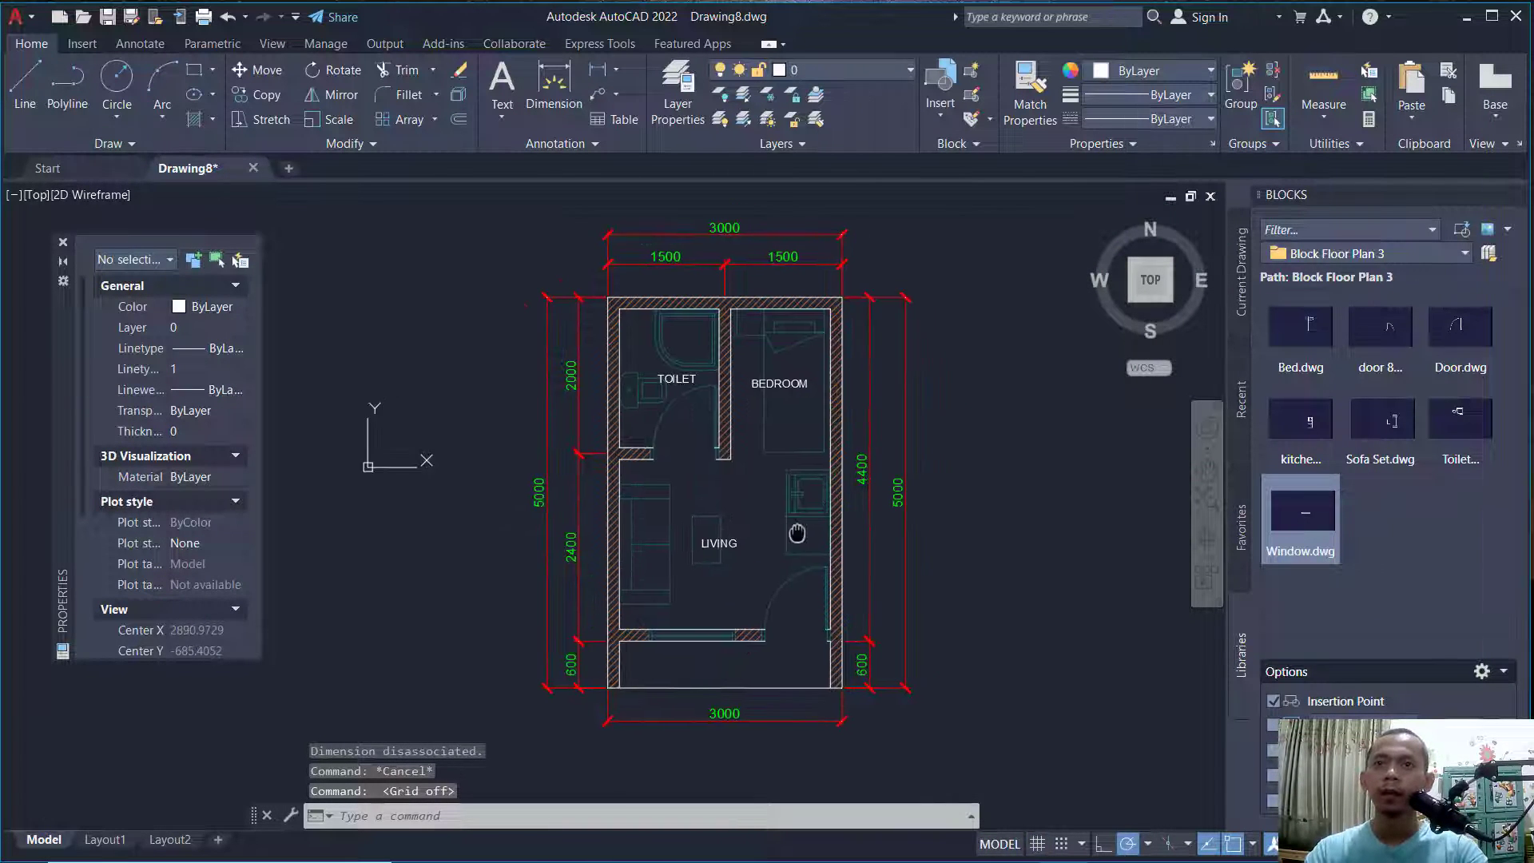
{"action": "middle_click_drag", "start_coordinate": [794, 534], "coordinate": [770, 540]}
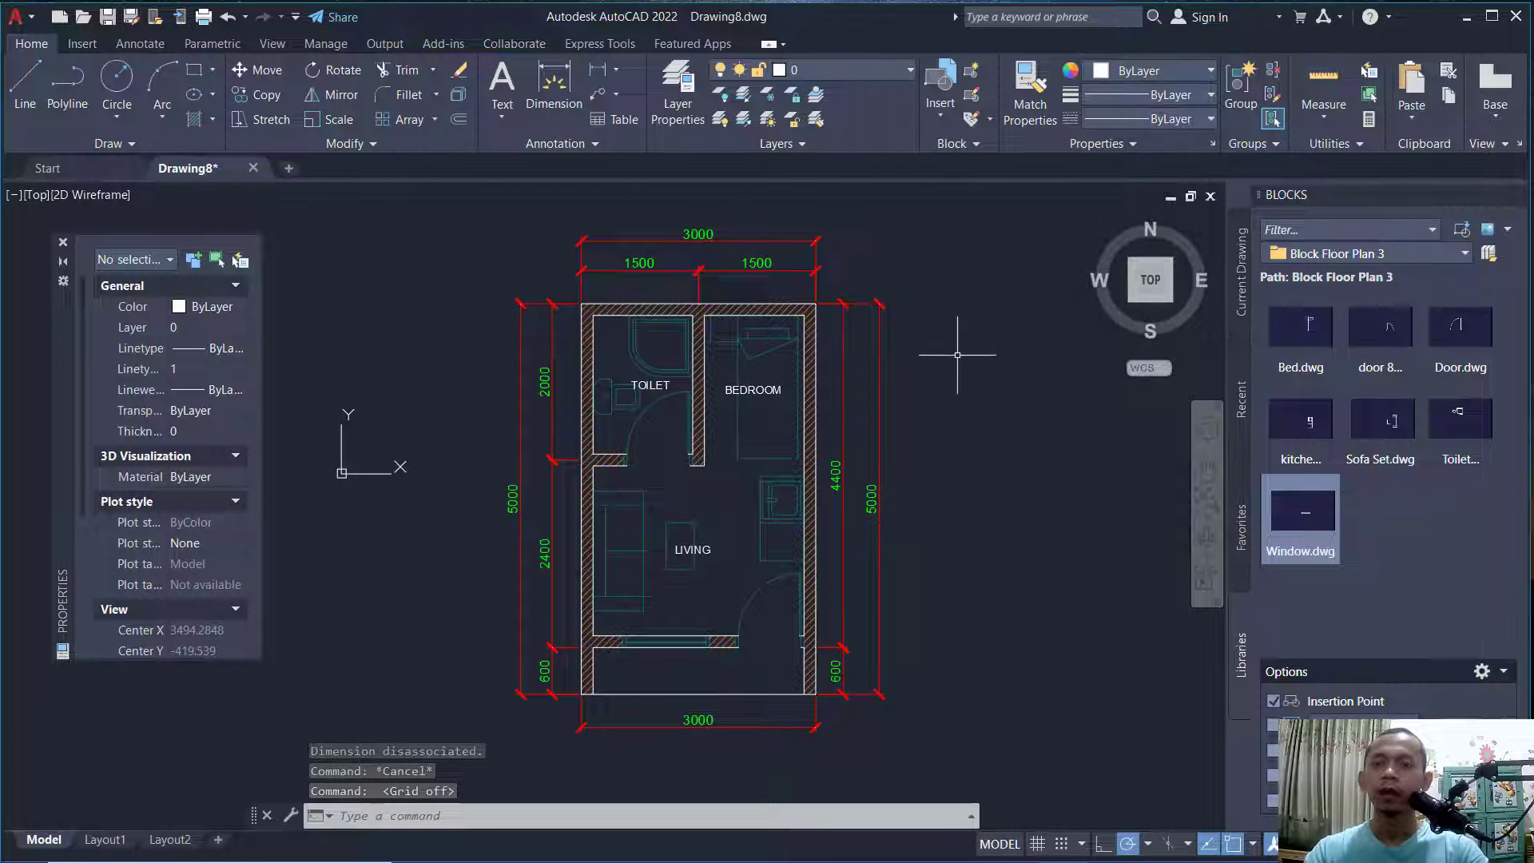